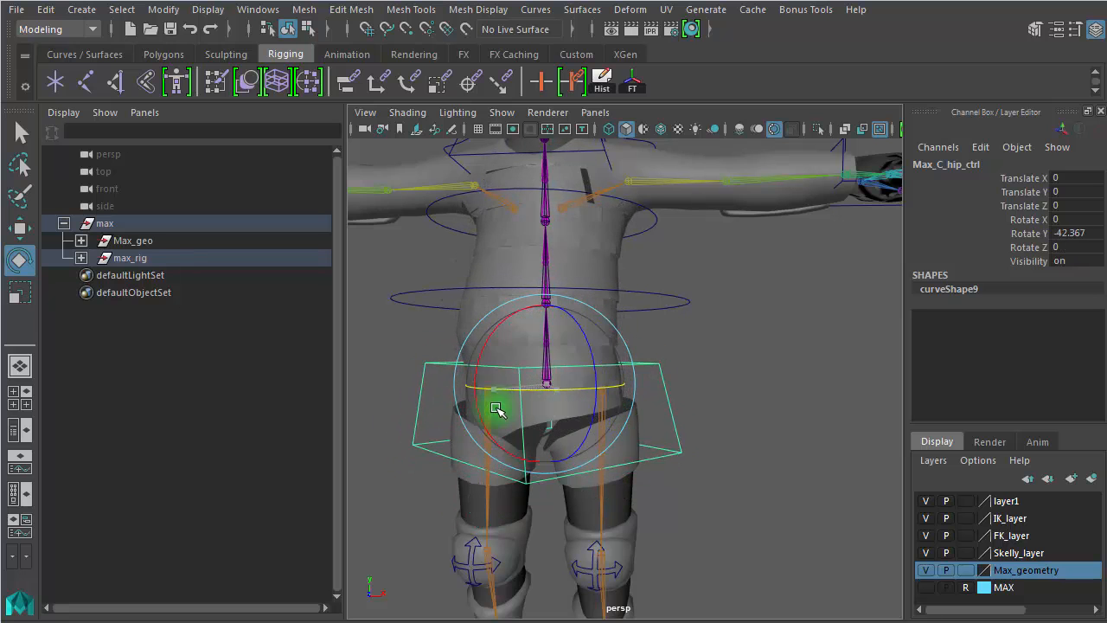
# Undo the last rotation of the hip control and expand the max_rig group in the scene hierarchy
pyautogui.hotkey('ctrl', 'z')
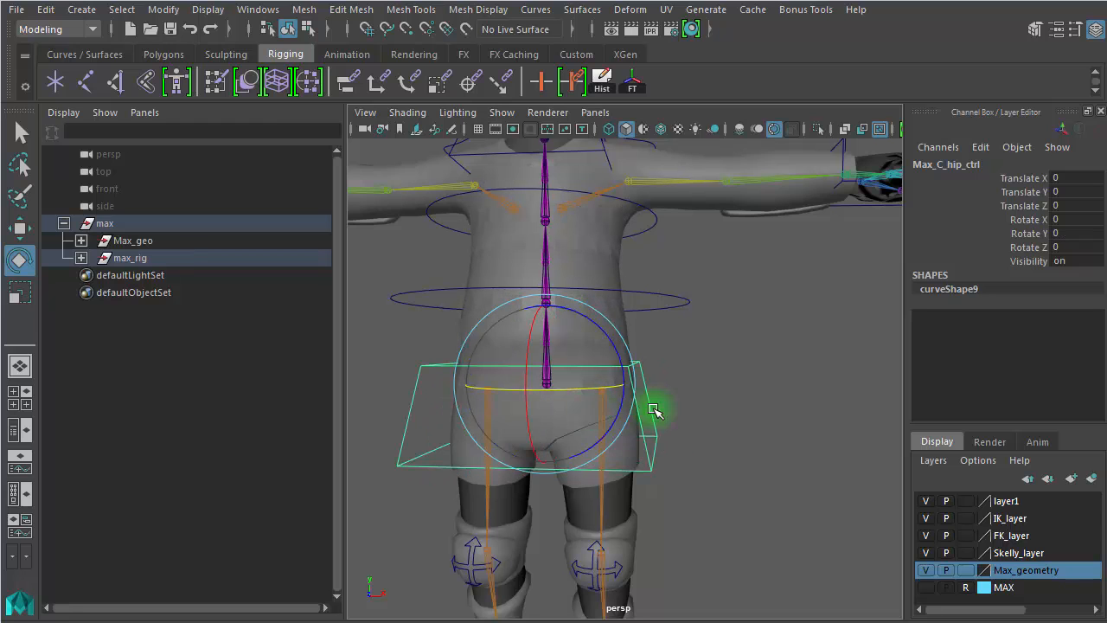
pyautogui.keyDown('alt'); pyautogui.moveTo(655, 440); pyautogui.dragTo(748, 423, button='middle'); pyautogui.keyUp('alt')
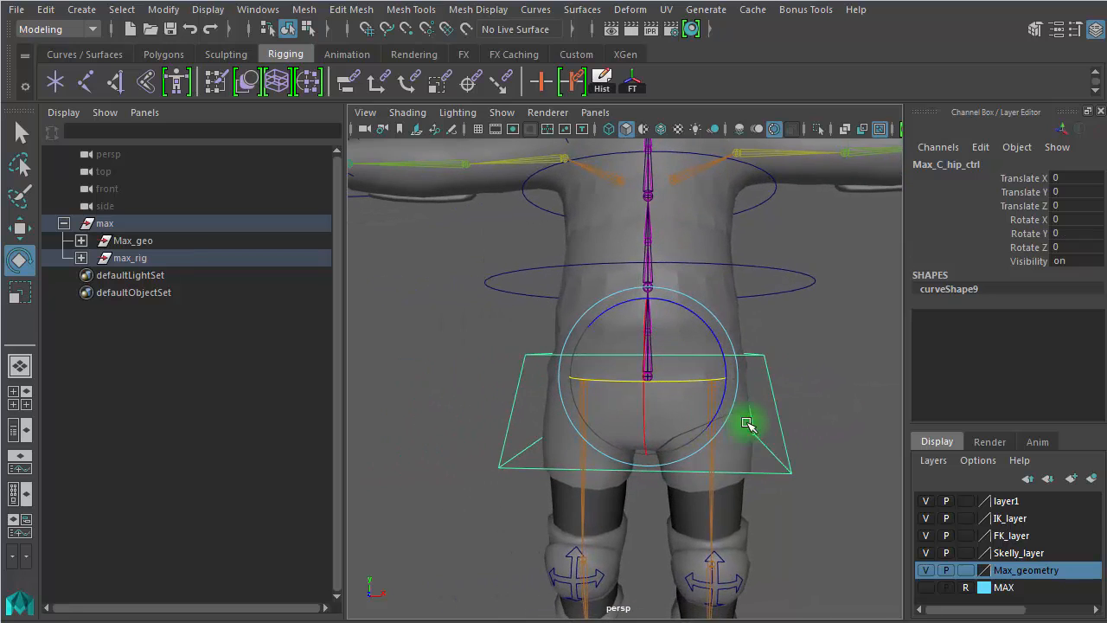
pyautogui.click(103, 258)
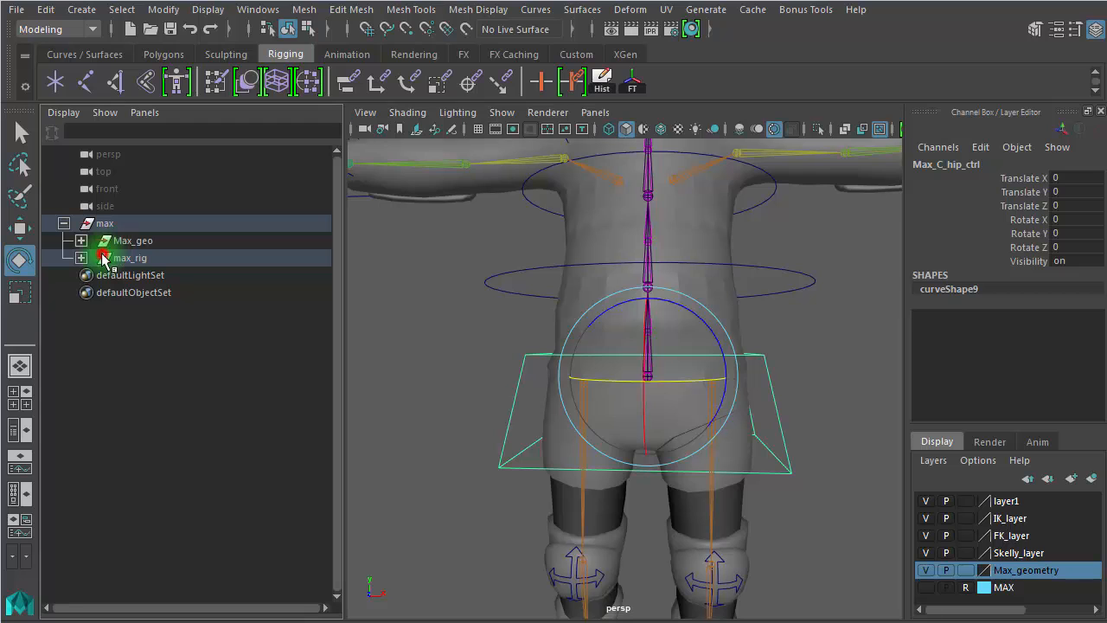
pyautogui.click(80, 257)
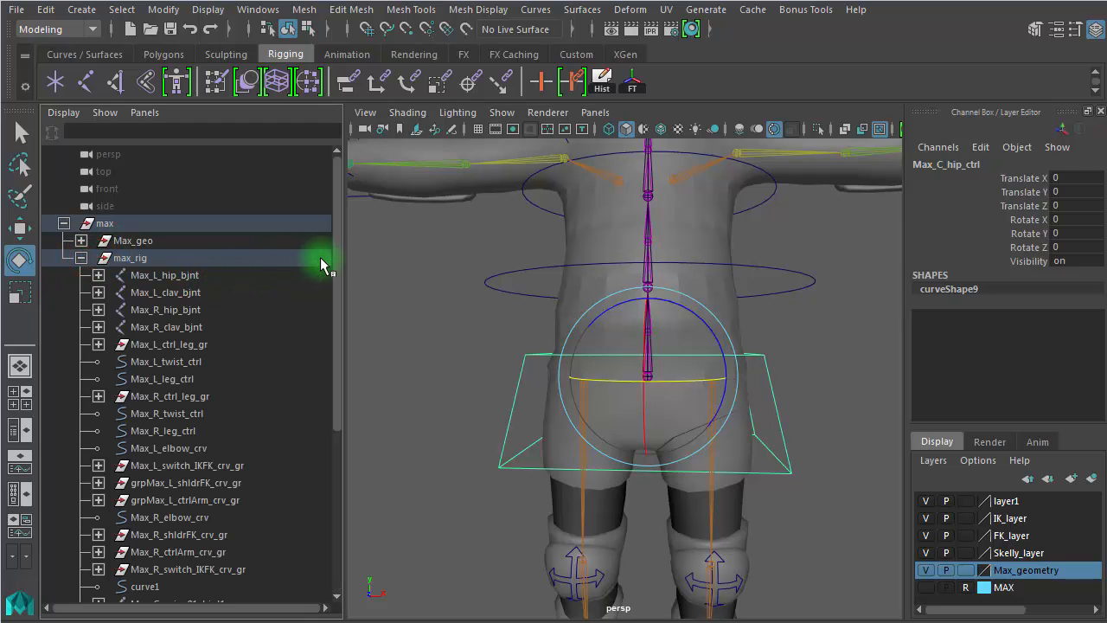
# Select the max_rig group to view the whole rig it holds, and reselect the hip control Max_C_hip_ctrl
pyautogui.moveTo(337, 268)
pyautogui.mouseDown()
pyautogui.moveTo(317, 475)
pyautogui.moveTo(333, 270)
pyautogui.mouseUp()
pyautogui.click(124, 261)
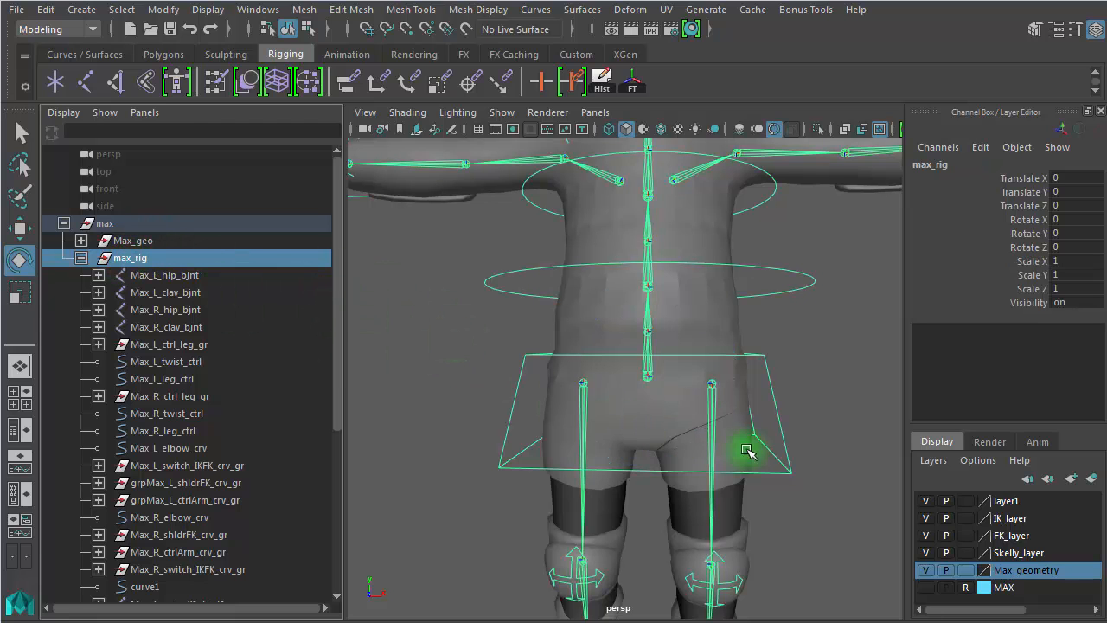
pyautogui.keyDown('alt'); pyautogui.moveTo(812, 460); pyautogui.dragTo(441, 459, button='right'); pyautogui.keyUp('alt')
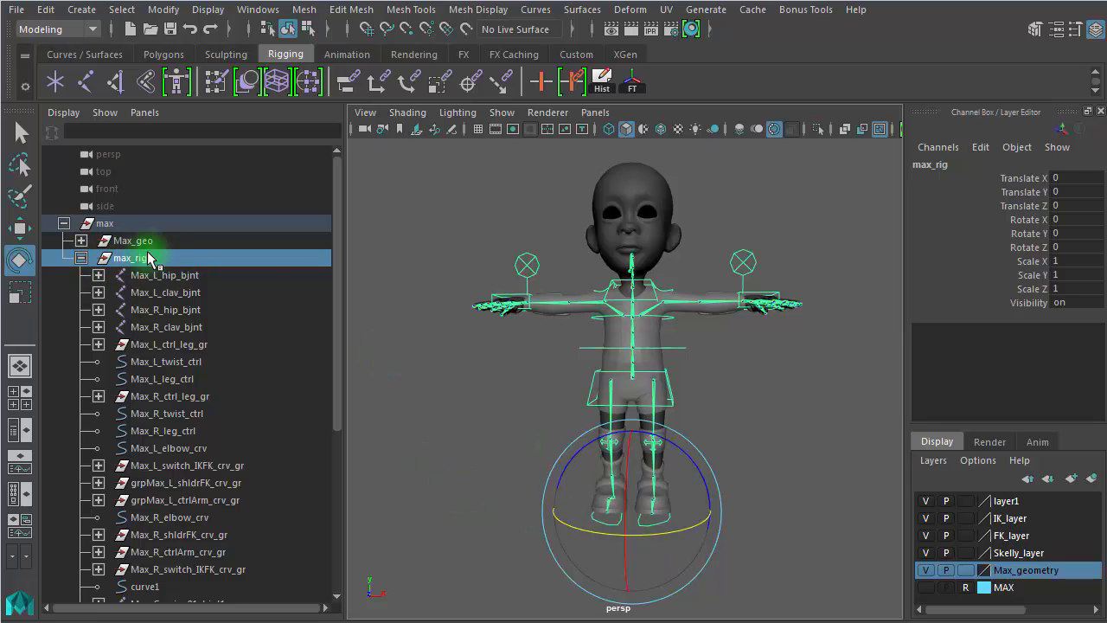
pyautogui.click(797, 438)
pyautogui.keyDown('alt'); pyautogui.moveTo(596, 445); pyautogui.dragTo(758, 254, button='right'); pyautogui.keyUp('alt')
pyautogui.click(789, 294)
pyautogui.press('f')
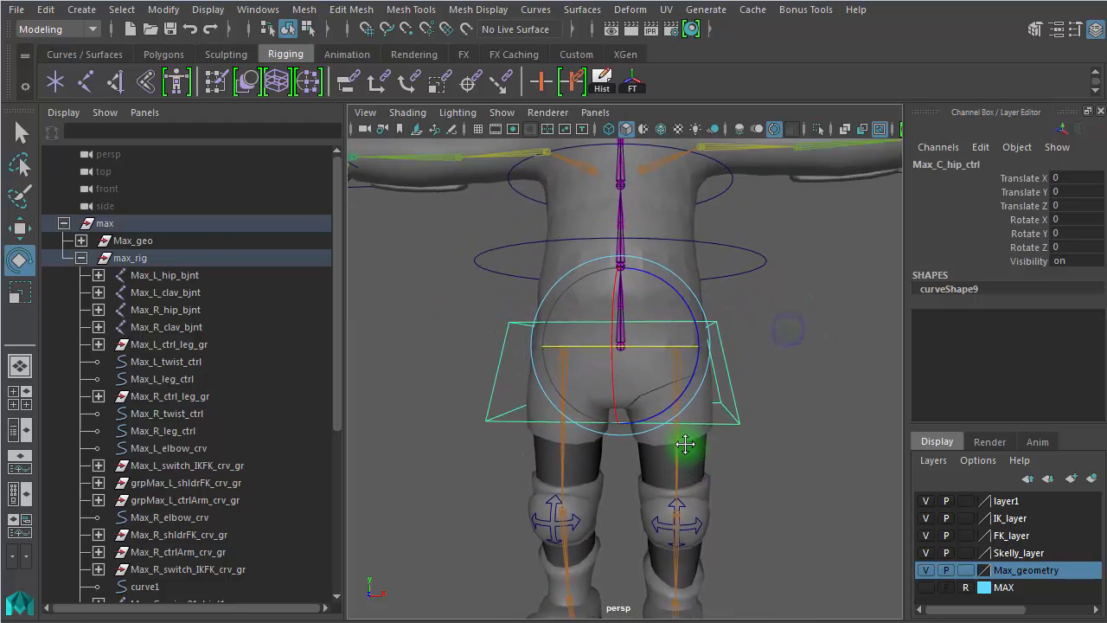
# Rotate the hip control about 51 degrees around Z and select the base spine joint Max_C_spine01_bjnt1
pyautogui.moveTo(687, 328); pyautogui.dragTo(640, 250)
pyautogui.click(804, 354)
pyautogui.keyDown('alt'); pyautogui.moveTo(569, 395); pyautogui.dragTo(597, 328, button='right'); pyautogui.keyUp('alt')
pyautogui.click(586, 295)
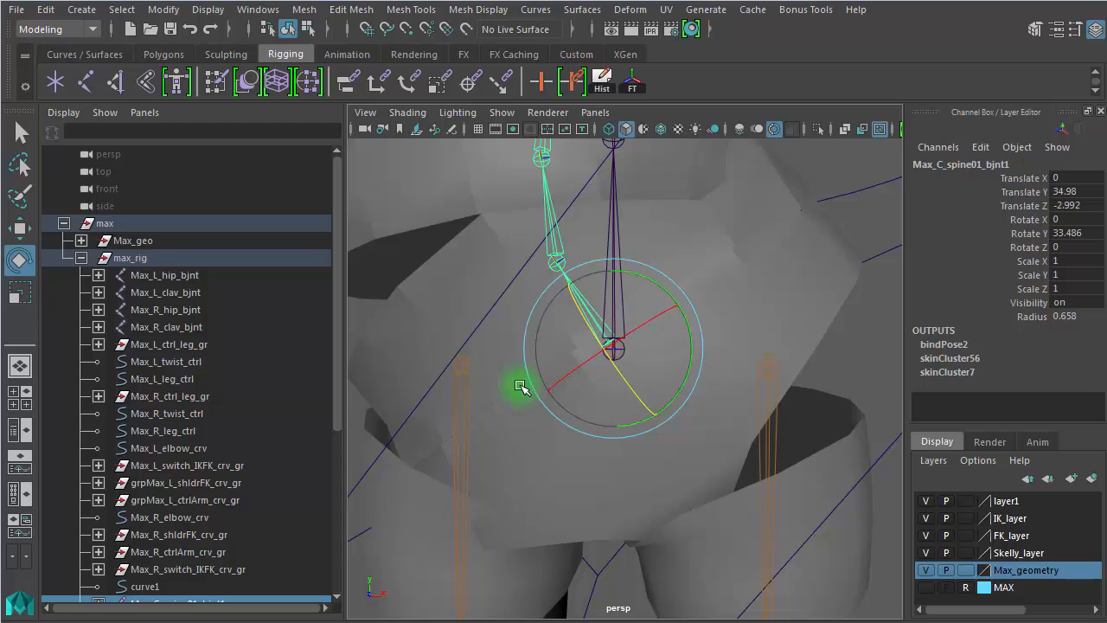
# Examine the left and right hip joints against the base spine joint, on the character and in the max_rig hierarchy
pyautogui.click(775, 408)
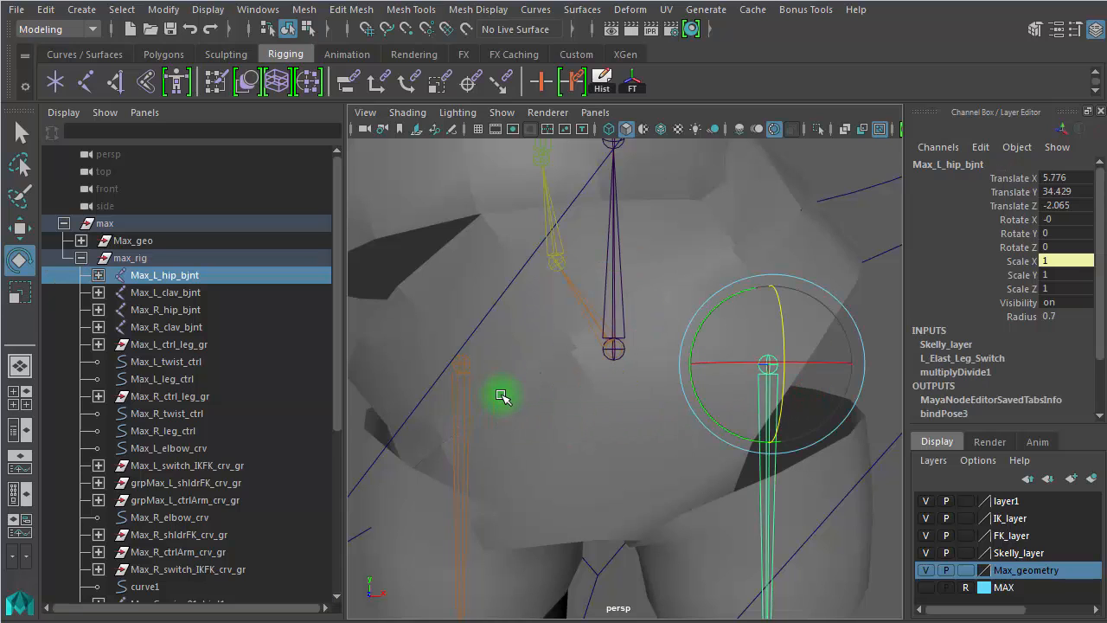
pyautogui.keyDown('shift'); pyautogui.click(442, 403); pyautogui.keyUp('shift')
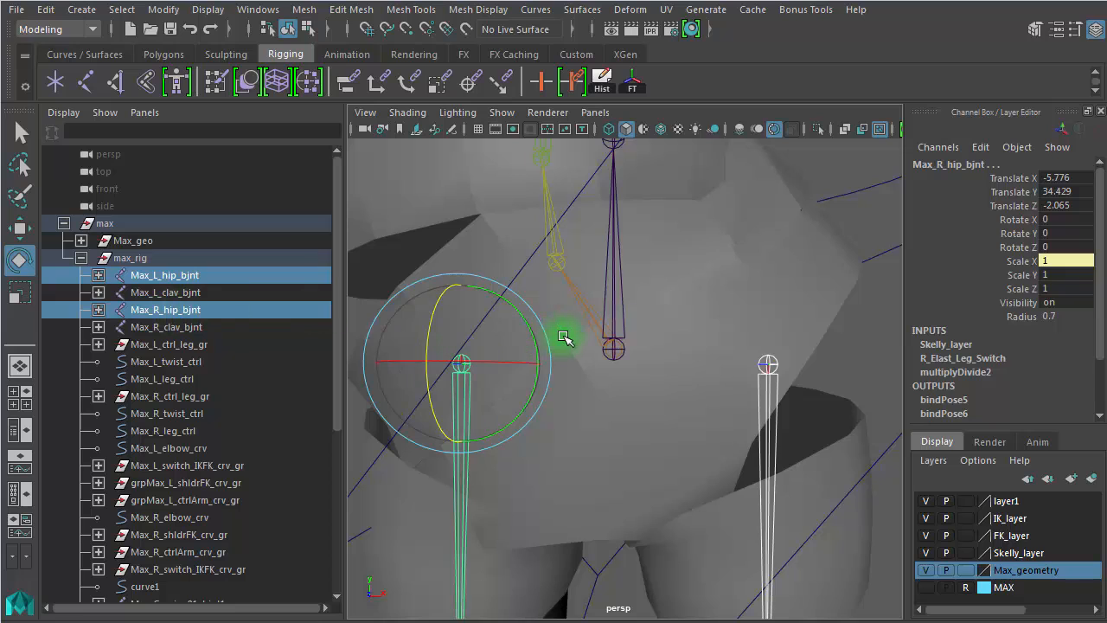
pyautogui.click(590, 323)
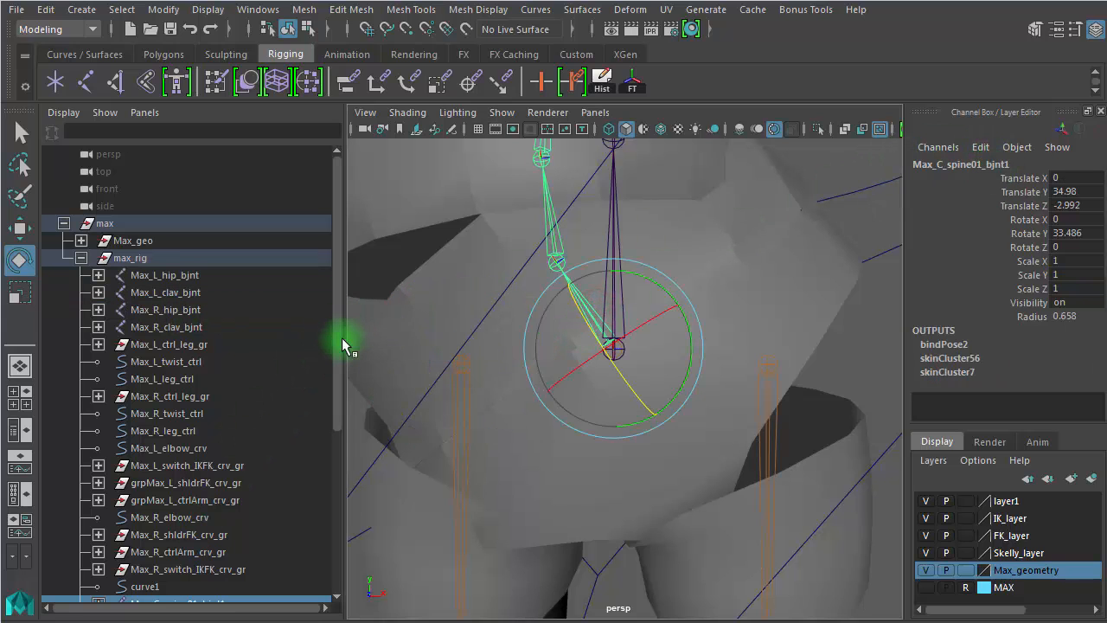
pyautogui.scroll(-3, 333, 380)
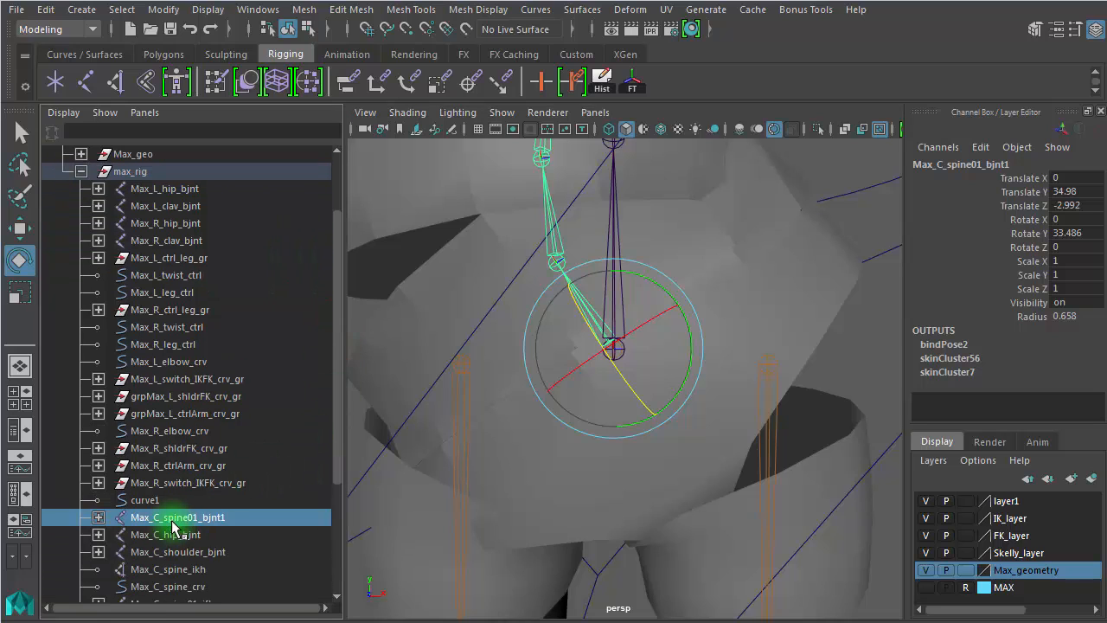
pyautogui.moveTo(184, 519); pyautogui.dragTo(214, 517, button='middle')
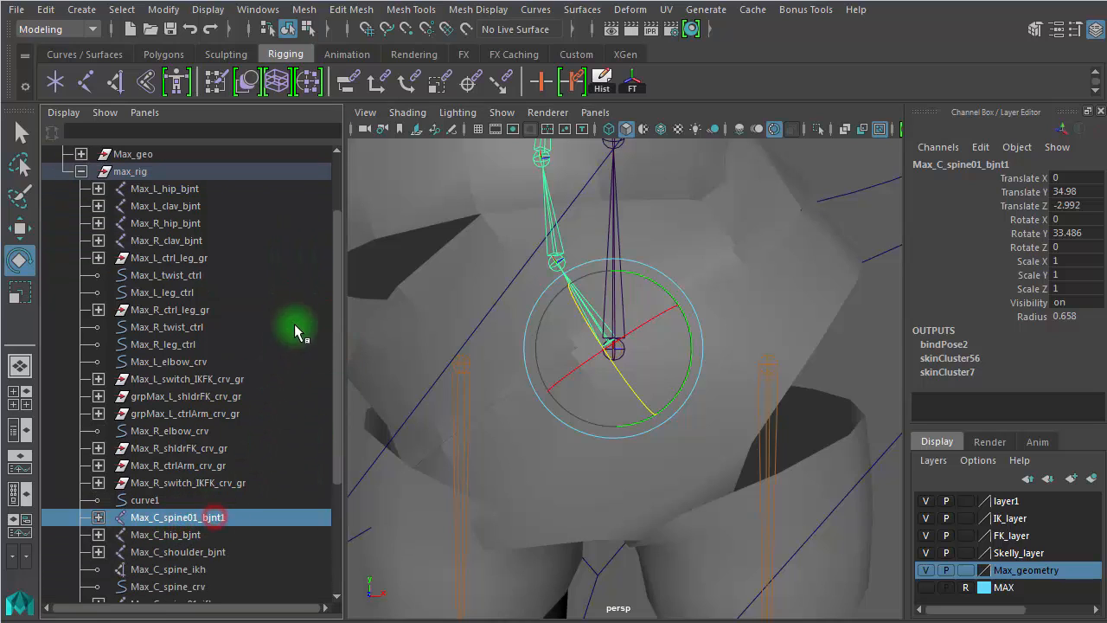
pyautogui.click(180, 190)
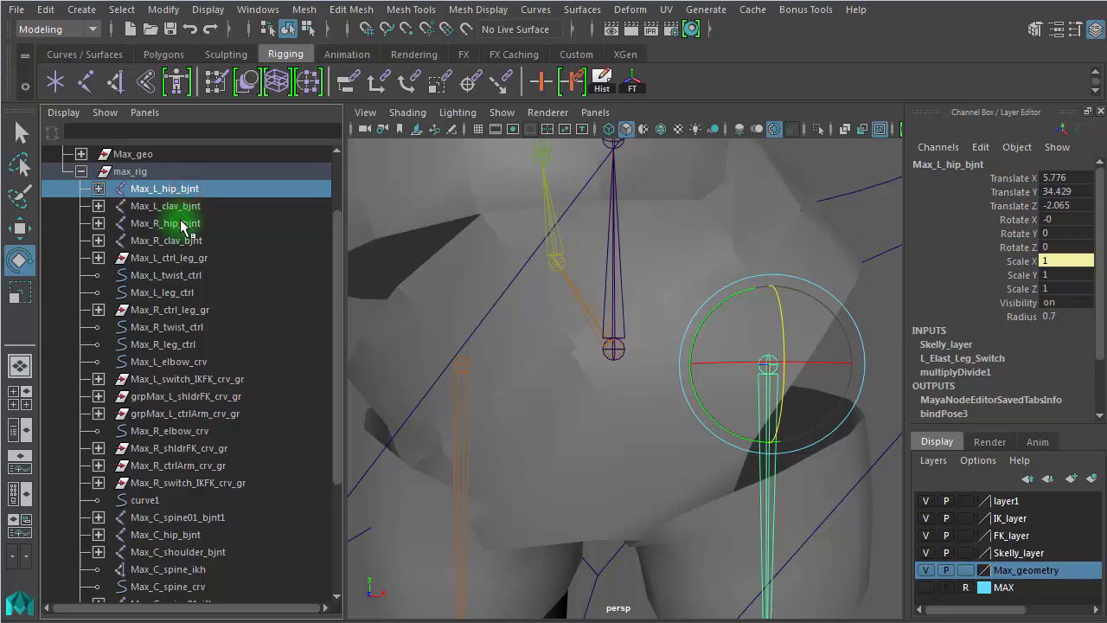
pyautogui.keyDown('ctrl'); pyautogui.click(186, 222); pyautogui.keyUp('ctrl')
pyautogui.click(651, 391)
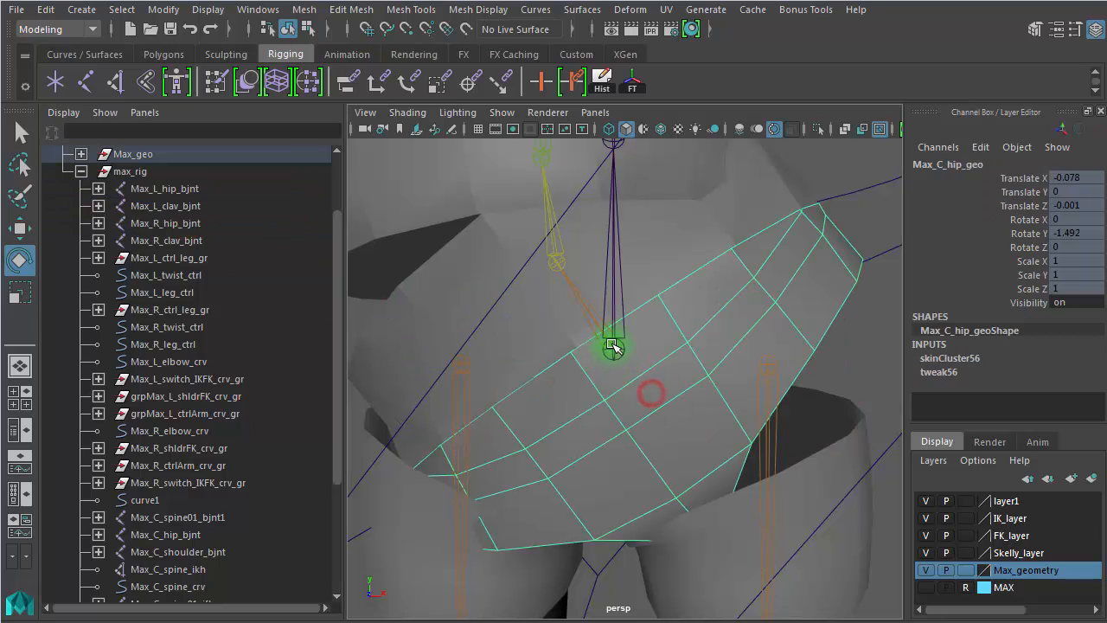
# Reset the hip control Max_C_hip_ctrl by setting its Rotate Z to 0
pyautogui.click(869, 474)
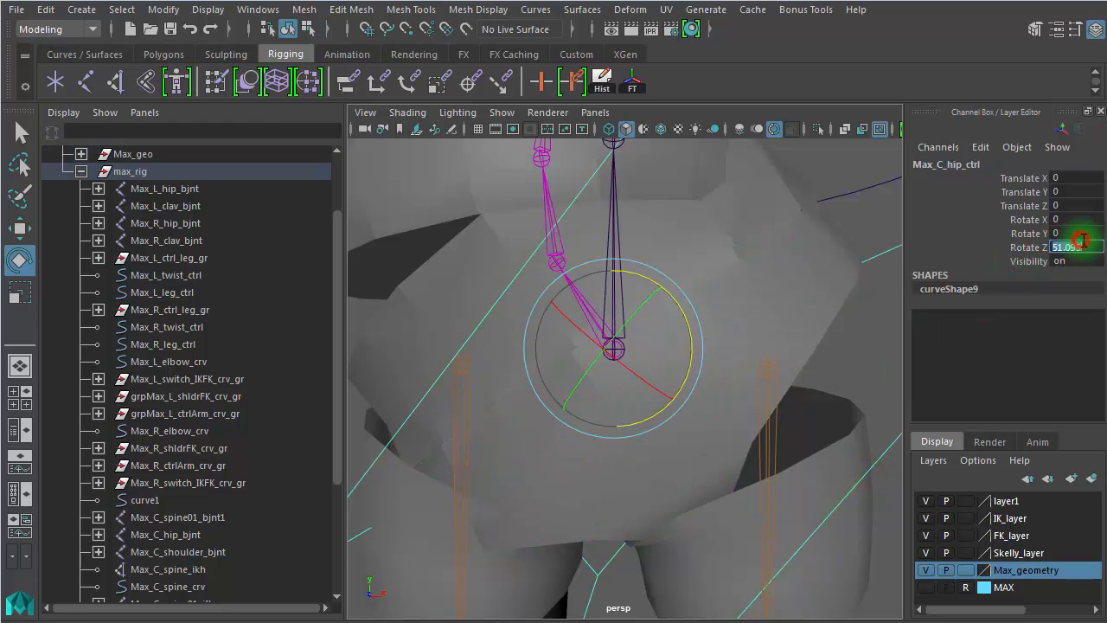
pyautogui.write('0')
pyautogui.press('Return')
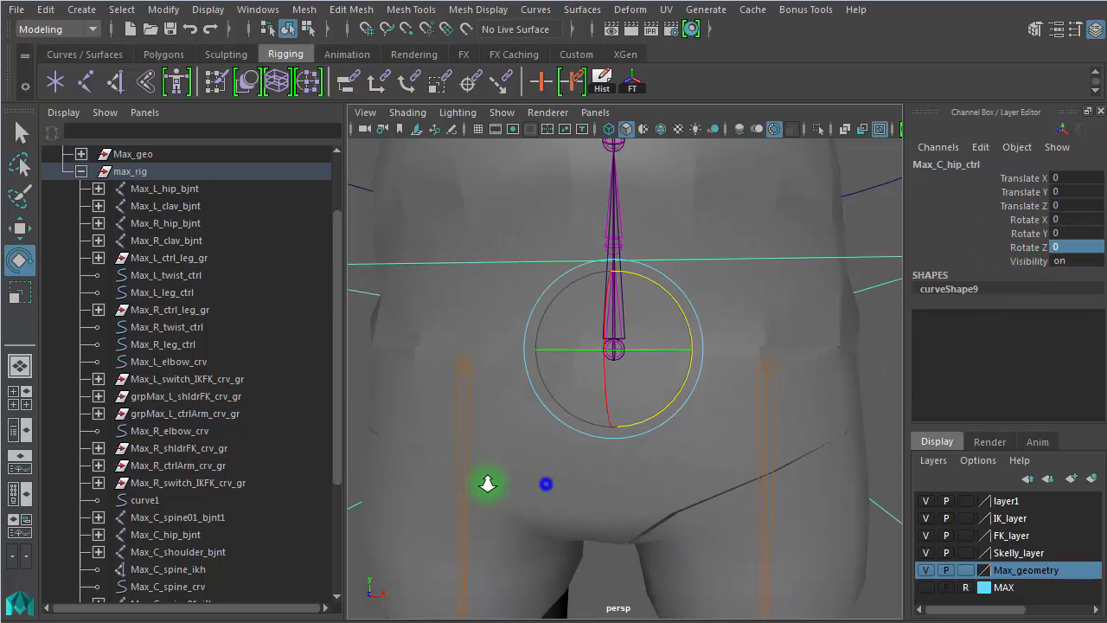
pyautogui.press('f')
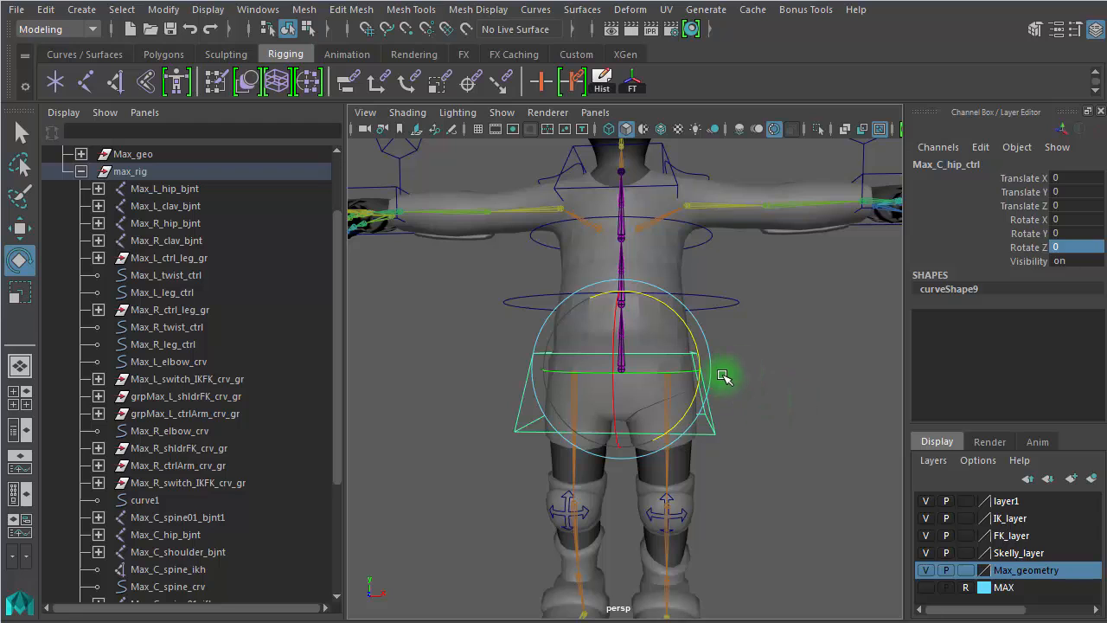
pyautogui.keyDown('alt'); pyautogui.moveTo(664, 445); pyautogui.dragTo(823, 458, button='right'); pyautogui.keyUp('alt')
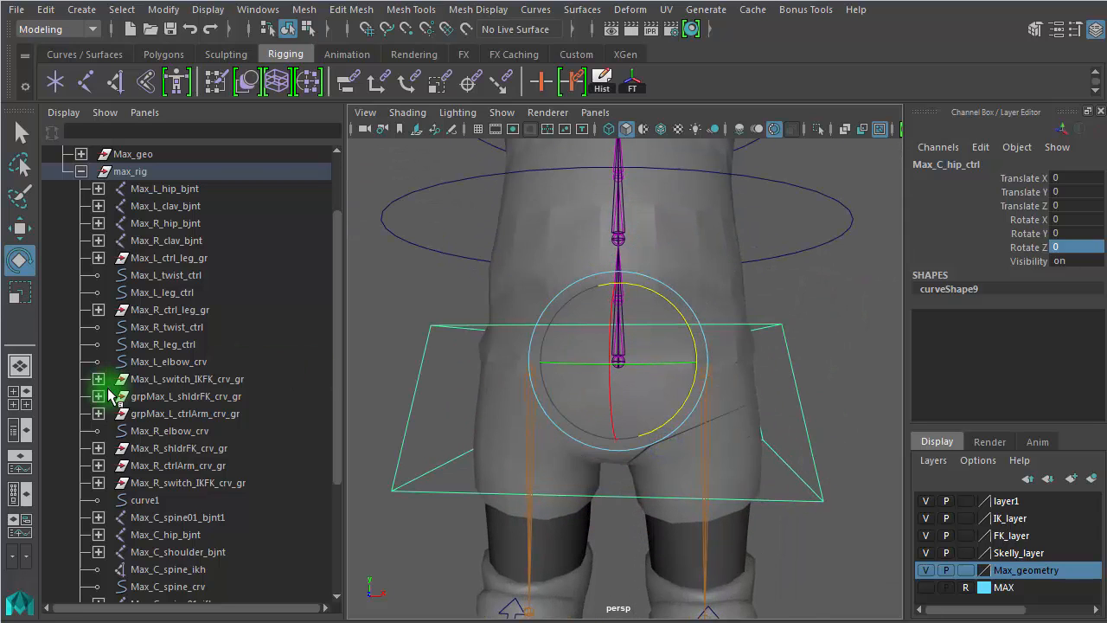
# Rename the base spine joint Max_C_spine01_bjnt1 as Max_C_spine01_bjnt
pyautogui.click(164, 188)
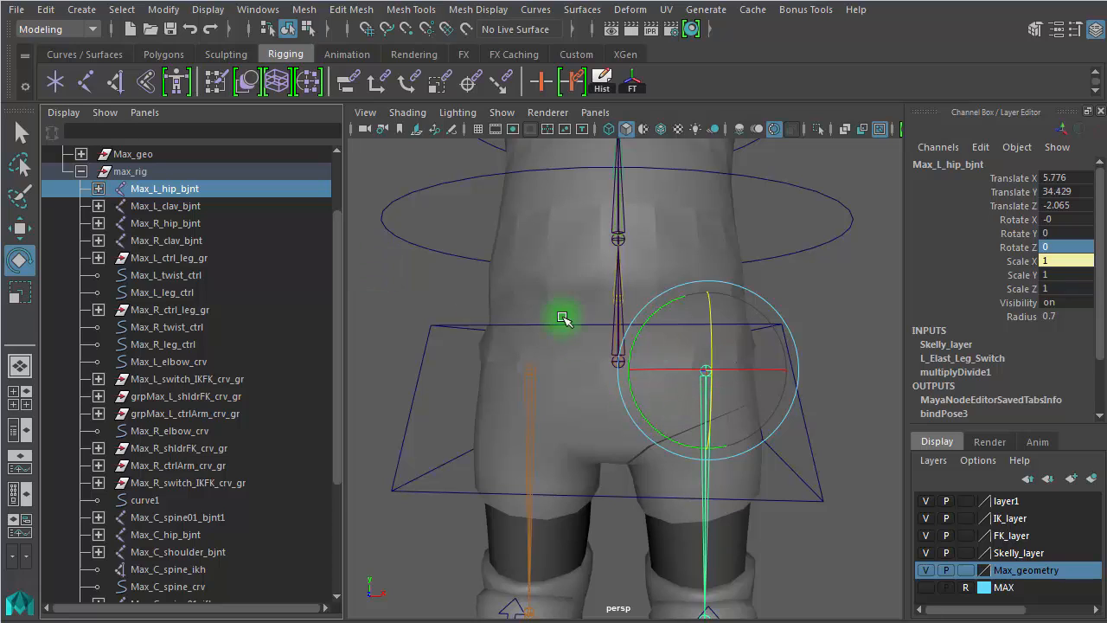
pyautogui.keyDown('ctrl'); pyautogui.click(189, 223); pyautogui.keyUp('ctrl')
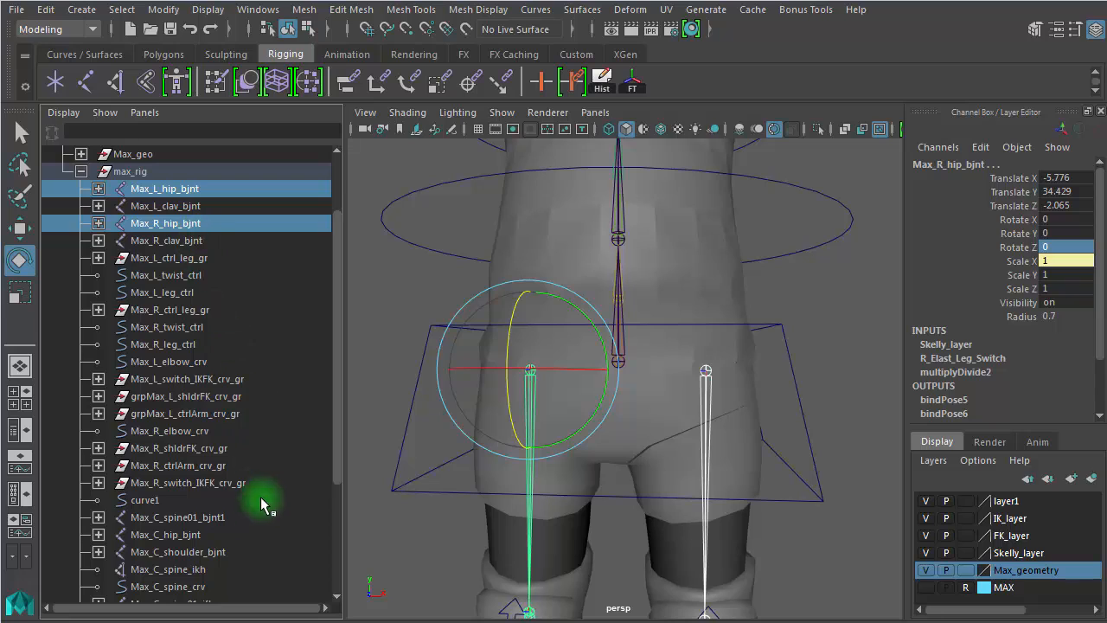
pyautogui.doubleClick(219, 518)
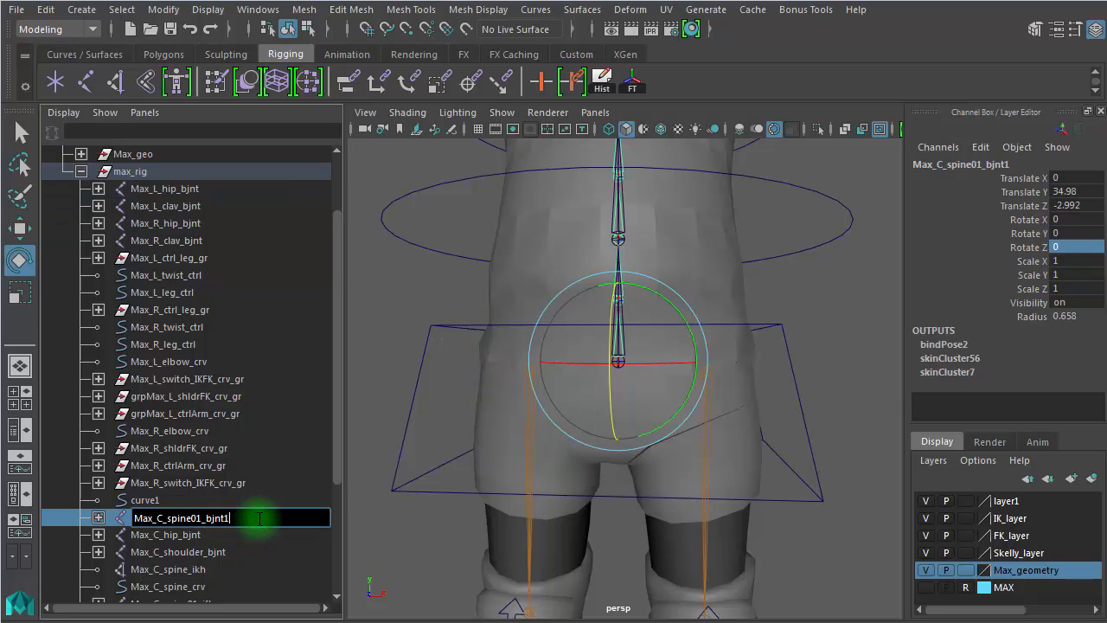
pyautogui.press('Return')
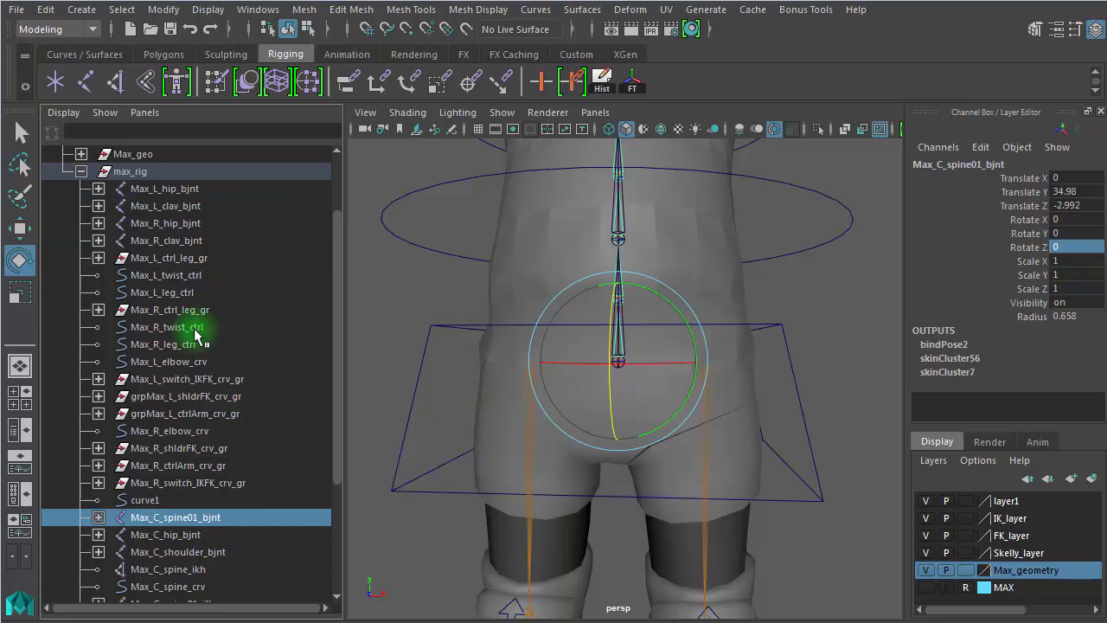
# Parent the hip joints Max_L_hip_bjnt and Max_R_hip_bjnt to the spine joint Max_C_spine01_bjnt
pyautogui.click(198, 190)
pyautogui.keyDown('ctrl'); pyautogui.click(192, 223); pyautogui.keyUp('ctrl')
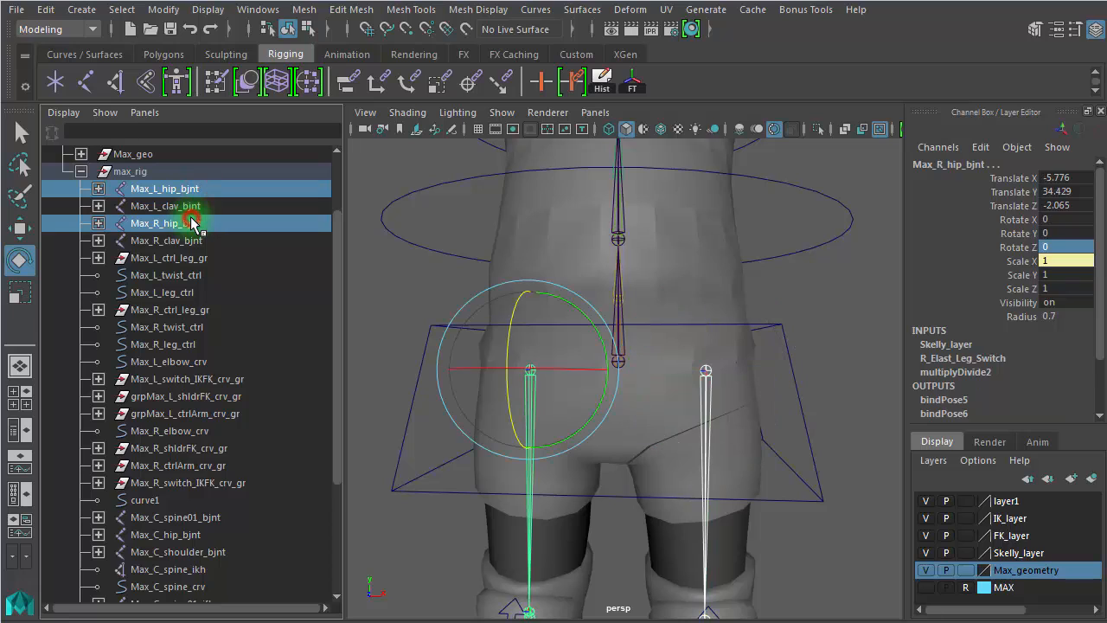
pyautogui.keyDown('ctrl'); pyautogui.click(216, 517); pyautogui.keyUp('ctrl')
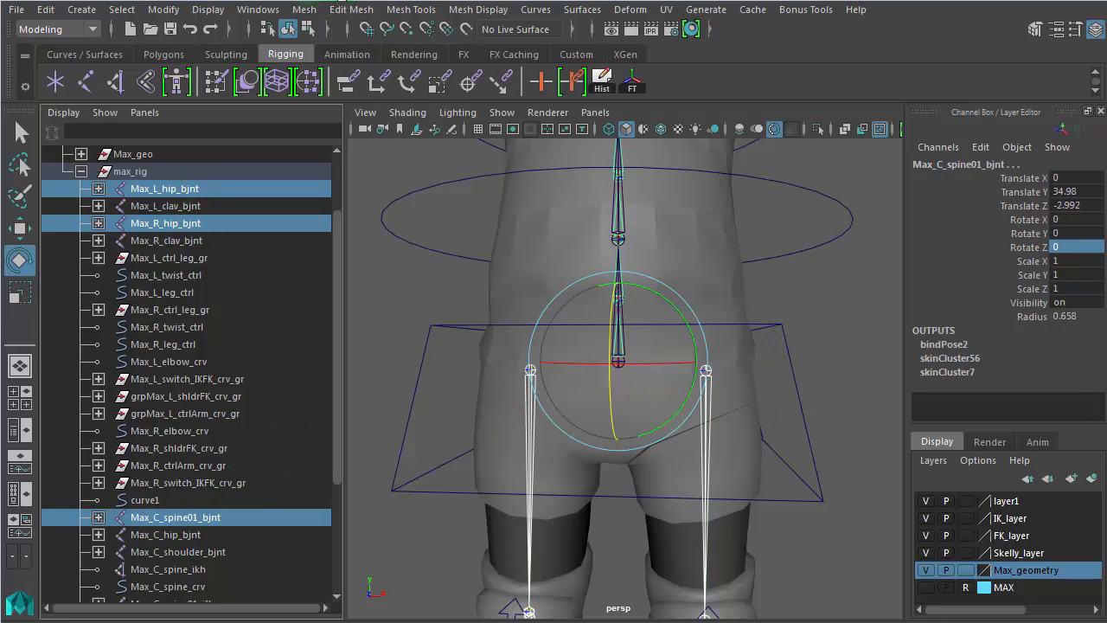
pyautogui.click(45, 11)
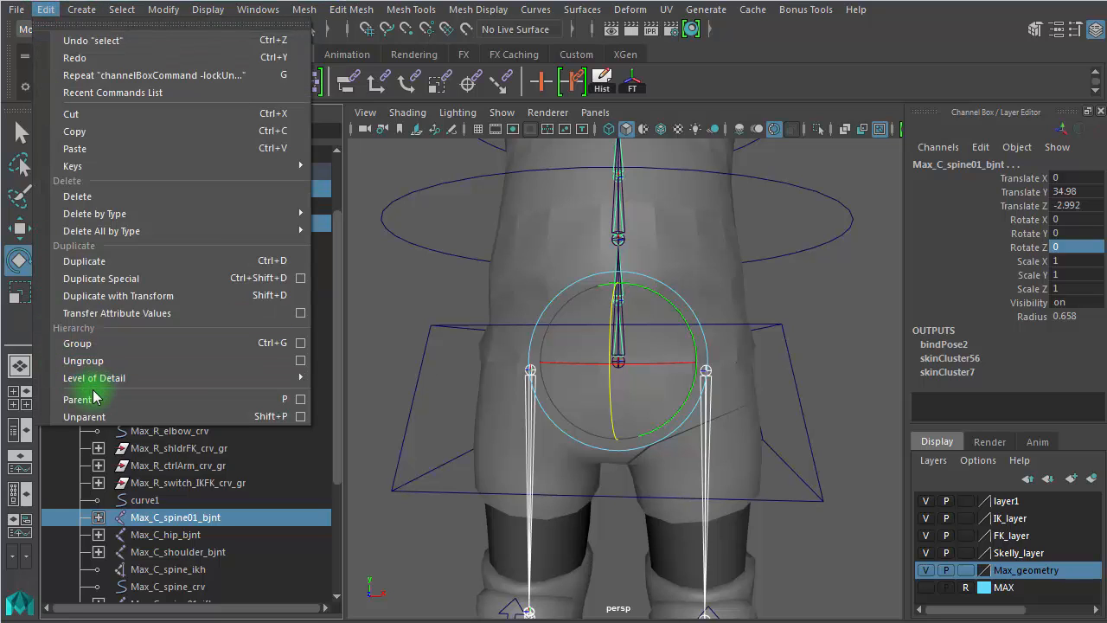
pyautogui.click(275, 400)
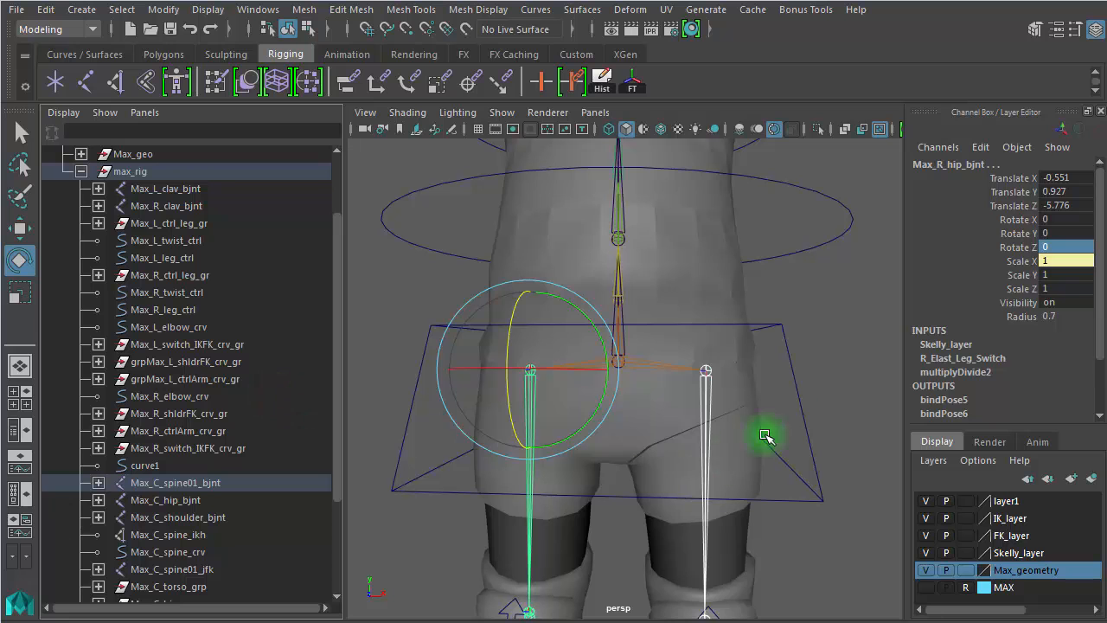
# Test the parented legs by rotating the hip control Max_C_hip_ctrl, and undo the rotations
pyautogui.click(796, 426)
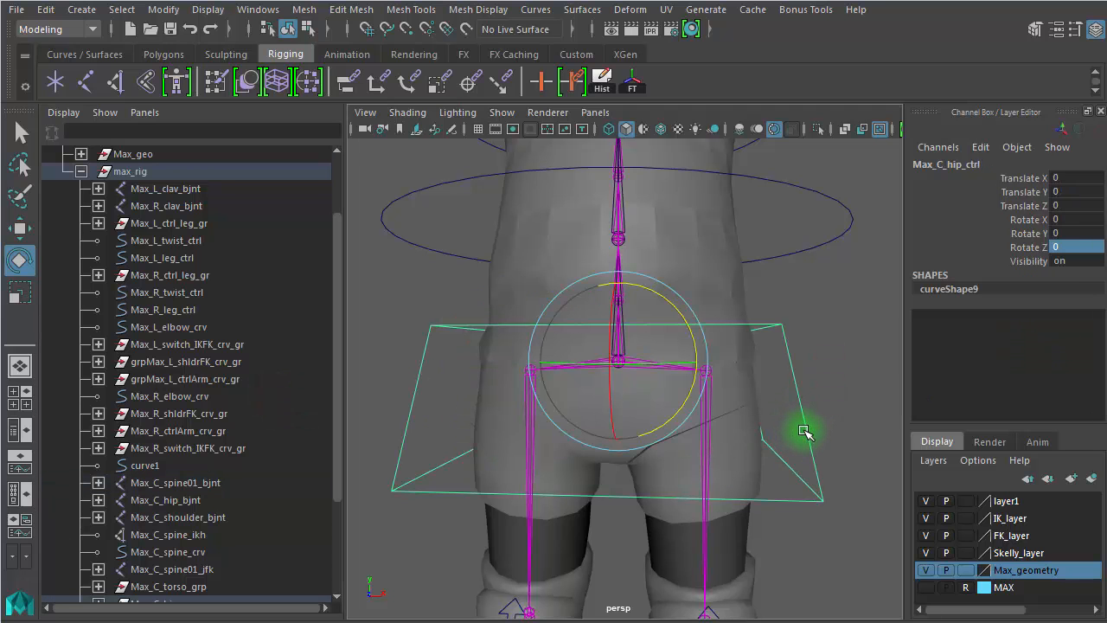
pyautogui.keyDown('alt'); pyautogui.moveTo(804, 433); pyautogui.dragTo(663, 341, button='right'); pyautogui.keyUp('alt')
pyautogui.moveTo(663, 338); pyautogui.dragTo(660, 402)
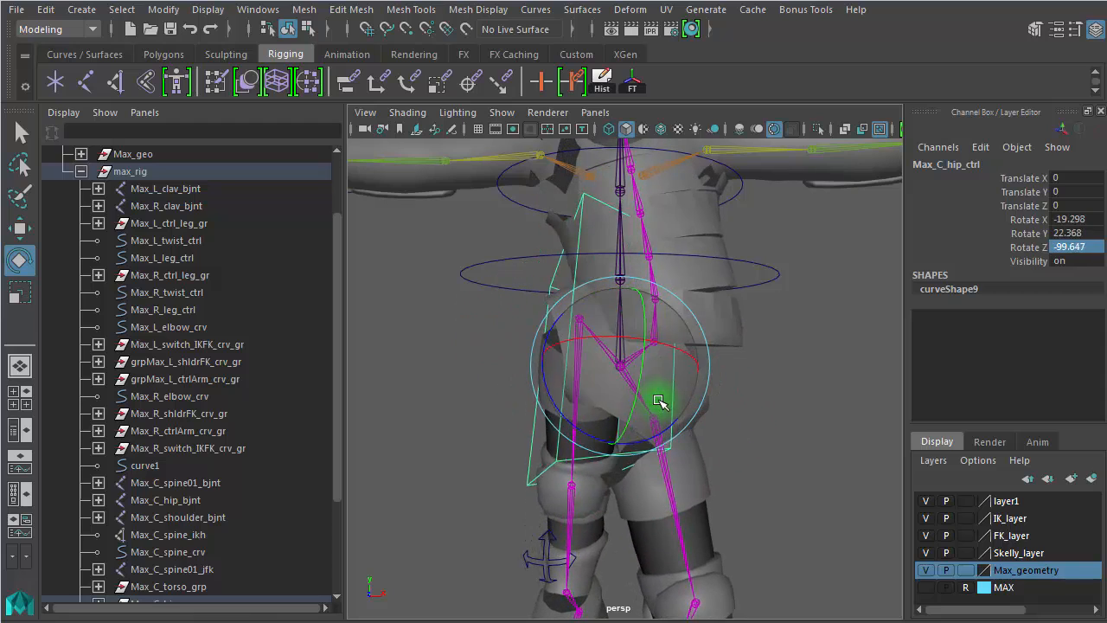
pyautogui.hotkey('ctrl', 'z')
pyautogui.hotkey('ctrl', 'z')
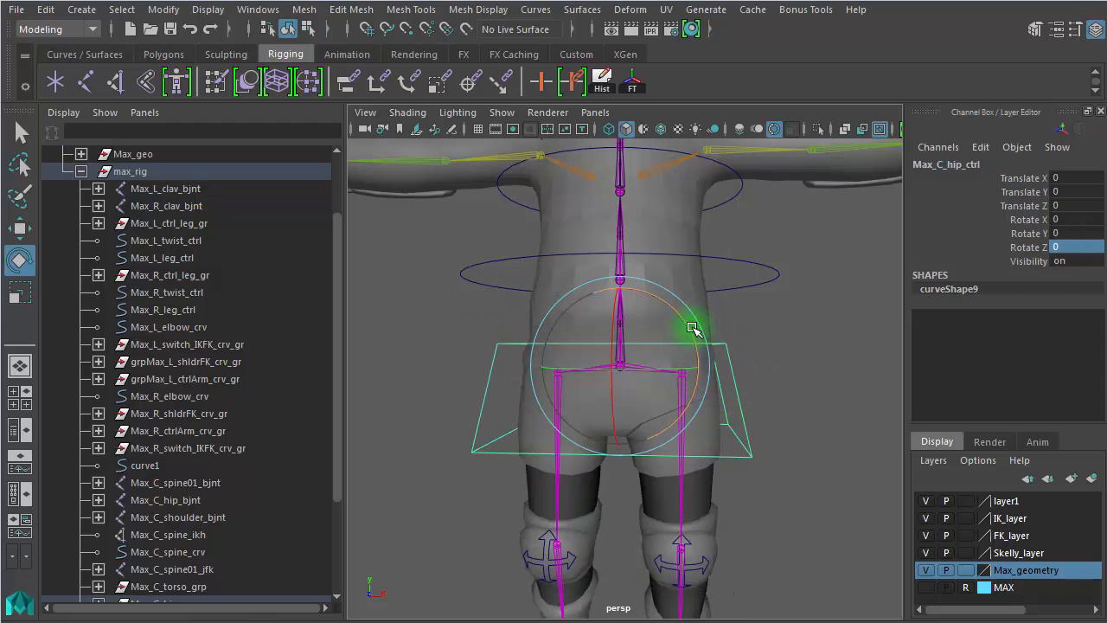
pyautogui.moveTo(693, 327)
pyautogui.mouseDown()
pyautogui.moveTo(697, 354)
pyautogui.moveTo(680, 321)
pyautogui.mouseUp()
pyautogui.hotkey('ctrl', 'z')
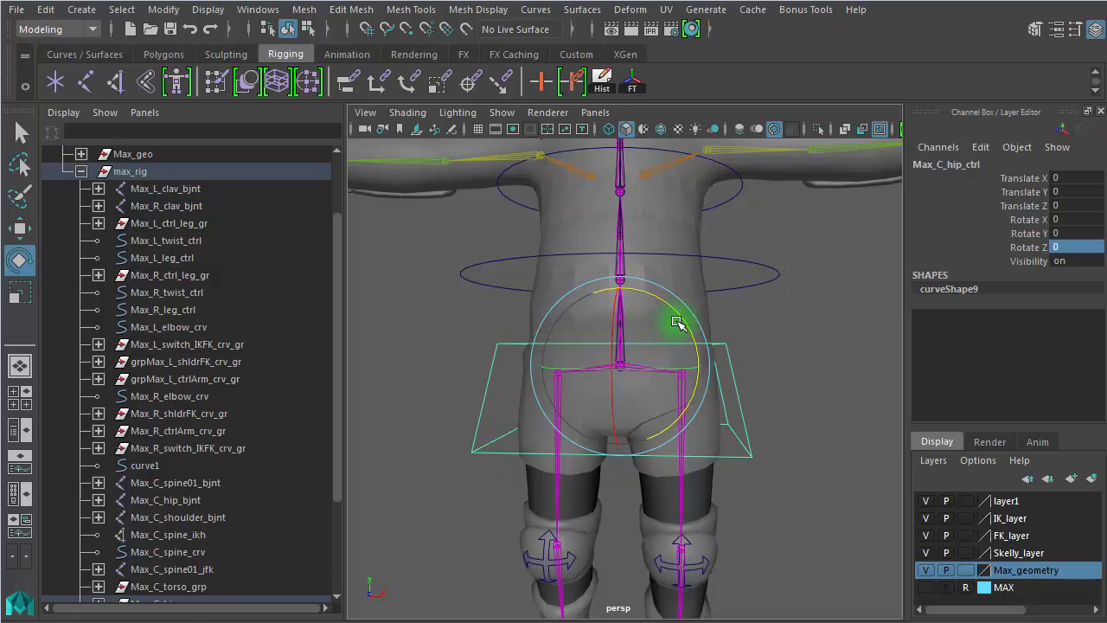
# Rotate the torso control Max_C_torso_ctrl at the base of the neck about 51 degrees around Y
pyautogui.click(845, 408)
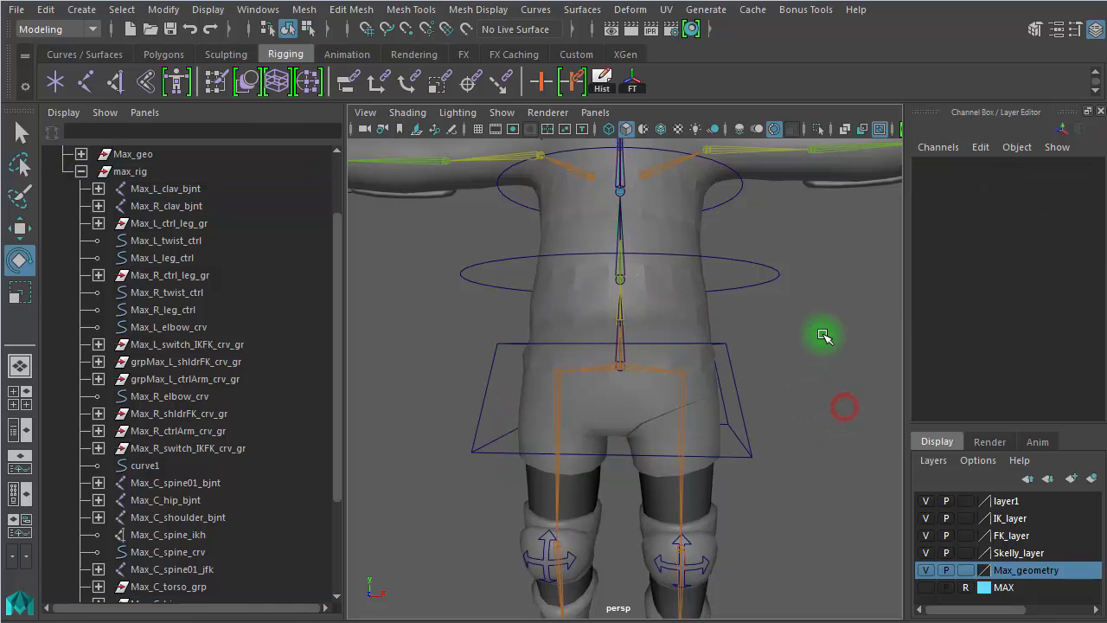
pyautogui.keyDown('alt'); pyautogui.moveTo(728, 318); pyautogui.dragTo(618, 309, button='right'); pyautogui.keyUp('alt')
pyautogui.keyDown('alt'); pyautogui.moveTo(788, 319); pyautogui.dragTo(649, 331); pyautogui.keyUp('alt')
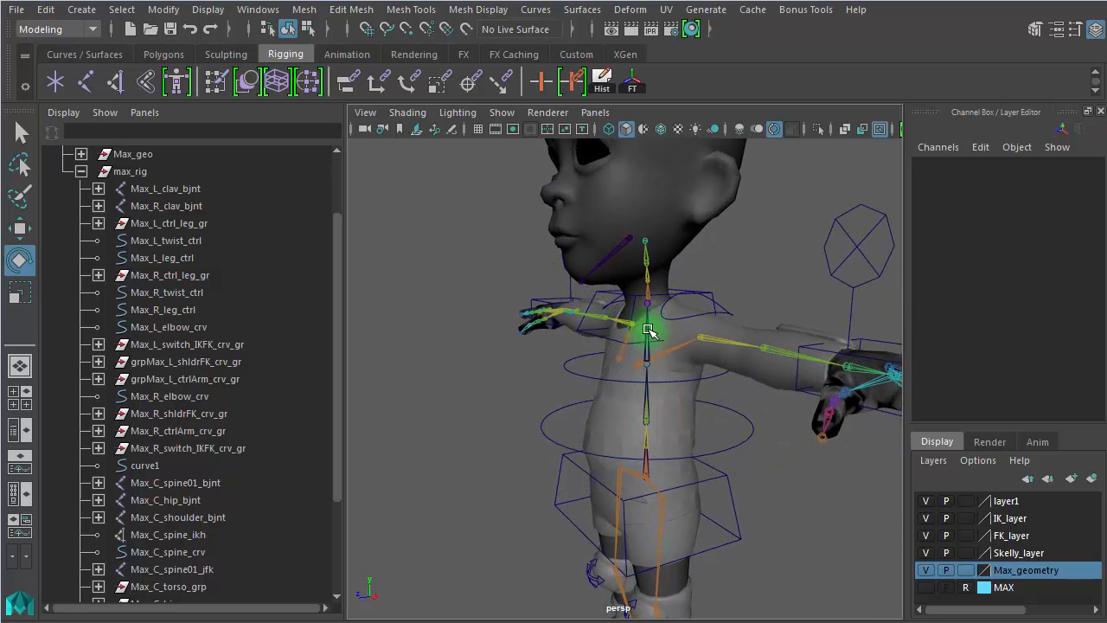
pyautogui.click(667, 294)
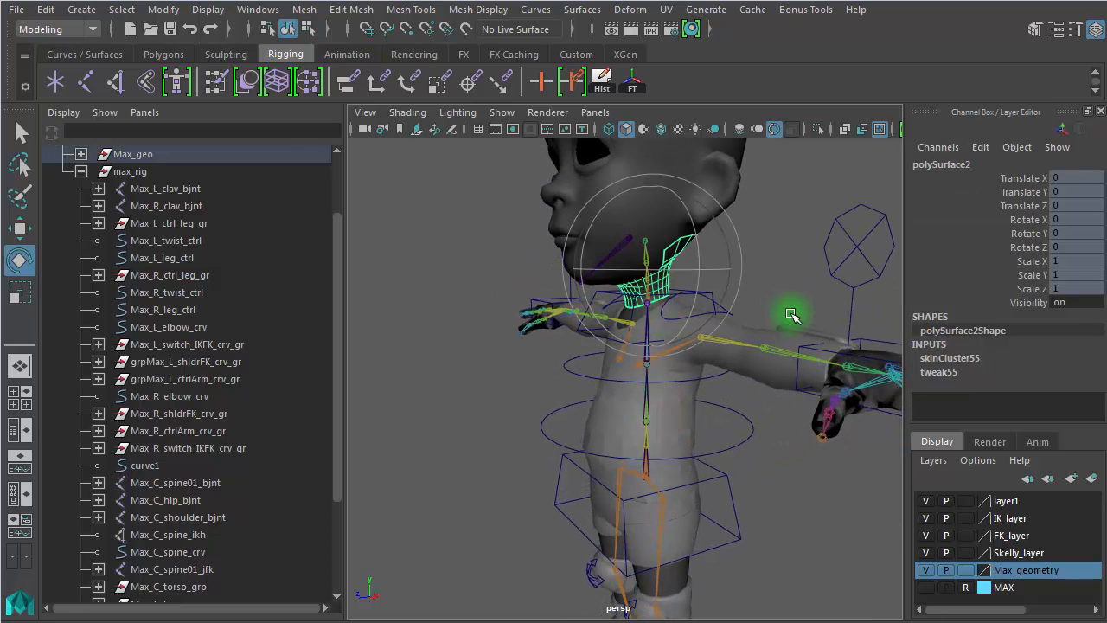
pyautogui.click(767, 273)
pyautogui.keyDown('alt'); pyautogui.moveTo(717, 294); pyautogui.dragTo(652, 374); pyautogui.keyUp('alt')
pyautogui.click(632, 279)
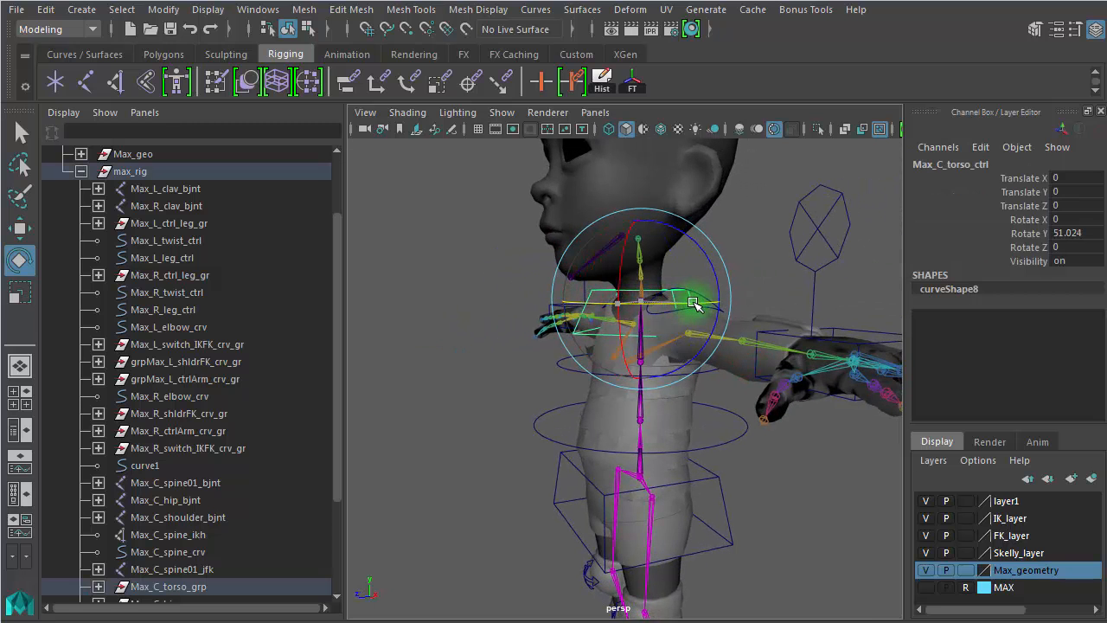
# Test the spine by moving the torso control Max_C_torso_ctrl forward and down, rotating it about 69 degrees around X, and undo the changes
pyautogui.press('w')
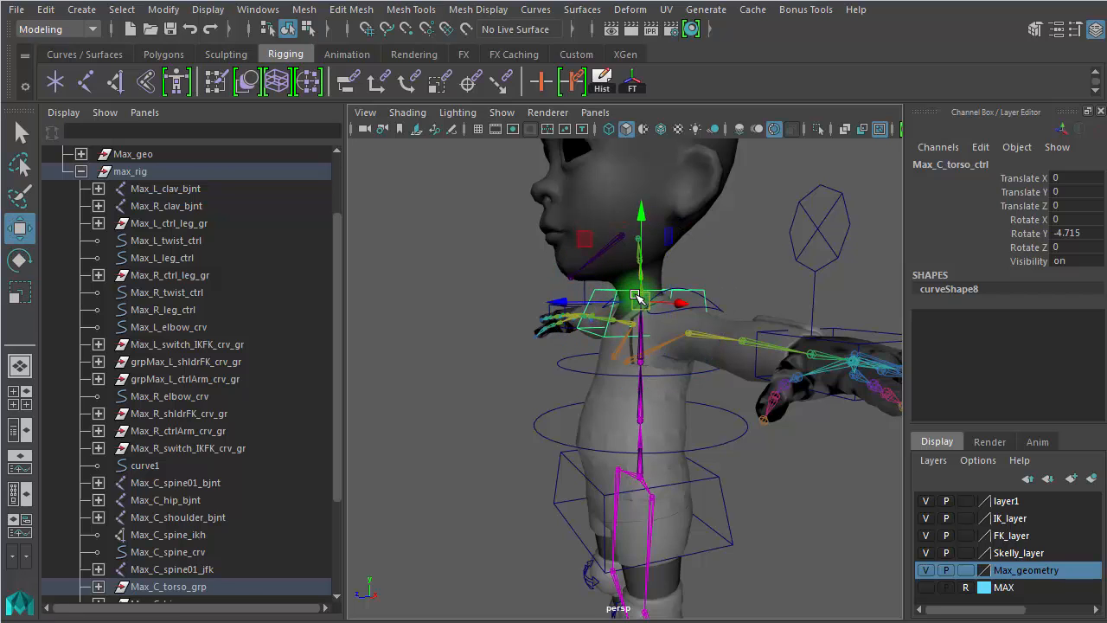
pyautogui.moveTo(636, 296); pyautogui.dragTo(489, 368)
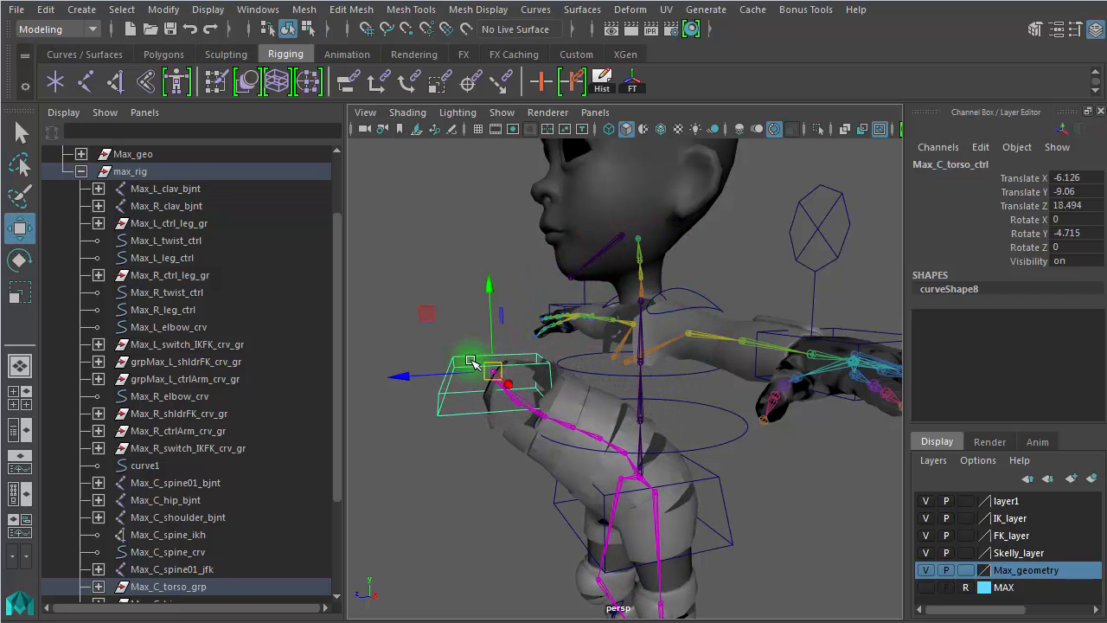
pyautogui.press('e')
pyautogui.moveTo(428, 314); pyautogui.dragTo(417, 412)
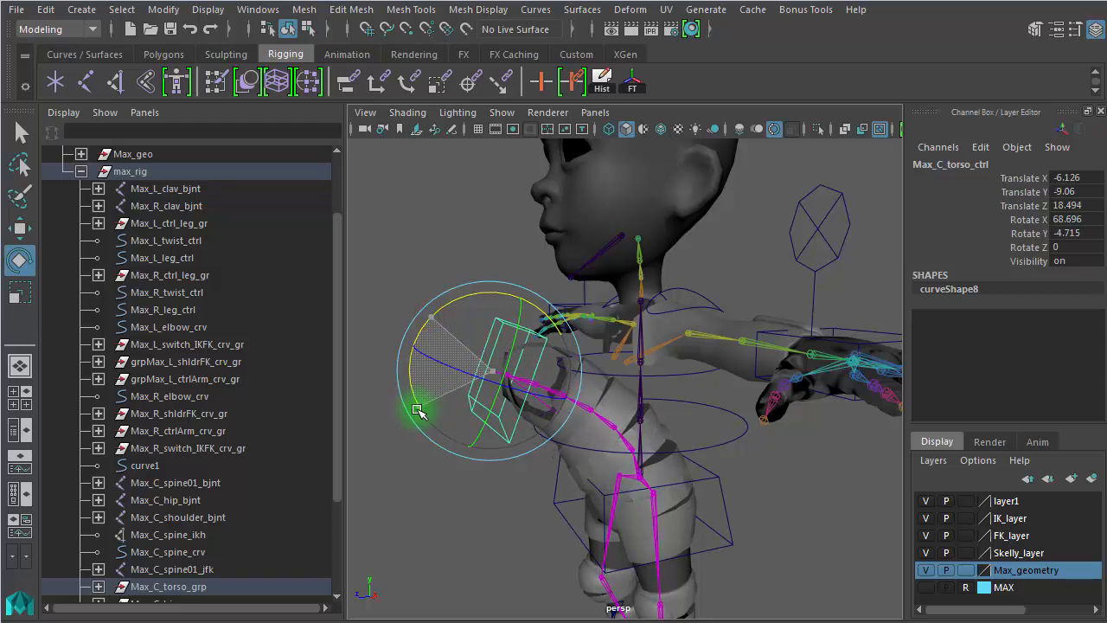
pyautogui.keyDown('alt'); pyautogui.moveTo(815, 501); pyautogui.dragTo(899, 498); pyautogui.keyUp('alt')
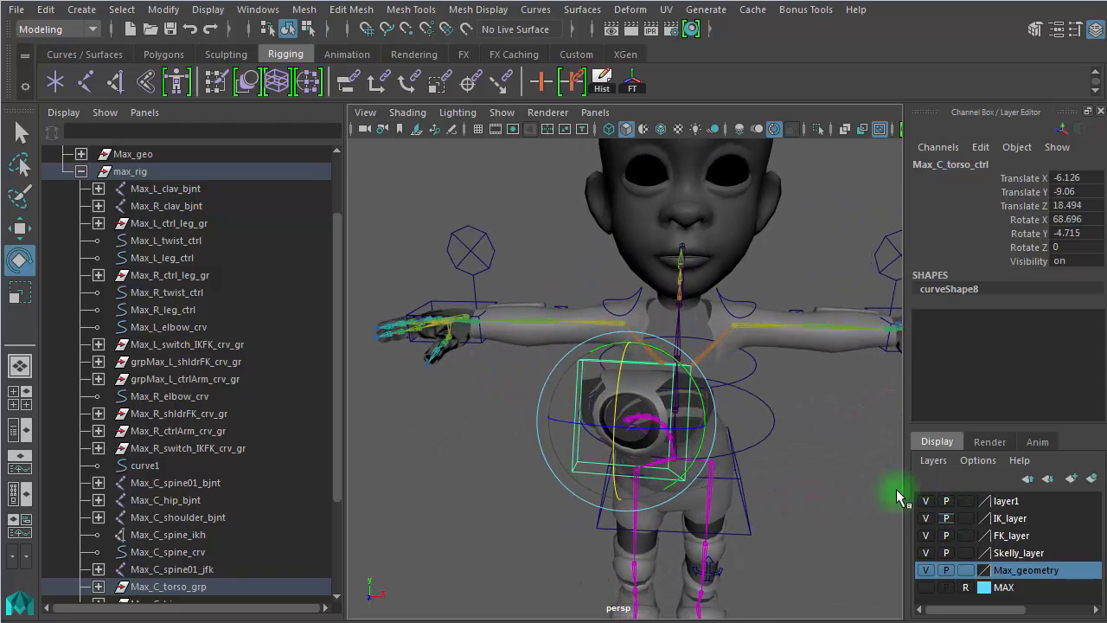
pyautogui.click(828, 443)
pyautogui.keyDown('alt'); pyautogui.moveTo(807, 441); pyautogui.dragTo(786, 383); pyautogui.keyUp('alt')
pyautogui.click(786, 383)
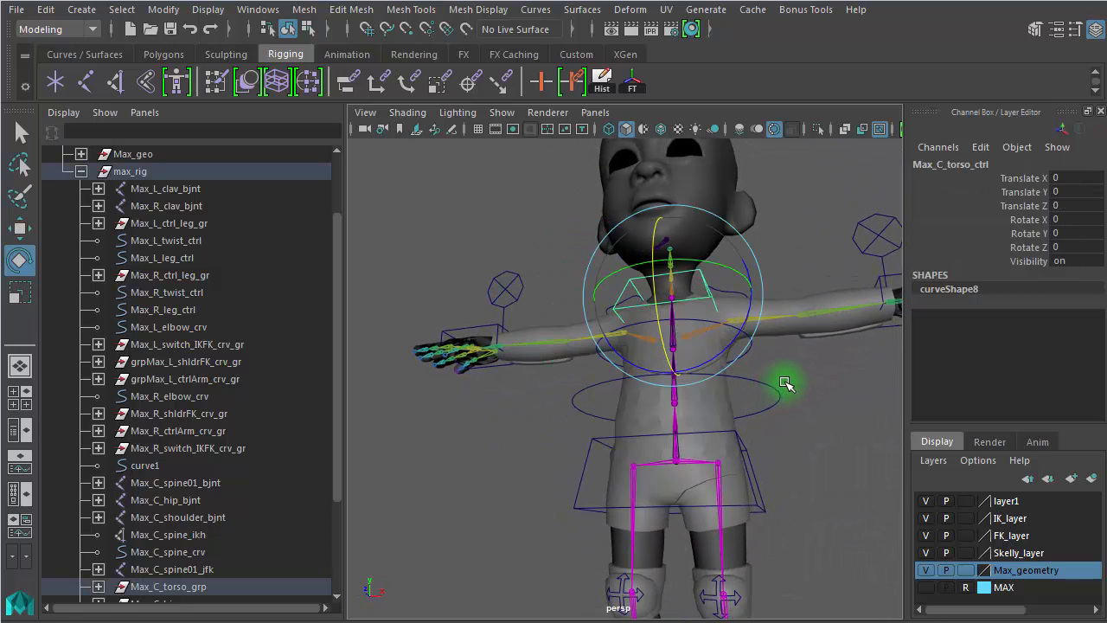
# Identify the bind joint in the upper chest by selecting the overlapping spine joints between the two clavicles
pyautogui.keyDown('alt'); pyautogui.moveTo(760, 396); pyautogui.dragTo(828, 417); pyautogui.keyUp('alt')
pyautogui.keyDown('alt'); pyautogui.moveTo(683, 413); pyautogui.dragTo(894, 432, button='right'); pyautogui.keyUp('alt')
pyautogui.keyDown('alt'); pyautogui.moveTo(781, 403); pyautogui.dragTo(607, 447, button='middle'); pyautogui.keyUp('alt')
pyautogui.keyDown('alt'); pyautogui.moveTo(628, 442); pyautogui.dragTo(811, 414, button='right'); pyautogui.keyUp('alt')
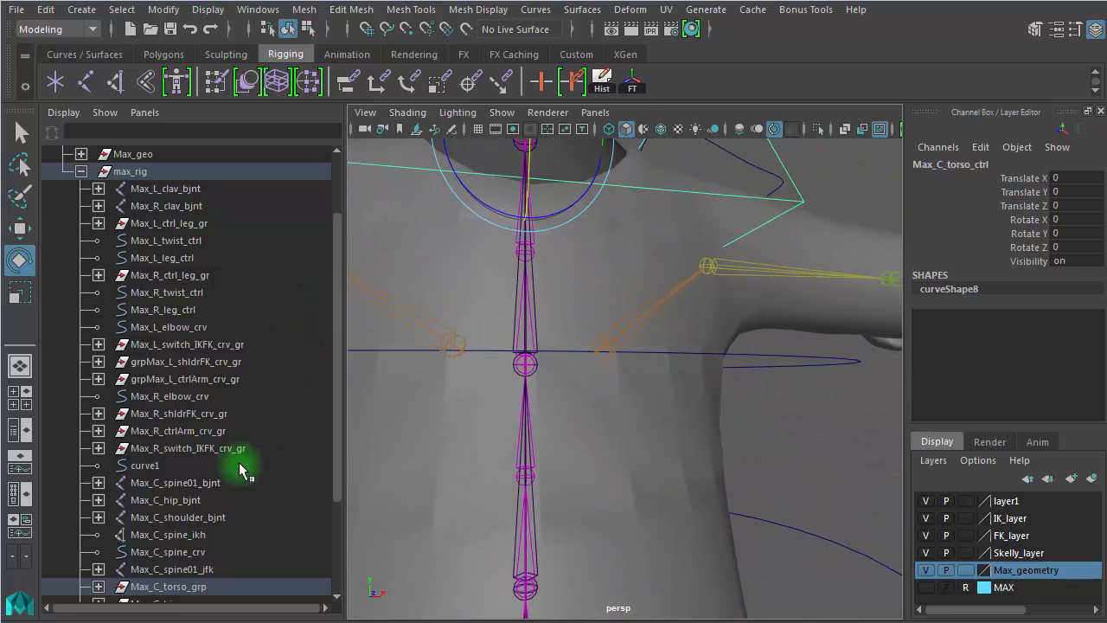
pyautogui.click(536, 339)
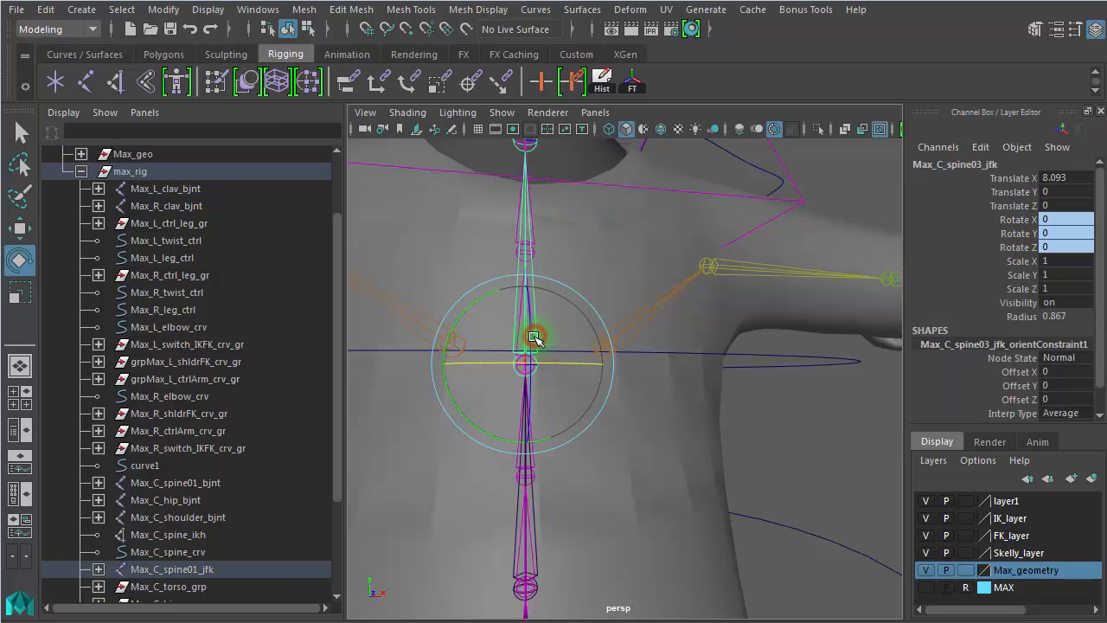
pyautogui.click(589, 246)
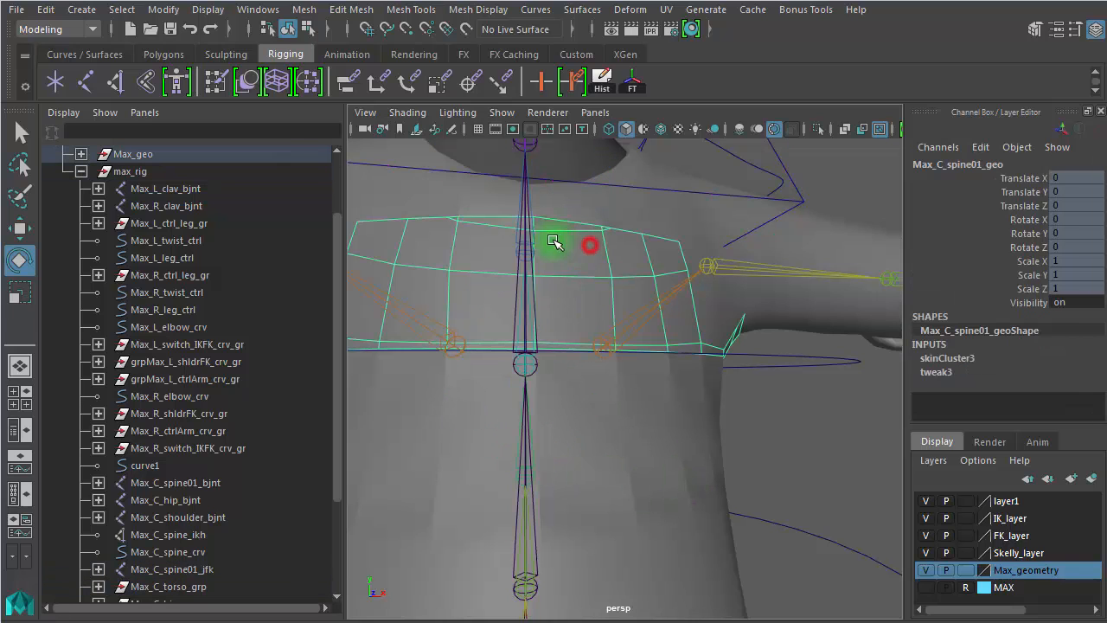
pyautogui.click(528, 225)
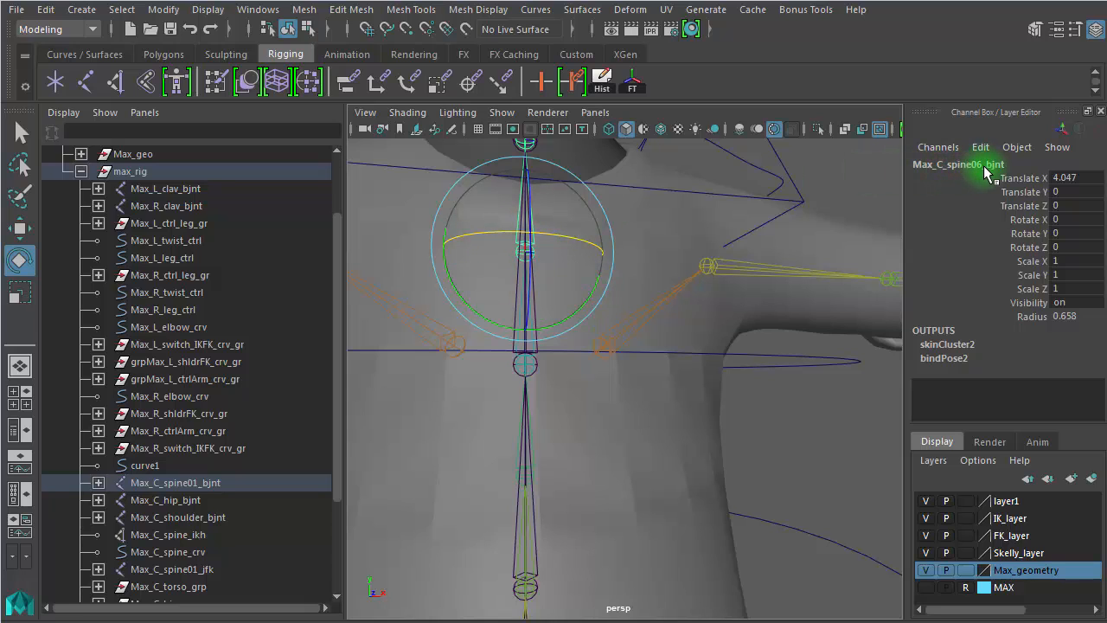
# Expand the joint hierarchy under Max_C_spine01_bjnt and frame its upper spine joints at the chest
pyautogui.click(222, 485)
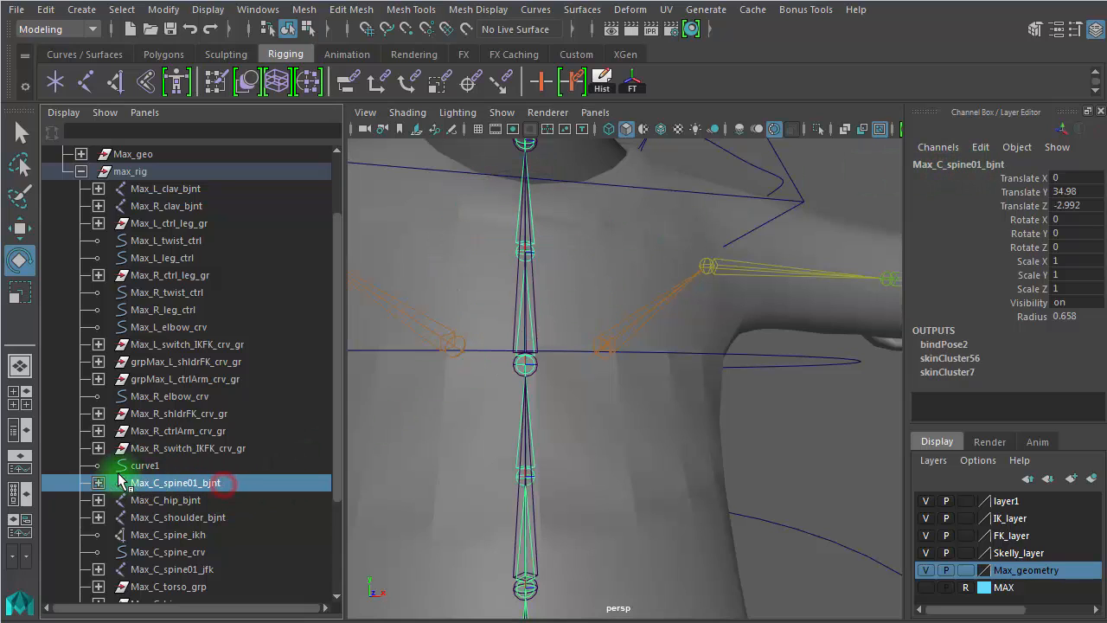
pyautogui.click(98, 483)
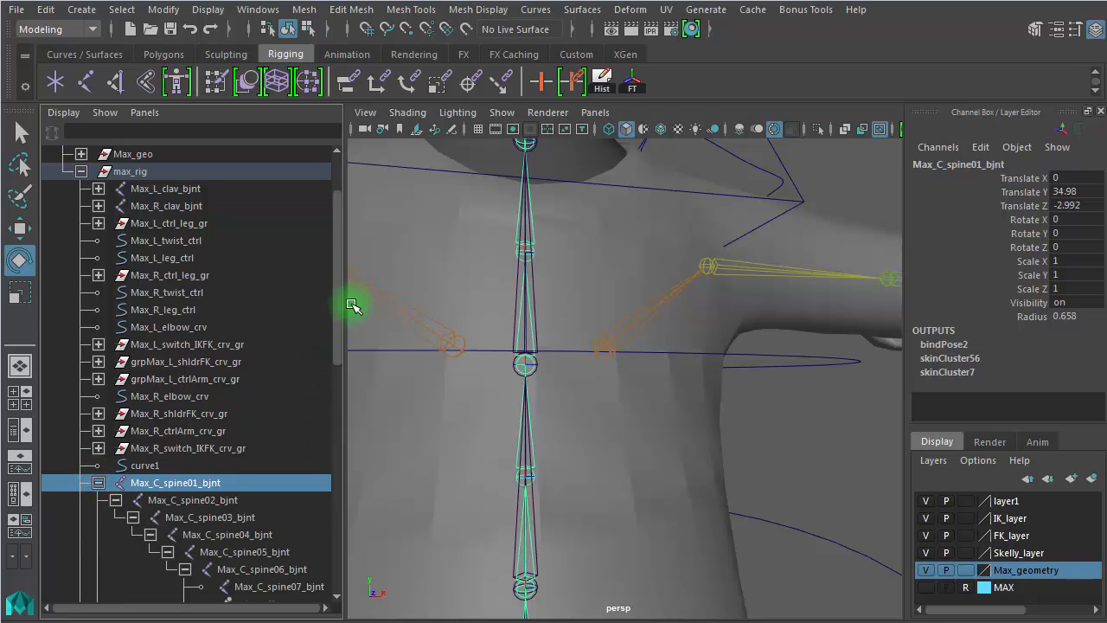
pyautogui.moveTo(337, 316); pyautogui.dragTo(336, 394)
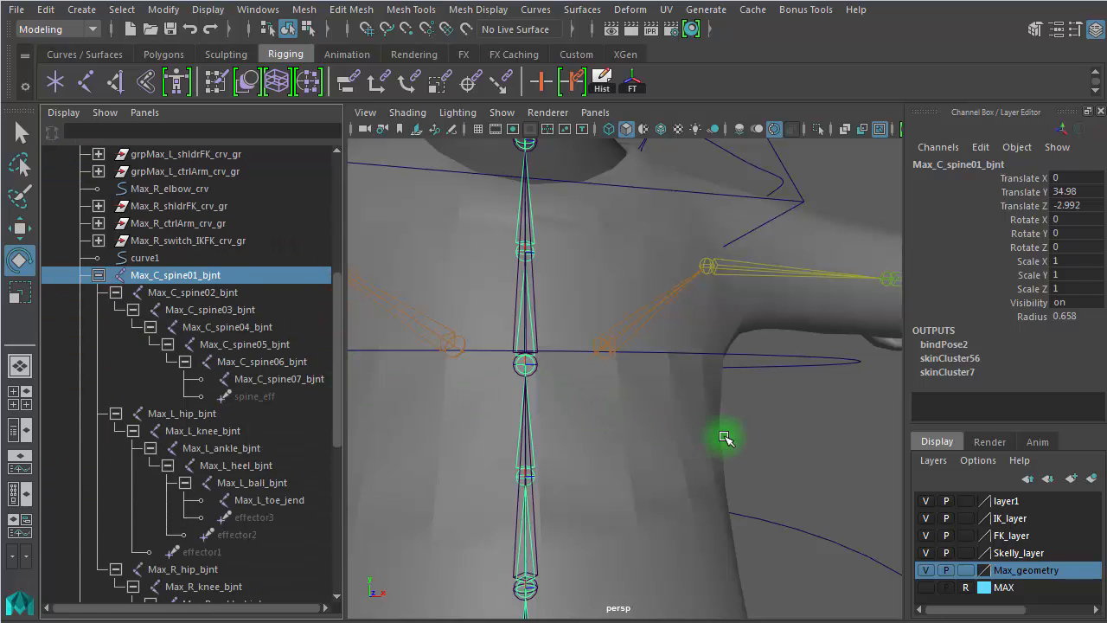
pyautogui.press('f')
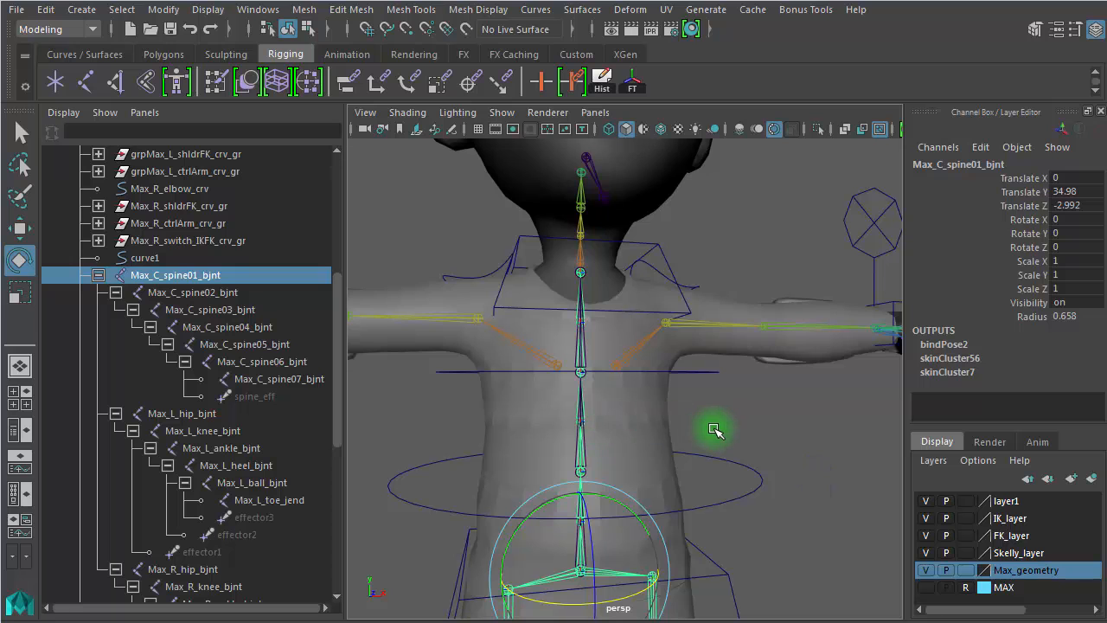
pyautogui.scroll(5, 683, 415)
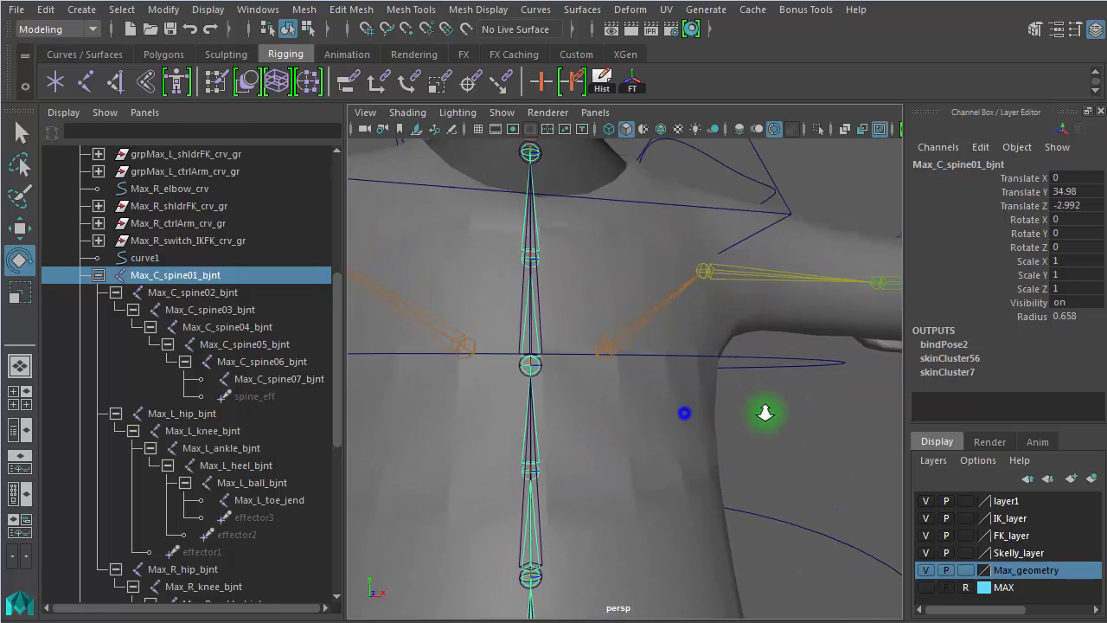
pyautogui.keyDown('alt'); pyautogui.moveTo(834, 474); pyautogui.dragTo(709, 474, button='middle'); pyautogui.keyUp('alt')
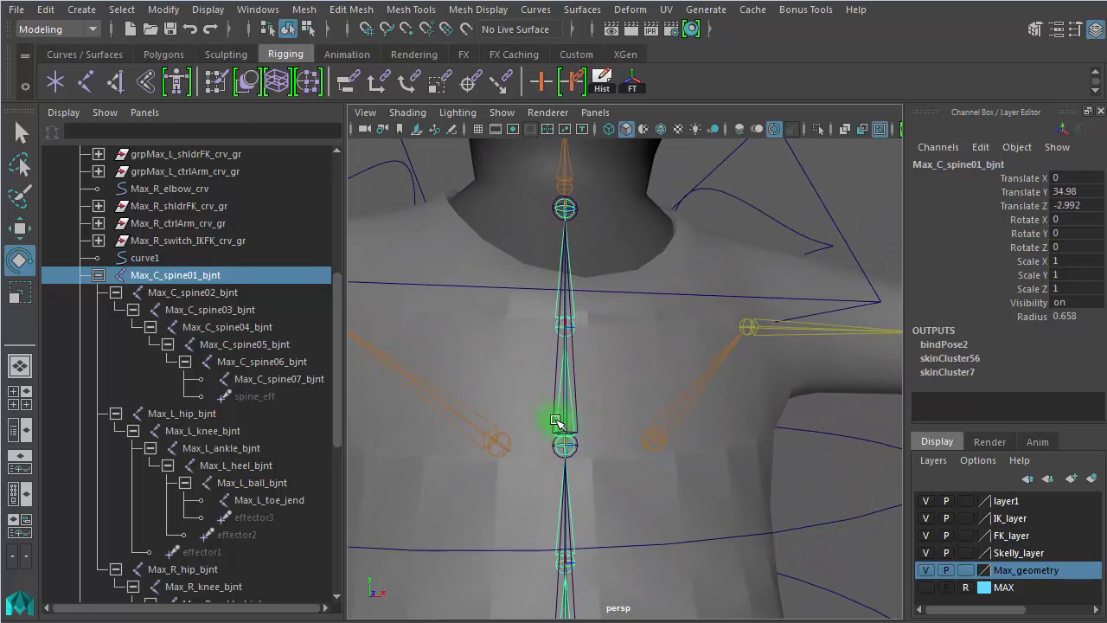
# Examine the upper spine bind joints, including Max_C_spine05_bjnt and Max_C_spine06_bjnt, to decide which one should carry the clavicles
pyautogui.click(593, 422)
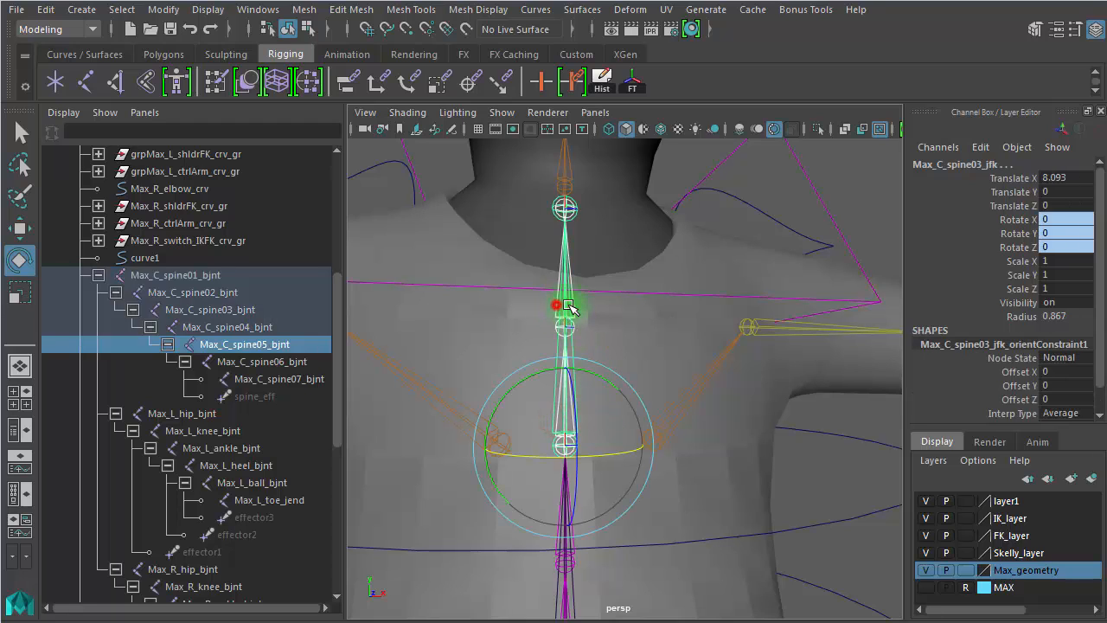
pyautogui.press('Down')
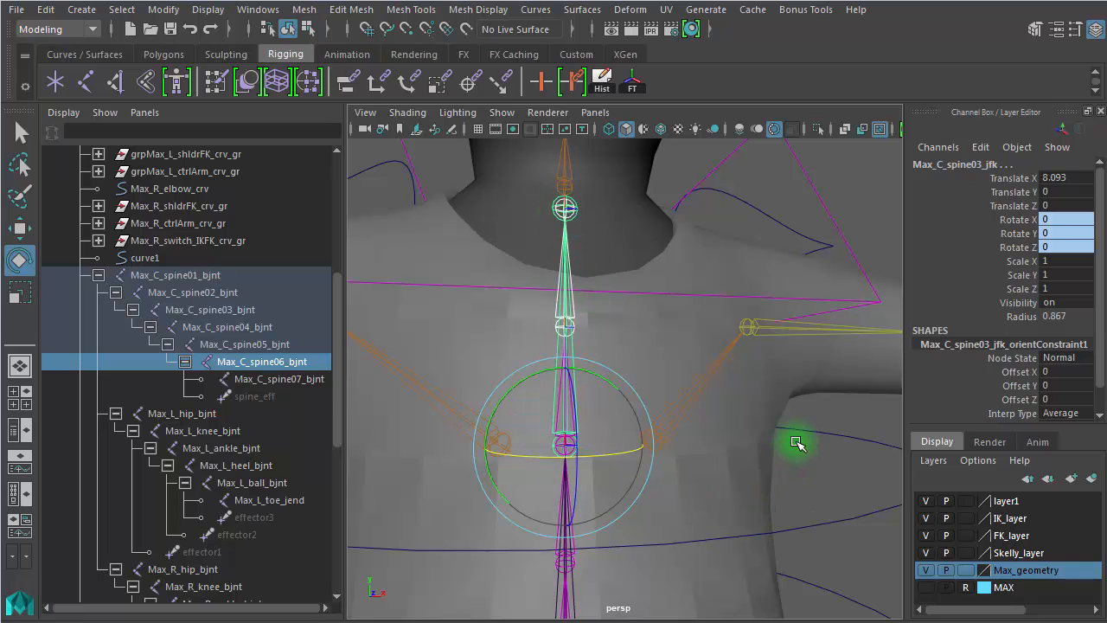
pyautogui.click(574, 316)
pyautogui.click(571, 315)
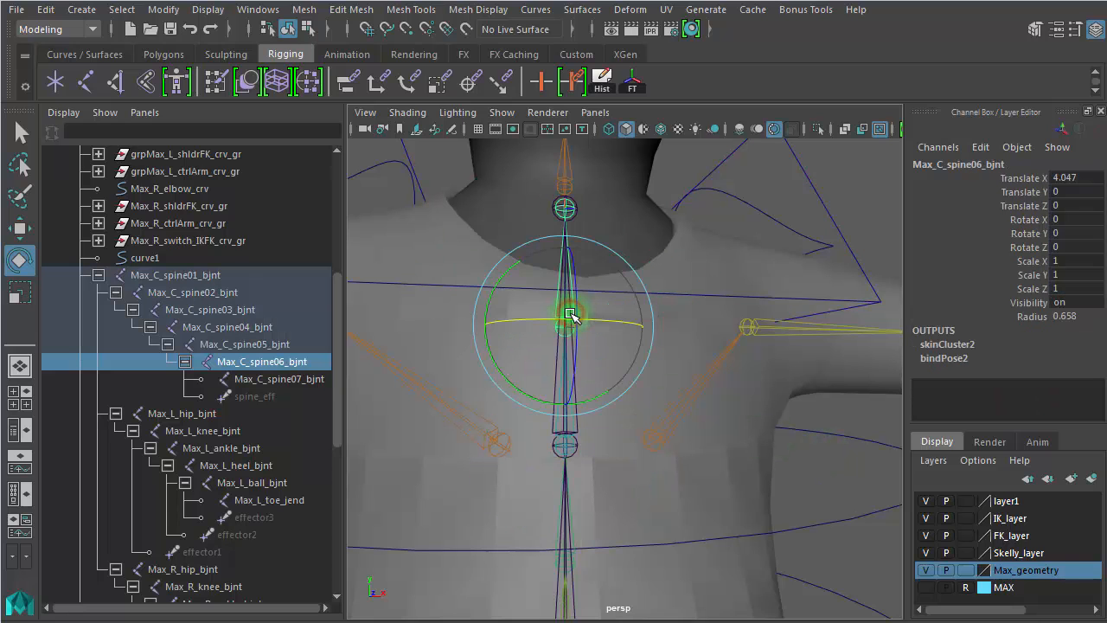
pyautogui.click(572, 436)
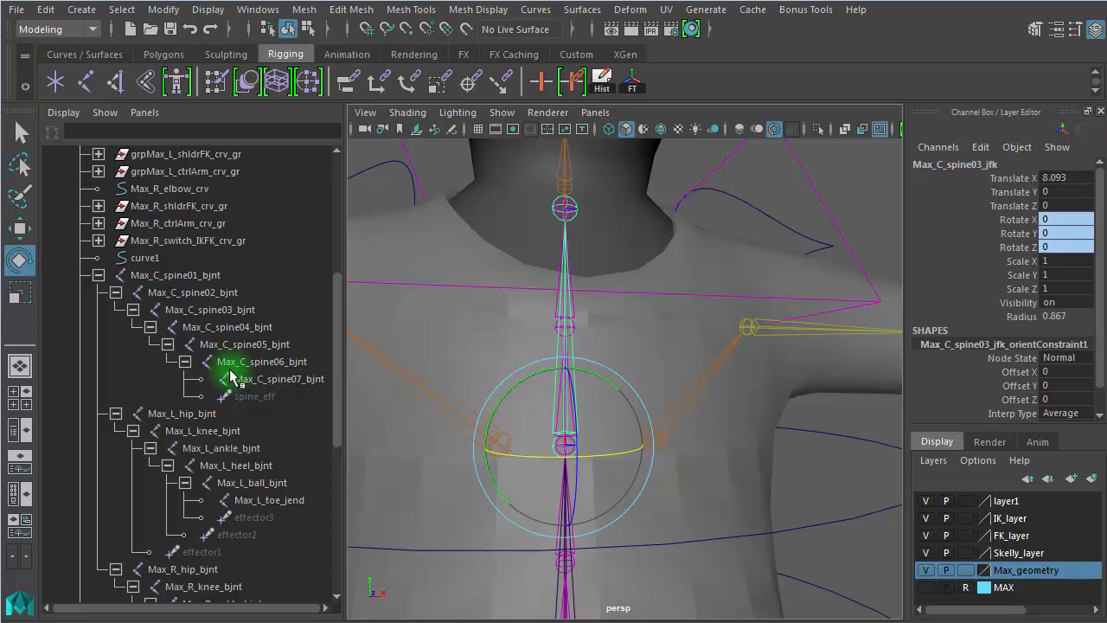
pyautogui.click(220, 275)
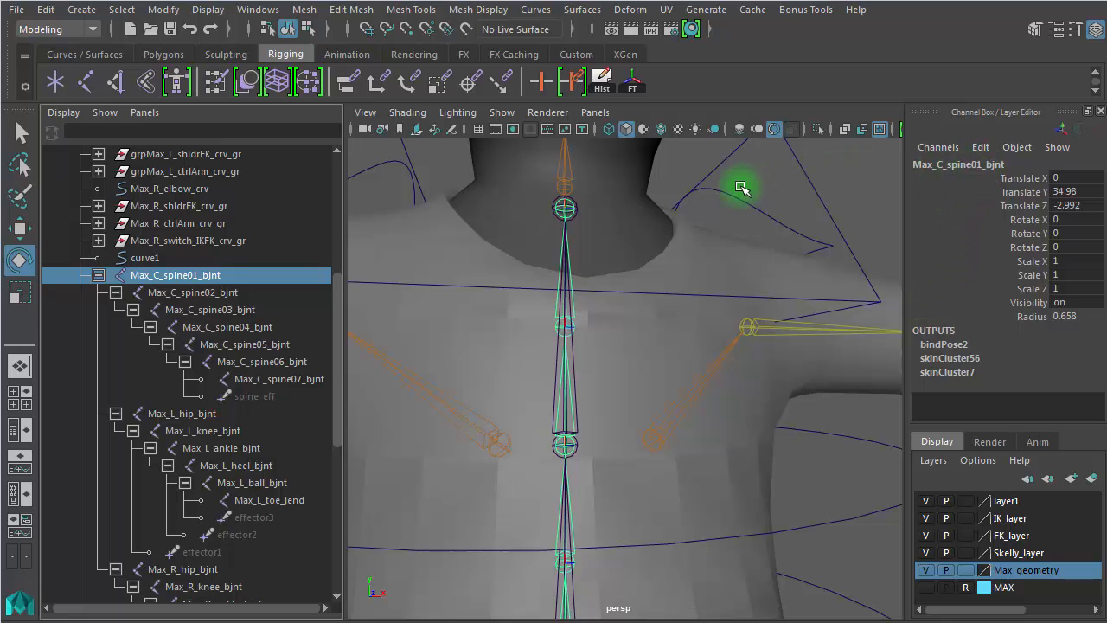
pyautogui.click(267, 329)
pyautogui.click(266, 345)
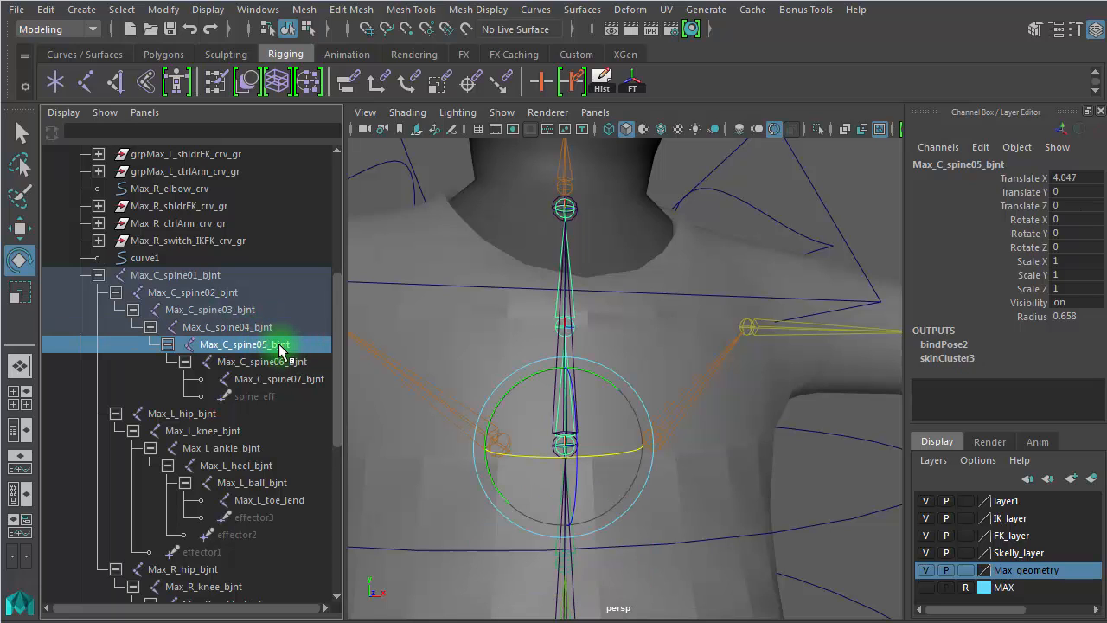
pyautogui.click(289, 364)
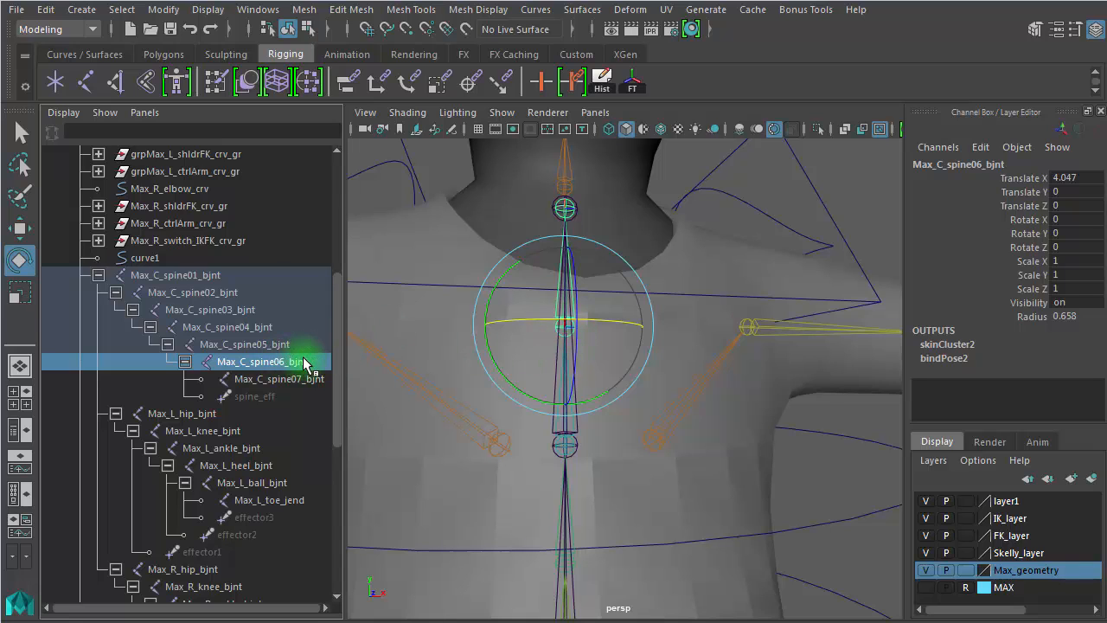
# Parent the clavicle joints Max_R_clav_bjnt and Max_L_clav_bjnt to the spine joint Max_C_spine06_bjnt
pyautogui.click(494, 454)
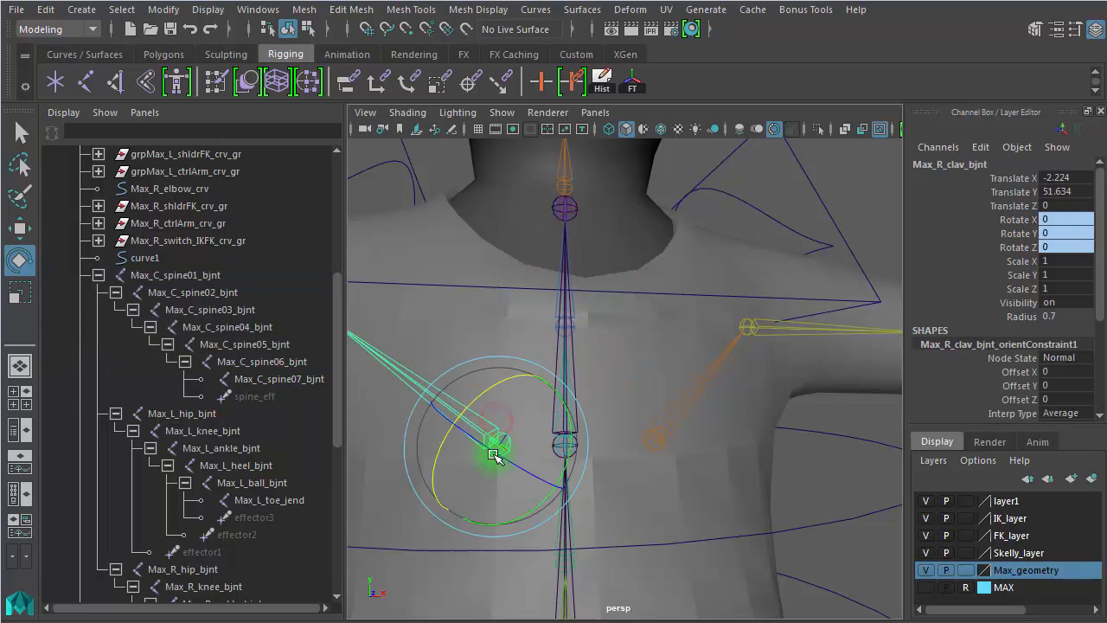
pyautogui.click(662, 418)
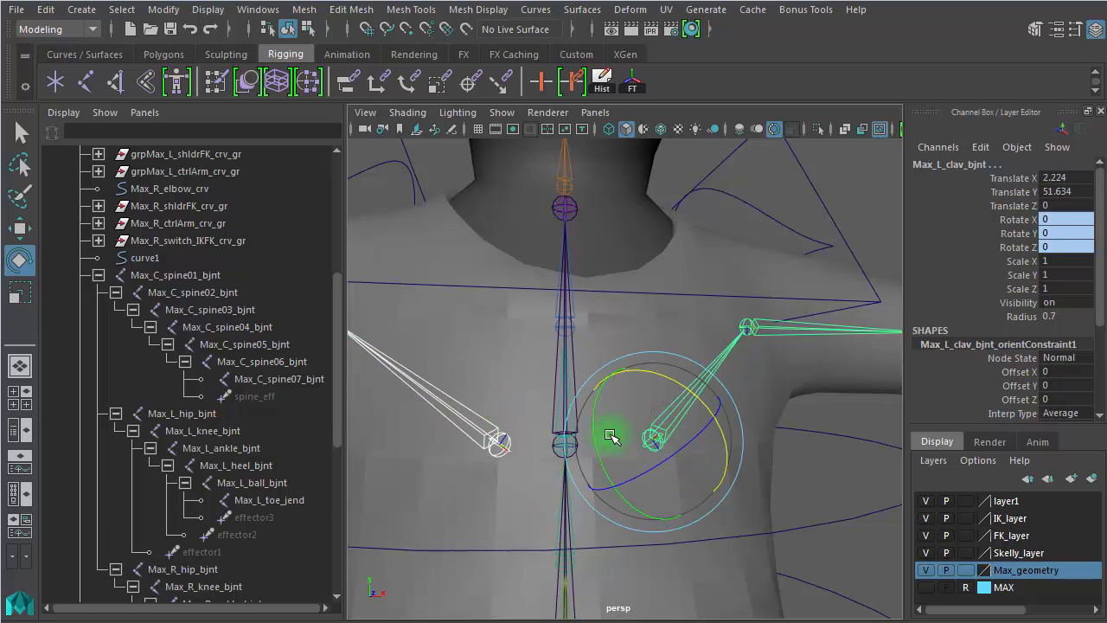
pyautogui.click(277, 363)
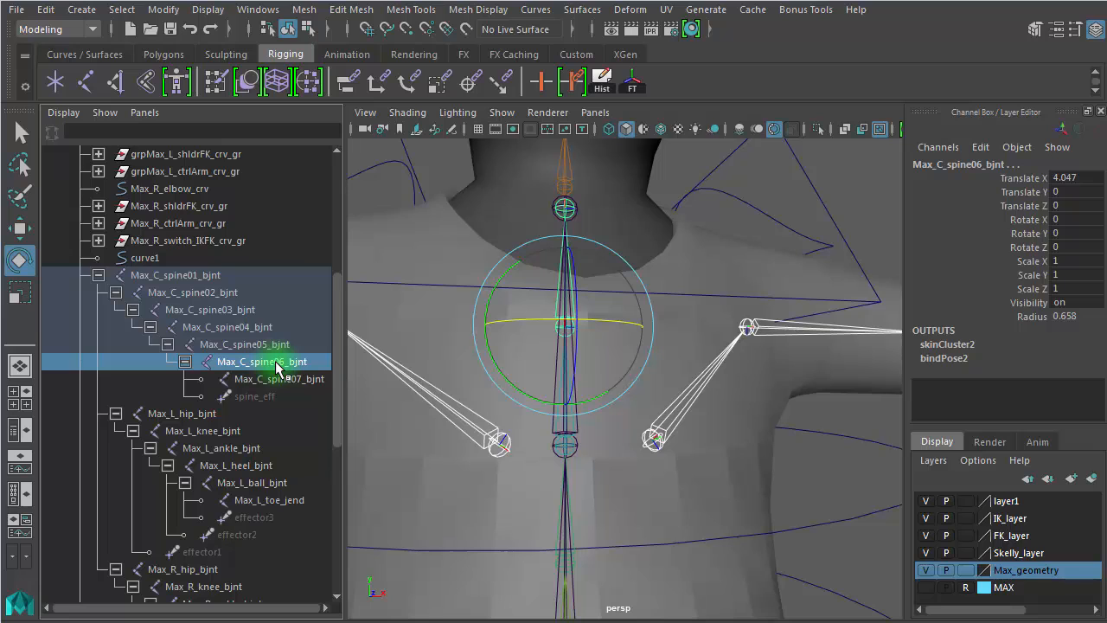
pyautogui.press('p')
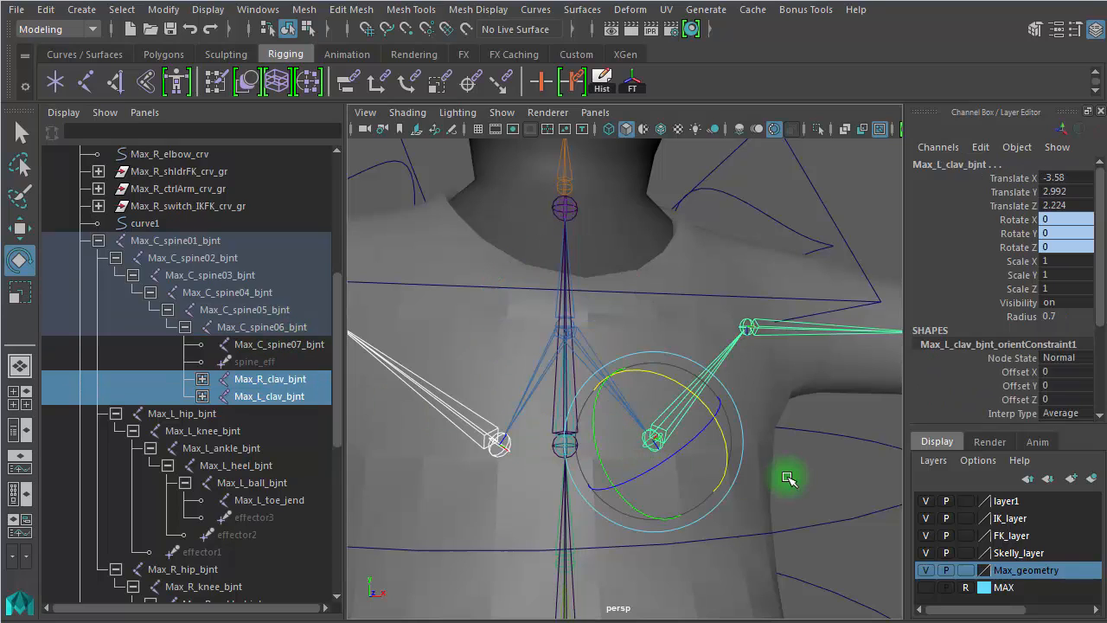
# Review the remaining rig hierarchy, clear the selection and narrow the Outliner to enlarge the viewport
pyautogui.moveTo(337, 348); pyautogui.dragTo(346, 500)
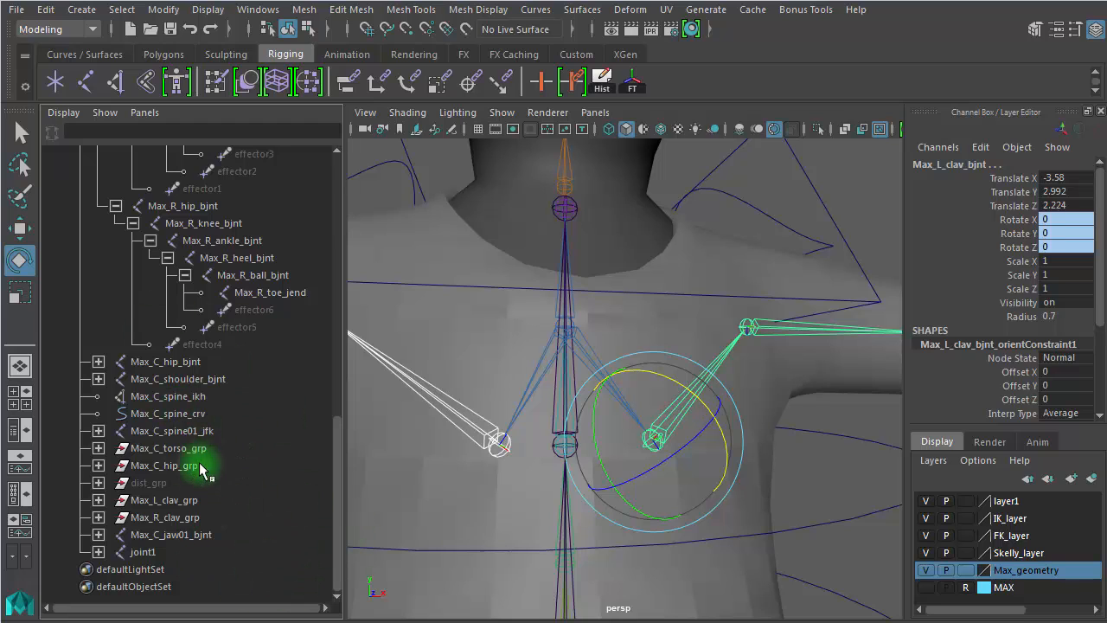
pyautogui.moveTo(334, 438); pyautogui.dragTo(375, 309)
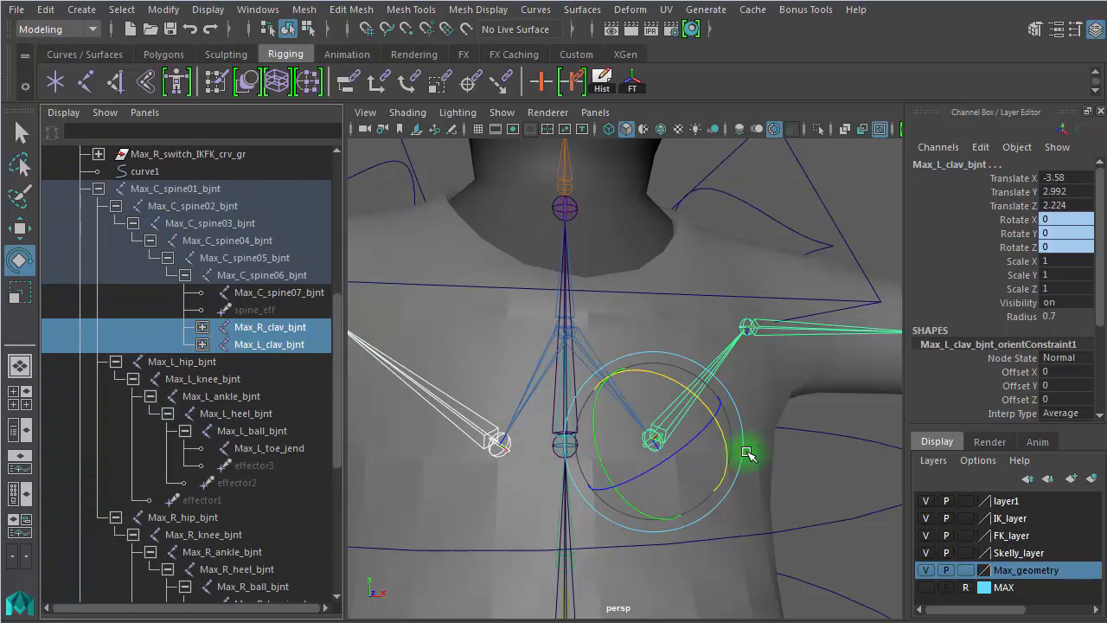
pyautogui.click(826, 493)
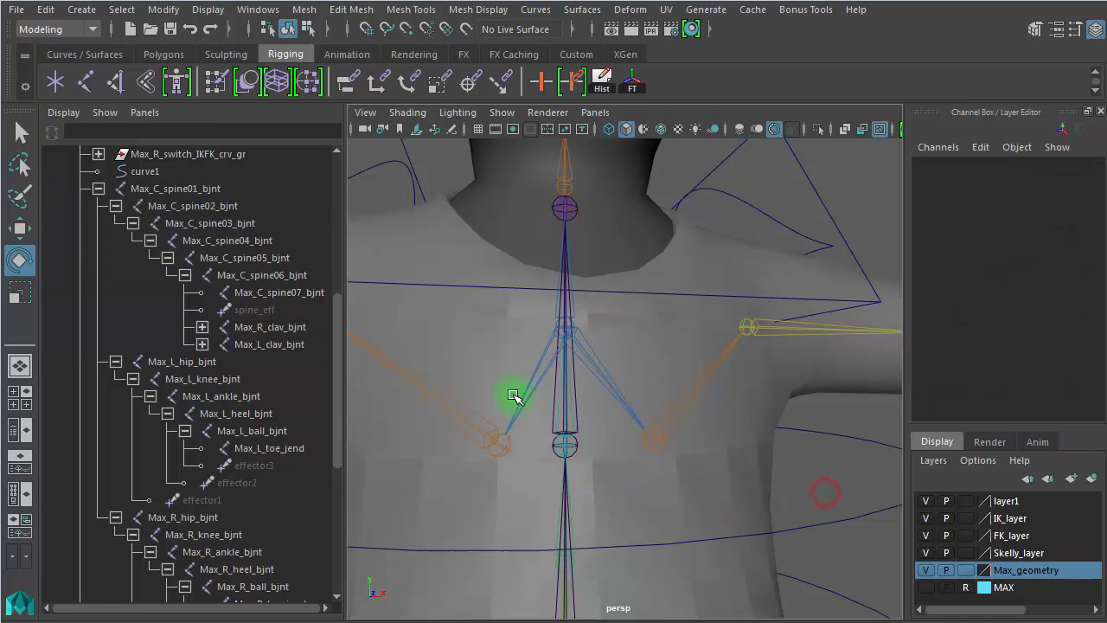
pyautogui.moveTo(346, 376); pyautogui.dragTo(184, 367)
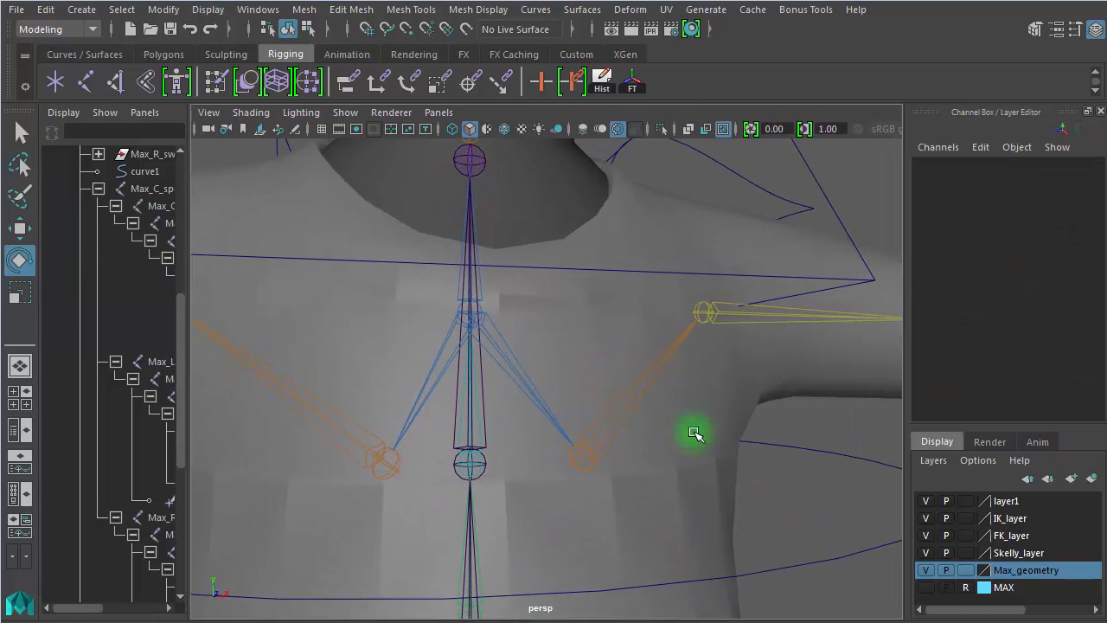
# Test the parented clavicles by moving the torso control Max_C_torso_ctrl to about -3.8, -10.4, 10.2
pyautogui.keyDown('alt'); pyautogui.moveTo(736, 445); pyautogui.dragTo(420, 385, button='right'); pyautogui.keyUp('alt')
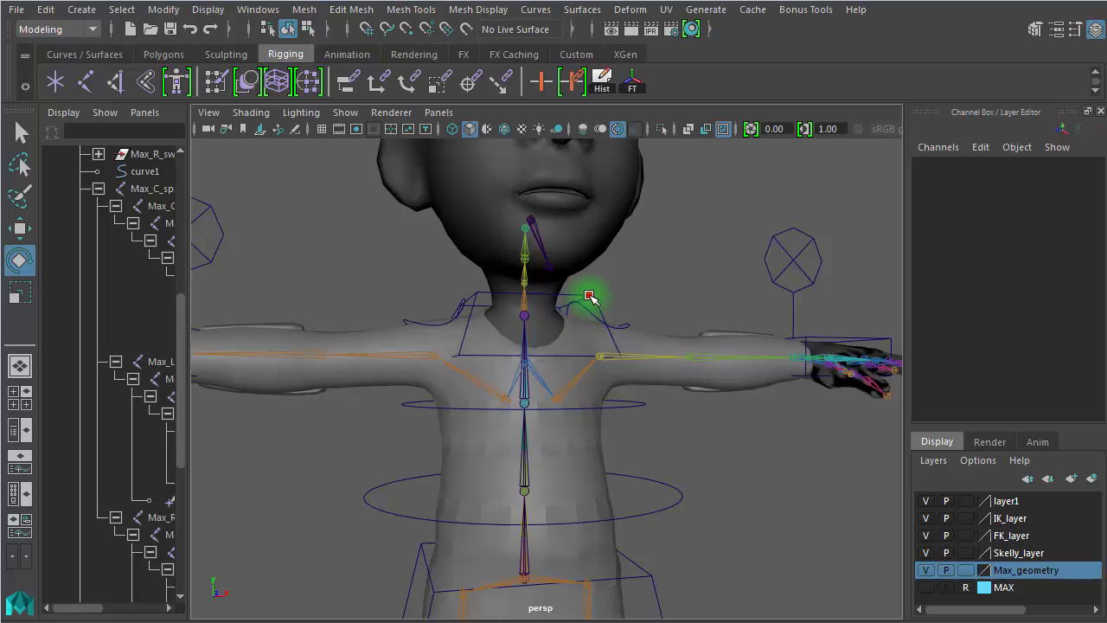
pyautogui.click(586, 301)
pyautogui.keyDown('alt'); pyautogui.moveTo(597, 377); pyautogui.dragTo(439, 395); pyautogui.keyUp('alt')
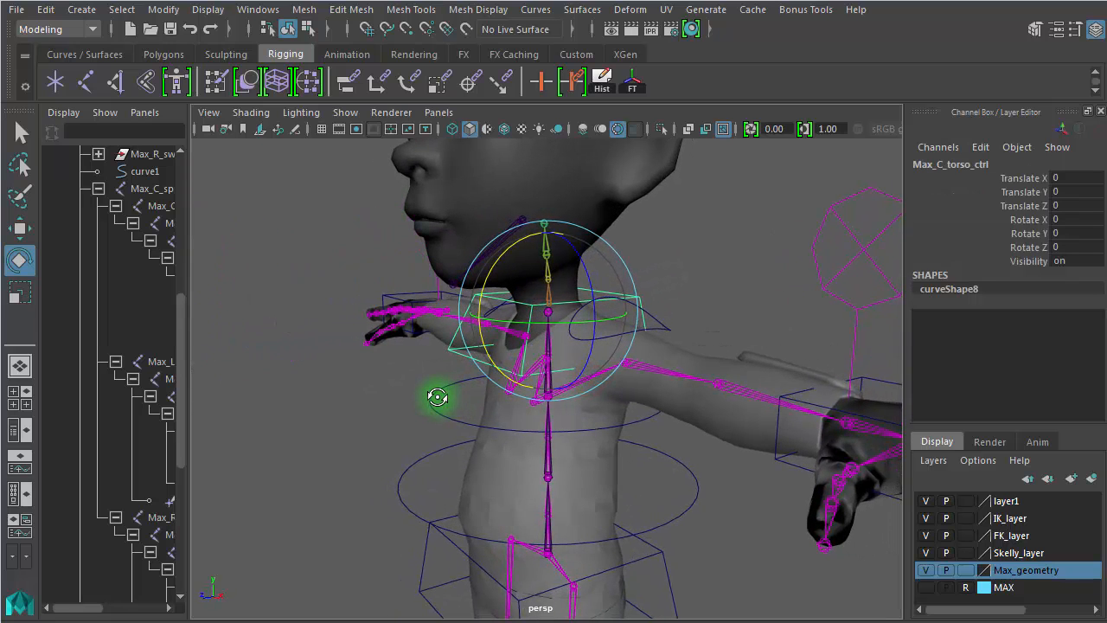
pyautogui.press('w')
pyautogui.moveTo(546, 317); pyautogui.dragTo(427, 430)
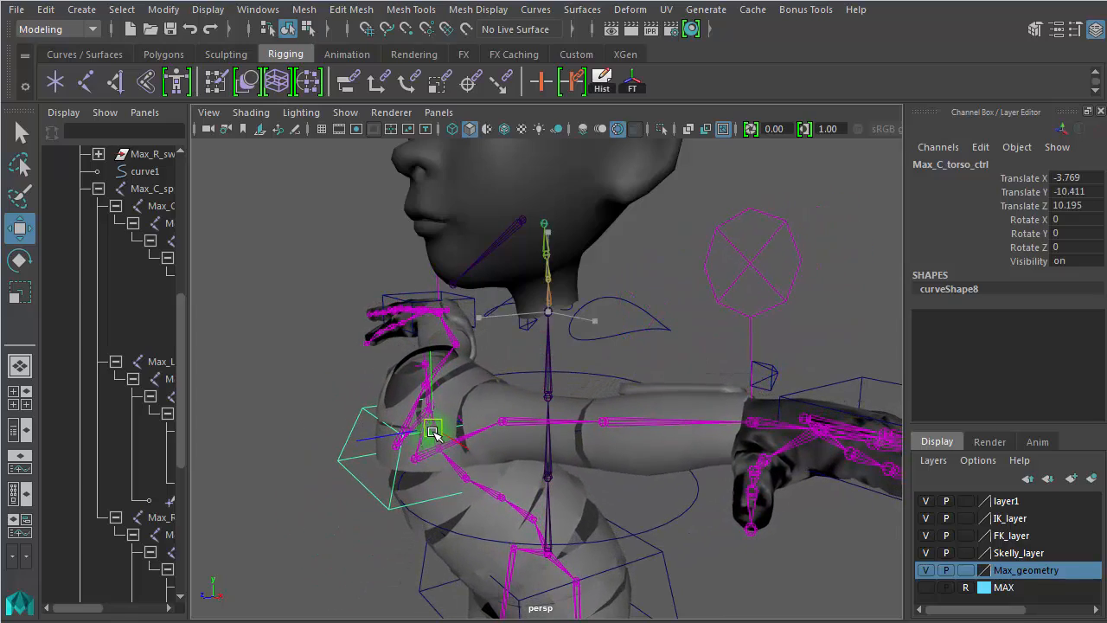
pyautogui.keyDown('alt'); pyautogui.moveTo(496, 482); pyautogui.dragTo(663, 440); pyautogui.keyUp('alt')
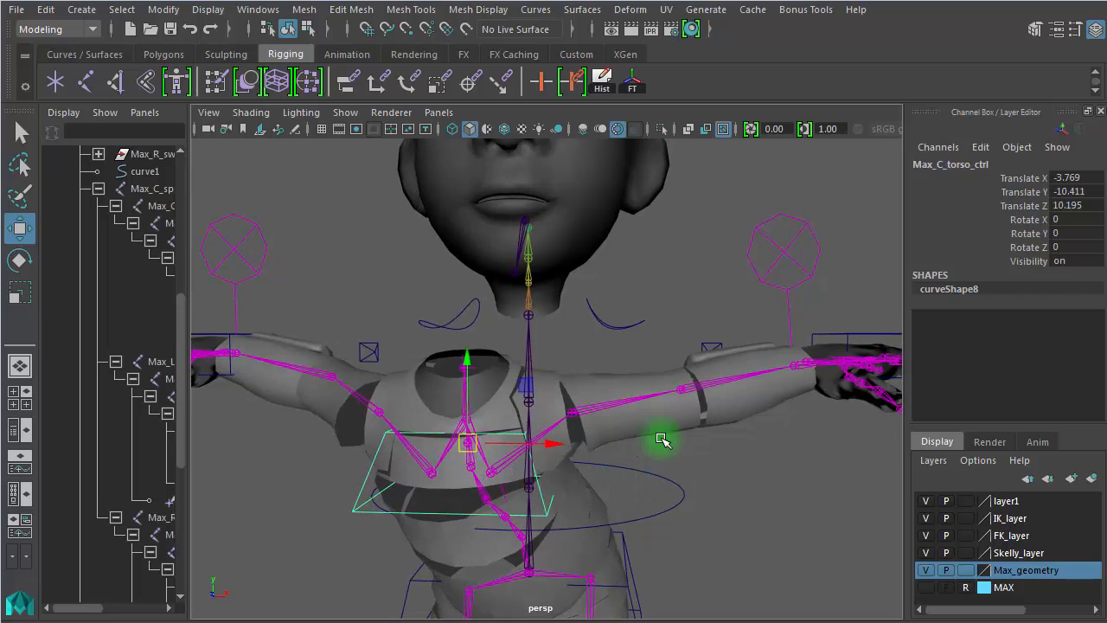
pyautogui.keyDown('alt'); pyautogui.moveTo(763, 469); pyautogui.dragTo(640, 432, button='right'); pyautogui.keyUp('alt')
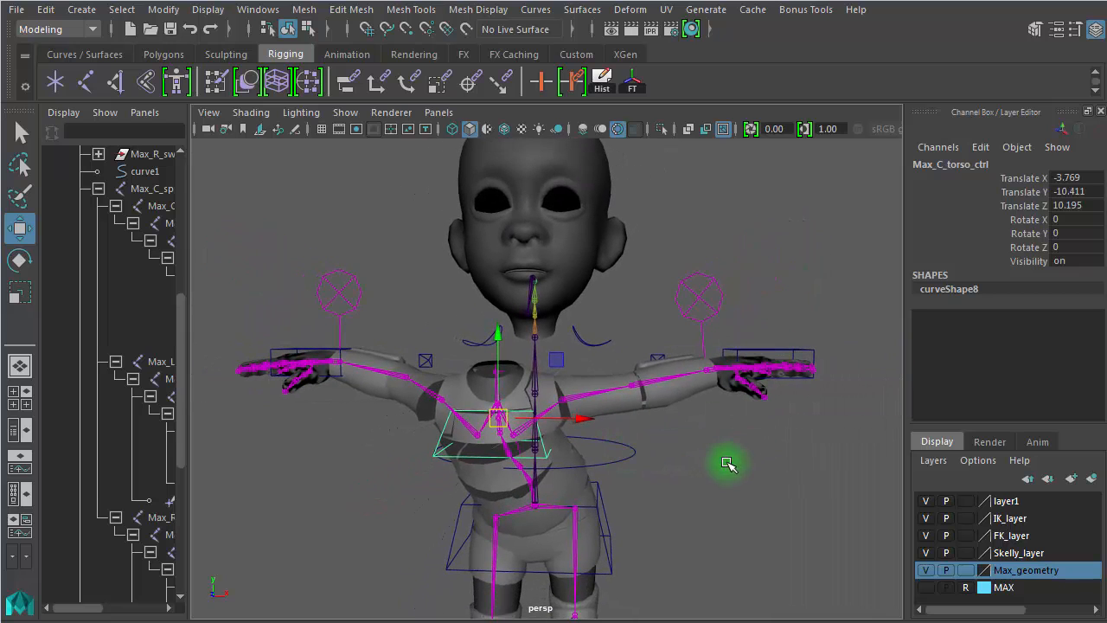
# Test the left arm by moving the control Max_L_ctrlArm_crv to about -8.4, 3.5, 9.4
pyautogui.keyDown('alt'); pyautogui.moveTo(725, 462); pyautogui.dragTo(719, 460); pyautogui.keyUp('alt')
pyautogui.click(760, 342)
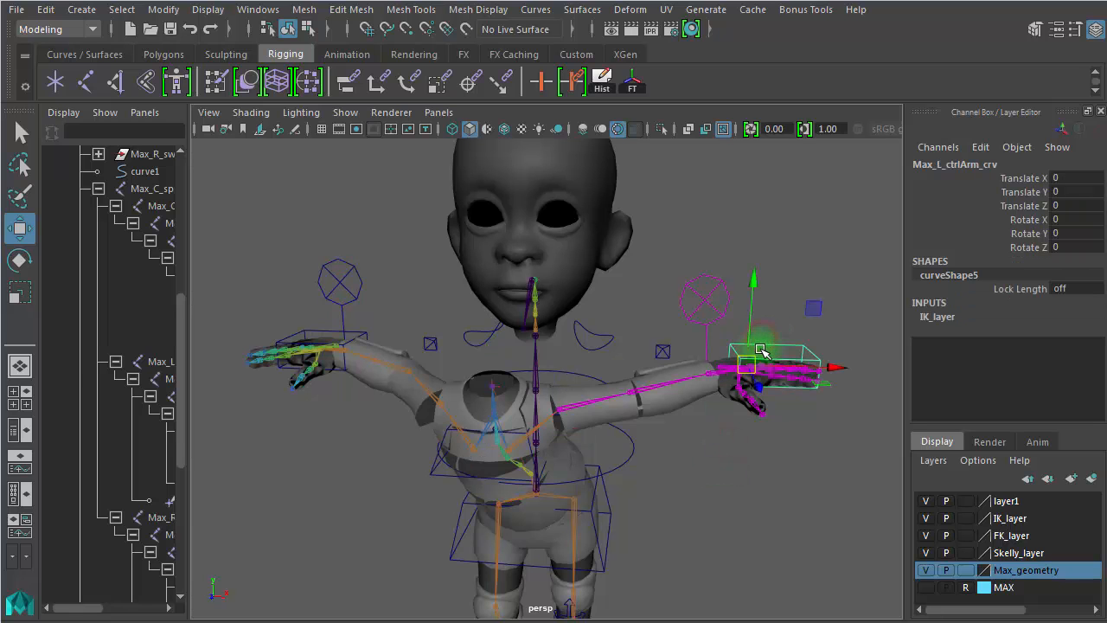
pyautogui.moveTo(743, 357); pyautogui.dragTo(682, 428)
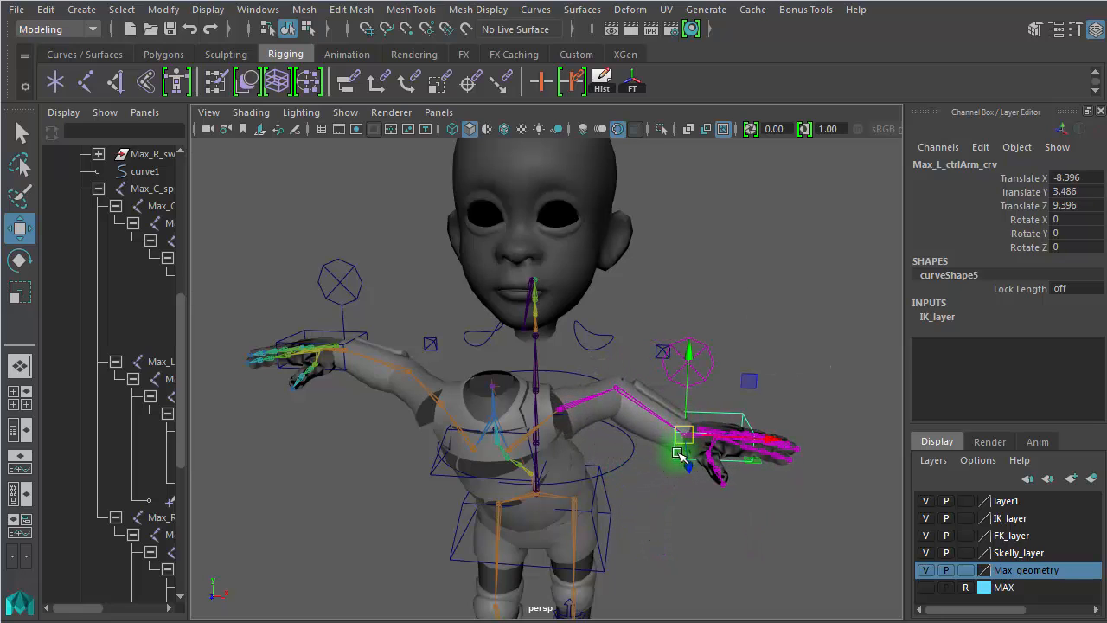
# Undo the left arm and torso control moves and clear the selection
pyautogui.hotkey('ctrl', 'z')
pyautogui.hotkey('ctrl', 'z')
pyautogui.hotkey('ctrl', 'z')
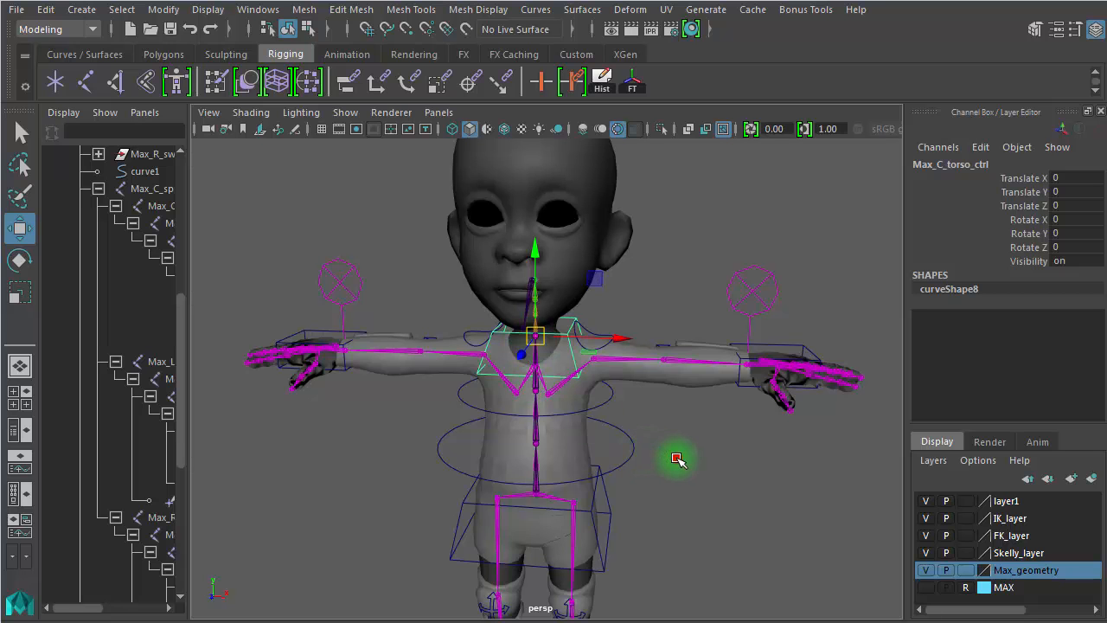
pyautogui.click(677, 458)
# Test the left clavicle by rotating the control Max_L_clav_crv, undo the rotation and clear the selection
pyautogui.keyDown('alt'); pyautogui.moveTo(576, 487); pyautogui.dragTo(913, 468, button='right'); pyautogui.keyUp('alt')
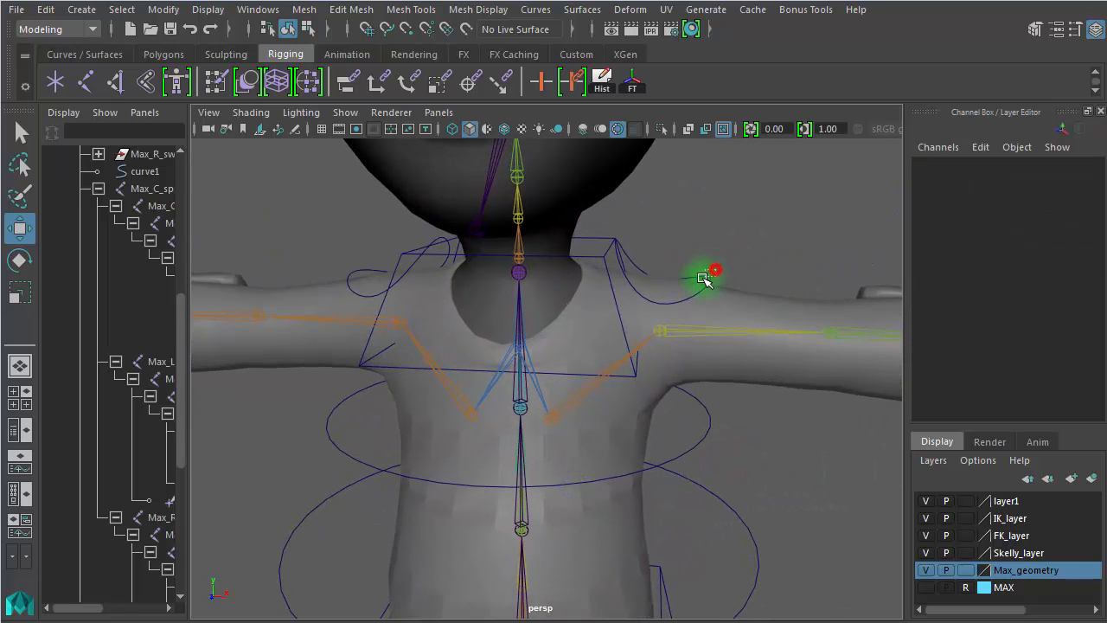
pyautogui.click(704, 279)
pyautogui.keyDown('alt'); pyautogui.moveTo(721, 383); pyautogui.dragTo(725, 366); pyautogui.keyUp('alt')
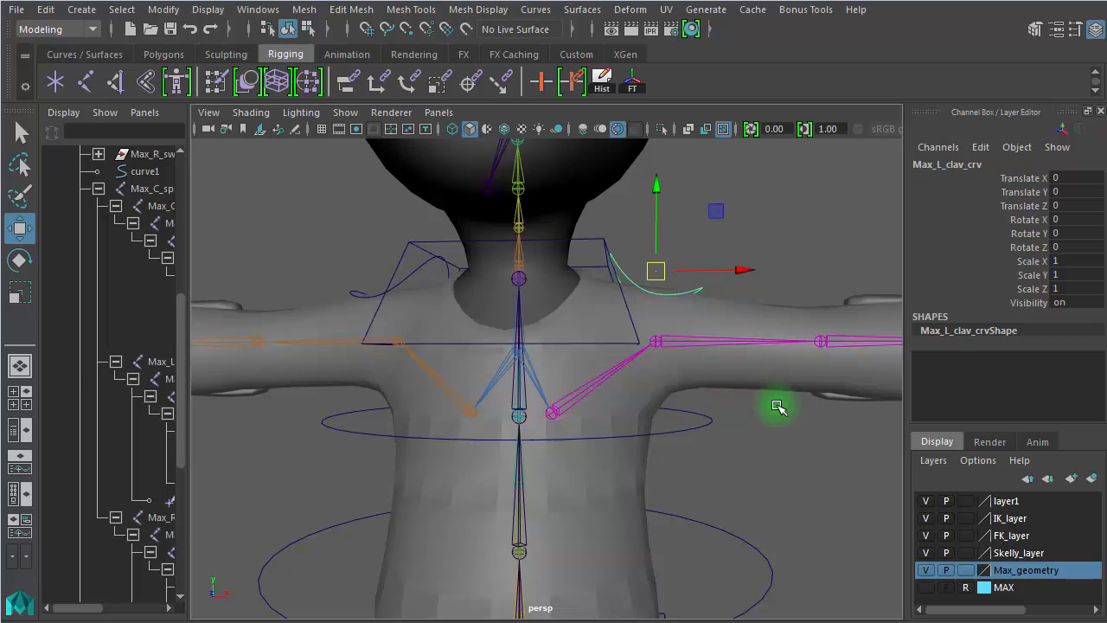
pyautogui.keyDown('alt'); pyautogui.moveTo(777, 407); pyautogui.dragTo(663, 410, button='right'); pyautogui.keyUp('alt')
pyautogui.press('e')
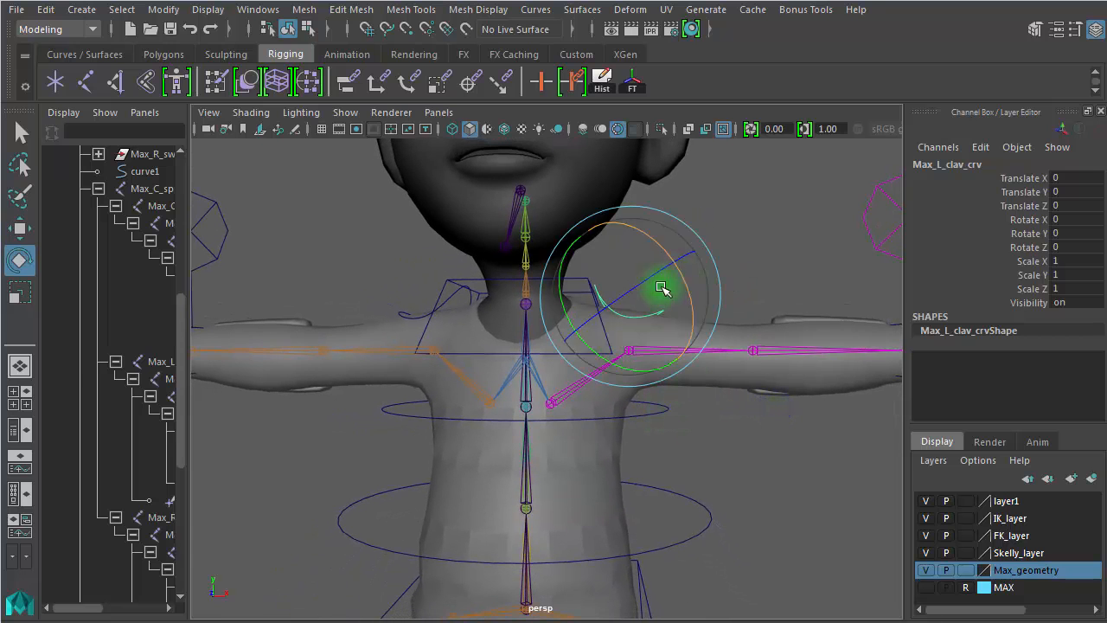
pyautogui.moveTo(606, 334); pyautogui.dragTo(648, 391)
pyautogui.hotkey('ctrl', 'z')
pyautogui.moveTo(707, 442)
pyautogui.keyDown('alt'); pyautogui.mouseDown()
pyautogui.moveTo(485, 505)
pyautogui.moveTo(717, 494)
pyautogui.moveTo(704, 445)
pyautogui.mouseUp(); pyautogui.keyUp('alt')
pyautogui.click(742, 465)
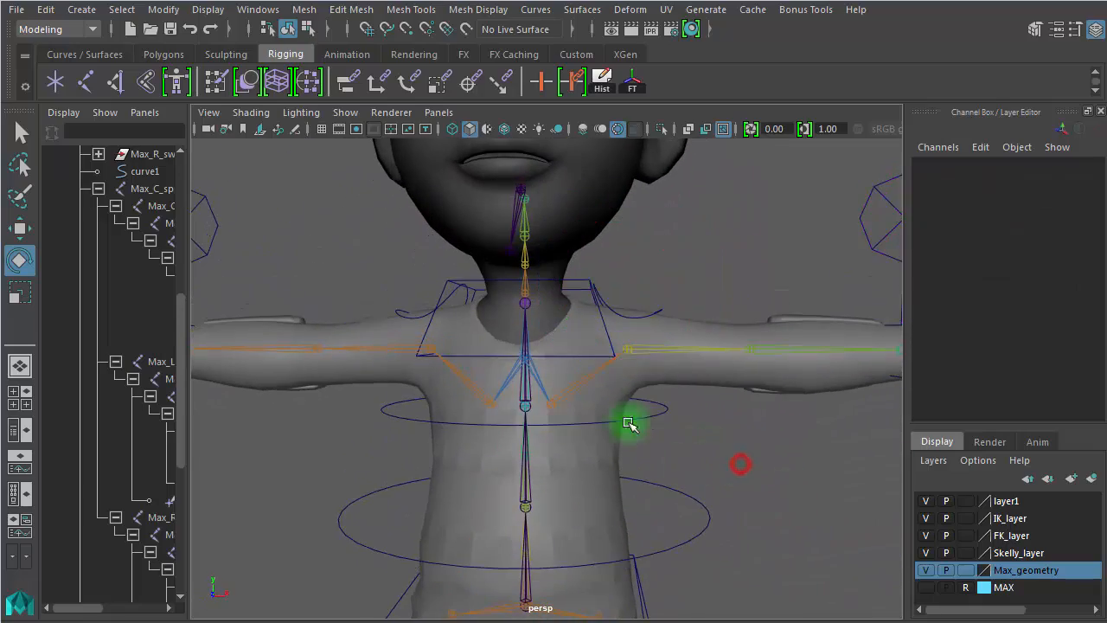
# Move the torso control Max_C_torso_ctrl forward and down to check whether the clavicle control curves follow the chest
pyautogui.click(577, 277)
pyautogui.keyDown('alt'); pyautogui.moveTo(741, 378); pyautogui.dragTo(558, 383); pyautogui.keyUp('alt')
pyautogui.press('w')
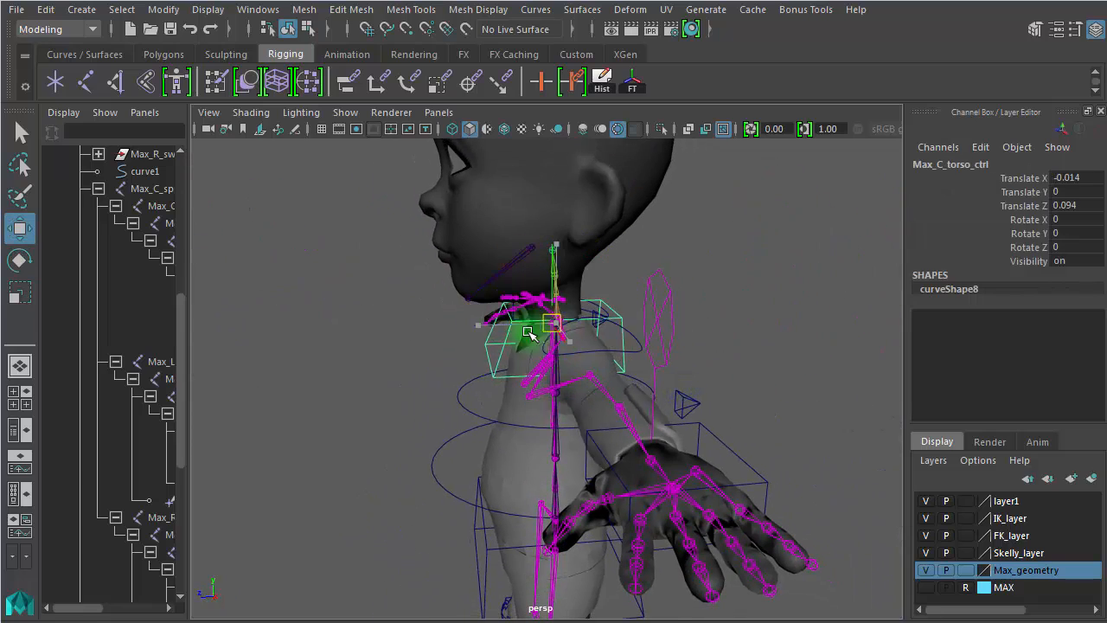
pyautogui.moveTo(529, 333); pyautogui.dragTo(317, 410)
pyautogui.keyDown('alt'); pyautogui.moveTo(673, 366); pyautogui.dragTo(824, 337); pyautogui.keyUp('alt')
pyautogui.moveTo(626, 352); pyautogui.dragTo(627, 350)
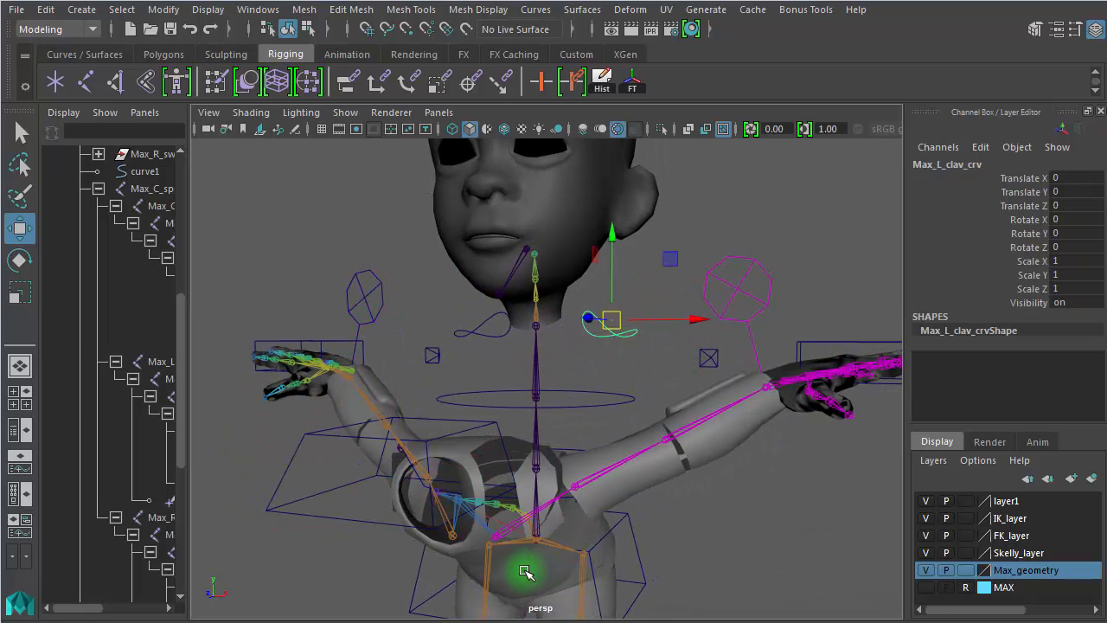
pyautogui.keyDown('alt'); pyautogui.moveTo(638, 547); pyautogui.dragTo(554, 420); pyautogui.keyUp('alt')
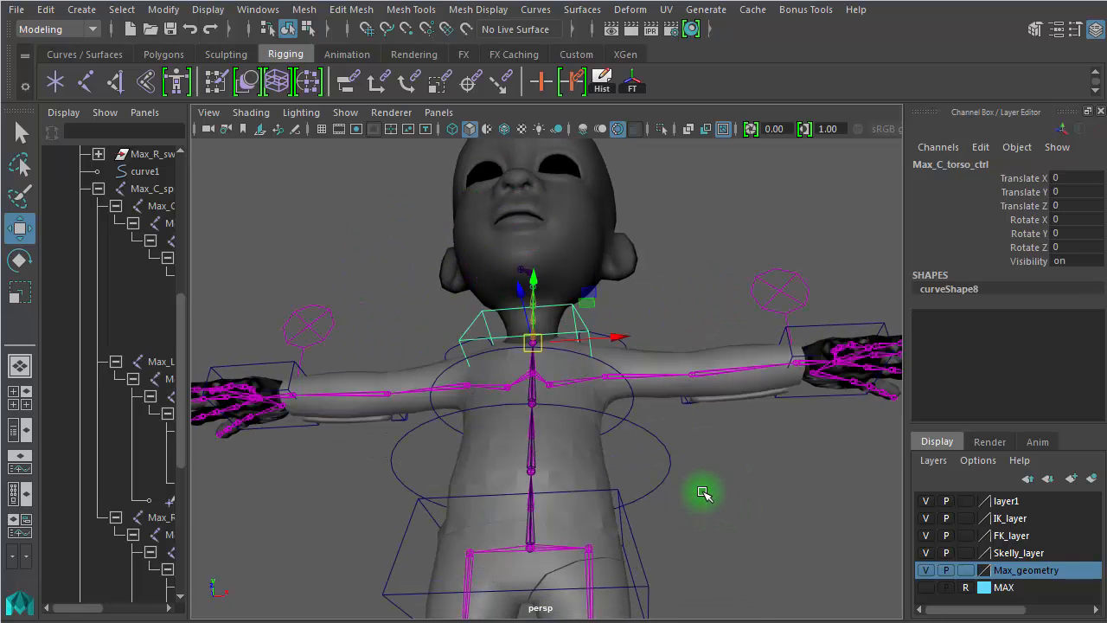
# Select the left clavicle control Max_L_clav_crv, widen the Outliner and collapse the Max_C_spine01_bjnt hierarchy
pyautogui.keyDown('alt'); pyautogui.moveTo(771, 497); pyautogui.dragTo(623, 499); pyautogui.keyUp('alt')
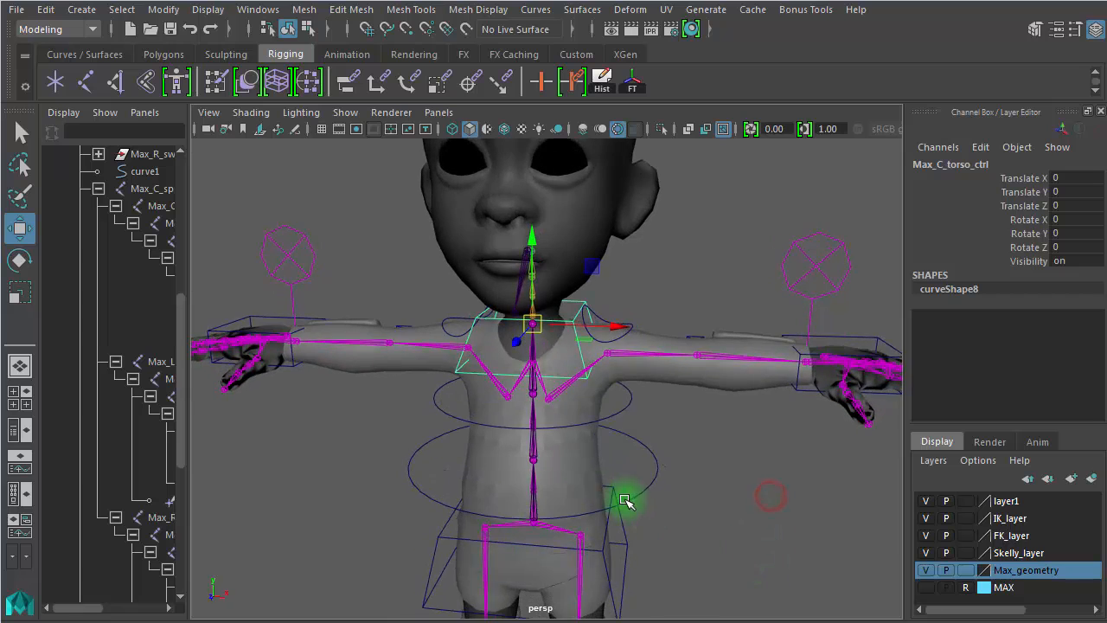
pyautogui.scroll(5, 811, 477)
pyautogui.keyDown('alt'); pyautogui.moveTo(732, 459); pyautogui.dragTo(605, 545, button='middle'); pyautogui.keyUp('alt')
pyautogui.keyDown('alt'); pyautogui.moveTo(605, 545); pyautogui.dragTo(608, 371); pyautogui.keyUp('alt')
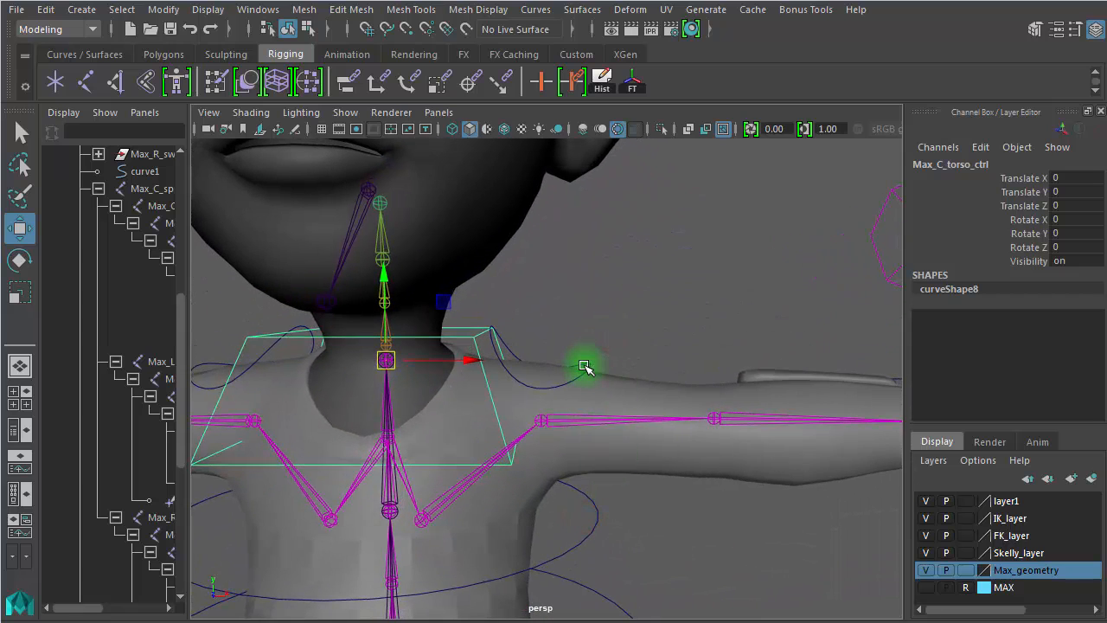
pyautogui.click(583, 368)
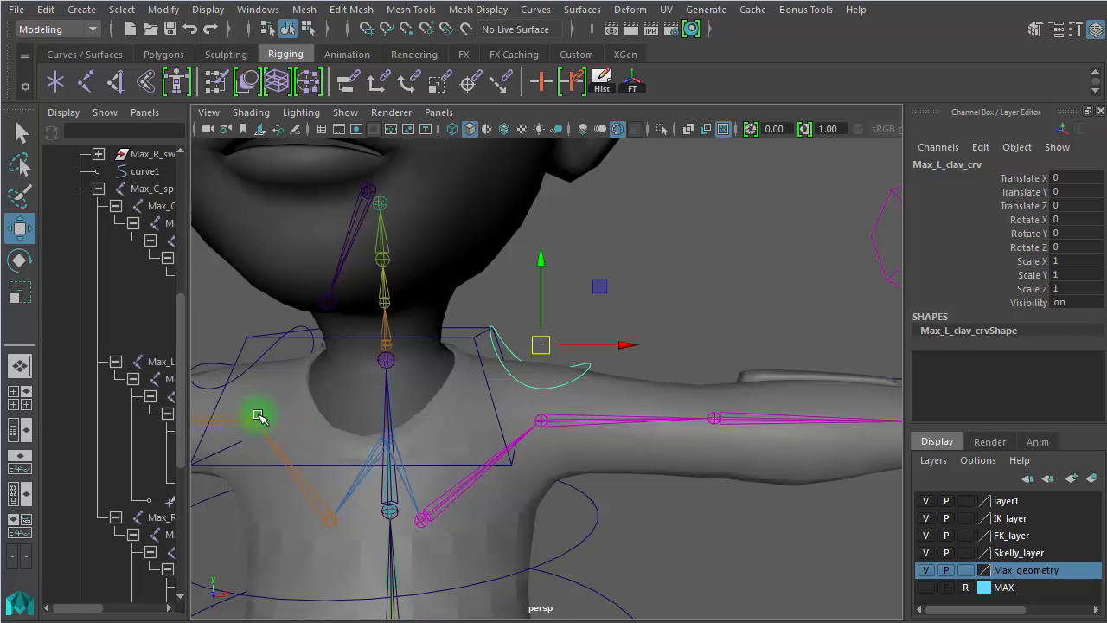
pyautogui.moveTo(188, 348); pyautogui.dragTo(357, 298)
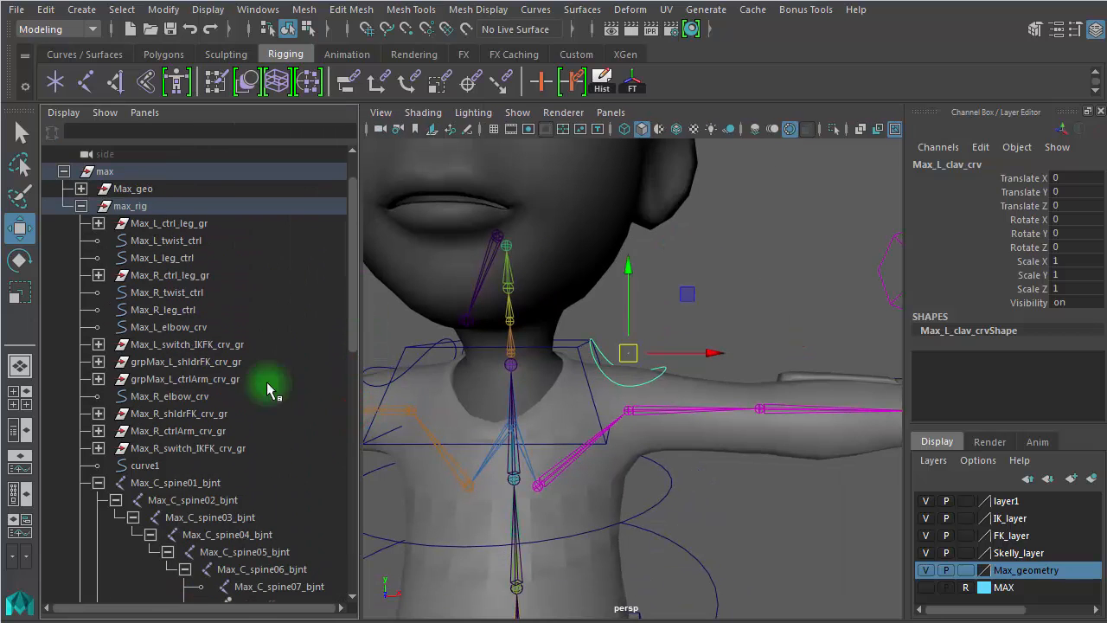
pyautogui.click(100, 483)
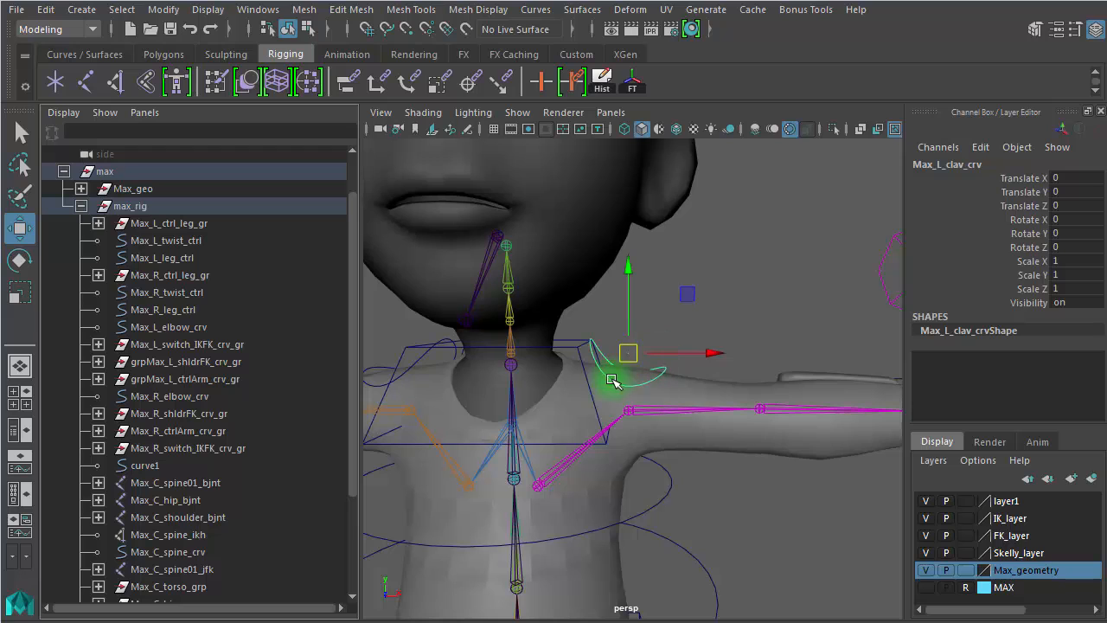
# Locate the group that holds the left clavicle control in the rig hierarchy and select Max_L_clav_grp
pyautogui.scroll(-3, 353, 273)
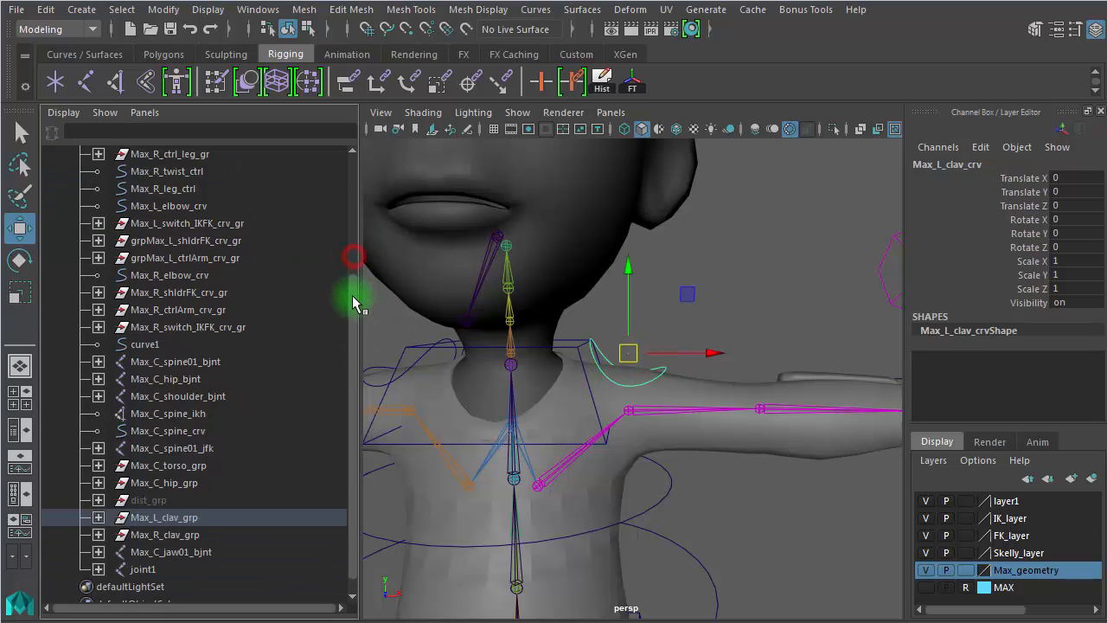
pyautogui.scroll(5, 260, 276)
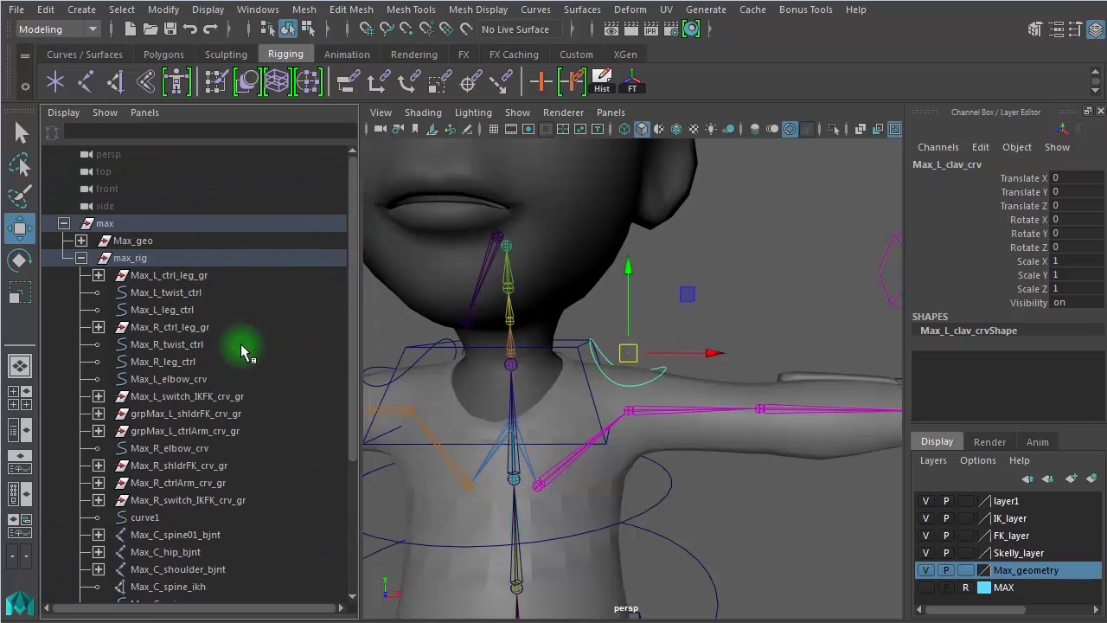
pyautogui.scroll(-4, 242, 351)
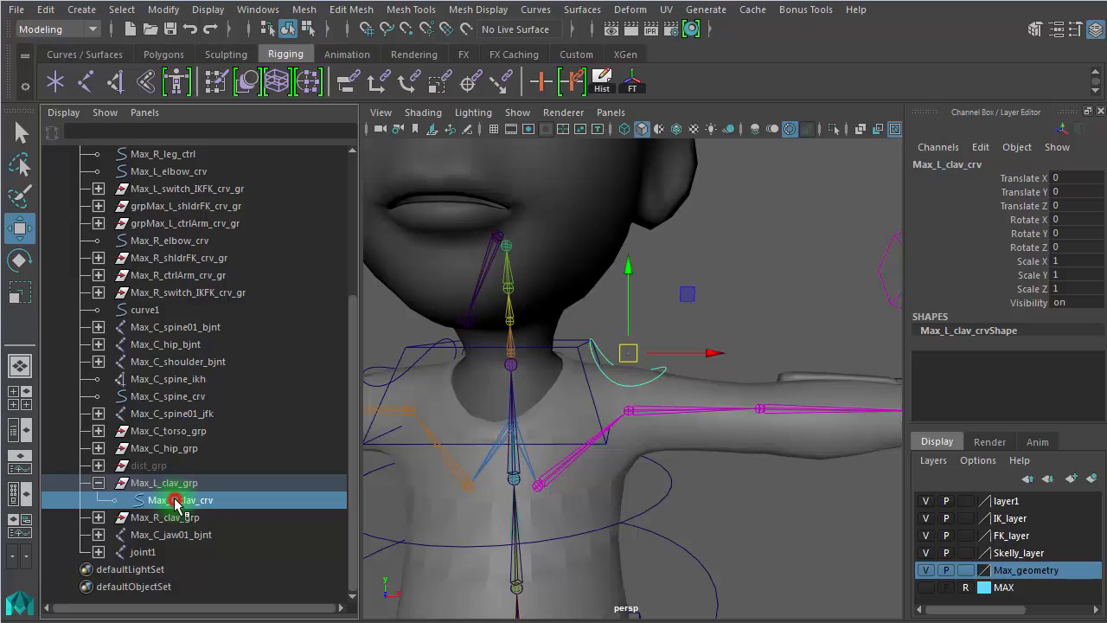
pyautogui.click(199, 483)
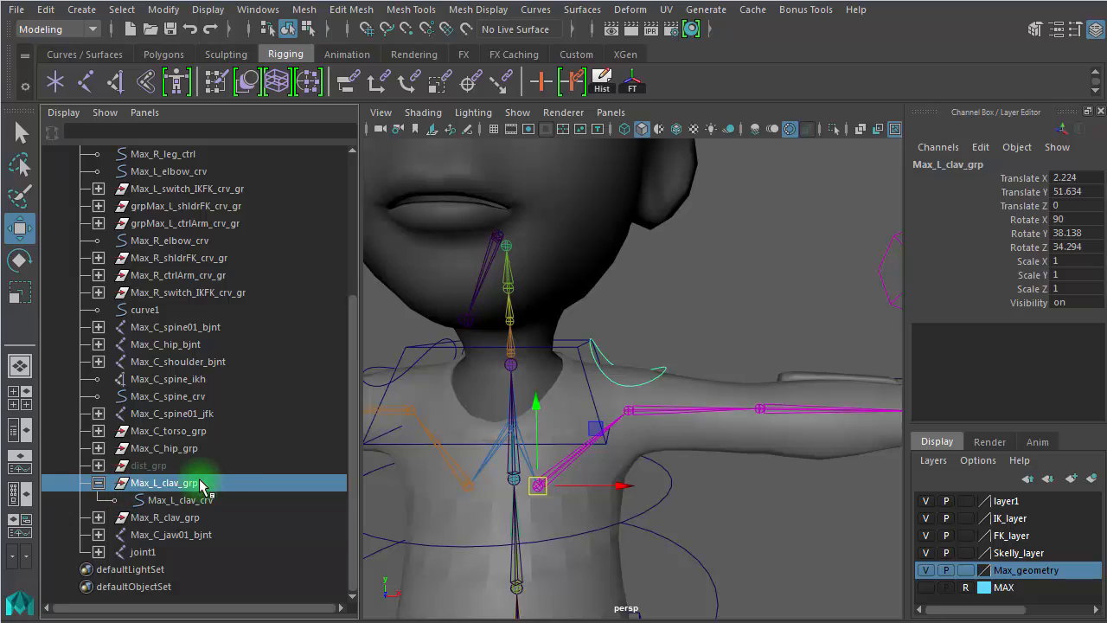
pyautogui.click(98, 483)
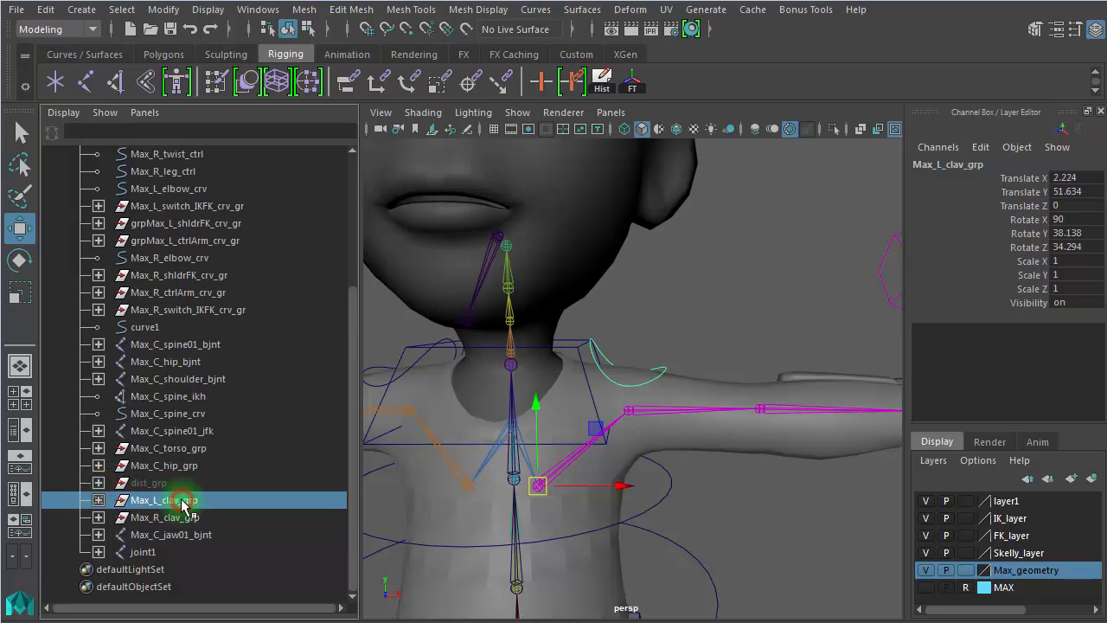
# Parent the clavicle control groups Max_L_clav_grp and Max_R_clav_grp to the spine joint Max_C_spine06_bjnt
pyautogui.click(156, 519)
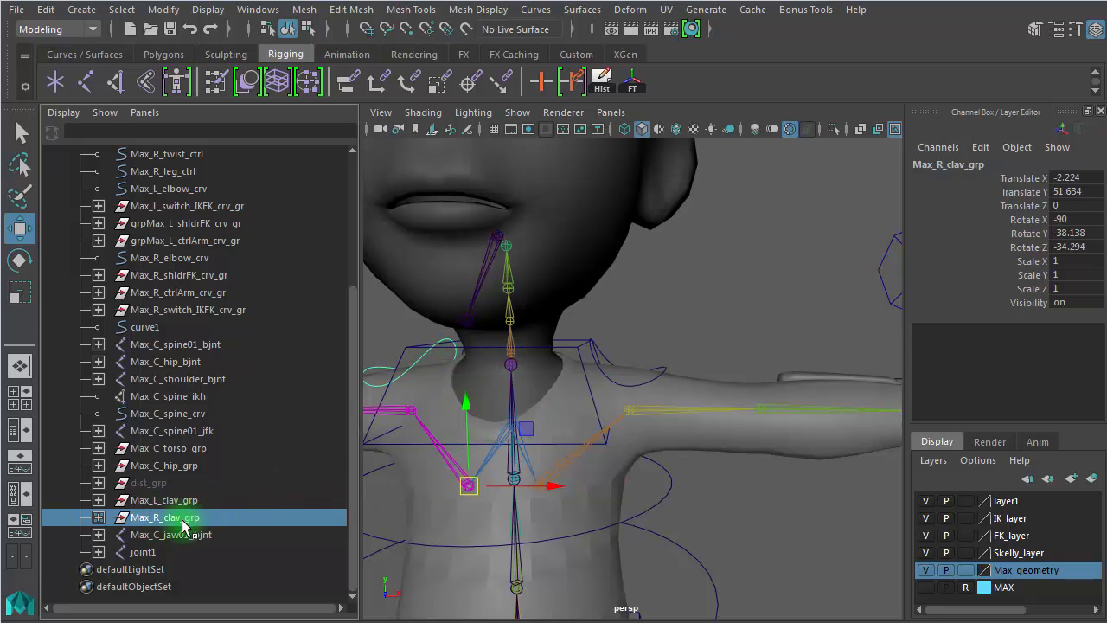
pyautogui.keyDown('ctrl'); pyautogui.click(184, 500); pyautogui.keyUp('ctrl')
pyautogui.moveTo(353, 491); pyautogui.dragTo(370, 345)
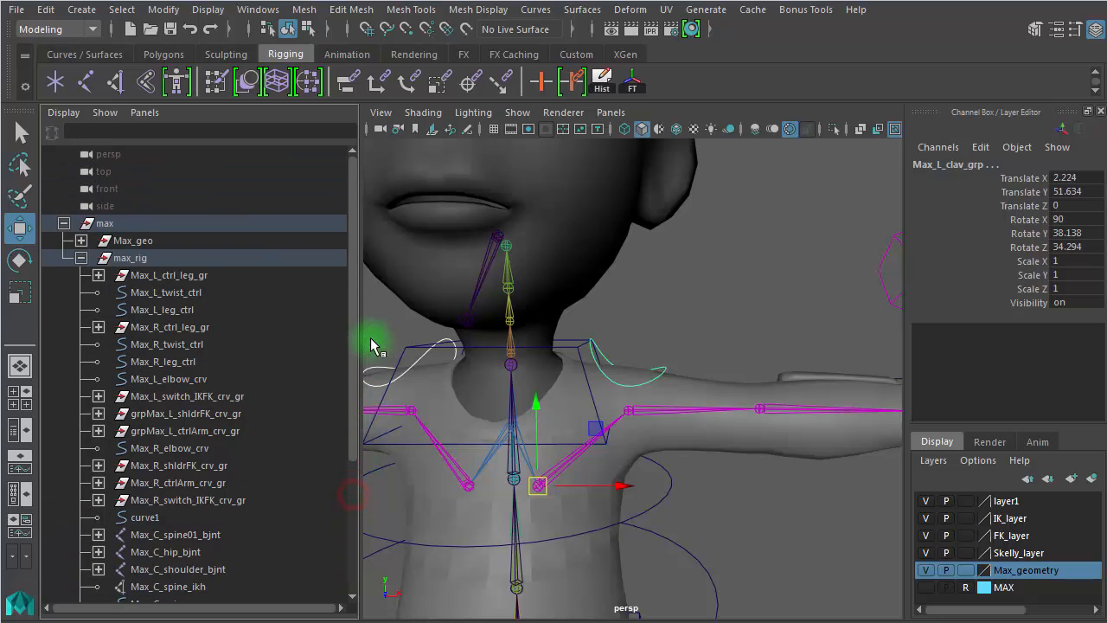
pyautogui.moveTo(371, 300); pyautogui.dragTo(372, 419)
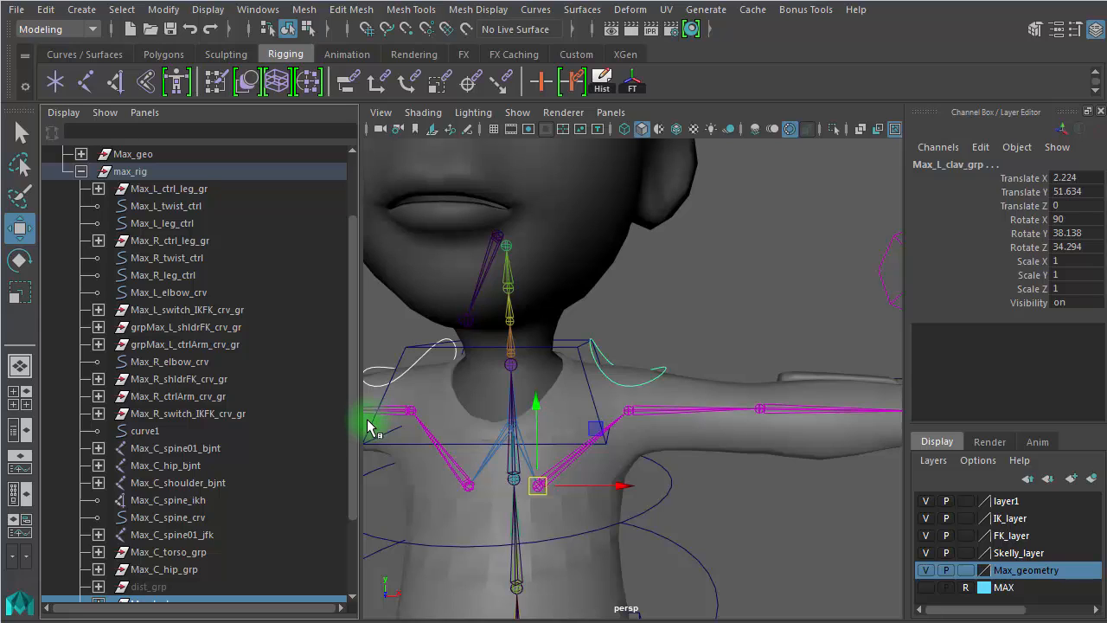
pyautogui.keyDown('shift'); pyautogui.click(99, 449); pyautogui.keyUp('shift')
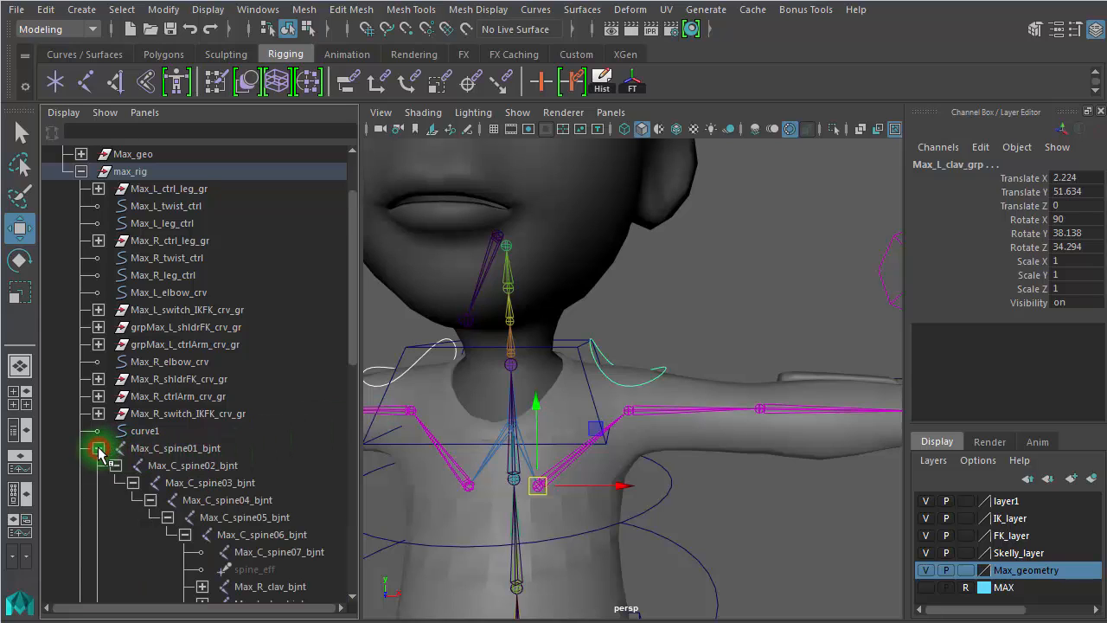
pyautogui.click(293, 536)
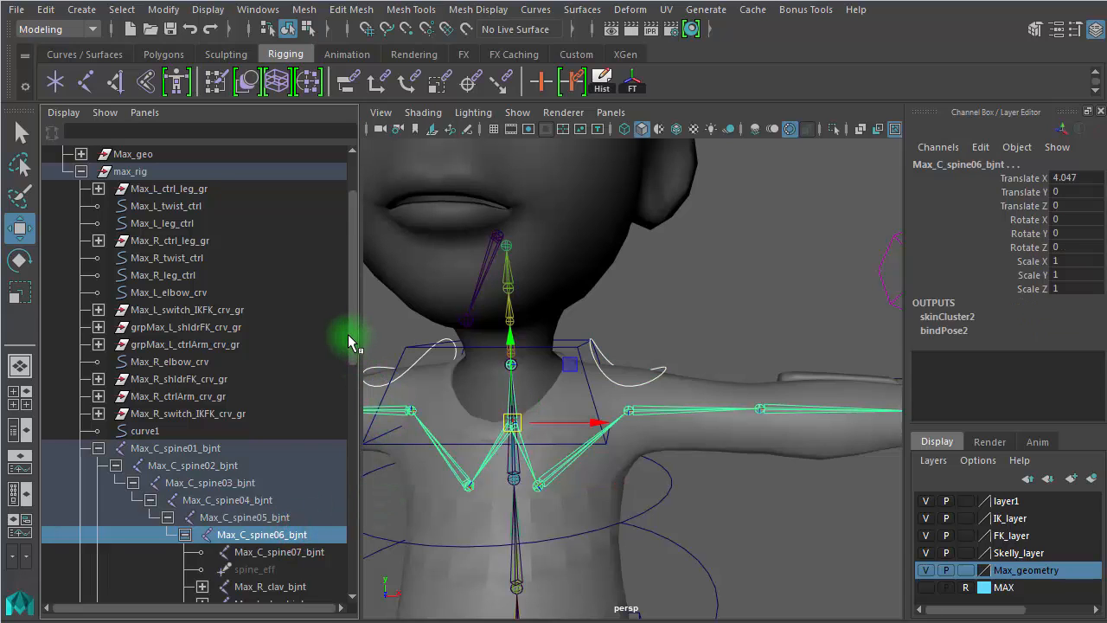
pyautogui.moveTo(351, 337); pyautogui.dragTo(363, 554)
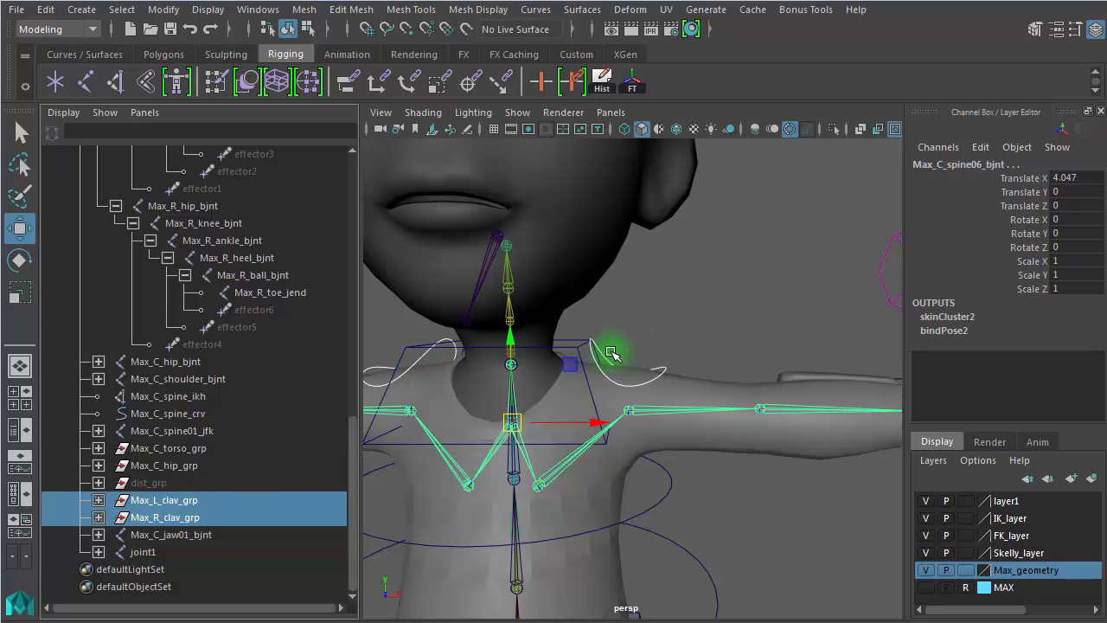
pyautogui.press('f')
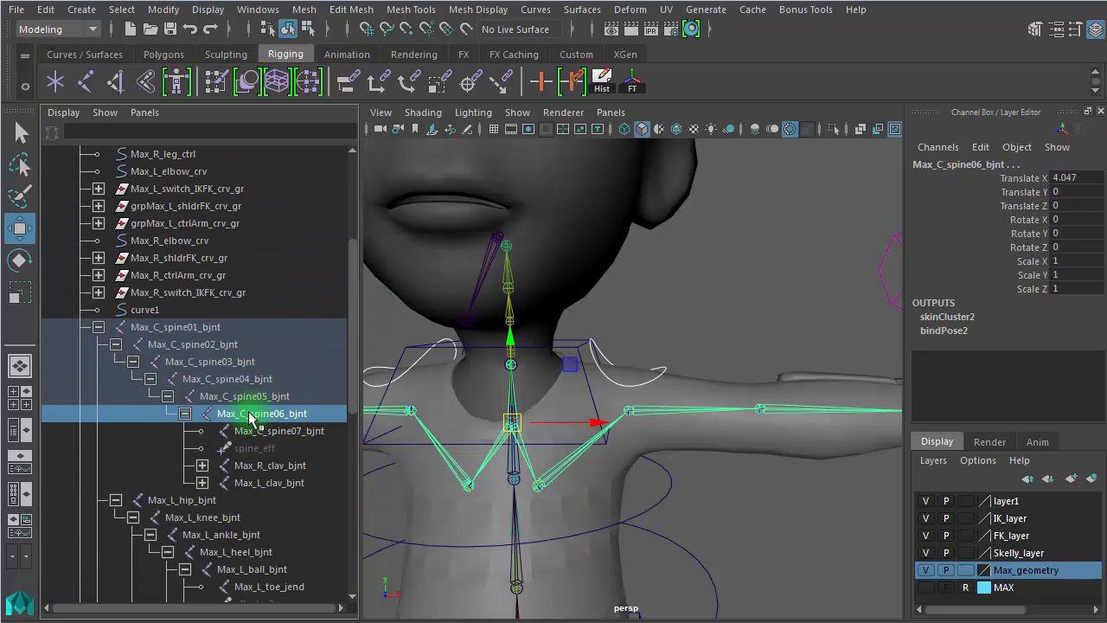
pyautogui.press('p')
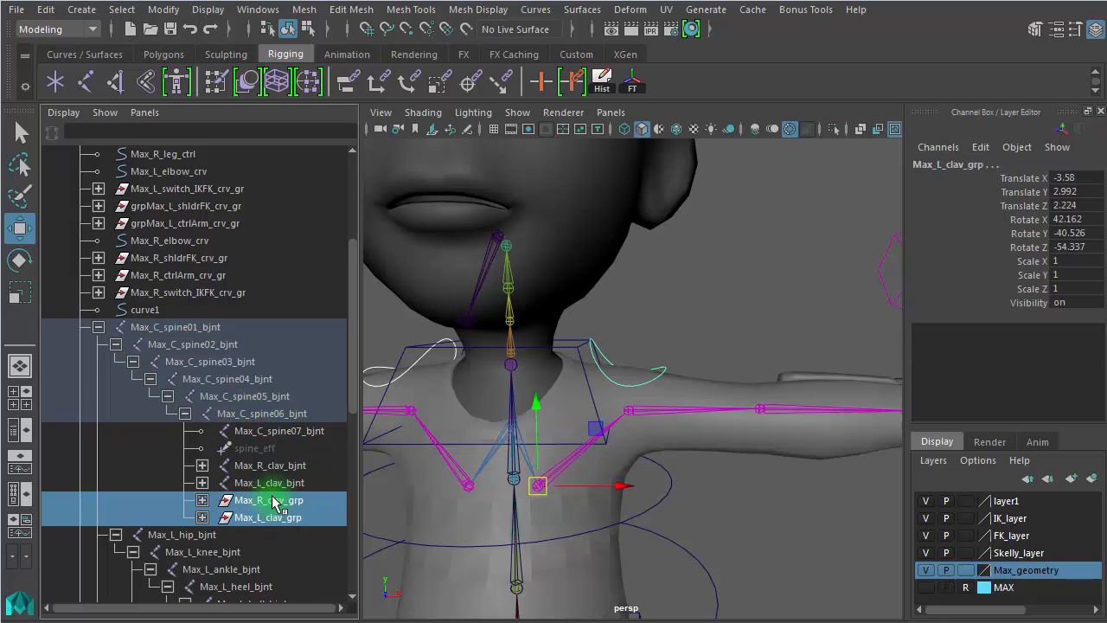
# Examine the clavicle joints and control groups under Max_C_spine06_bjnt one by one, then clear the selection
pyautogui.click(275, 416)
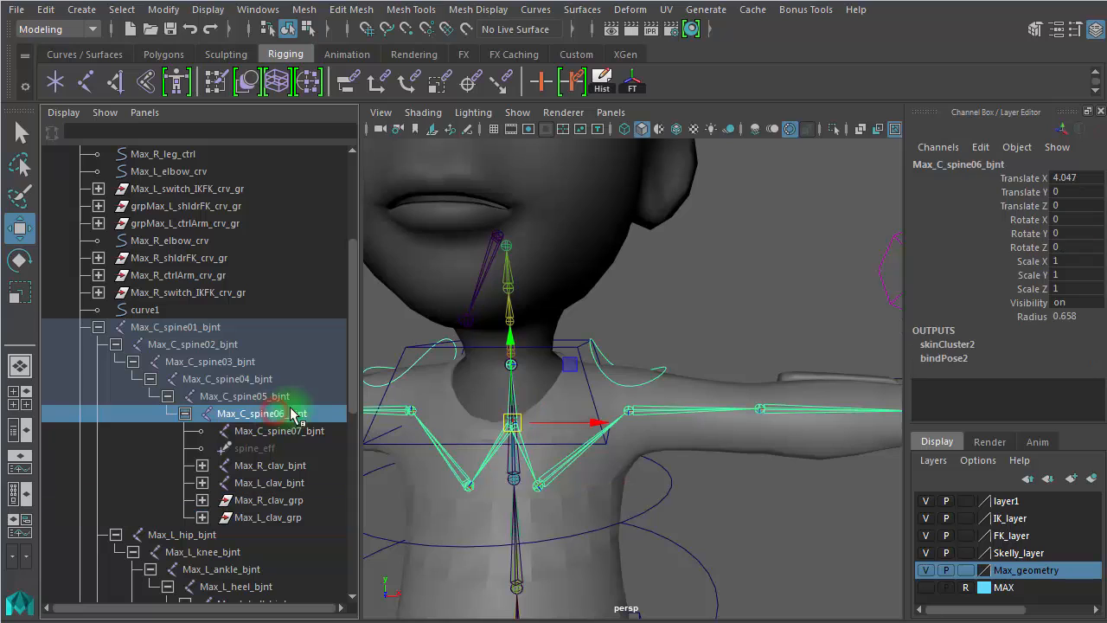
pyautogui.click(290, 467)
pyautogui.keyDown('ctrl'); pyautogui.click(288, 481); pyautogui.keyUp('ctrl')
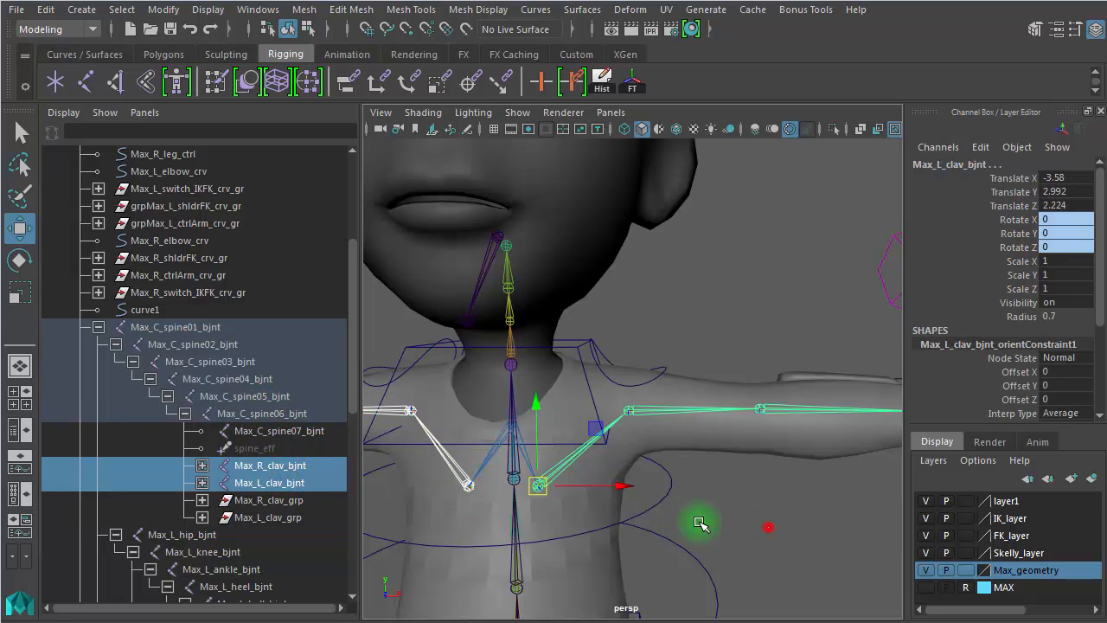
pyautogui.click(534, 485)
pyautogui.click(469, 485)
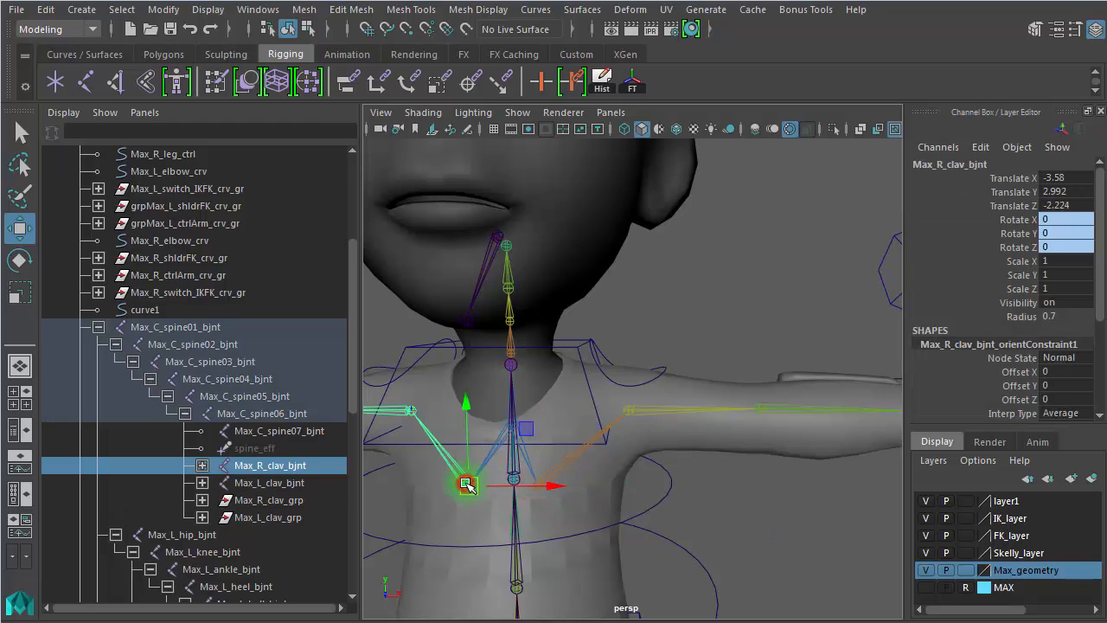
pyautogui.click(284, 502)
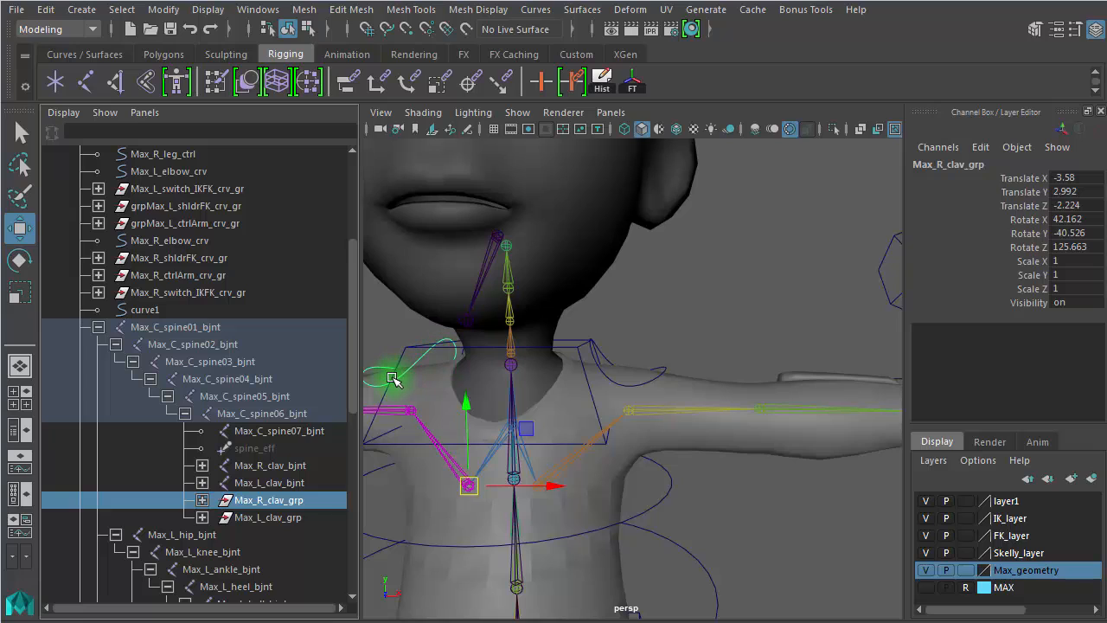
pyautogui.click(298, 517)
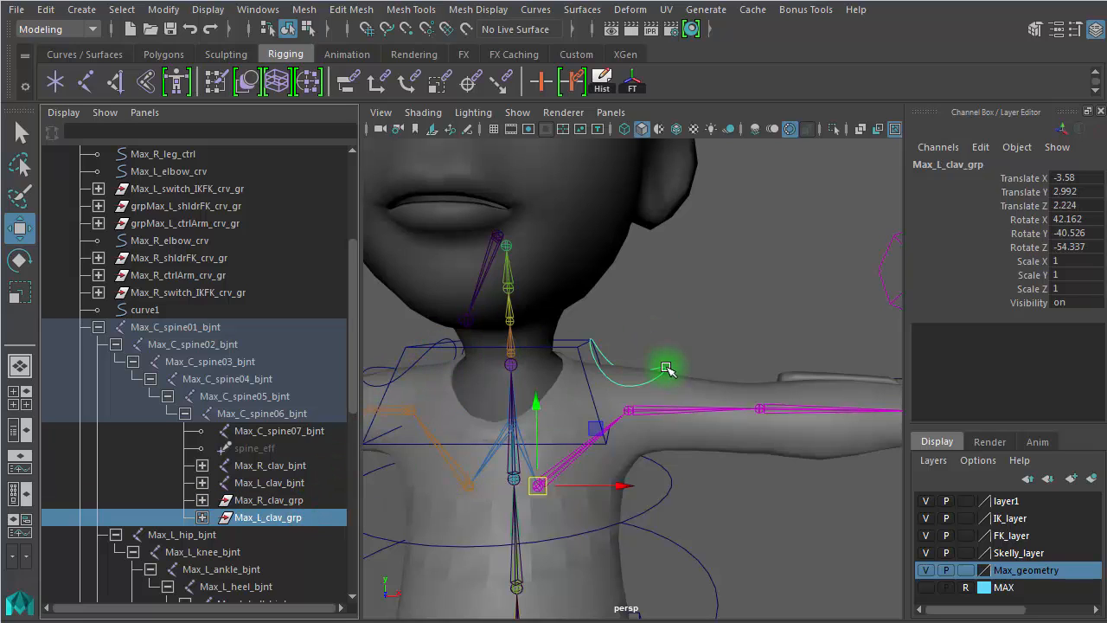
pyautogui.click(686, 337)
# Test the parented clavicle controls by moving Max_C_torso_ctrl to about -2.2, -7.3, 19.5
pyautogui.keyDown('alt'); pyautogui.moveTo(778, 442); pyautogui.dragTo(636, 423, button='right'); pyautogui.keyUp('alt')
pyautogui.click(595, 360)
pyautogui.keyDown('alt'); pyautogui.moveTo(723, 442); pyautogui.dragTo(556, 445); pyautogui.keyUp('alt')
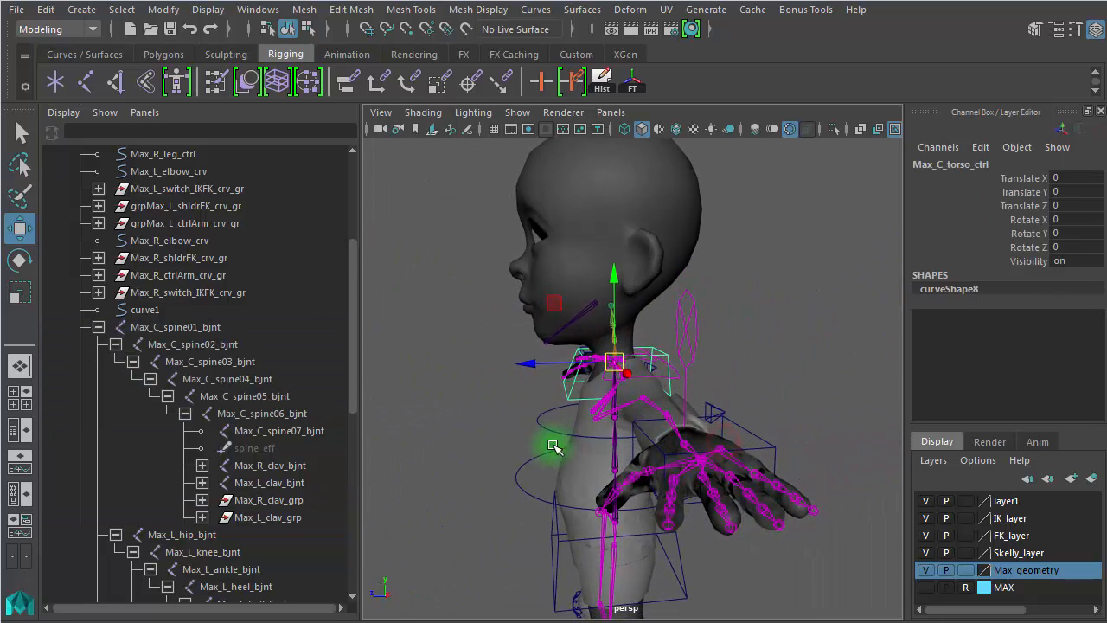
pyautogui.moveTo(578, 370); pyautogui.dragTo(485, 412)
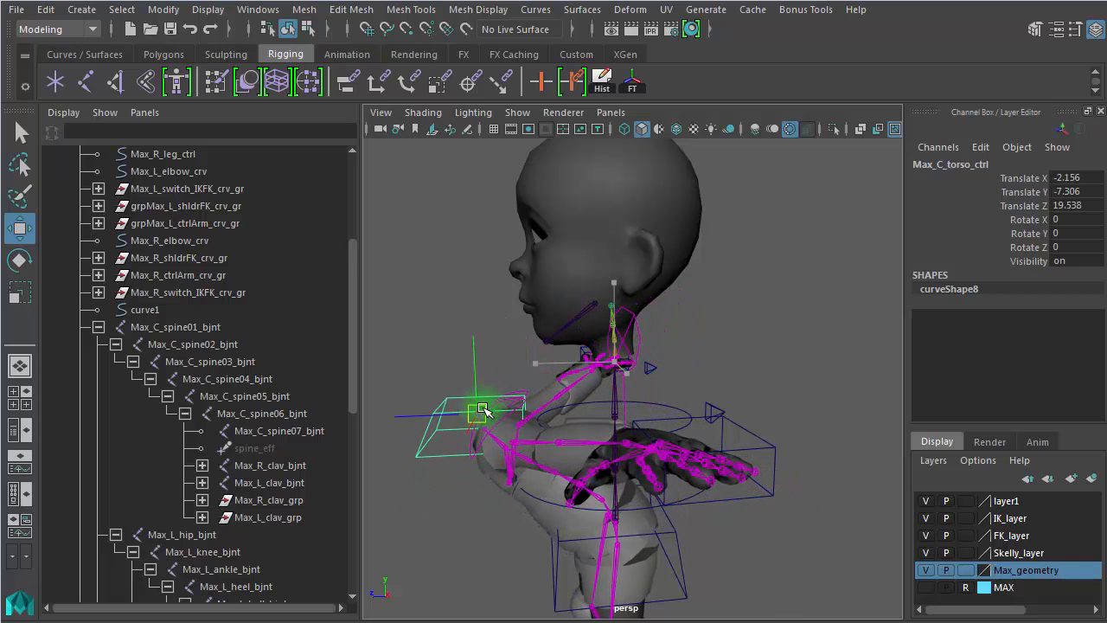
# Test the left clavicle control by rotating Max_L_clav_crv to about 22, 2.9, 29.2
pyautogui.keyDown('alt'); pyautogui.moveTo(620, 427); pyautogui.dragTo(717, 336); pyautogui.keyUp('alt')
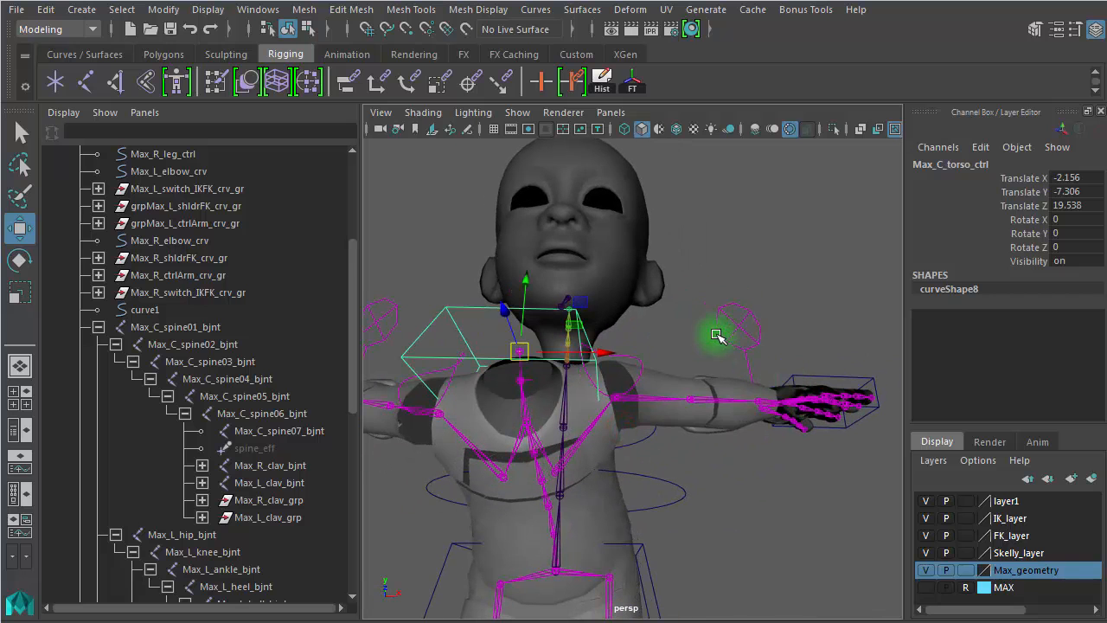
pyautogui.click(644, 361)
pyautogui.keyDown('alt'); pyautogui.moveTo(616, 367); pyautogui.dragTo(643, 386); pyautogui.keyUp('alt')
pyautogui.press('e')
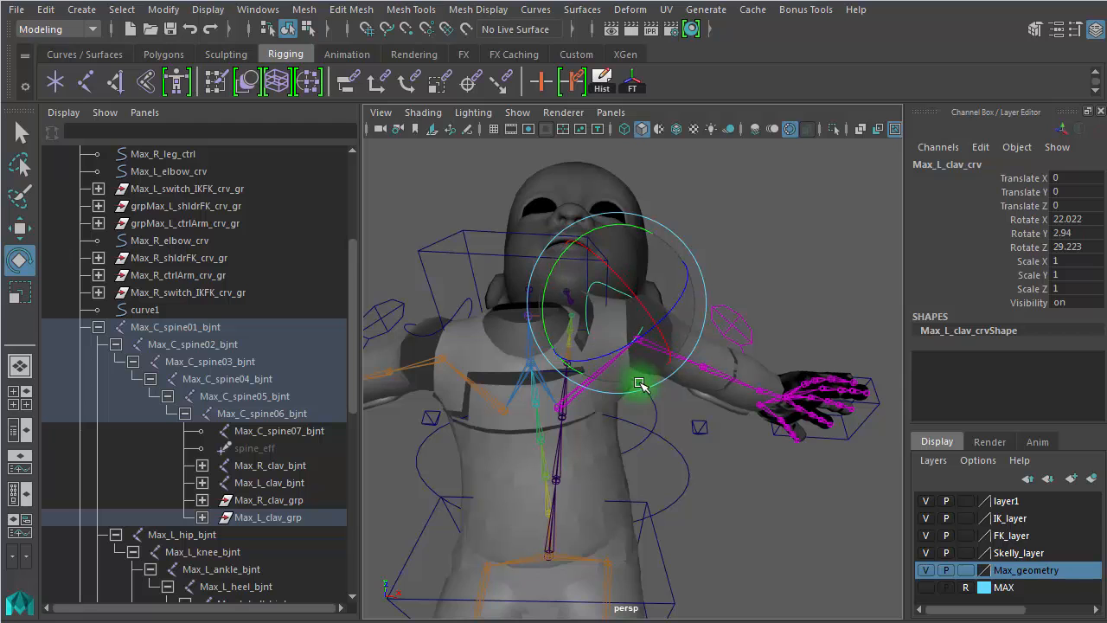
# Undo the left clavicle control rotation and the preceding move of Max_C_torso_ctrl
pyautogui.hotkey('ctrl', 'z')
pyautogui.hotkey('ctrl', 'z')
pyautogui.hotkey('ctrl', 'z')
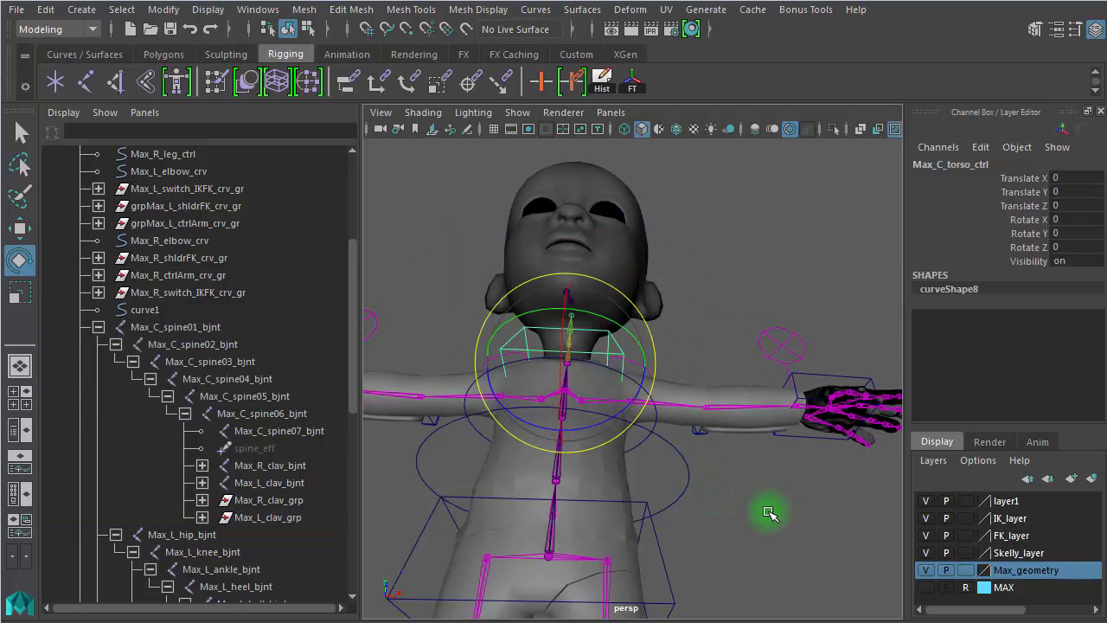
# Set the IKFK attribute to 10 on both arm switch controls, Max_L_switch_IKFK_crv and Max_R_switch_IKFK_crv
pyautogui.keyDown('alt'); pyautogui.moveTo(799, 509); pyautogui.dragTo(622, 456, button='right'); pyautogui.keyUp('alt')
pyautogui.keyDown('alt'); pyautogui.moveTo(655, 454); pyautogui.dragTo(631, 519); pyautogui.keyUp('alt')
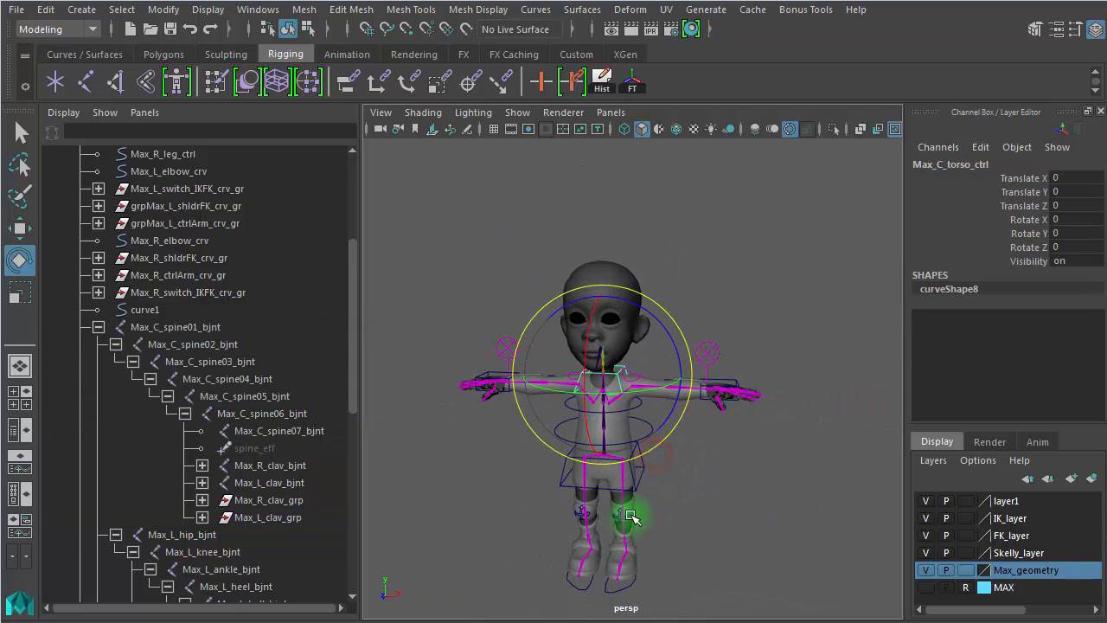
pyautogui.keyDown('alt'); pyautogui.moveTo(654, 505); pyautogui.dragTo(731, 470, button='right'); pyautogui.keyUp('alt')
pyautogui.click(766, 268)
pyautogui.moveTo(789, 302); pyautogui.dragTo(723, 347)
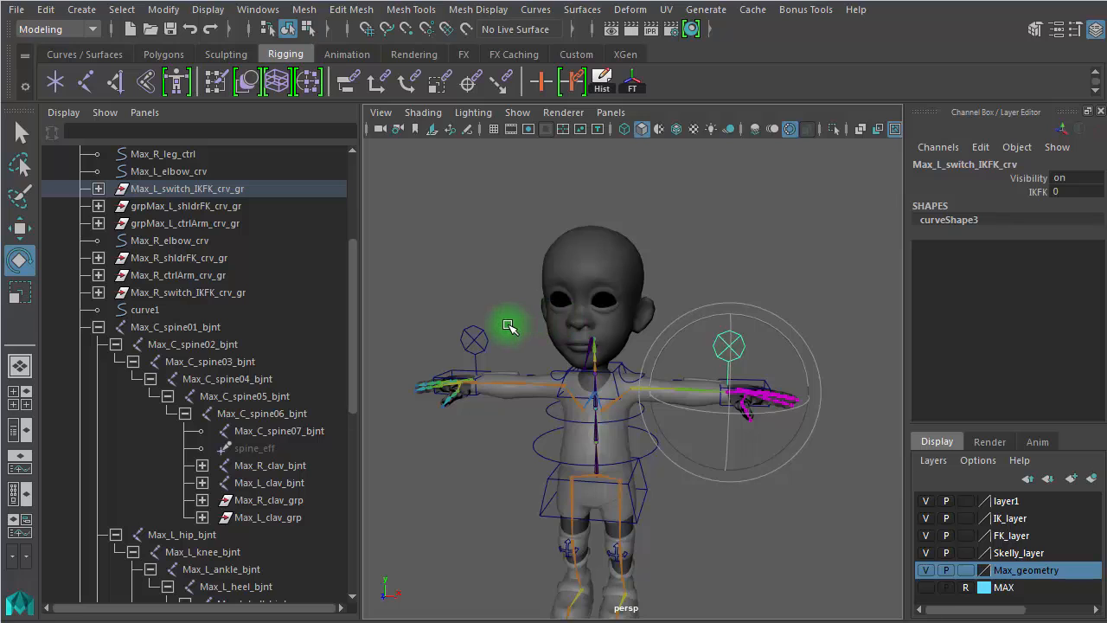
pyautogui.moveTo(509, 306); pyautogui.dragTo(467, 342)
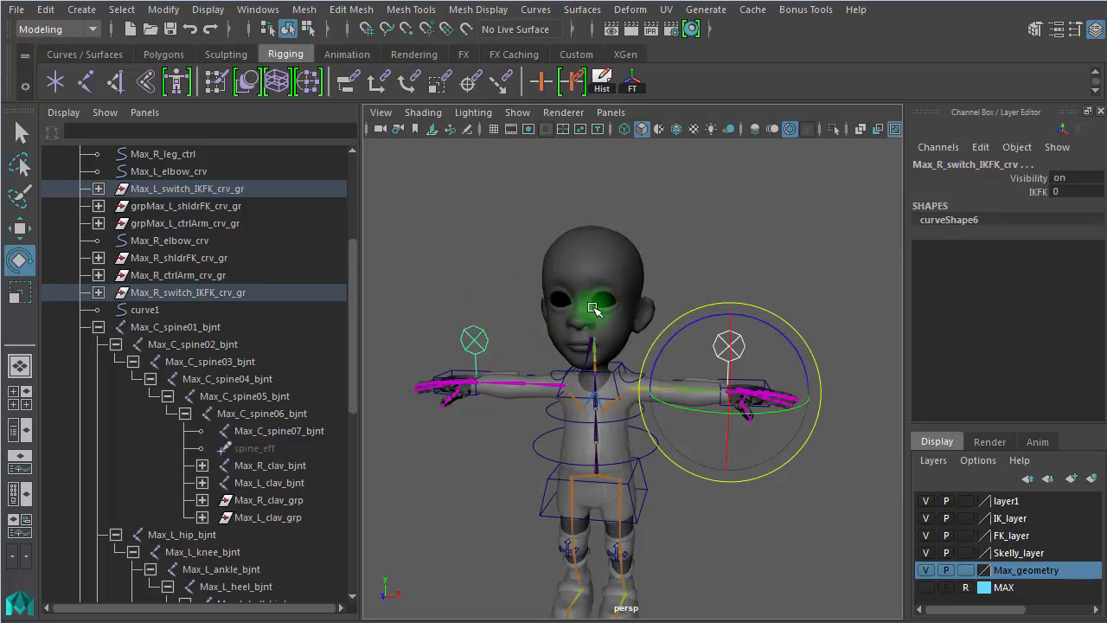
pyautogui.click(1038, 191)
pyautogui.moveTo(433, 203); pyautogui.dragTo(557, 211, button='middle')
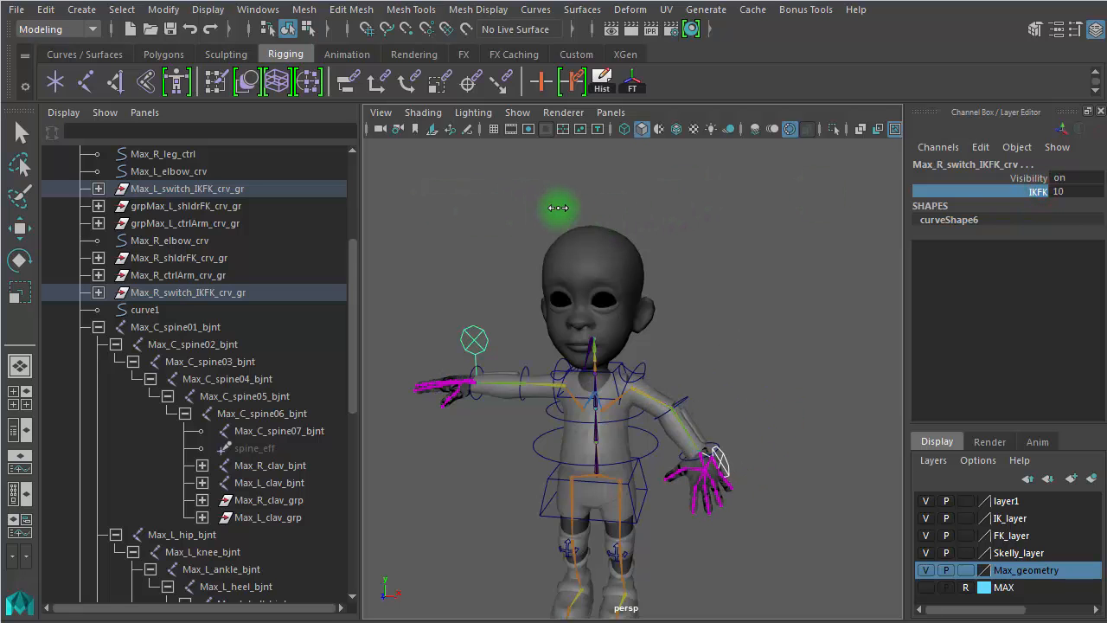
# Test the left arm's FK by rotating the shoulder control Max_L_shldrFK_crv slightly upward
pyautogui.scroll(-3, 768, 342)
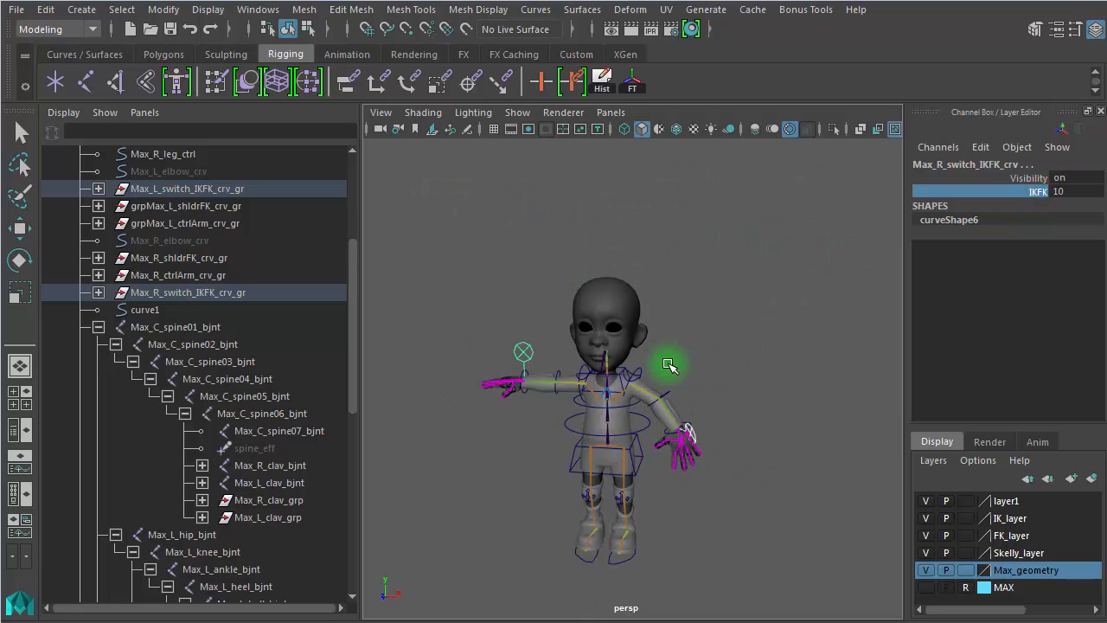
pyautogui.keyDown('alt'); pyautogui.moveTo(685, 370); pyautogui.dragTo(661, 332, button='right'); pyautogui.keyUp('alt')
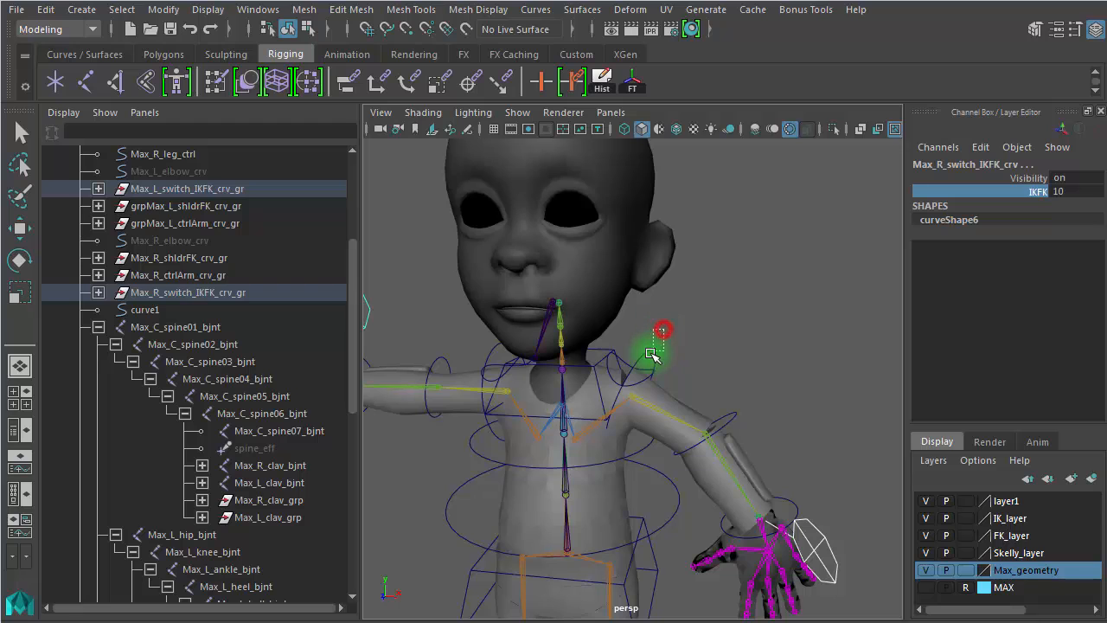
pyautogui.click(645, 358)
pyautogui.press('e')
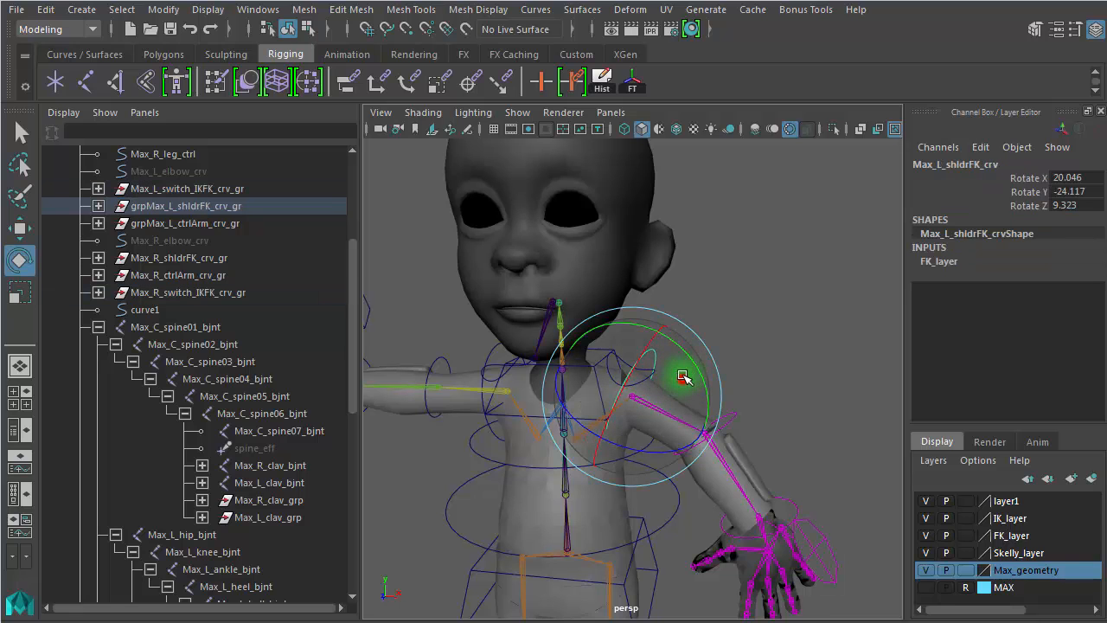
pyautogui.moveTo(684, 375); pyautogui.dragTo(755, 372)
# Rotate Max_L_elbowFK_crv to about -13.7, -3.5, 9.3 and Max_L_wristFK_crv to about -7.9, 1, 9.5
pyautogui.click(738, 407)
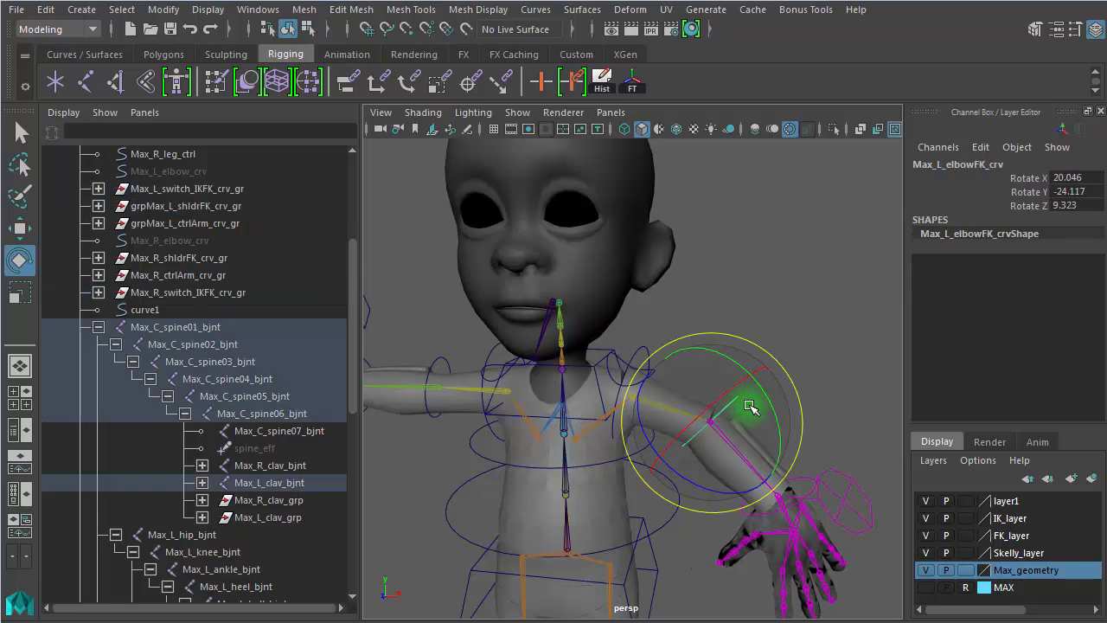
pyautogui.moveTo(739, 412); pyautogui.dragTo(797, 491)
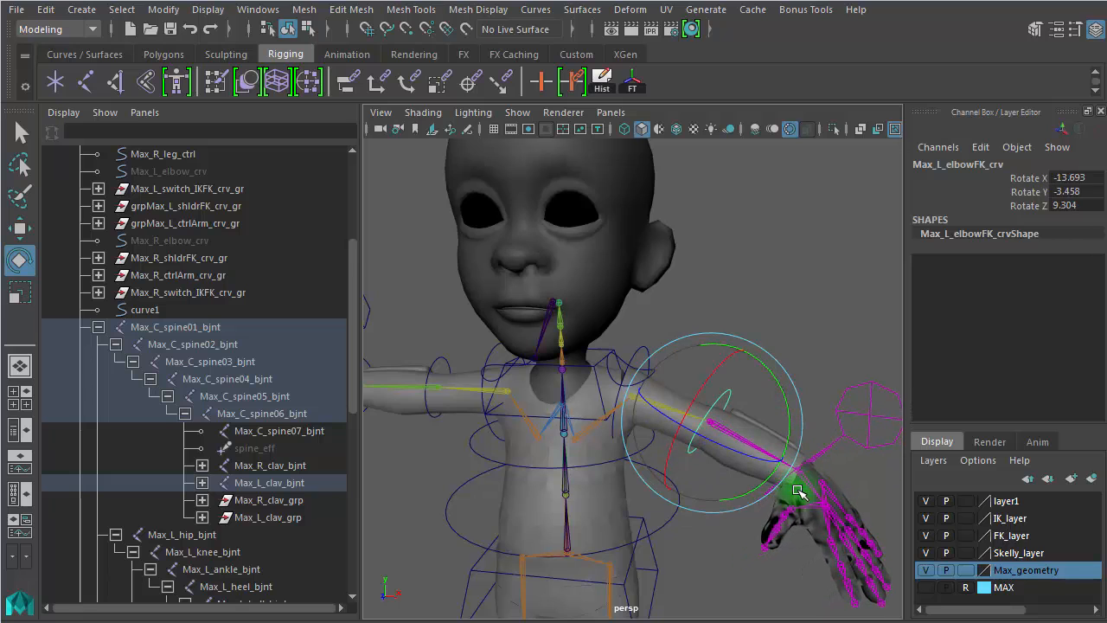
pyautogui.click(879, 481)
pyautogui.click(766, 493)
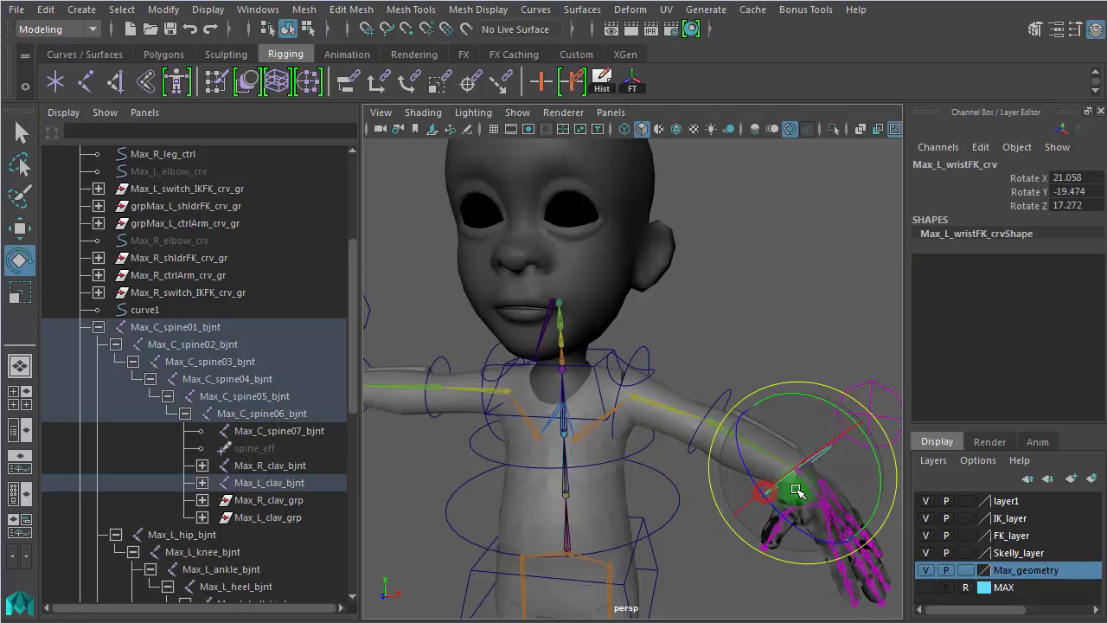
pyautogui.moveTo(791, 470); pyautogui.dragTo(866, 458)
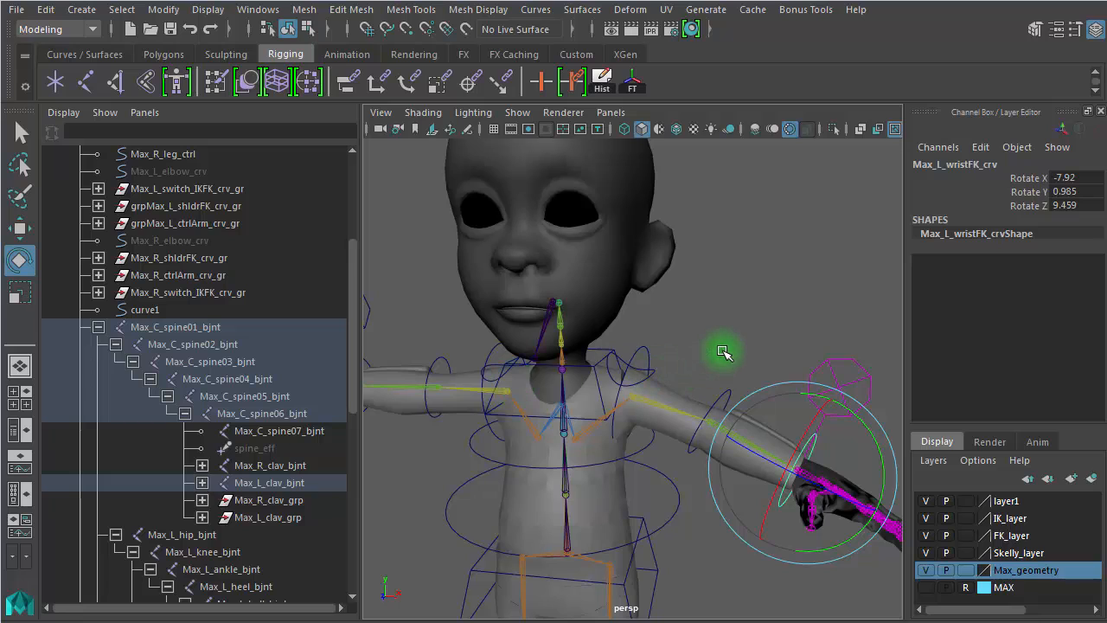
# Reset Rotate X, Y and Z to 0 on Max_L_shldrFK_crv and Max_L_elbowFK_crv, and clear the selection
pyautogui.moveTo(723, 347); pyautogui.dragTo(638, 344)
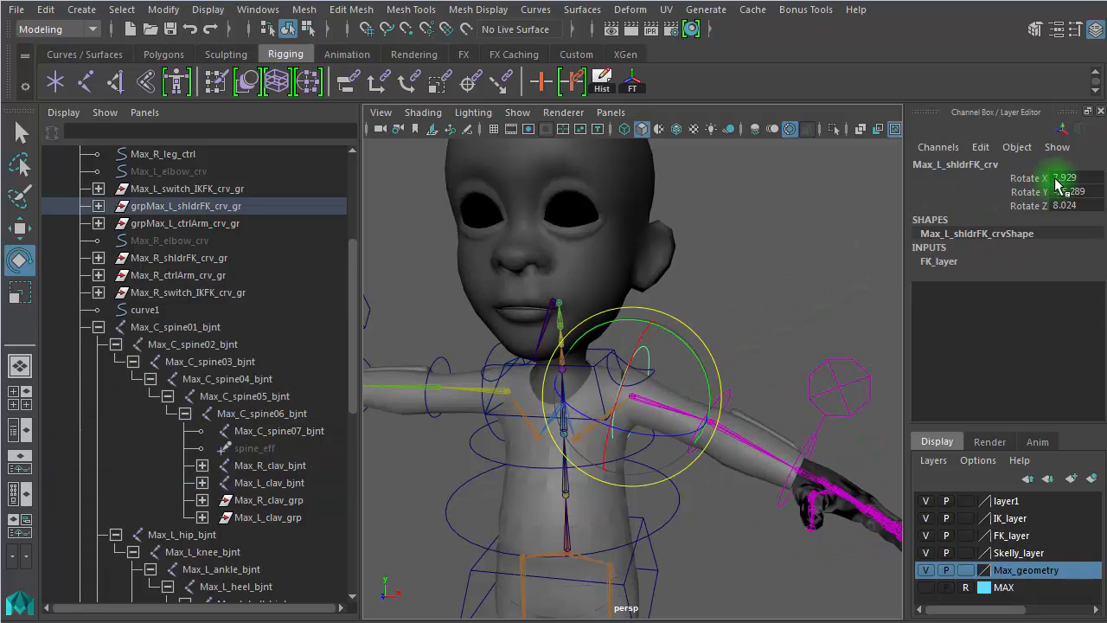
pyautogui.moveTo(1064, 177); pyautogui.dragTo(1073, 201)
pyautogui.press('Return')
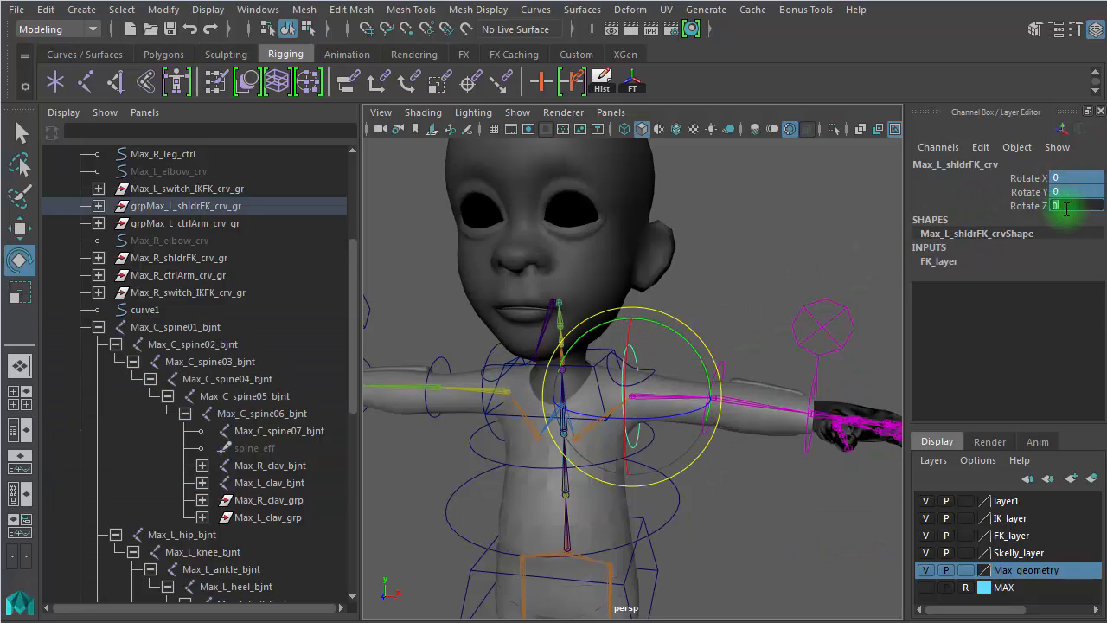
pyautogui.moveTo(753, 301); pyautogui.dragTo(716, 364)
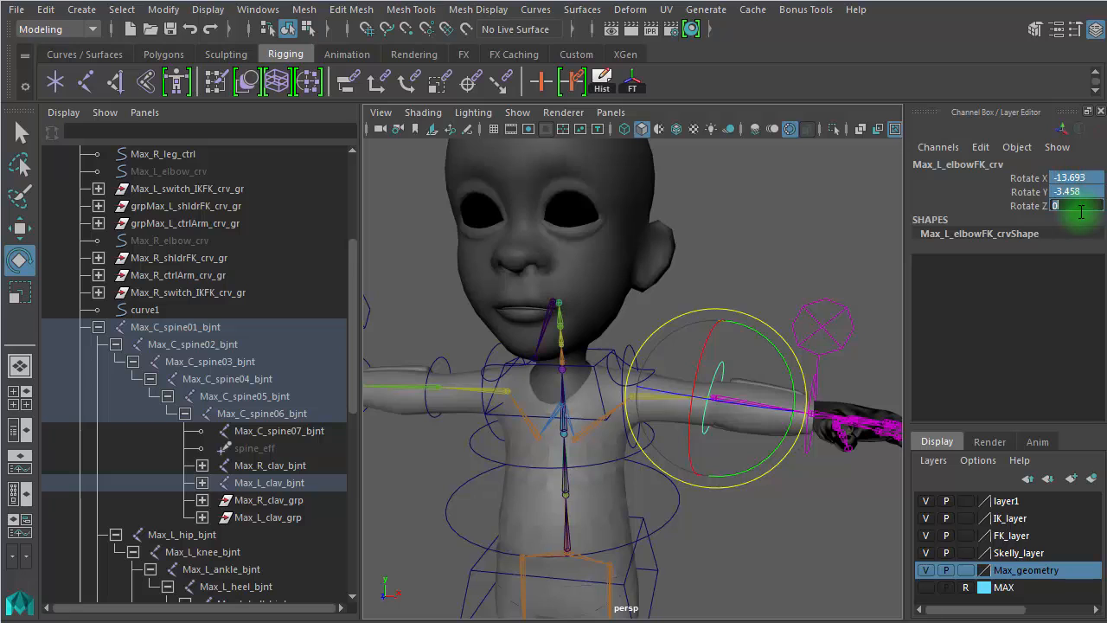
pyautogui.click(784, 538)
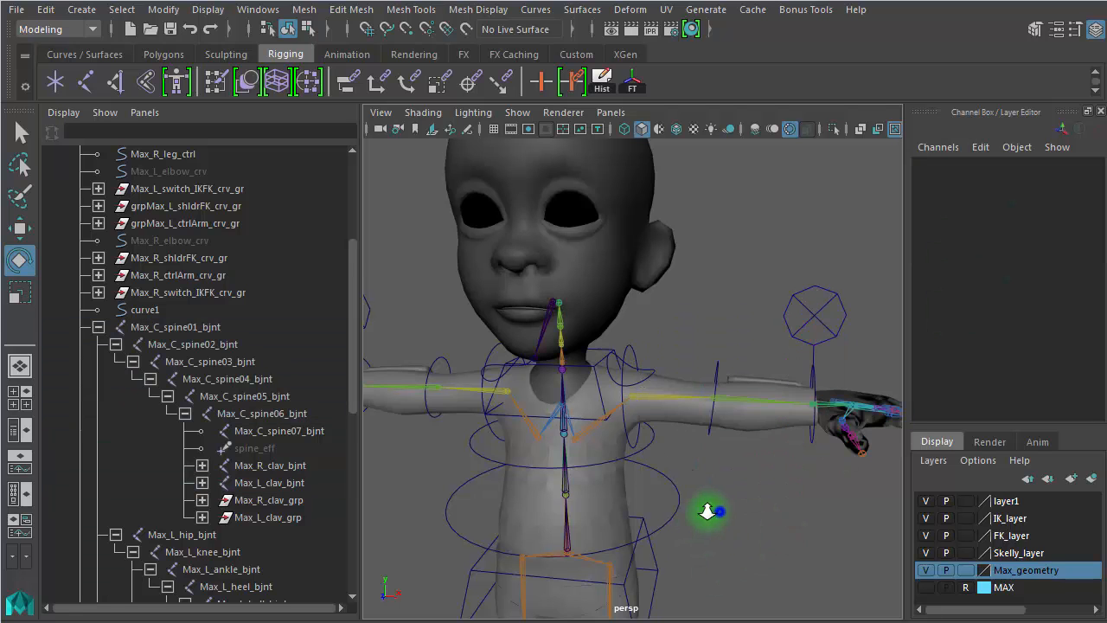
# Select the left clavicle control Max_L_clav_crv to inspect it up close, and clear the selection
pyautogui.scroll(-5, 708, 511)
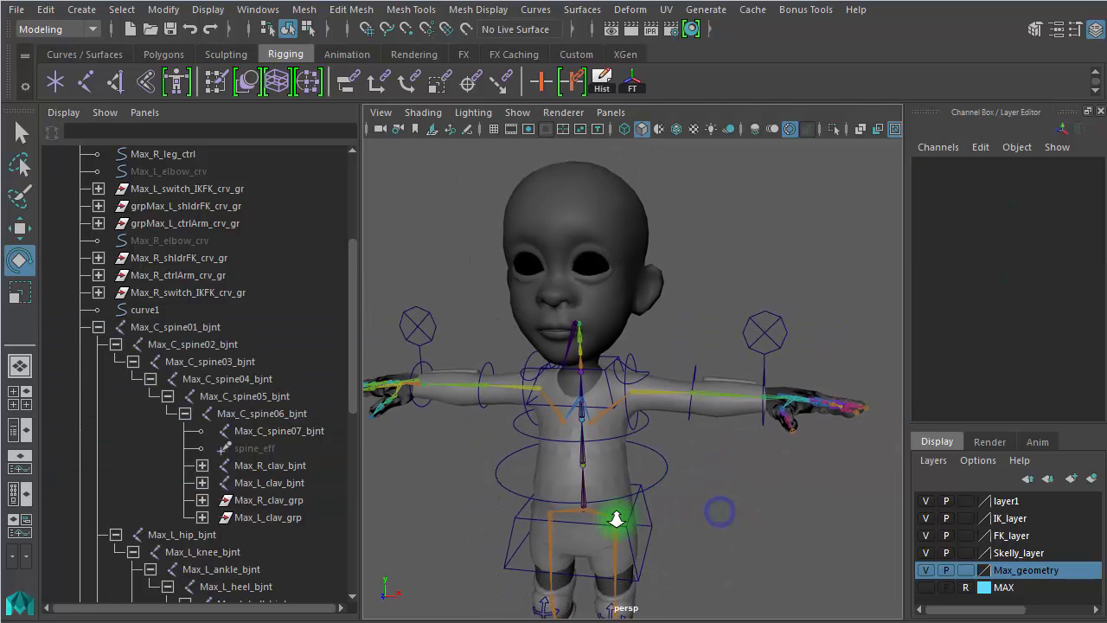
pyautogui.click(617, 360)
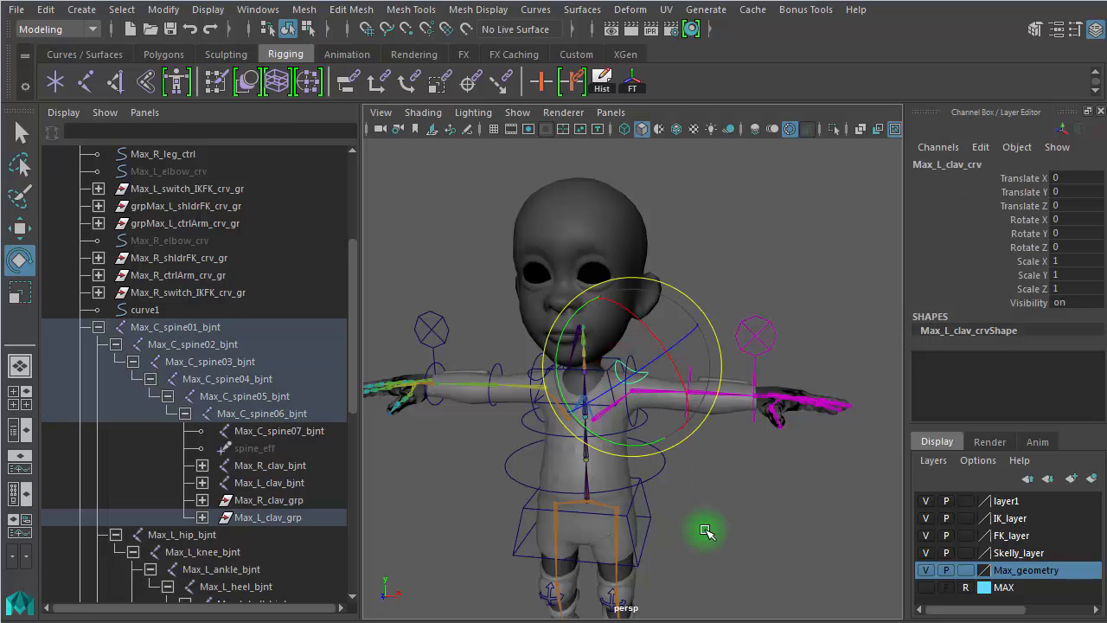
pyautogui.press('f')
pyautogui.click(796, 255)
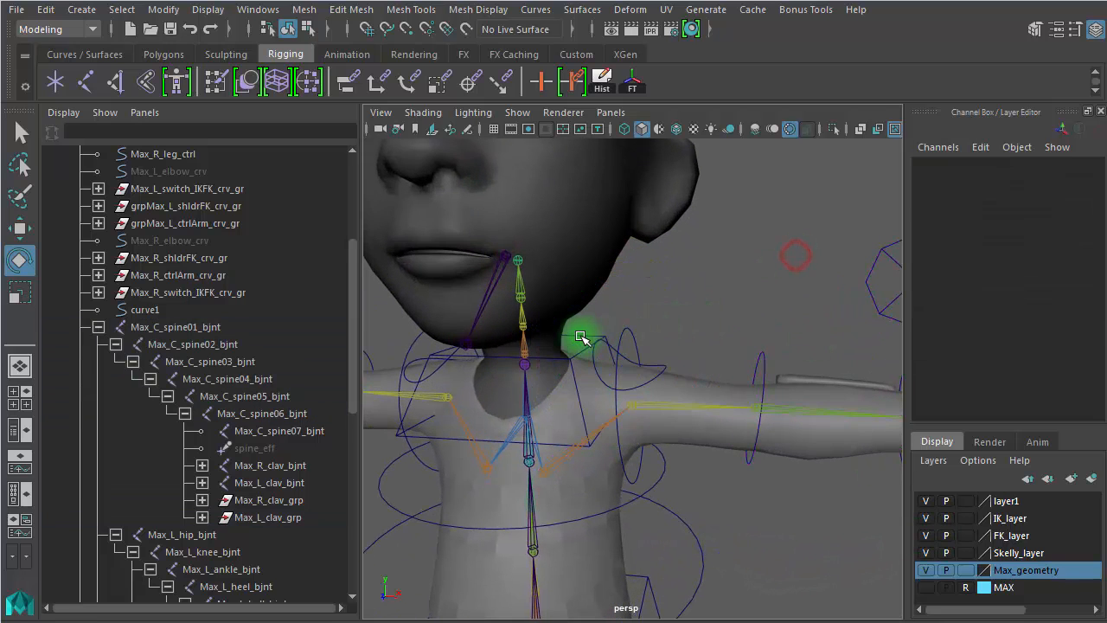
# Test the arms in FK by moving Max_C_torso_ctrl to about 4.6, -14.9, 31.2, and undo the move
pyautogui.moveTo(583, 326); pyautogui.dragTo(590, 346)
pyautogui.keyDown('alt'); pyautogui.moveTo(800, 450); pyautogui.dragTo(687, 467, button='right'); pyautogui.keyUp('alt')
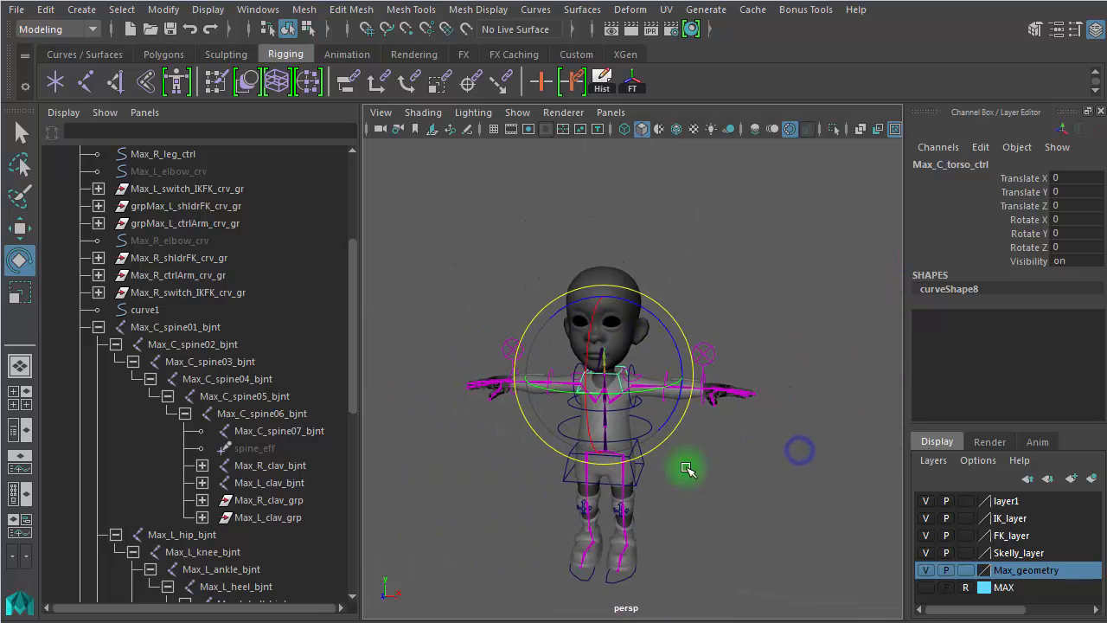
pyautogui.keyDown('alt'); pyautogui.moveTo(687, 467); pyautogui.dragTo(513, 473); pyautogui.keyUp('alt')
pyautogui.press('w')
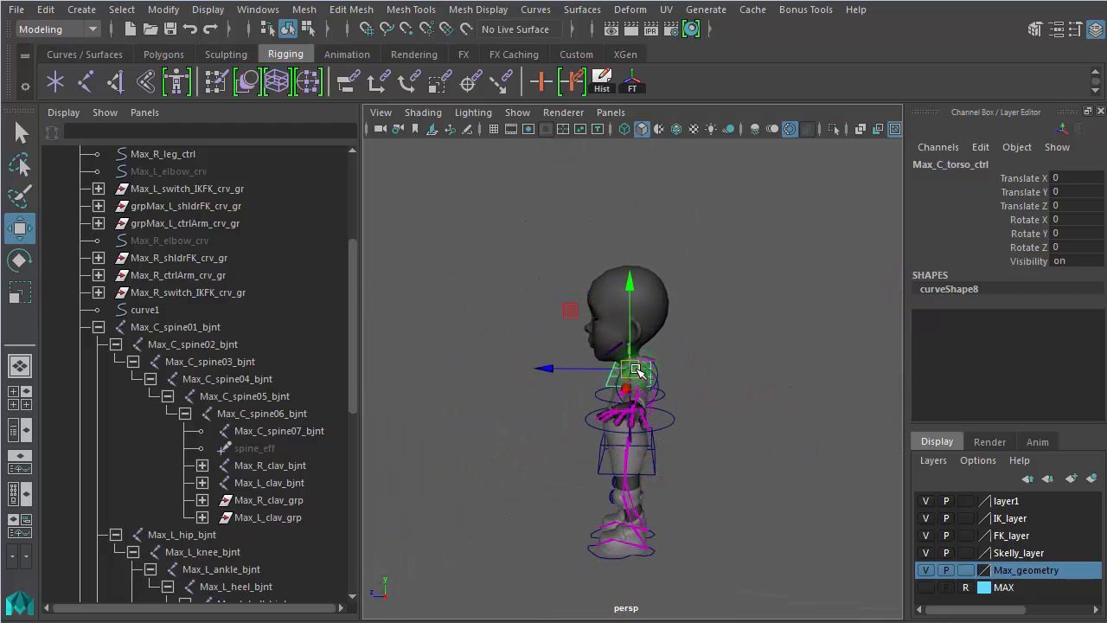
pyautogui.moveTo(636, 370); pyautogui.dragTo(637, 458)
pyautogui.keyDown('alt'); pyautogui.moveTo(637, 458); pyautogui.dragTo(786, 430, button='right'); pyautogui.keyUp('alt')
pyautogui.keyDown('alt'); pyautogui.moveTo(785, 430); pyautogui.dragTo(803, 297, button='middle'); pyautogui.keyUp('alt')
pyautogui.keyDown('alt'); pyautogui.moveTo(773, 367); pyautogui.dragTo(775, 318); pyautogui.keyUp('alt')
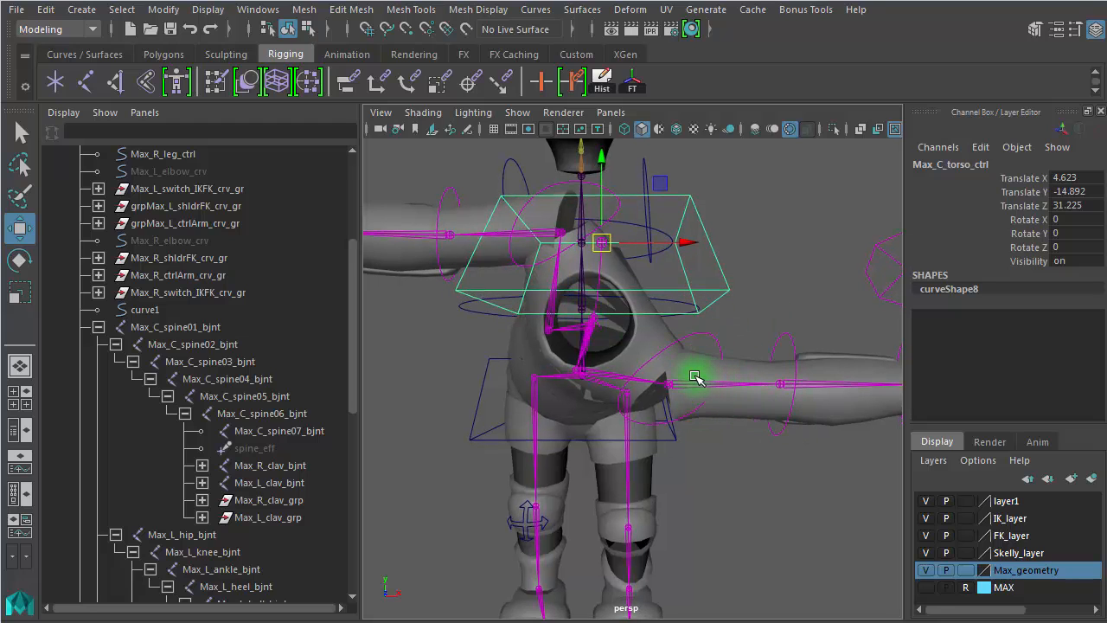
pyautogui.hotkey('ctrl', 'z')
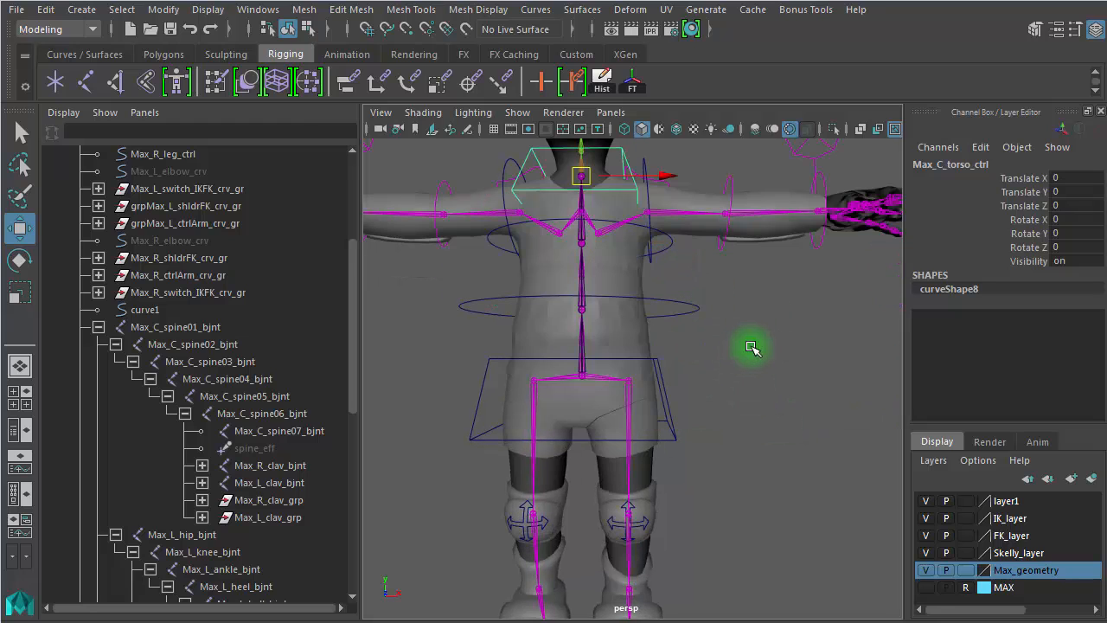
# Pose the torso by moving Max_C_torso_ctrl about 16 units in Z and rotating it, and clear the selection
pyautogui.keyDown('alt'); pyautogui.moveTo(769, 378); pyautogui.dragTo(680, 366, button='right'); pyautogui.keyUp('alt')
pyautogui.keyDown('alt'); pyautogui.moveTo(678, 364); pyautogui.dragTo(634, 381); pyautogui.keyUp('alt')
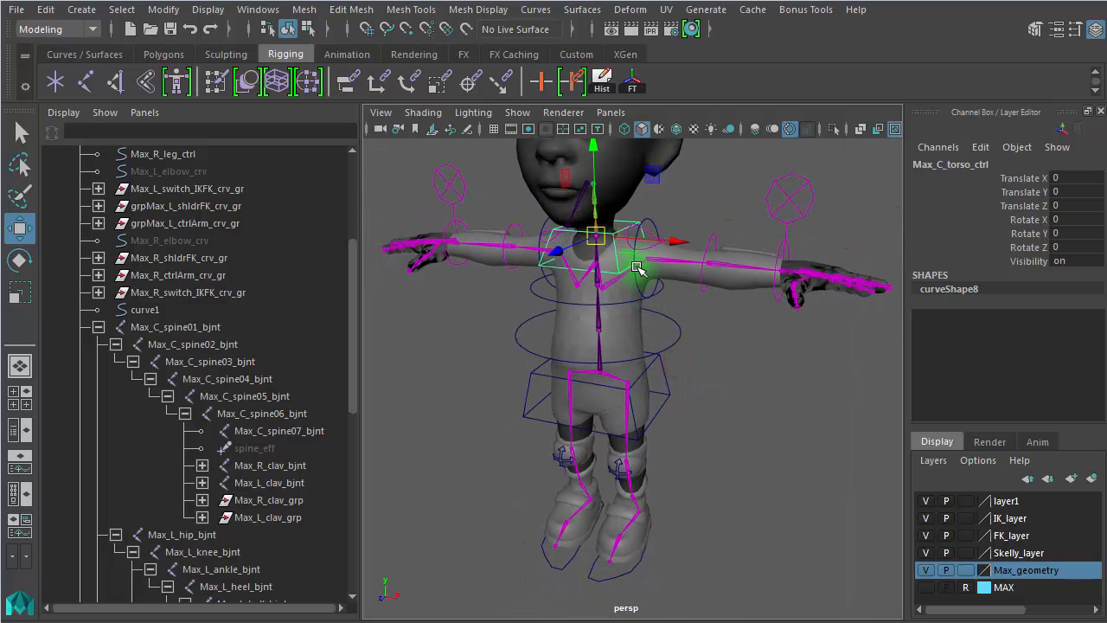
pyautogui.press('e')
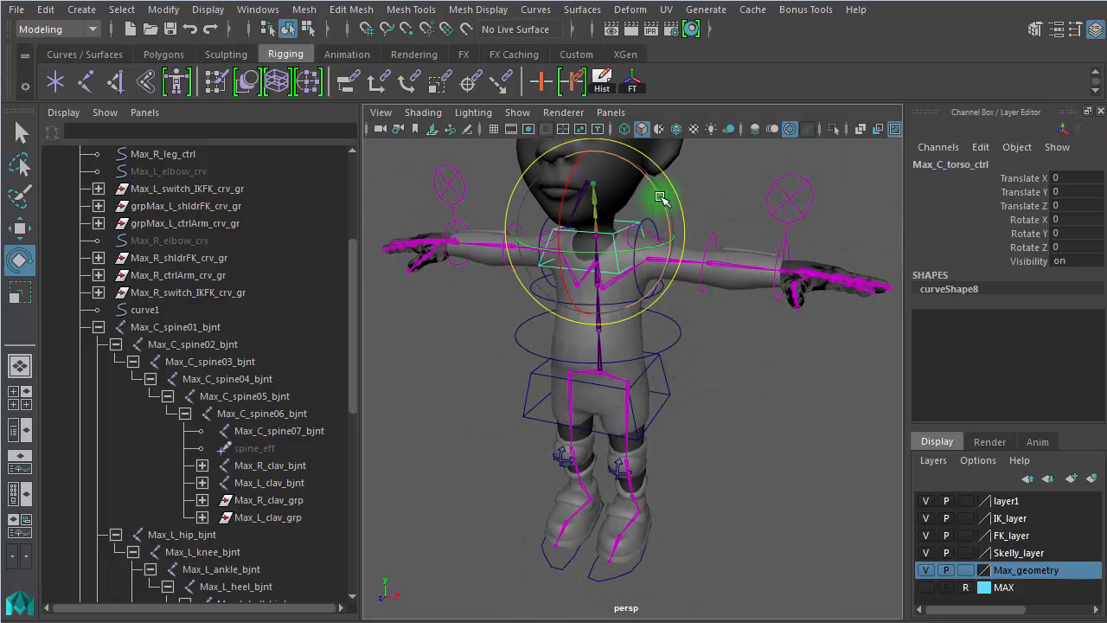
pyautogui.moveTo(661, 199); pyautogui.dragTo(638, 130)
pyautogui.keyDown('alt'); pyautogui.moveTo(605, 259); pyautogui.dragTo(569, 334); pyautogui.keyUp('alt')
pyautogui.press('w')
pyautogui.moveTo(603, 244); pyautogui.dragTo(528, 272)
pyautogui.press('e')
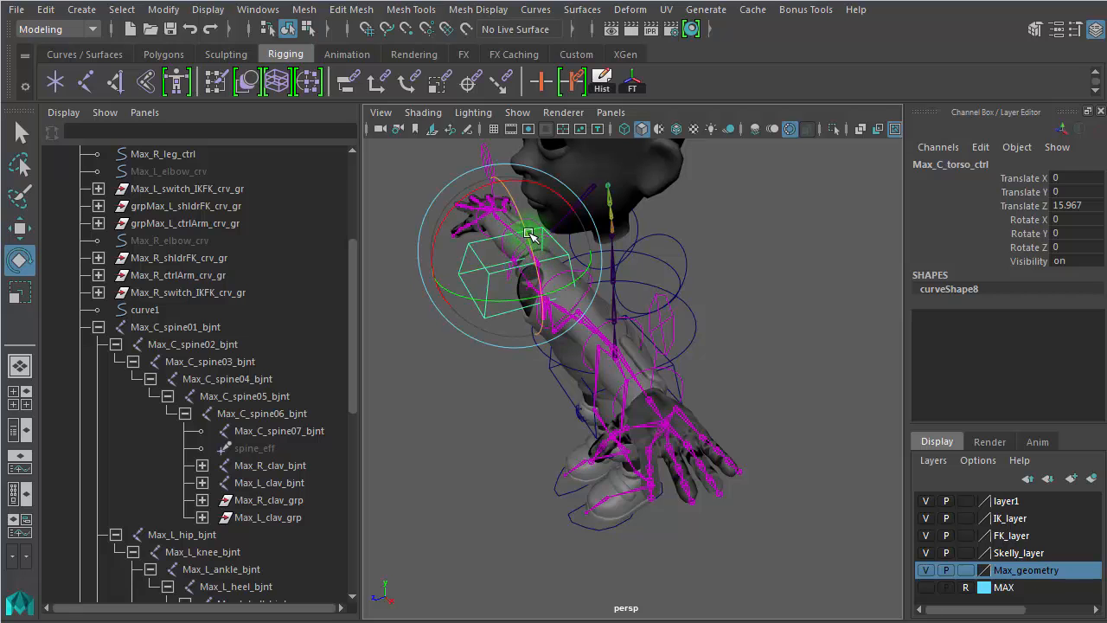
pyautogui.moveTo(529, 233); pyautogui.dragTo(803, 333)
pyautogui.click(819, 373)
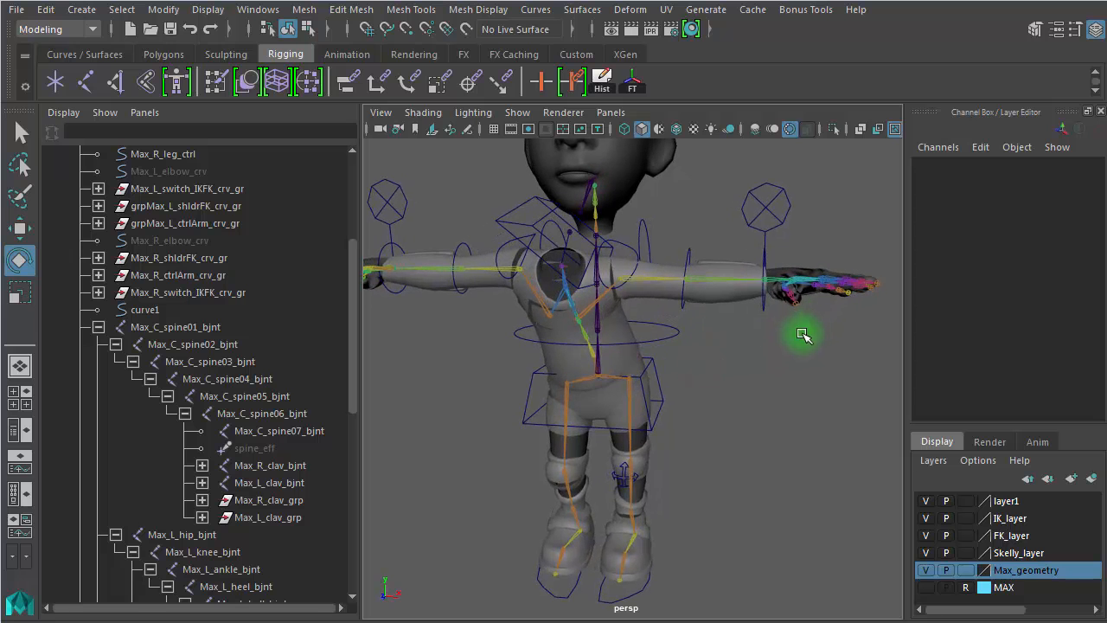
# Test the left arm's FK controls on the posed torso, rotating the wrist and Max_L_shldrFK_crv to about 6.5, 5.5, 17.4
pyautogui.keyDown('alt'); pyautogui.moveTo(699, 357); pyautogui.dragTo(784, 358, button='right'); pyautogui.keyUp('alt')
pyautogui.keyDown('alt'); pyautogui.moveTo(752, 372); pyautogui.dragTo(712, 507, button='middle'); pyautogui.keyUp('alt')
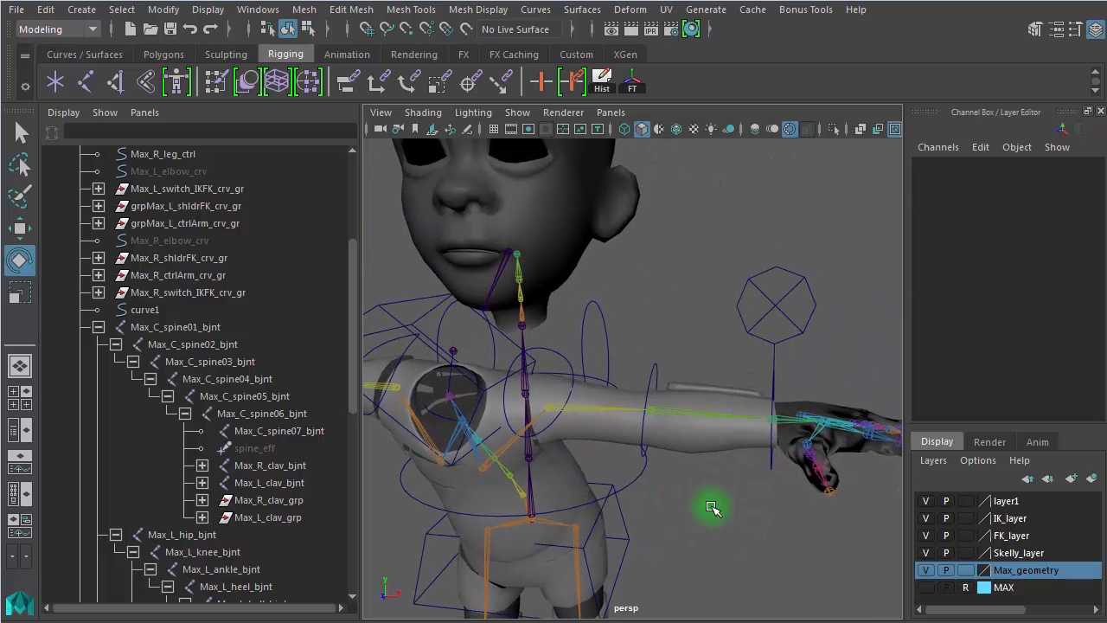
pyautogui.click(646, 366)
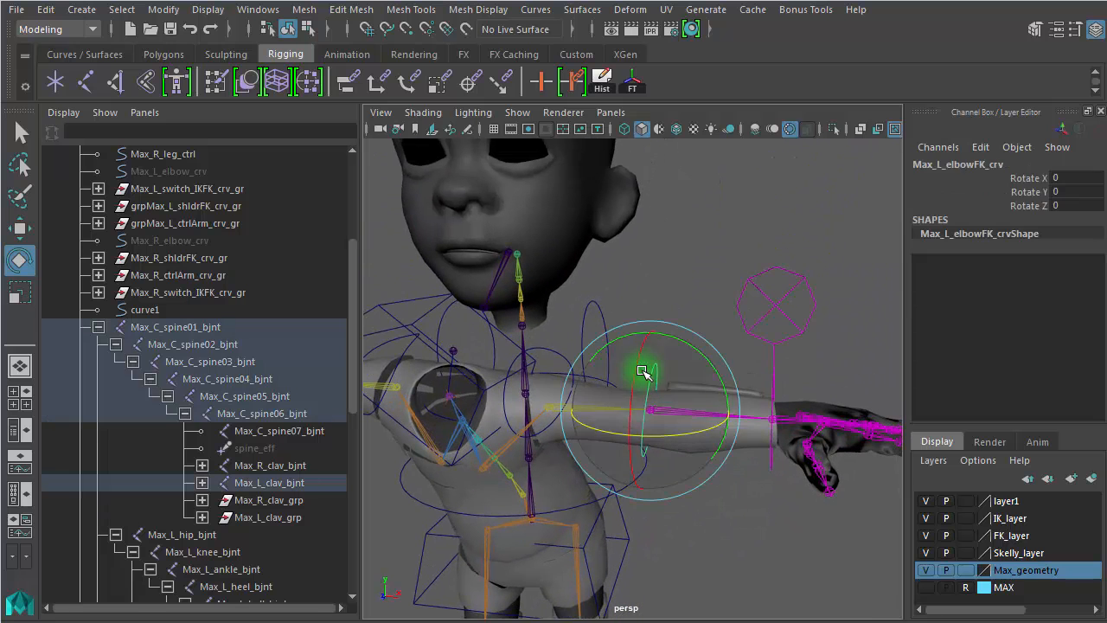
pyautogui.click(771, 467)
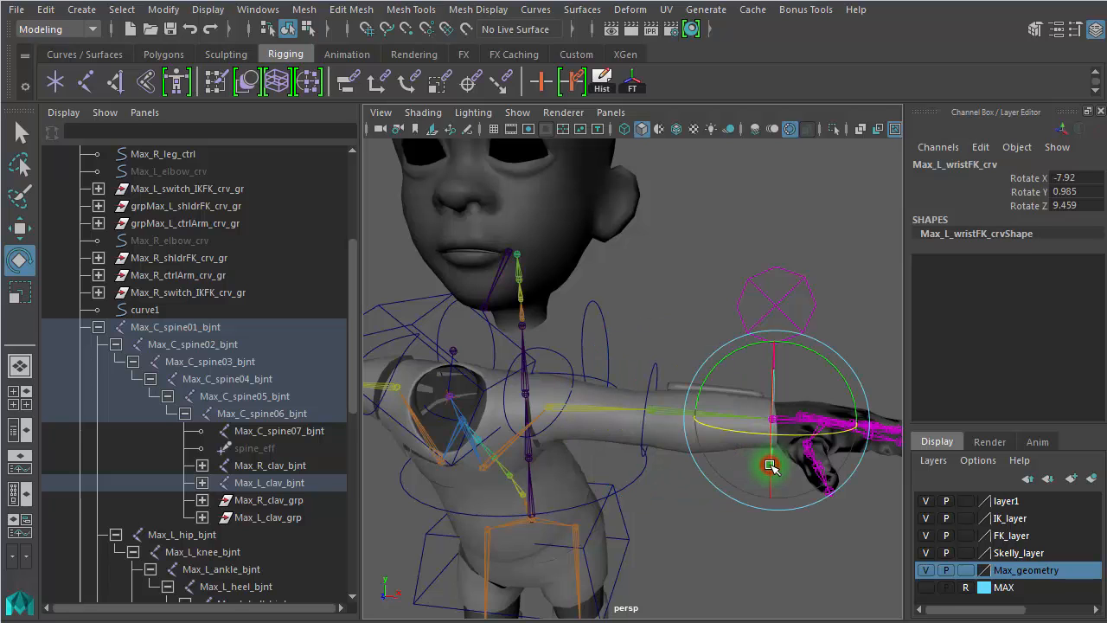
pyautogui.keyDown('alt'); pyautogui.moveTo(773, 524); pyautogui.dragTo(734, 536); pyautogui.keyUp('alt')
pyautogui.moveTo(774, 422); pyautogui.dragTo(593, 317)
pyautogui.keyDown('alt'); pyautogui.moveTo(592, 317); pyautogui.dragTo(618, 320); pyautogui.keyUp('alt')
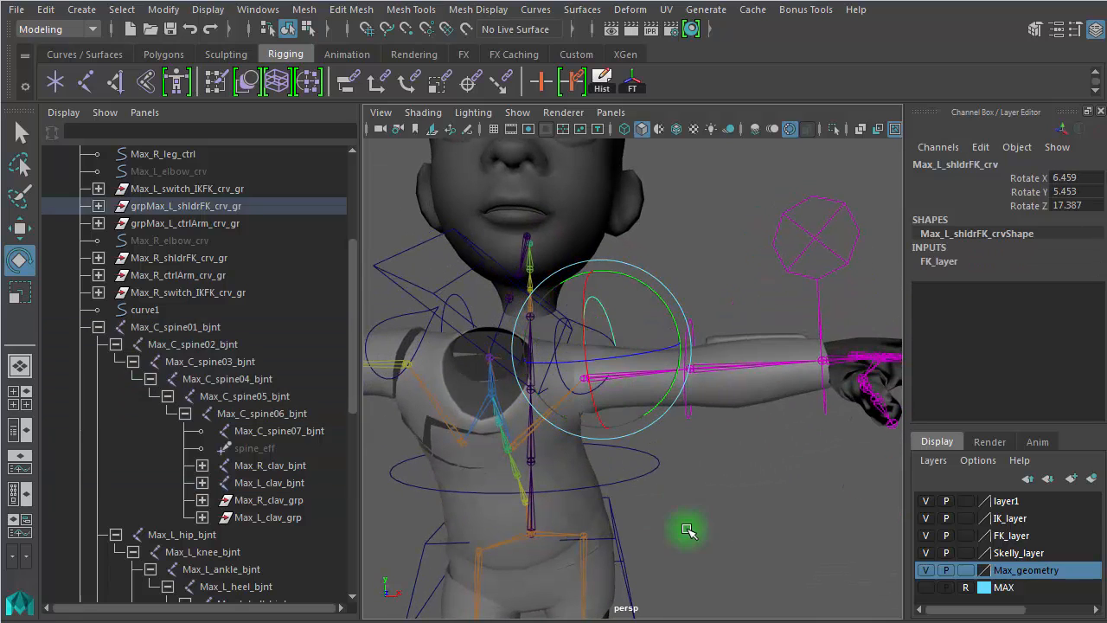
# Examine from several angles how the left arm and its FK controls follow the posed torso
pyautogui.click(729, 513)
pyautogui.keyDown('alt'); pyautogui.moveTo(701, 519); pyautogui.dragTo(671, 422); pyautogui.keyUp('alt')
pyautogui.keyDown('alt'); pyautogui.moveTo(675, 324); pyautogui.dragTo(661, 298); pyautogui.keyUp('alt')
pyautogui.moveTo(780, 367)
pyautogui.keyDown('alt'); pyautogui.mouseDown()
pyautogui.moveTo(729, 388)
pyautogui.moveTo(785, 389)
pyautogui.mouseUp(); pyautogui.keyUp('alt')
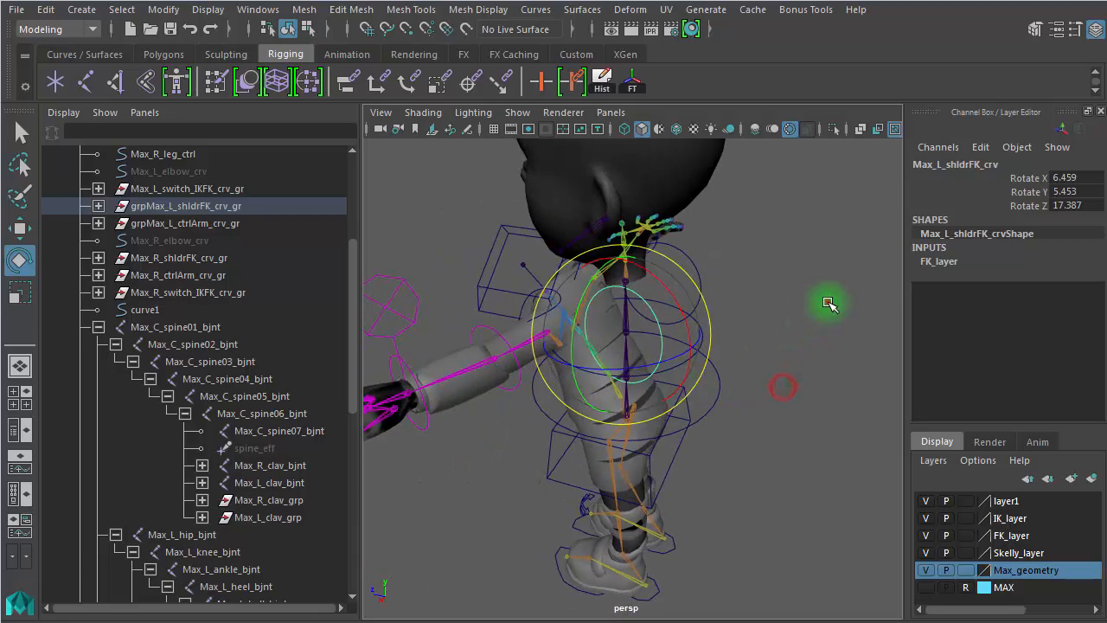
pyautogui.click(830, 303)
pyautogui.click(682, 277)
pyautogui.keyDown('alt'); pyautogui.moveTo(771, 331); pyautogui.dragTo(732, 368); pyautogui.keyUp('alt')
# Undo the test poses of the left arm's FK controls and the torso, and clear the selection
pyautogui.hotkey('ctrl', 'z')
pyautogui.hotkey('ctrl', 'z')
pyautogui.hotkey('ctrl', 'z')
pyautogui.hotkey('ctrl', 'z')
pyautogui.hotkey('ctrl', 'z')
pyautogui.hotkey('ctrl', 'z')
pyautogui.hotkey('ctrl', 'z')
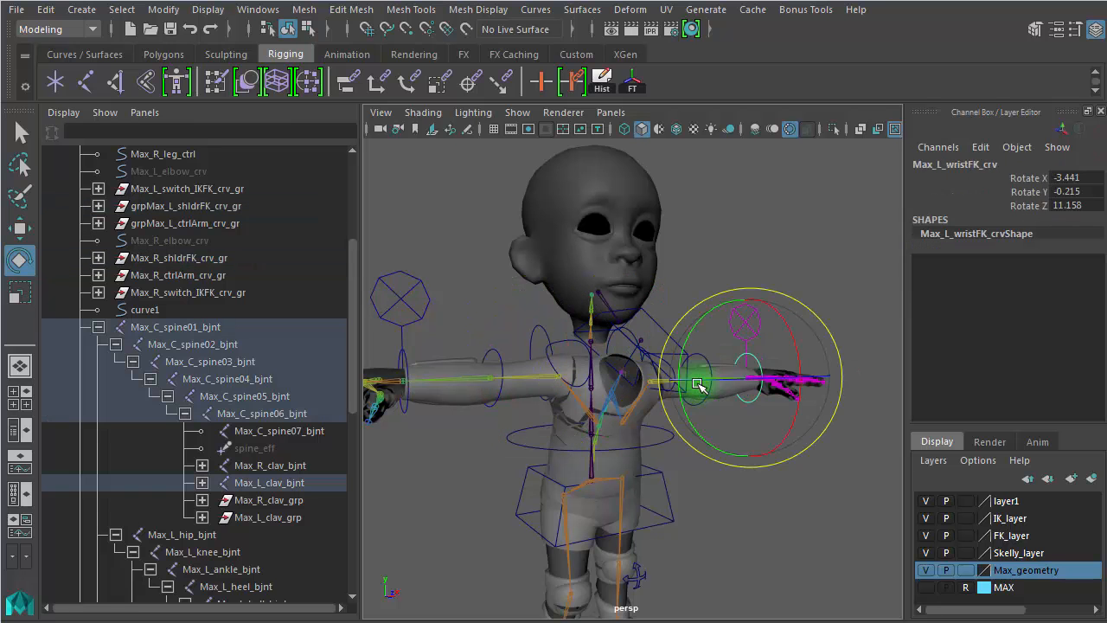
pyautogui.click(680, 427)
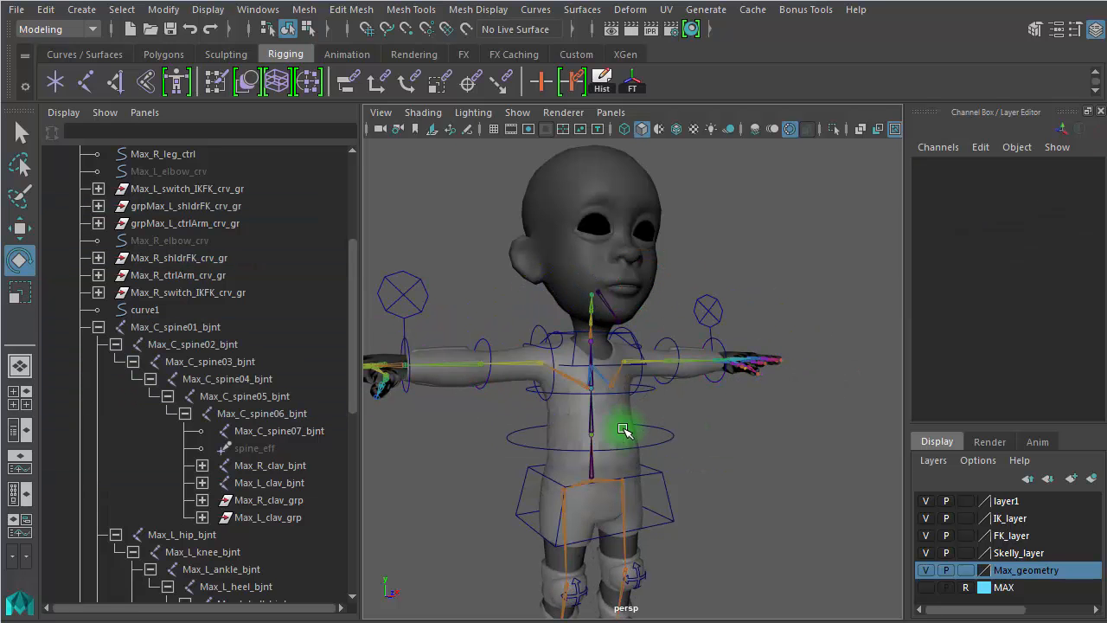
# Examine the left shoulder's FK control, its parent group and the shoulder joint up close
pyautogui.keyDown('alt'); pyautogui.moveTo(626, 428); pyautogui.dragTo(781, 451, button='right'); pyautogui.keyUp('alt')
pyautogui.keyDown('alt'); pyautogui.moveTo(774, 454); pyautogui.dragTo(725, 475); pyautogui.keyUp('alt')
pyautogui.keyDown('alt'); pyautogui.moveTo(628, 467); pyautogui.dragTo(764, 457, button='right'); pyautogui.keyUp('alt')
pyautogui.click(522, 177)
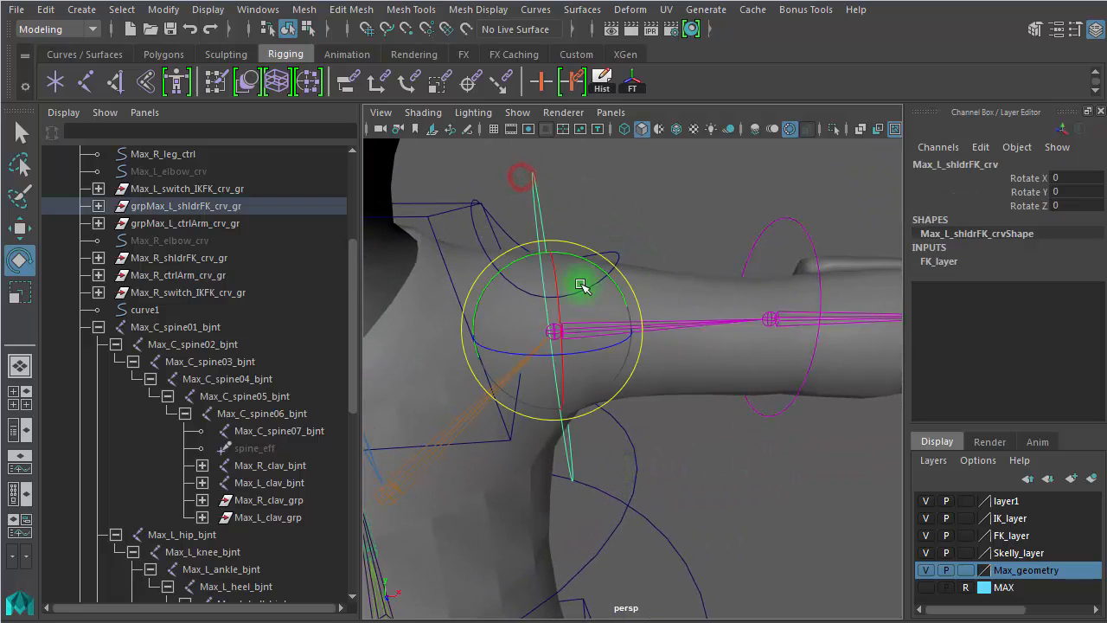
pyautogui.click(683, 341)
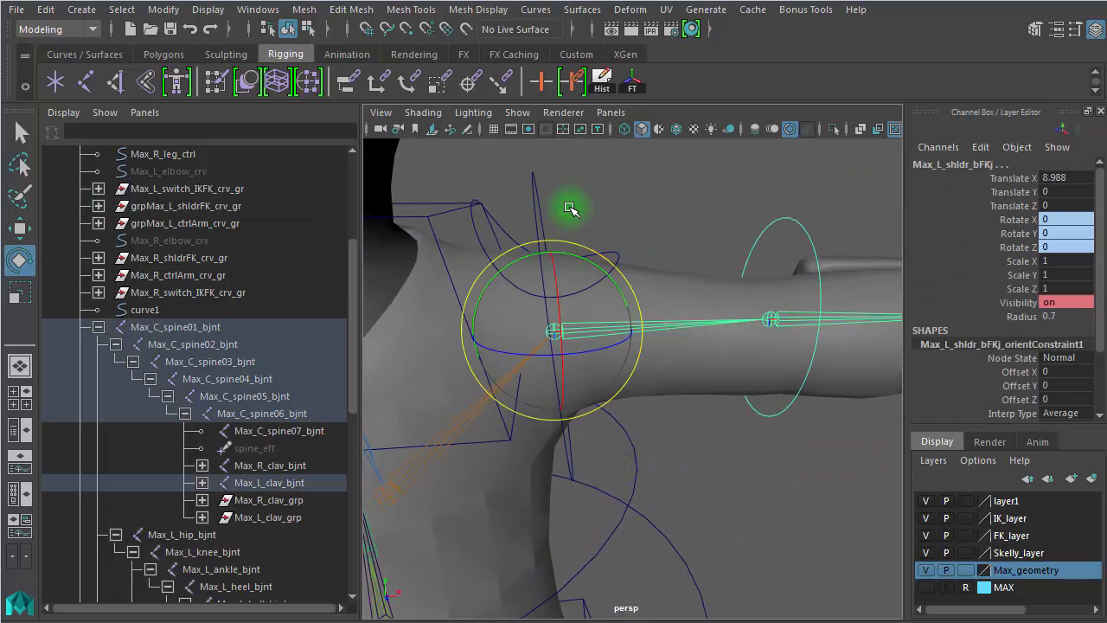
pyautogui.click(548, 186)
pyautogui.click(531, 197)
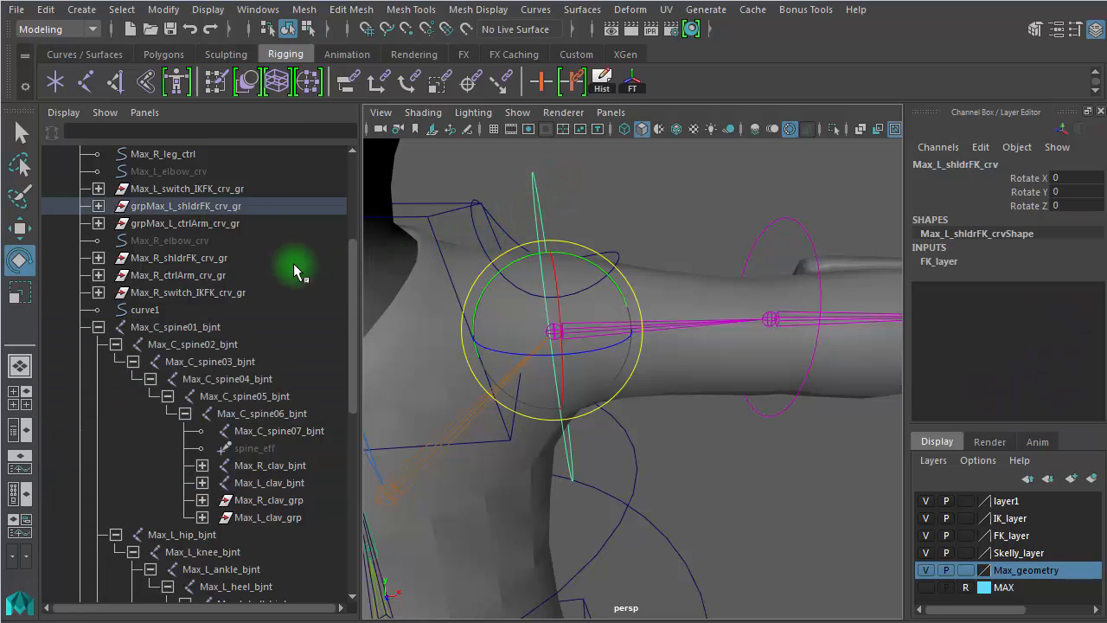
pyautogui.press('Up')
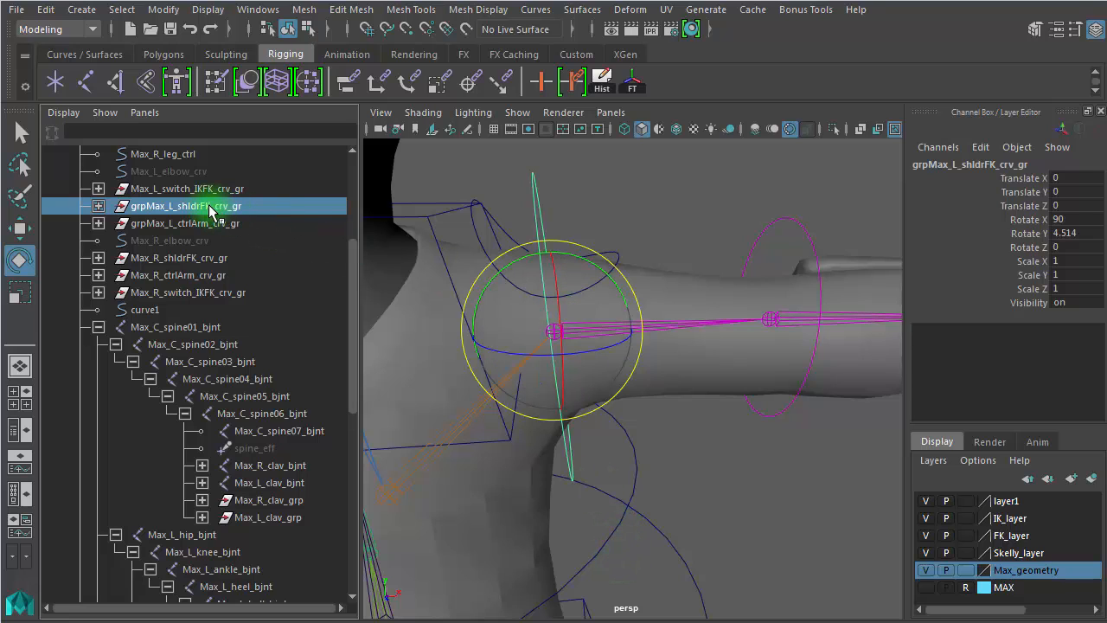
pyautogui.click(651, 179)
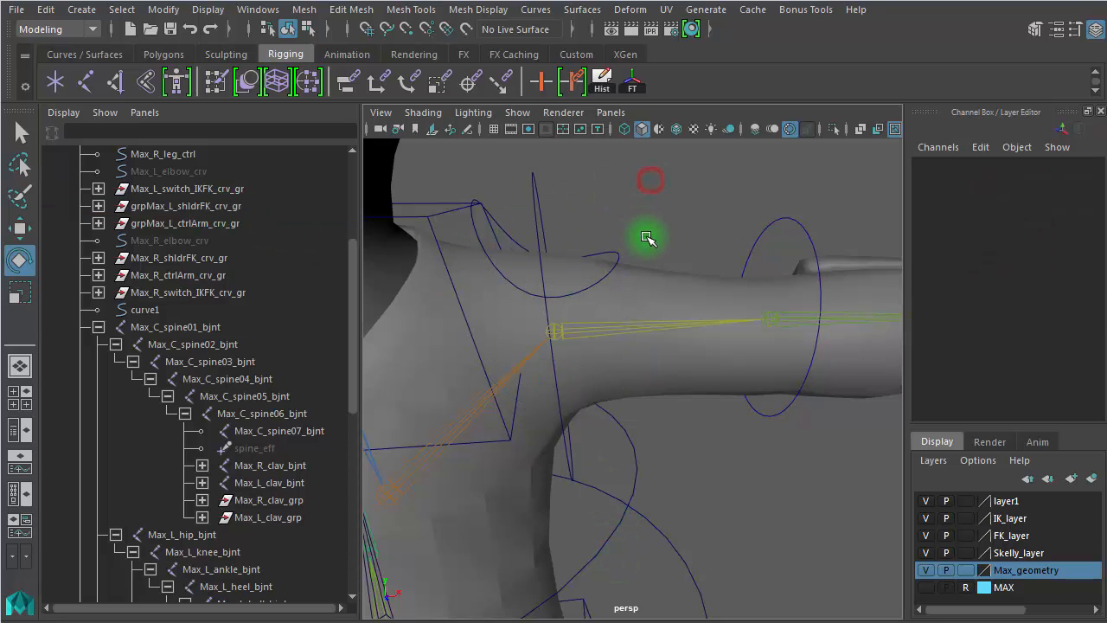
pyautogui.keyDown('alt'); pyautogui.moveTo(650, 237); pyautogui.dragTo(683, 327); pyautogui.keyUp('alt')
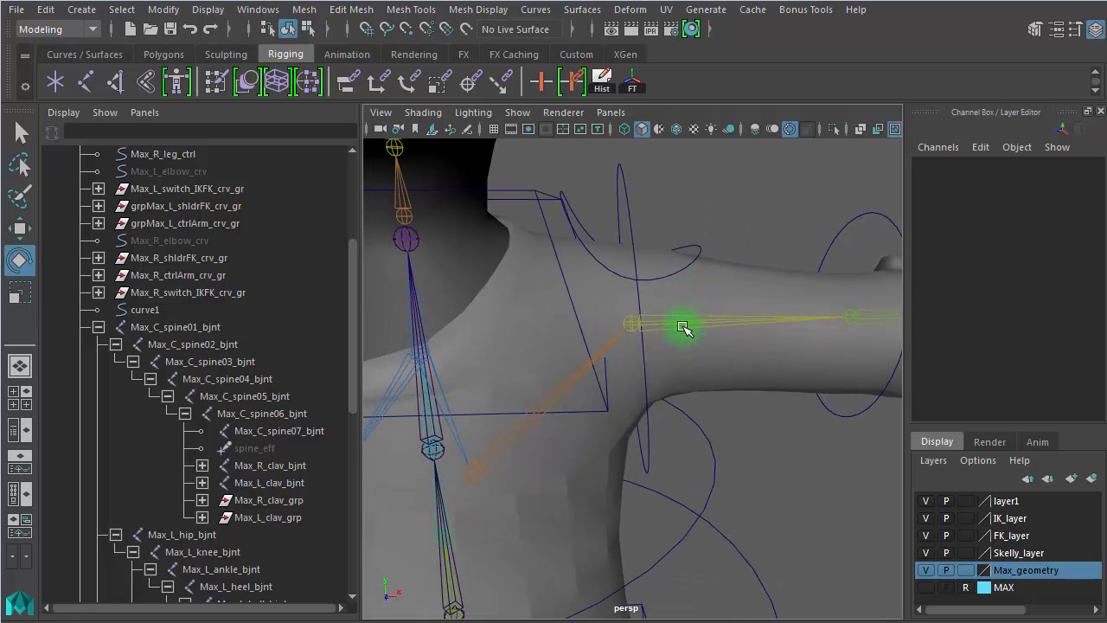
pyautogui.click(684, 322)
pyautogui.click(783, 192)
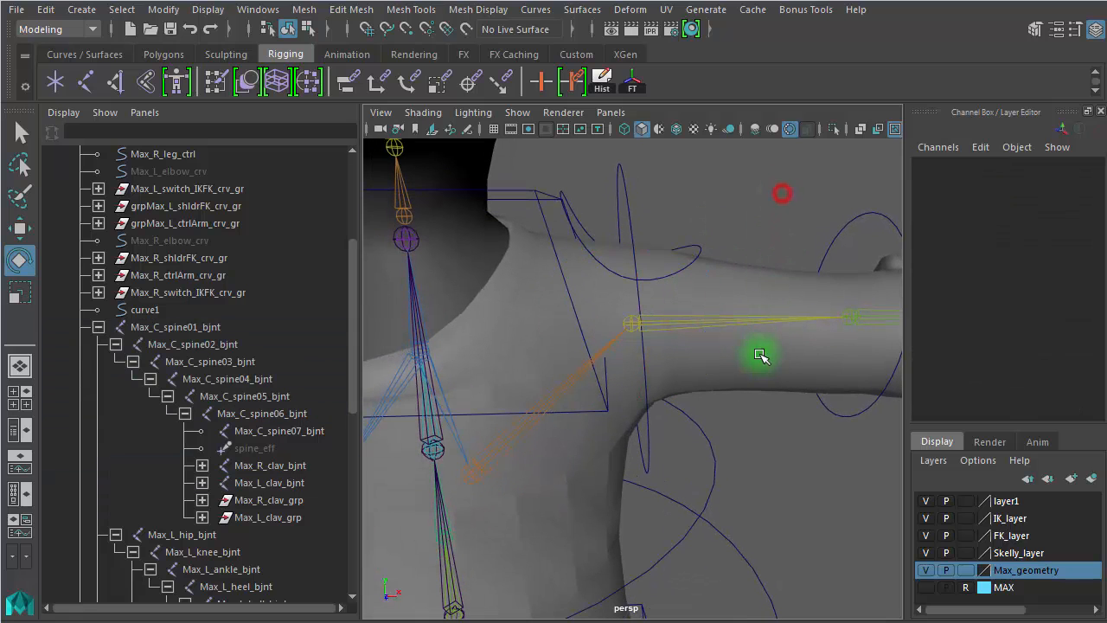
# Test the left shoulder by rotating Max_L_shldrFK_crv about 15 degrees in Y, and undo the rotation
pyautogui.click(640, 173)
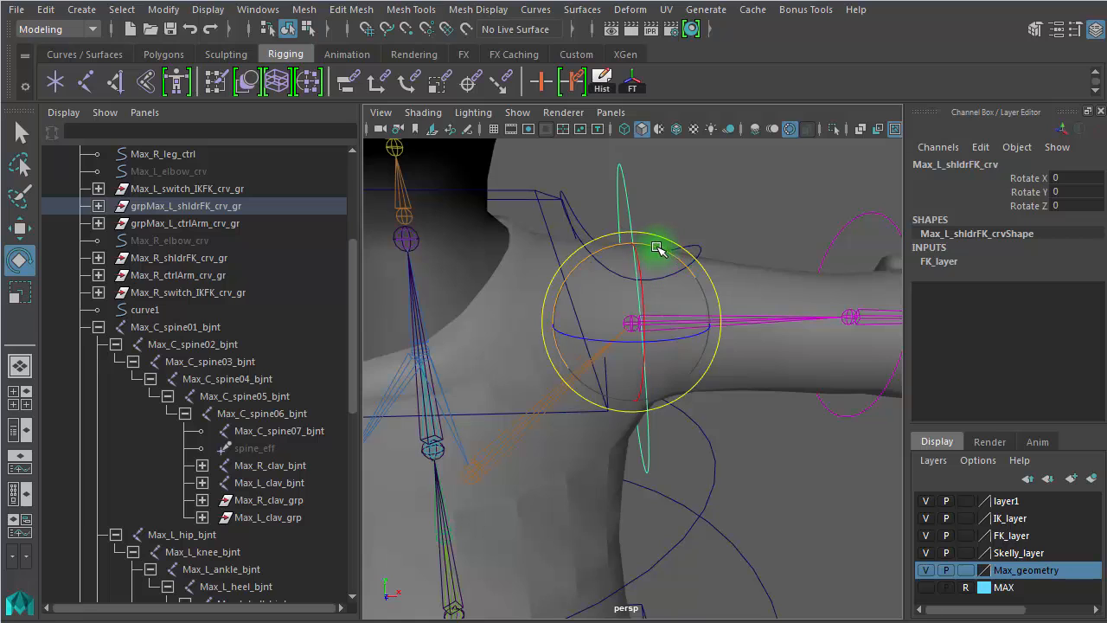
pyautogui.moveTo(663, 248); pyautogui.dragTo(646, 290)
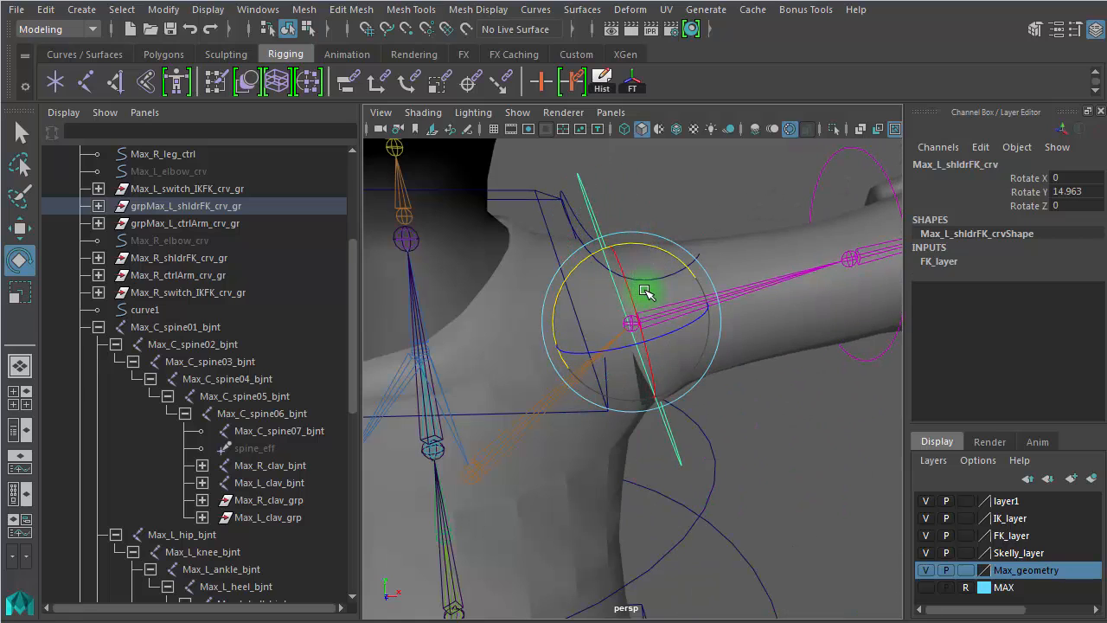
pyautogui.hotkey('ctrl', 'z')
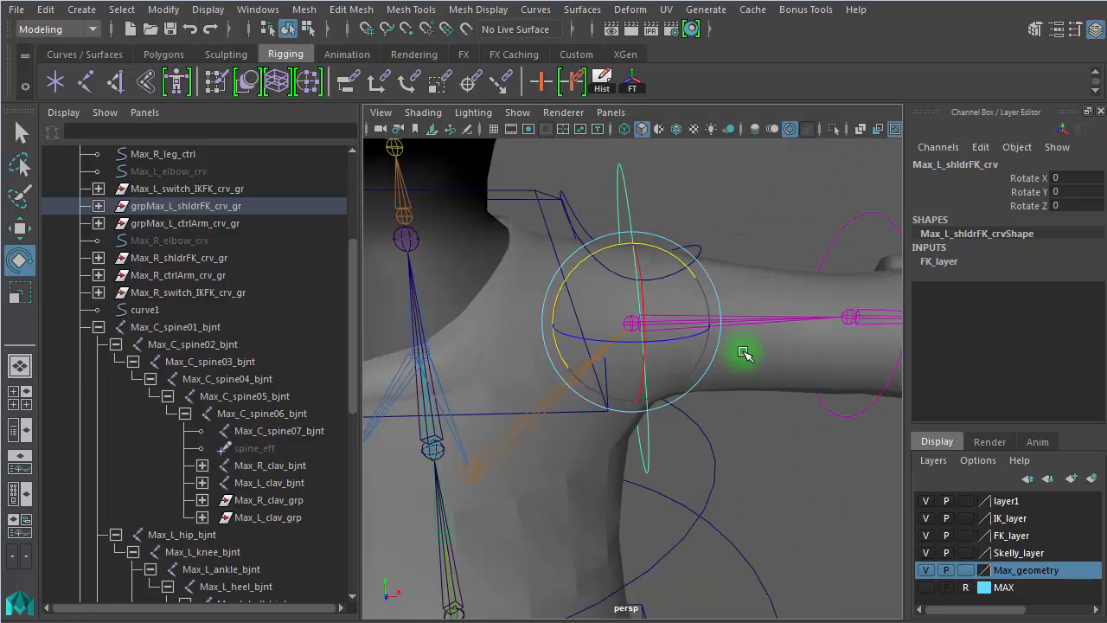
# Parent the group grpMax_L_shldrFK_crv_gr to the left clavicle joint Max_L_clav_bjnt
pyautogui.click(505, 450)
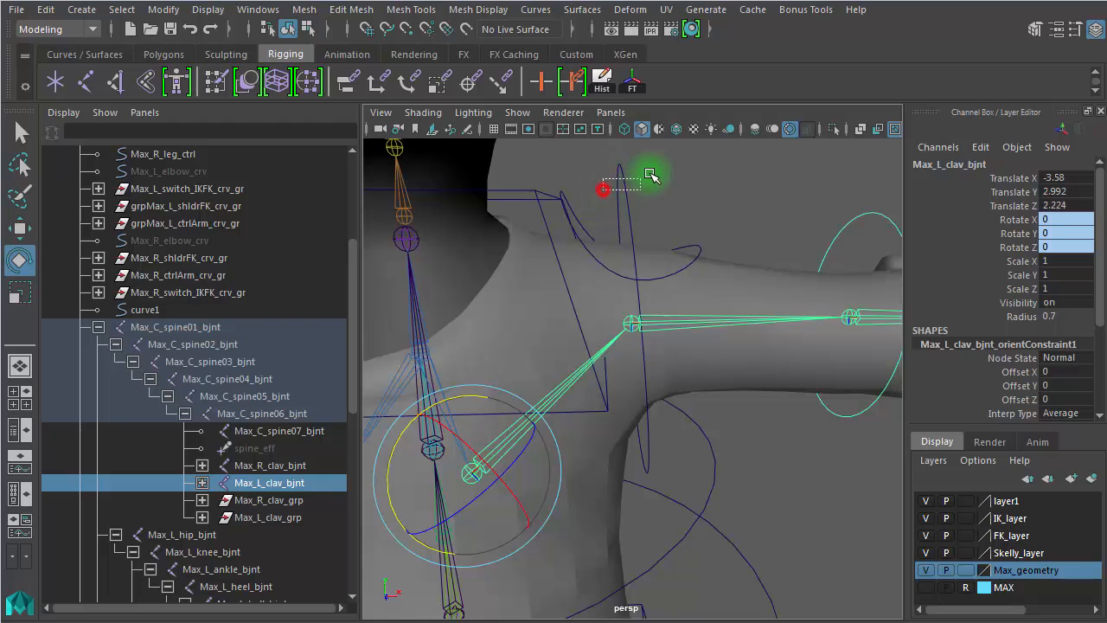
pyautogui.click(654, 174)
pyautogui.press('Up')
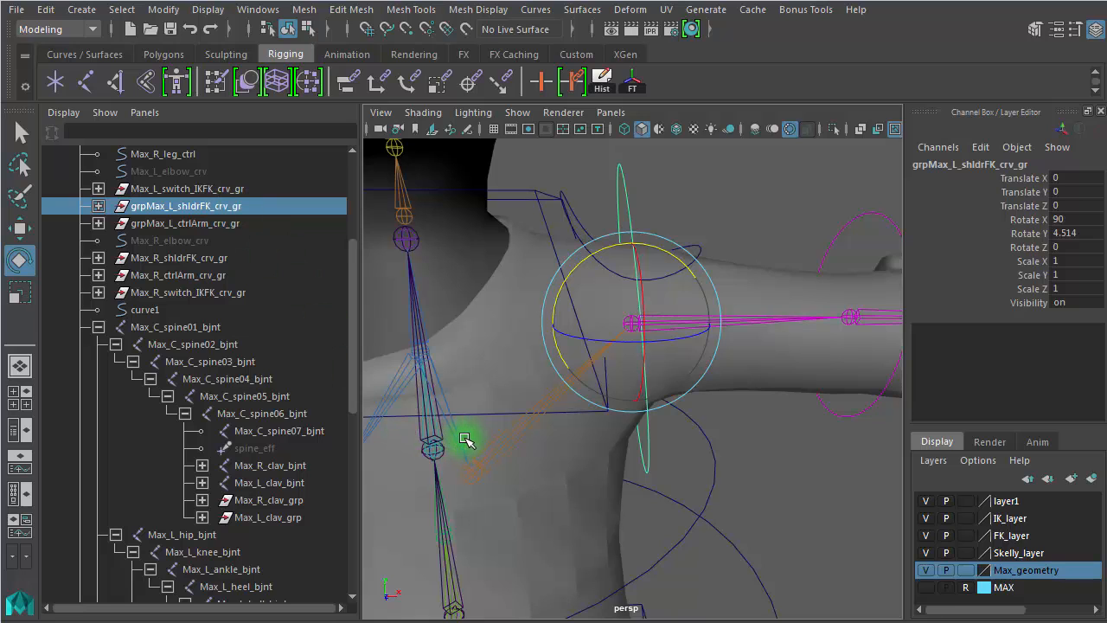
pyautogui.click(500, 442)
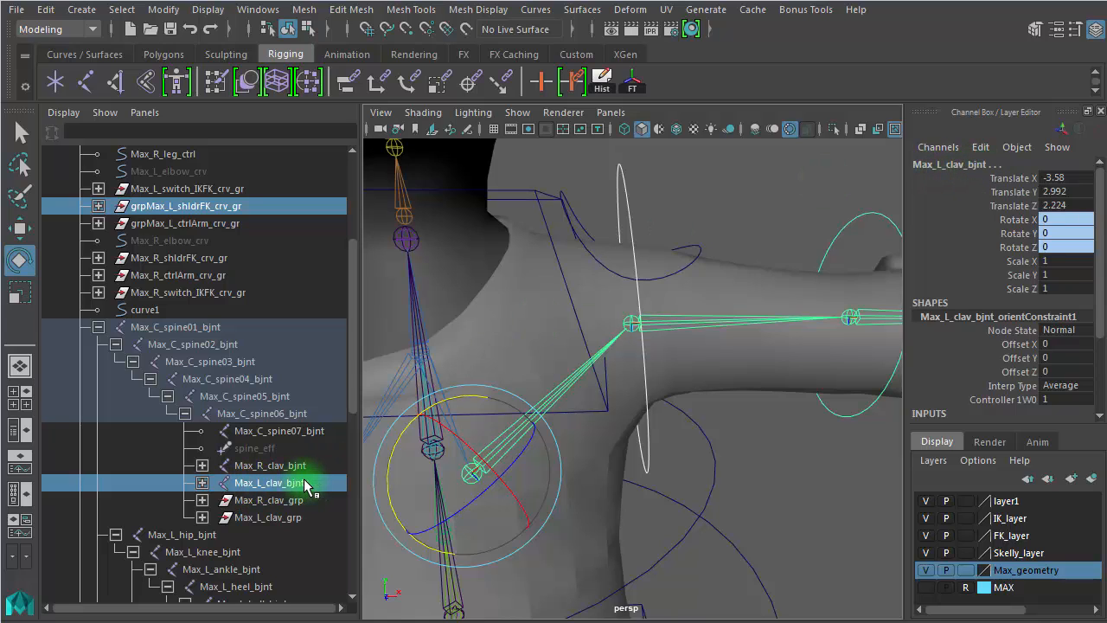
pyautogui.press('p')
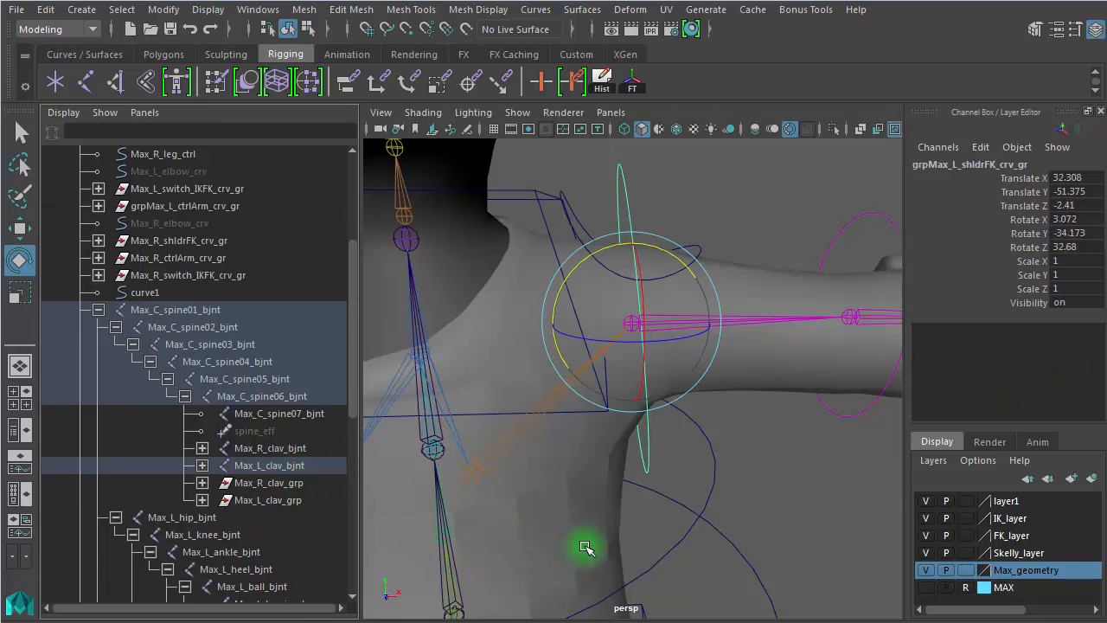
# Parent the group Max_R_shldrFK_crv_gr to the right clavicle joint Max_R_clav_bjnt and clear the selection
pyautogui.keyDown('alt'); pyautogui.moveTo(702, 512); pyautogui.dragTo(734, 516); pyautogui.keyUp('alt')
pyautogui.keyDown('alt'); pyautogui.moveTo(735, 515); pyautogui.dragTo(583, 489, button='right'); pyautogui.keyUp('alt')
pyautogui.keyDown('alt'); pyautogui.moveTo(583, 489); pyautogui.dragTo(733, 487, button='middle'); pyautogui.keyUp('alt')
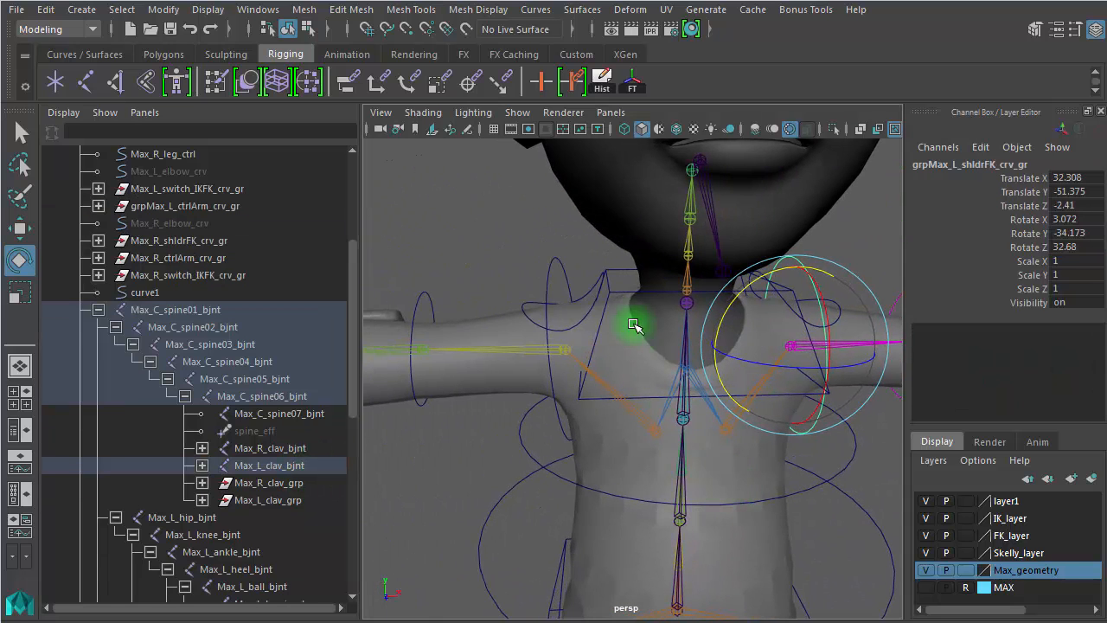
pyautogui.click(538, 245)
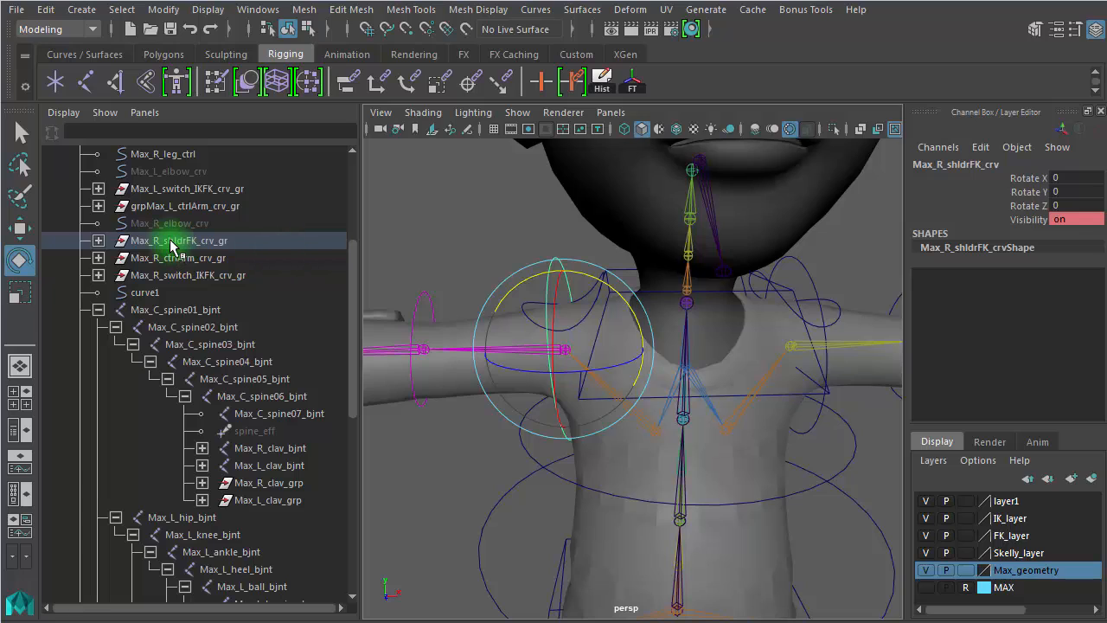
pyautogui.click(211, 248)
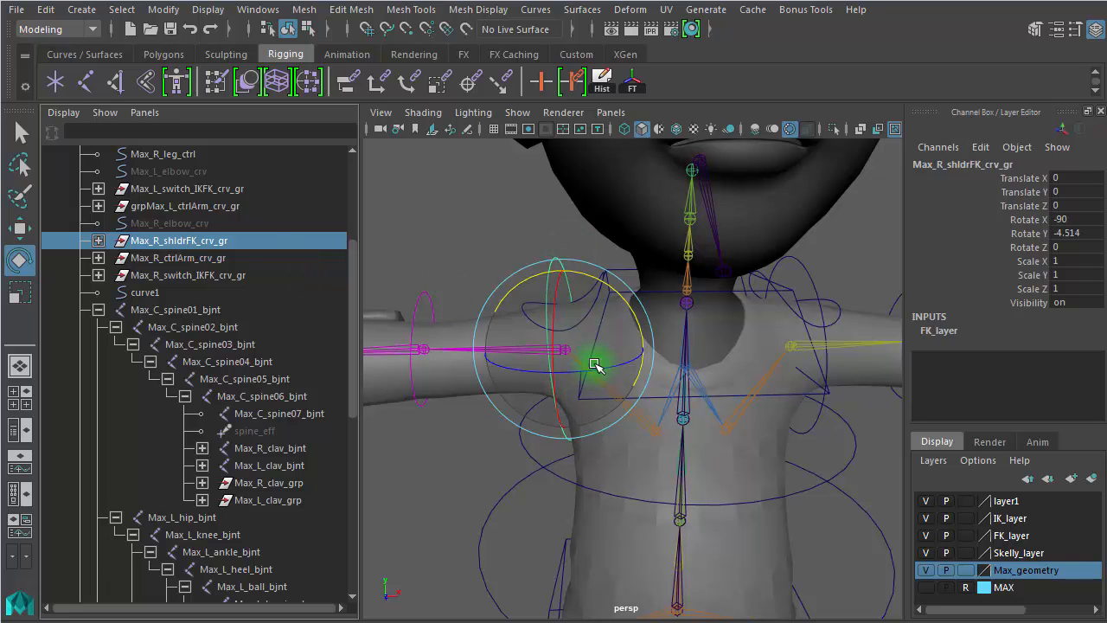
pyautogui.keyDown('alt'); pyautogui.moveTo(556, 450); pyautogui.dragTo(706, 446, button='right'); pyautogui.keyUp('alt')
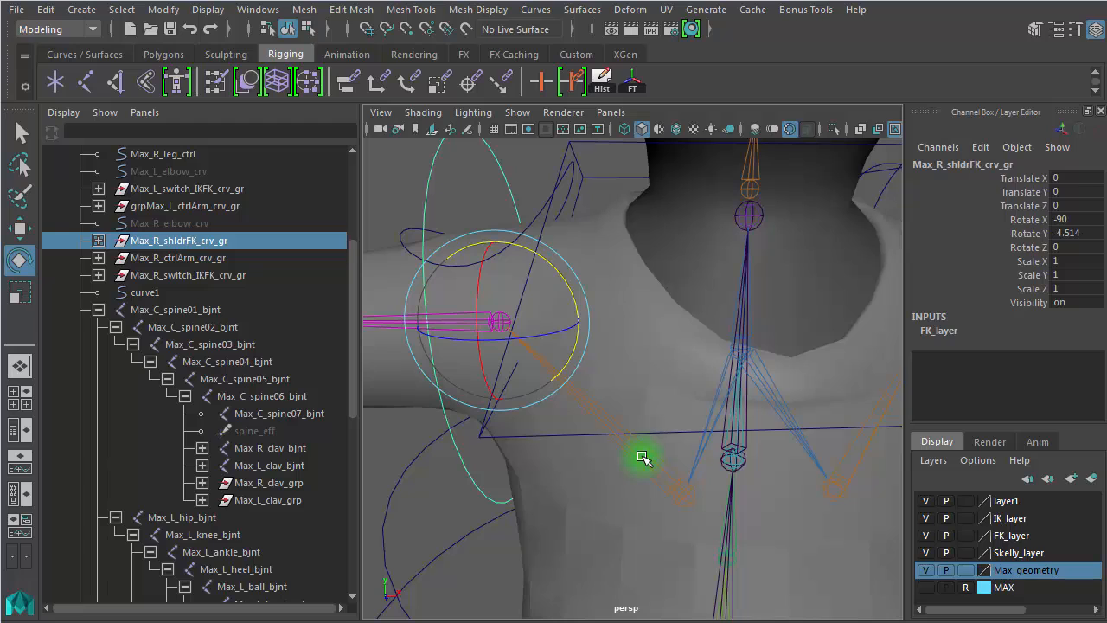
pyautogui.keyDown('shift'); pyautogui.click(643, 458); pyautogui.keyUp('shift')
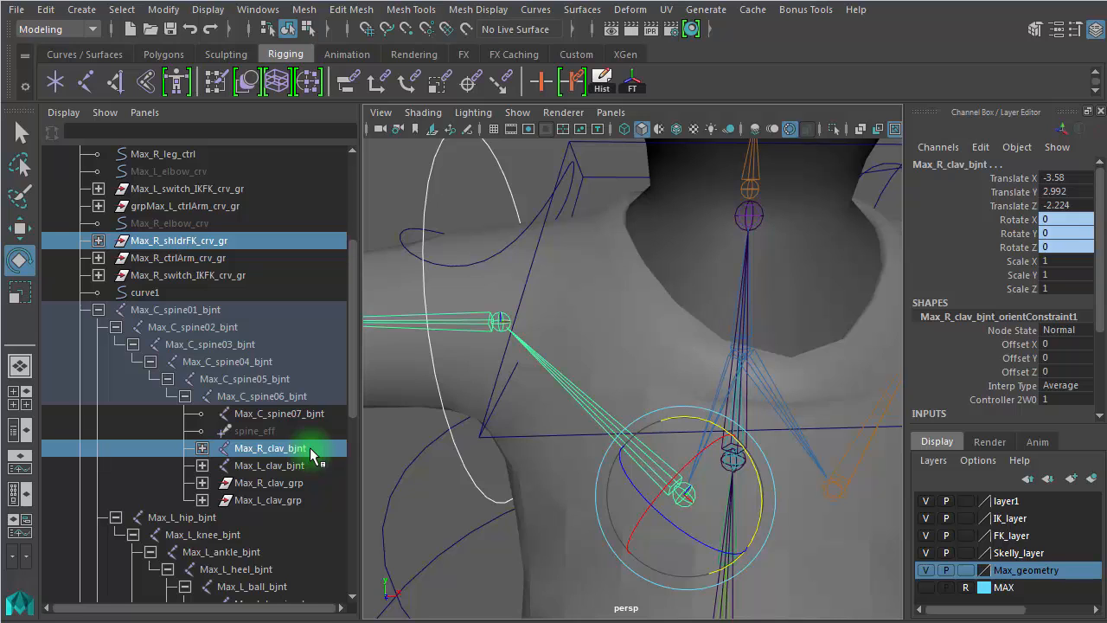
pyautogui.press('p')
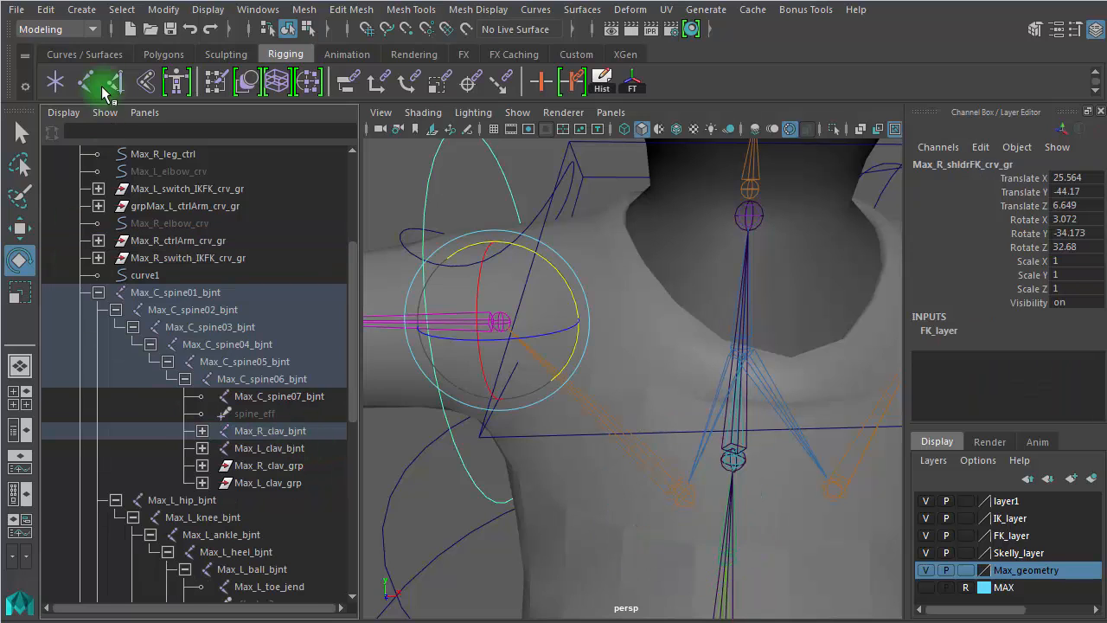
pyautogui.click(46, 12)
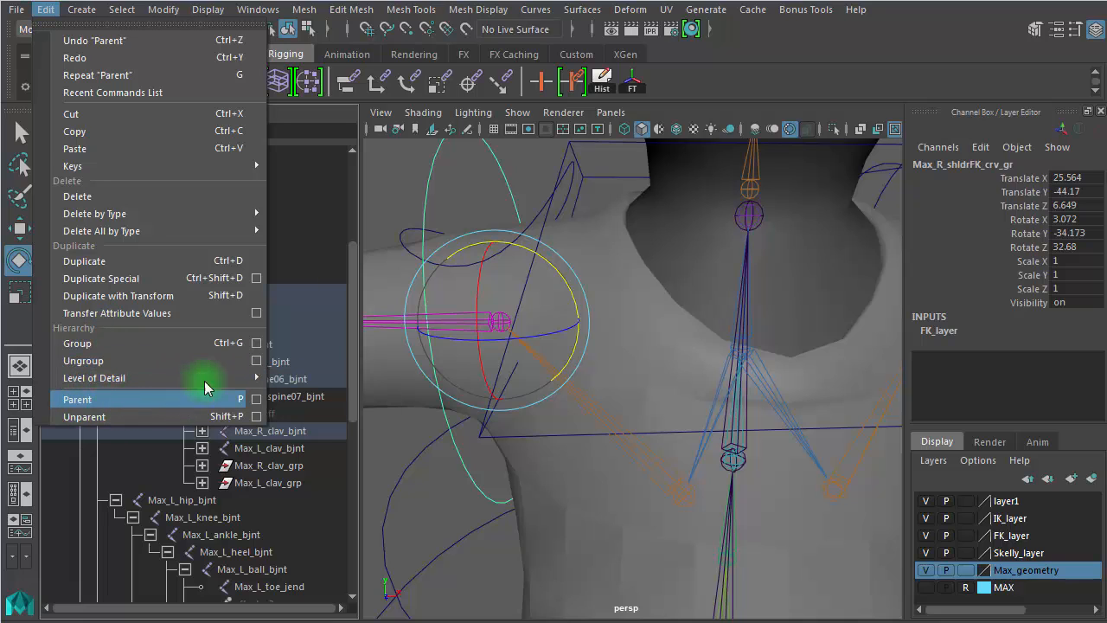
pyautogui.click(390, 181)
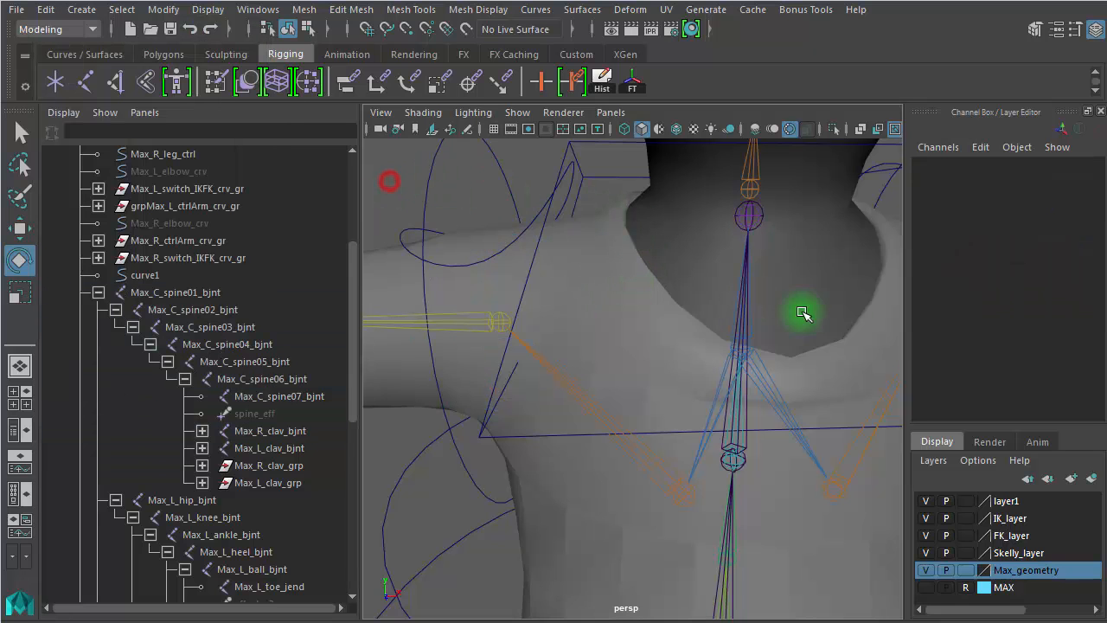
# Test how the arms and FK controls follow by moving and rotating Max_C_torso_ctrl, undoing each change
pyautogui.keyDown('alt'); pyautogui.moveTo(848, 321); pyautogui.dragTo(467, 336, button='right'); pyautogui.keyUp('alt')
pyautogui.keyDown('alt'); pyautogui.moveTo(724, 376); pyautogui.dragTo(692, 376); pyautogui.keyUp('alt')
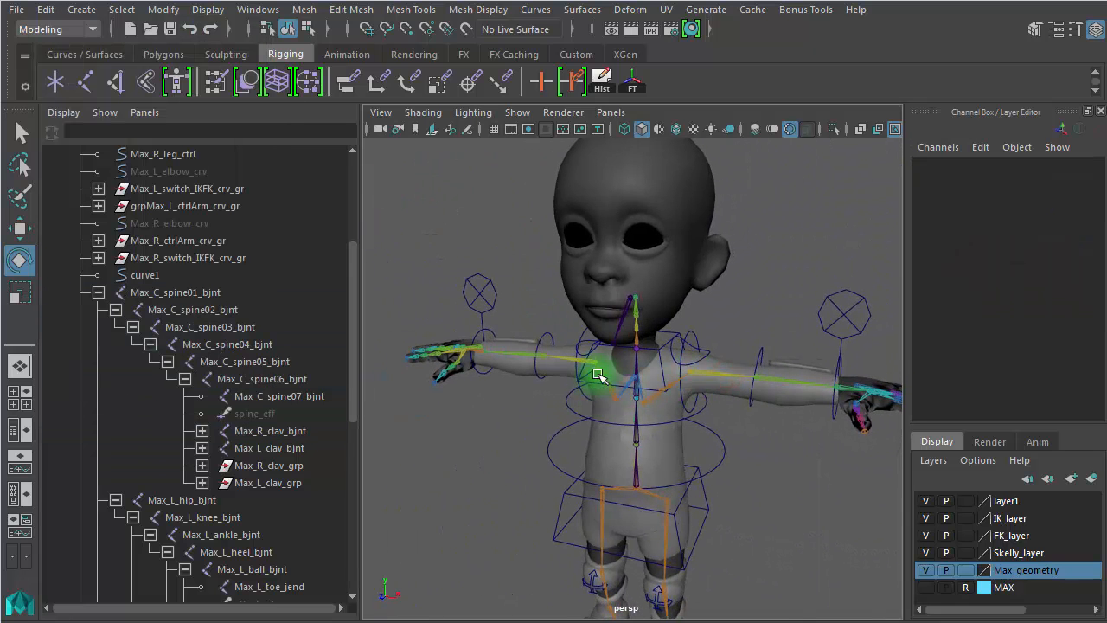
pyautogui.keyDown('alt'); pyautogui.moveTo(704, 394); pyautogui.dragTo(677, 424); pyautogui.keyUp('alt')
pyautogui.press('w')
pyautogui.moveTo(623, 357); pyautogui.dragTo(571, 405)
pyautogui.hotkey('ctrl', 'z')
pyautogui.keyDown('alt'); pyautogui.moveTo(704, 408); pyautogui.dragTo(765, 379); pyautogui.keyUp('alt')
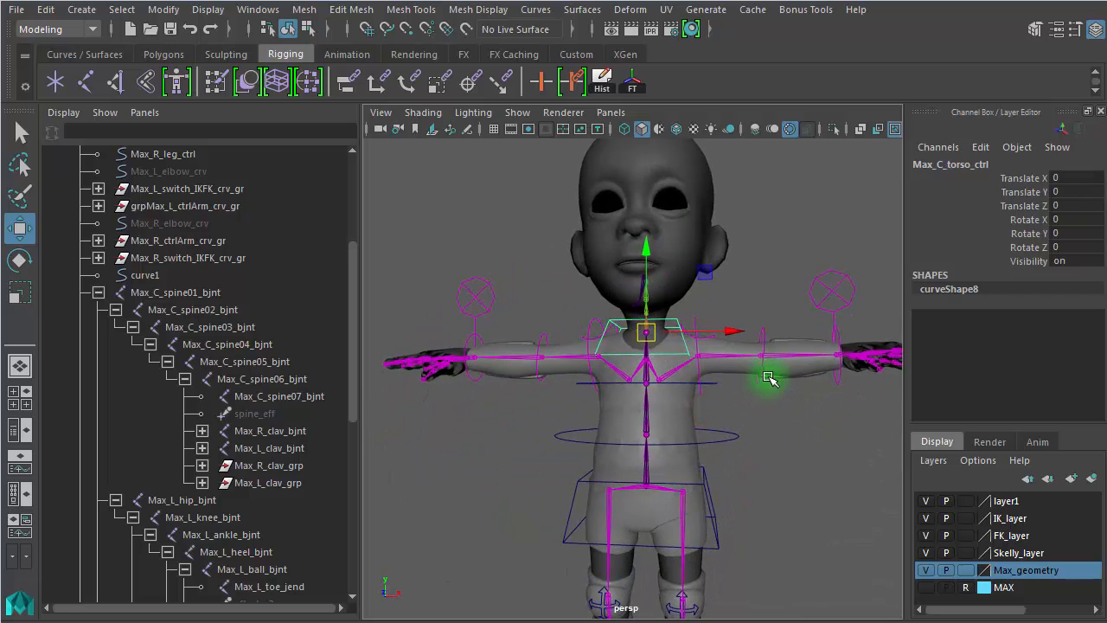
pyautogui.press('e')
pyautogui.moveTo(723, 309)
pyautogui.mouseDown()
pyautogui.moveTo(734, 396)
pyautogui.moveTo(686, 261)
pyautogui.moveTo(709, 289)
pyautogui.moveTo(710, 314)
pyautogui.mouseUp()
pyautogui.hotkey('ctrl', 'z')
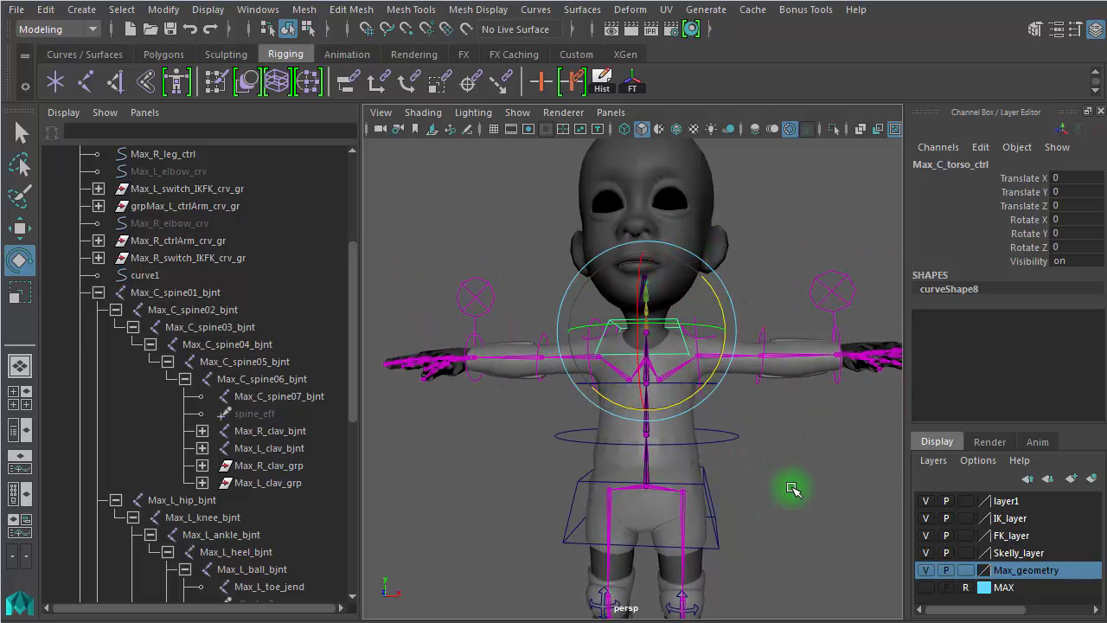
# Collapse the Max_C_spine01_bjnt hierarchy and inspect the left arm's IKFK switch and elbow FK control
pyautogui.click(98, 292)
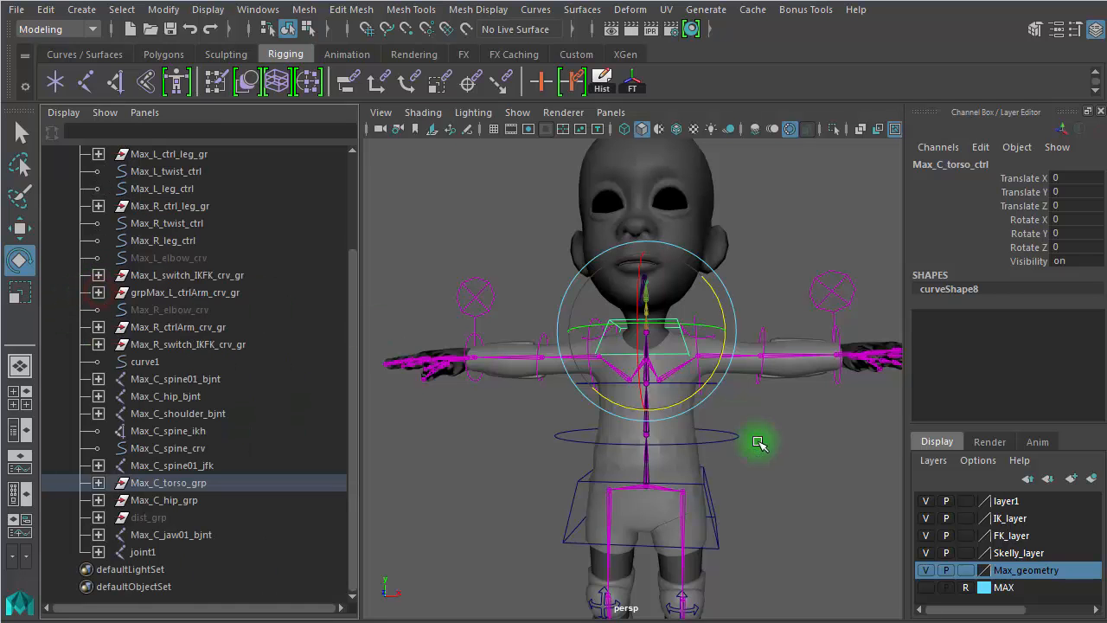
pyautogui.click(793, 459)
pyautogui.keyDown('alt'); pyautogui.moveTo(646, 446); pyautogui.dragTo(836, 453, button='right'); pyautogui.keyUp('alt')
pyautogui.keyDown('alt'); pyautogui.moveTo(782, 467); pyautogui.dragTo(563, 520, button='middle'); pyautogui.keyUp('alt')
pyautogui.keyDown('alt'); pyautogui.moveTo(597, 478); pyautogui.dragTo(569, 483); pyautogui.keyUp('alt')
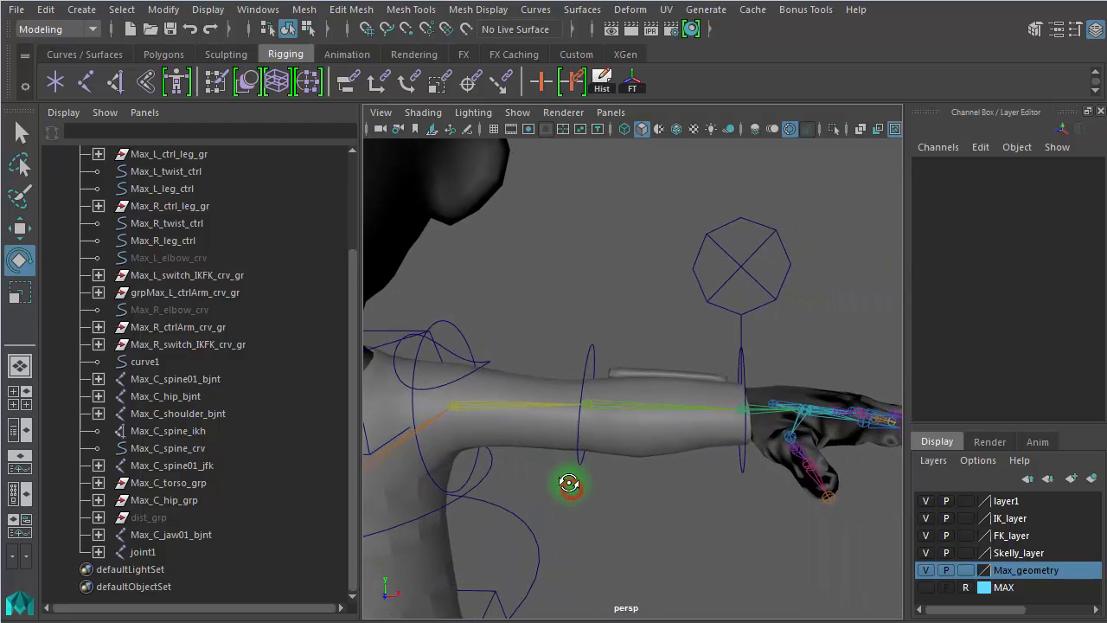
pyautogui.click(752, 259)
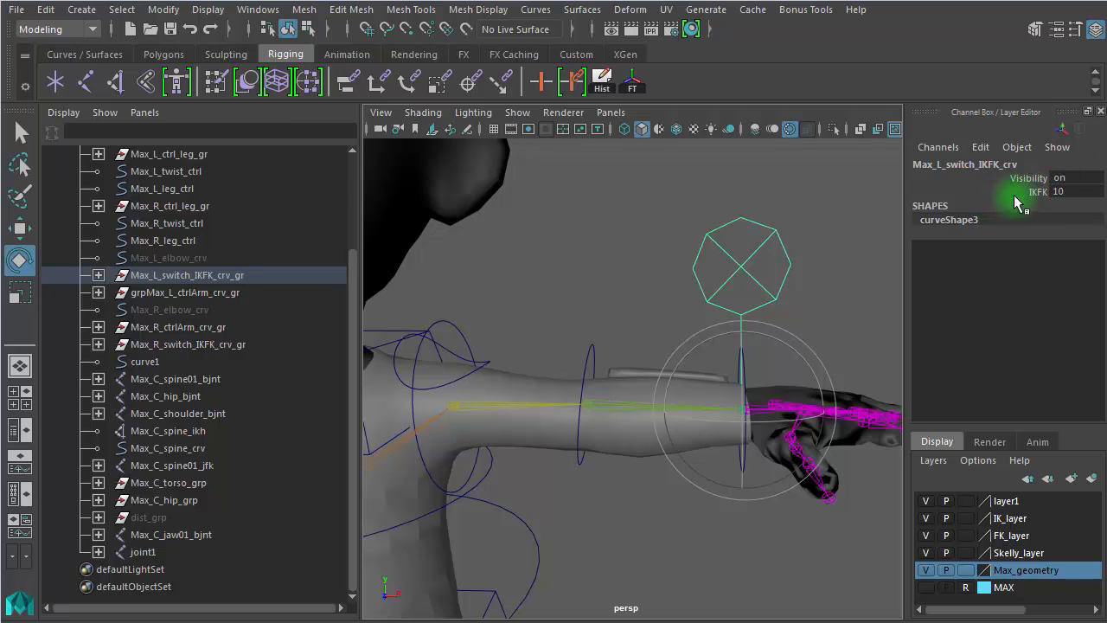
pyautogui.keyDown('alt'); pyautogui.moveTo(786, 252); pyautogui.dragTo(574, 418); pyautogui.keyUp('alt')
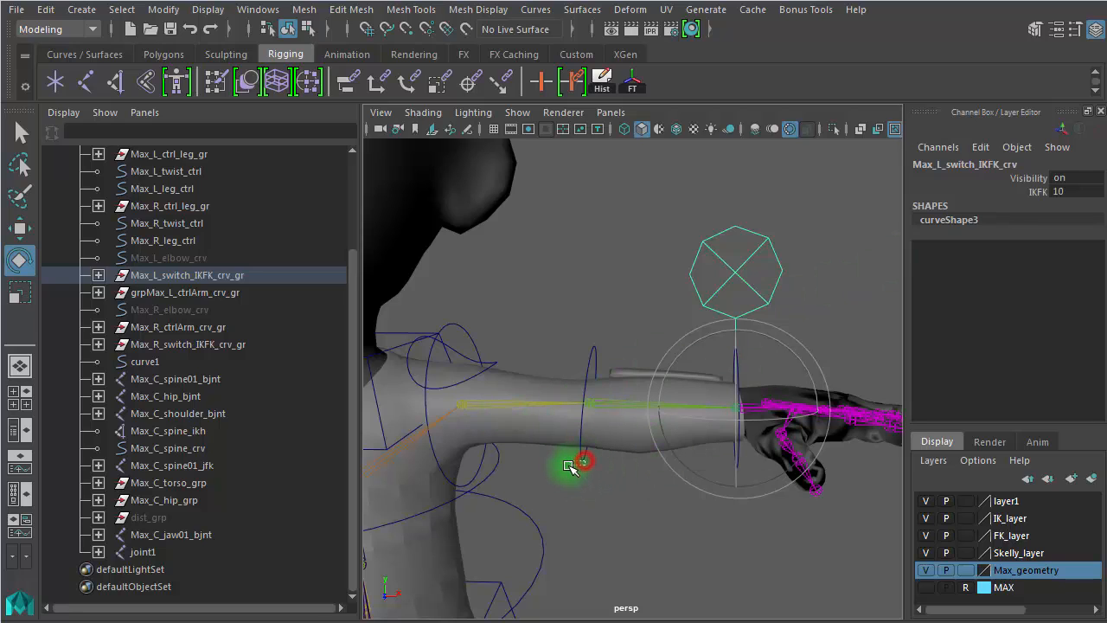
pyautogui.click(584, 436)
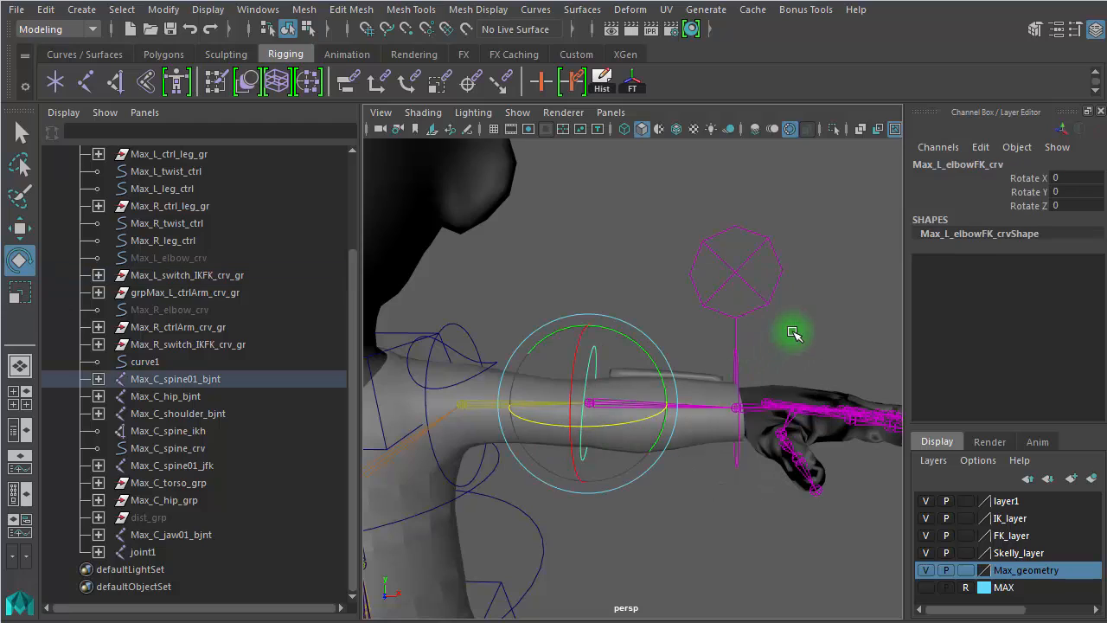
pyautogui.click(588, 267)
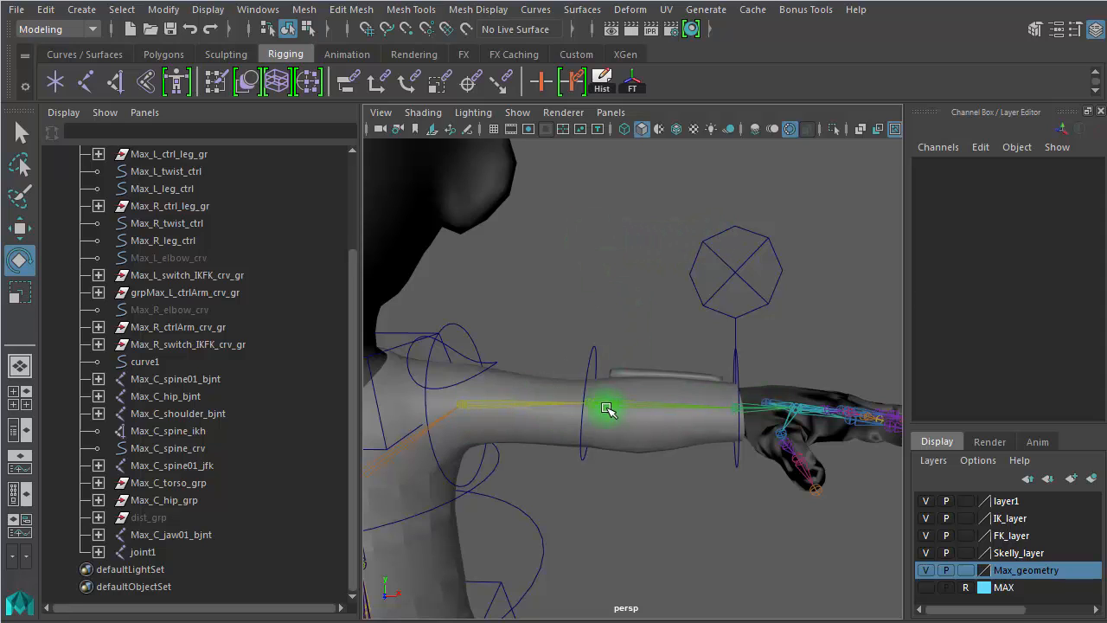
# Test the left shoulder FK joint Max_L_shldr_bFKj by moving it above the arm, comparing it with the bind joint, and undoing the move
pyautogui.keyDown('alt'); pyautogui.moveTo(588, 309); pyautogui.dragTo(696, 255, button='middle'); pyautogui.keyUp('alt')
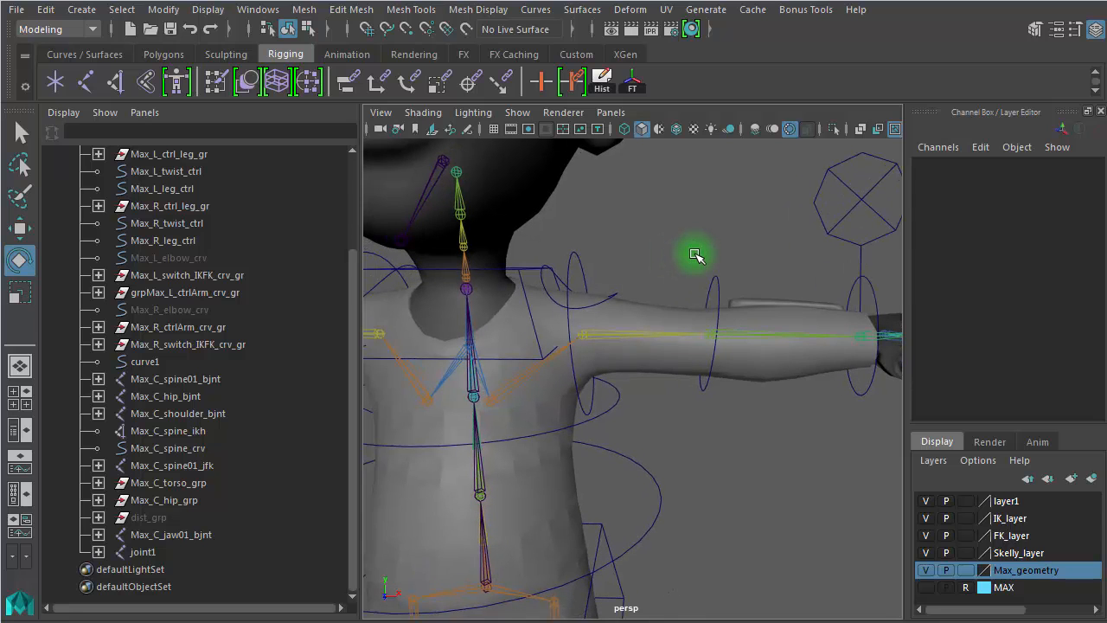
pyautogui.keyDown('alt'); pyautogui.moveTo(709, 441); pyautogui.dragTo(956, 407, button='right'); pyautogui.keyUp('alt')
pyautogui.click(503, 256)
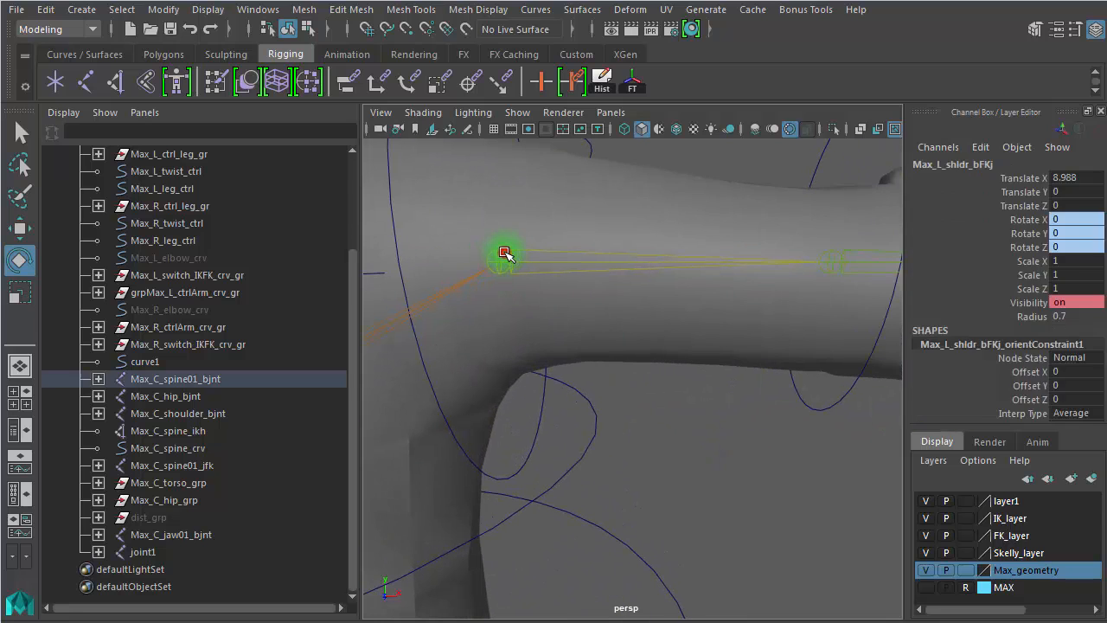
pyautogui.keyDown('alt'); pyautogui.moveTo(752, 441); pyautogui.dragTo(563, 441, button='right'); pyautogui.keyUp('alt')
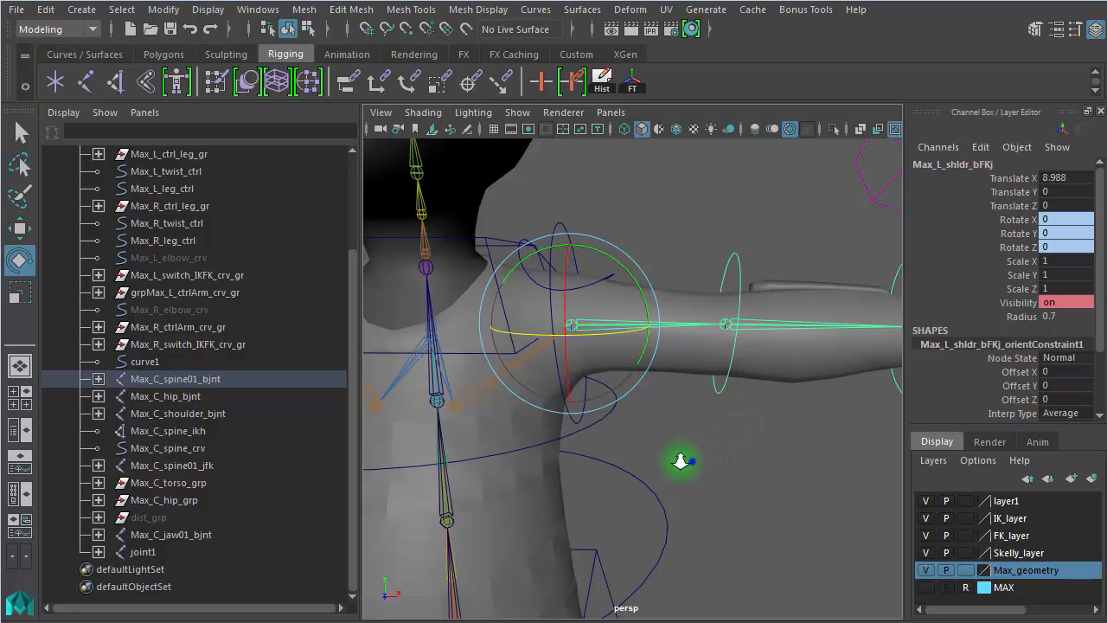
pyautogui.keyDown('alt'); pyautogui.moveTo(680, 459); pyautogui.dragTo(663, 527); pyautogui.keyUp('alt')
pyautogui.keyDown('alt'); pyautogui.moveTo(679, 500); pyautogui.dragTo(785, 490, button='right'); pyautogui.keyUp('alt')
pyautogui.press('w')
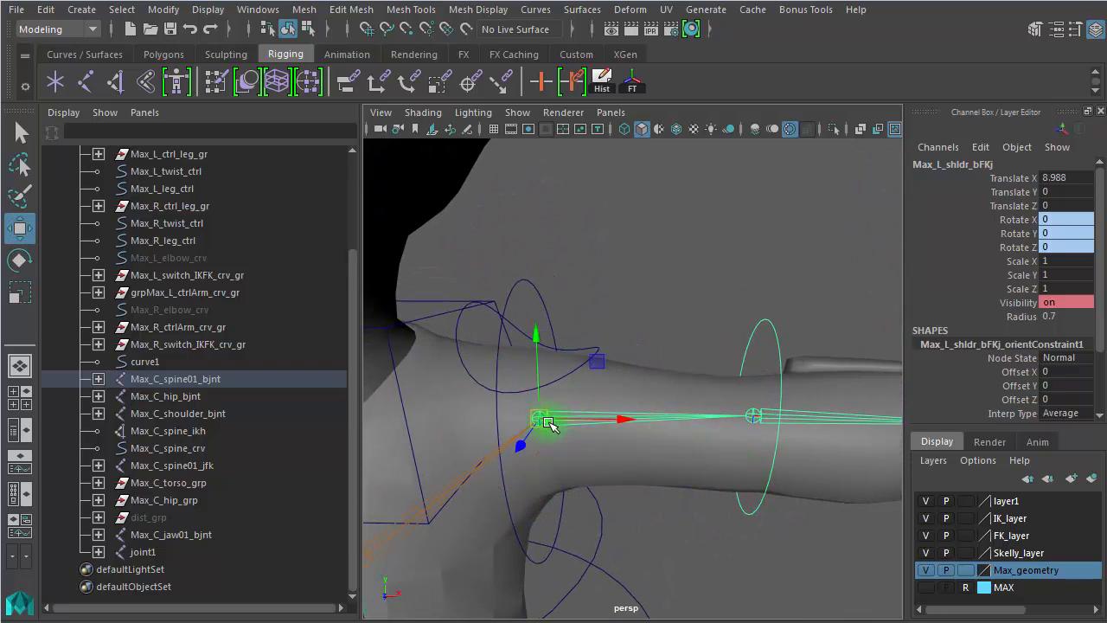
pyautogui.moveTo(543, 415); pyautogui.dragTo(558, 200)
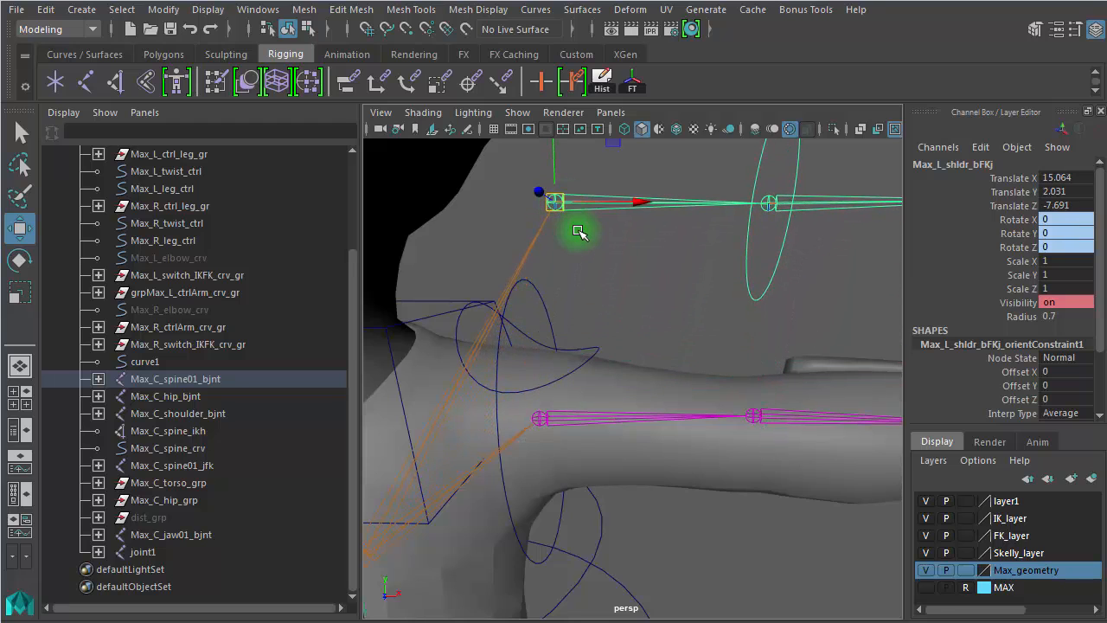
pyautogui.click(578, 424)
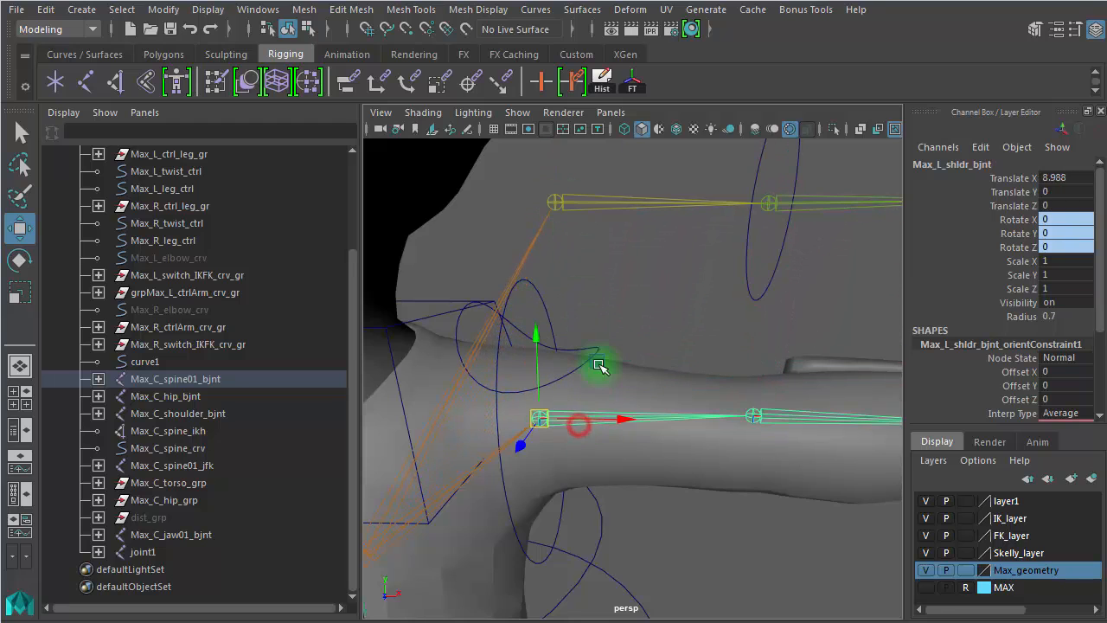
pyautogui.click(650, 296)
pyautogui.hotkey('ctrl', 'z')
pyautogui.hotkey('ctrl', 'z')
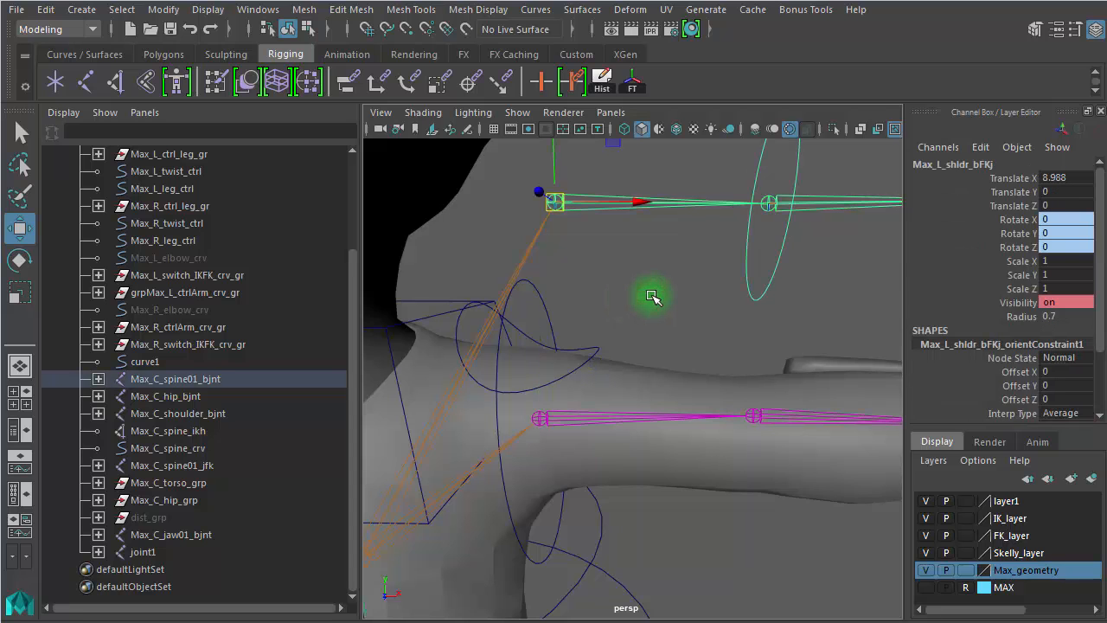
pyautogui.hotkey('ctrl', 'z')
# Set the IKFK attribute of the left arm switch Max_L_switch_IKFK_crv to 0
pyautogui.keyDown('alt'); pyautogui.moveTo(779, 357); pyautogui.dragTo(558, 337, button='right'); pyautogui.keyUp('alt')
pyautogui.moveTo(813, 296); pyautogui.dragTo(763, 305)
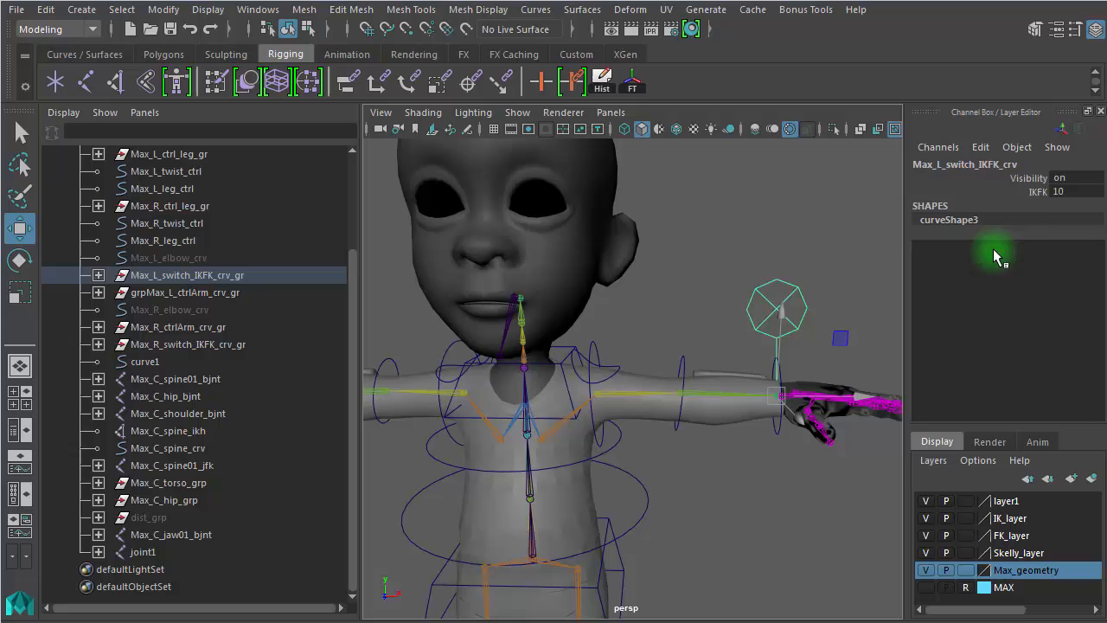
pyautogui.click(1043, 191)
pyautogui.moveTo(769, 230); pyautogui.dragTo(520, 265, button='middle')
# Test the left shoulder IK joint Max_L_shldr_bIKj by moving it above the shoulder, undo the move and clear the selection
pyautogui.keyDown('alt'); pyautogui.moveTo(633, 496); pyautogui.dragTo(616, 435, button='right'); pyautogui.keyUp('alt')
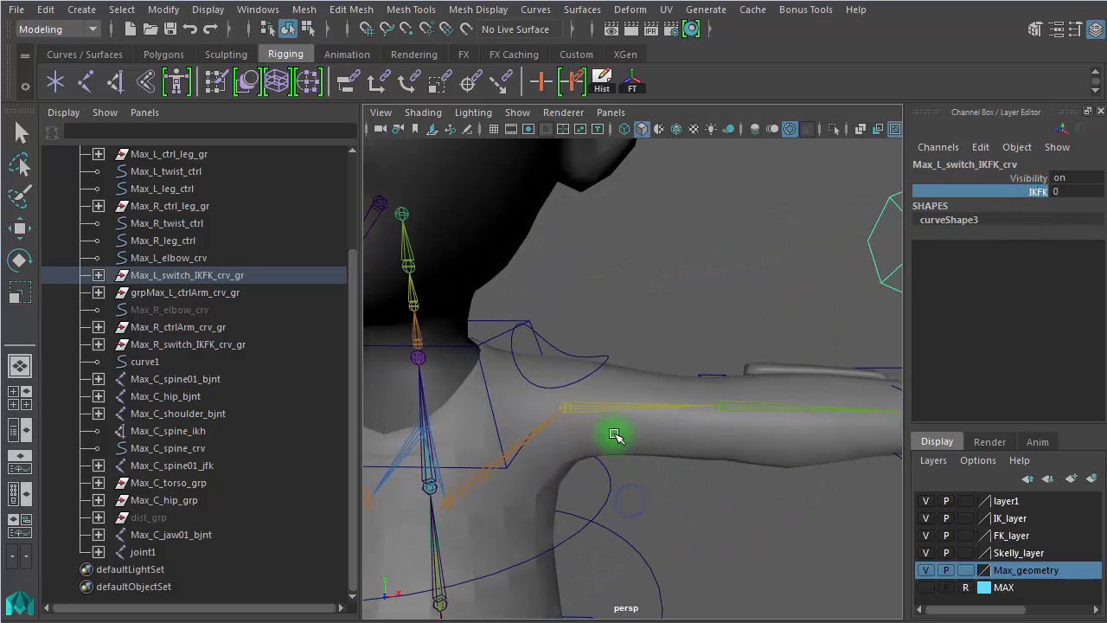
pyautogui.click(608, 413)
pyautogui.press('w')
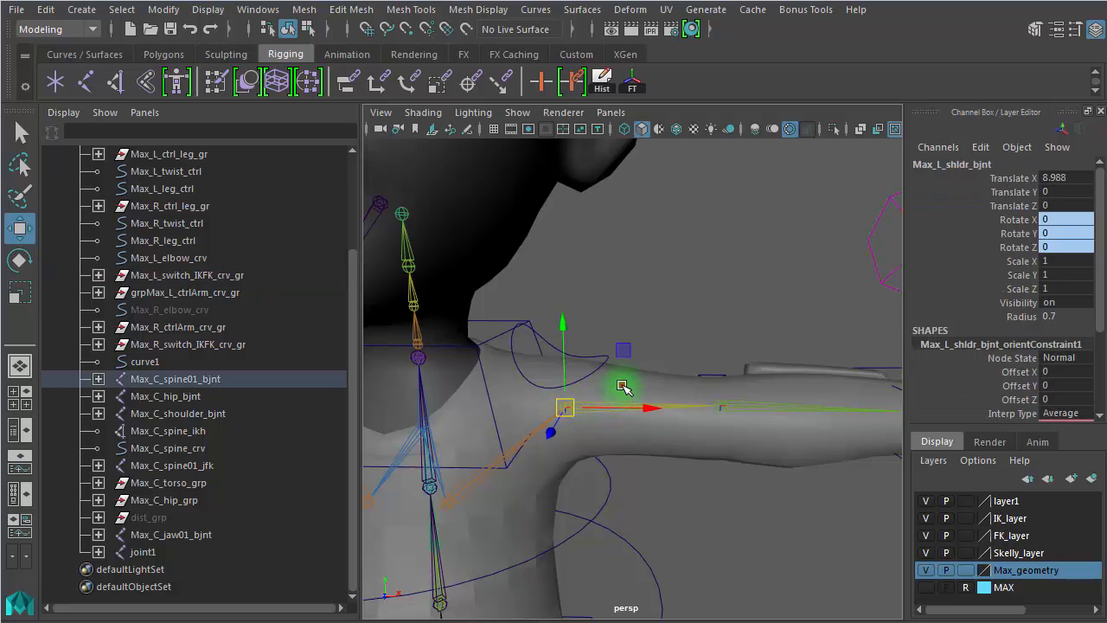
pyautogui.click(556, 413)
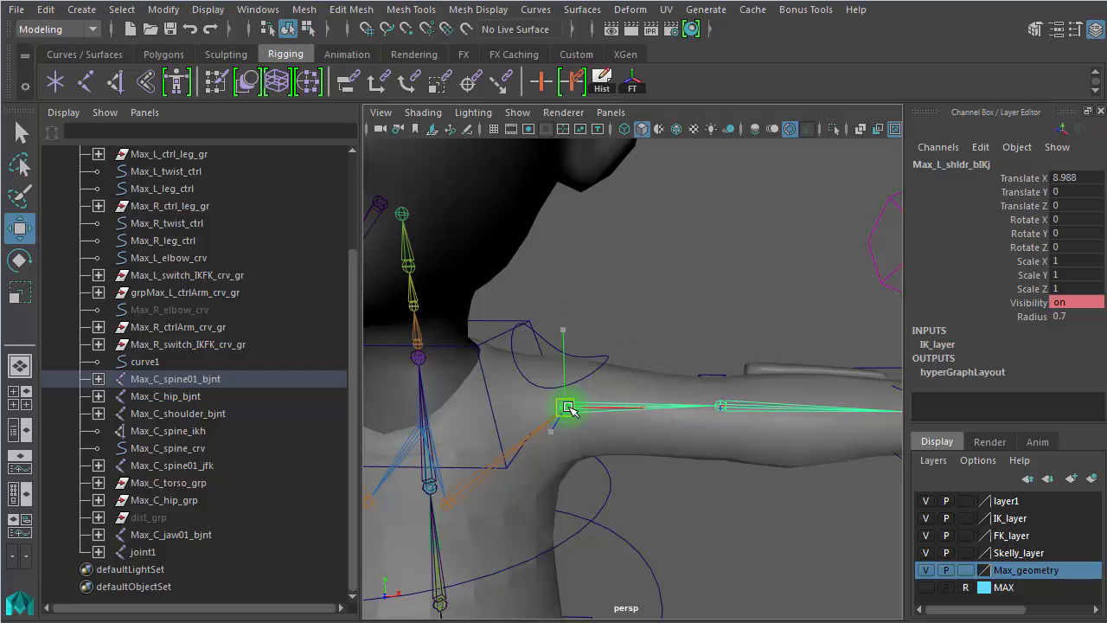
pyautogui.moveTo(567, 408); pyautogui.dragTo(601, 184)
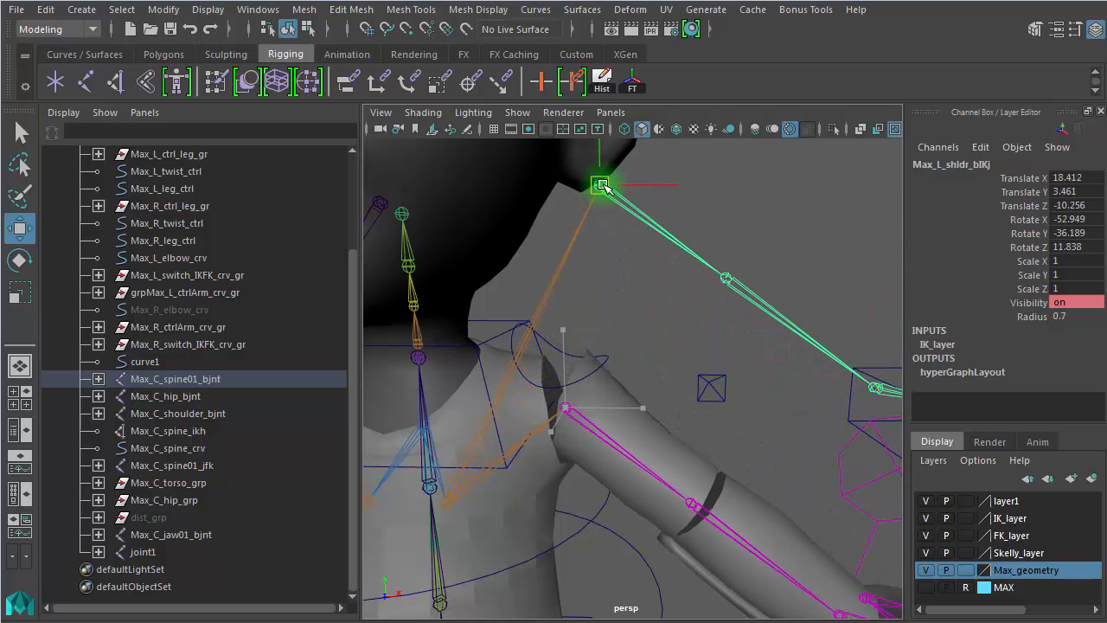
pyautogui.keyDown('alt'); pyautogui.moveTo(700, 323); pyautogui.dragTo(615, 353, button='right'); pyautogui.keyUp('alt')
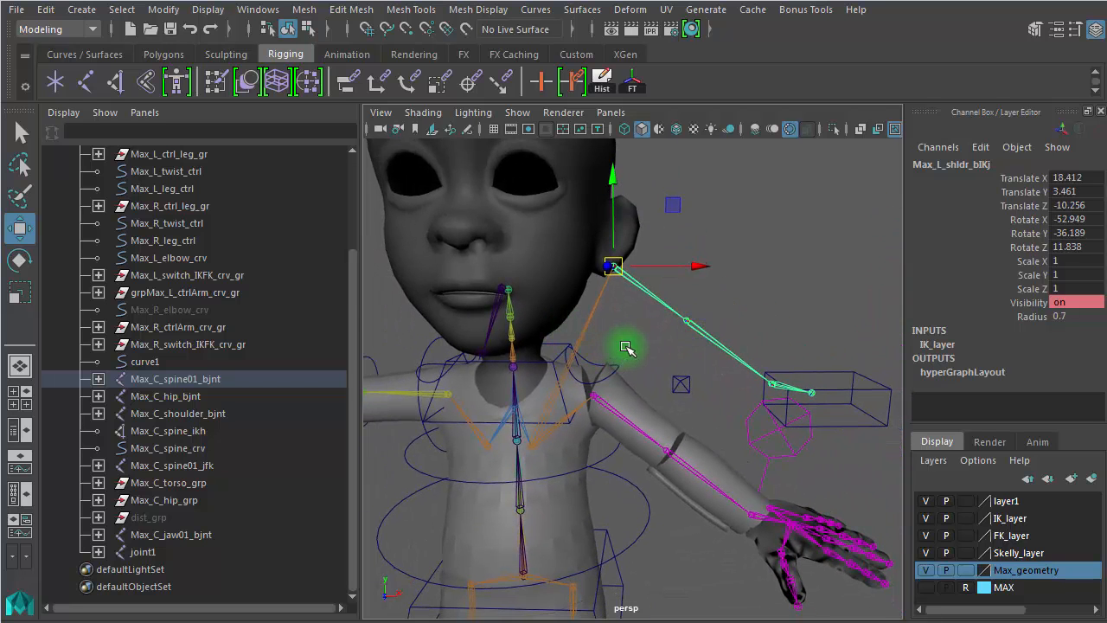
pyautogui.hotkey('ctrl', 'z')
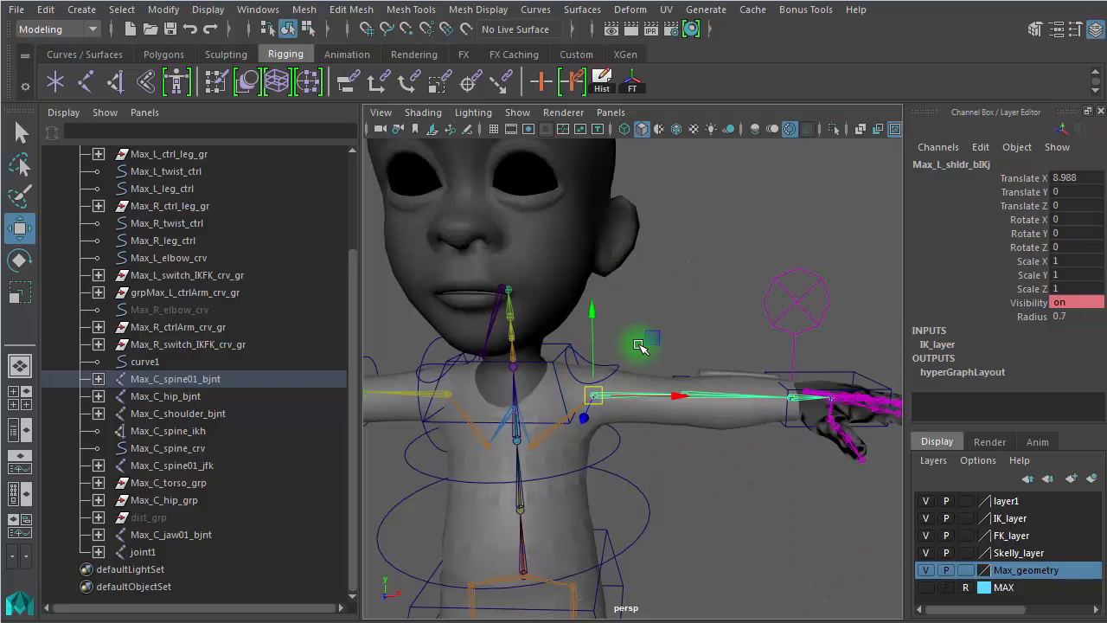
pyautogui.click(716, 510)
pyautogui.keyDown('alt'); pyautogui.moveTo(632, 514); pyautogui.dragTo(700, 522, button='right'); pyautogui.keyUp('alt')
pyautogui.keyDown('alt'); pyautogui.moveTo(700, 521); pyautogui.dragTo(853, 413, button='middle'); pyautogui.keyUp('alt')
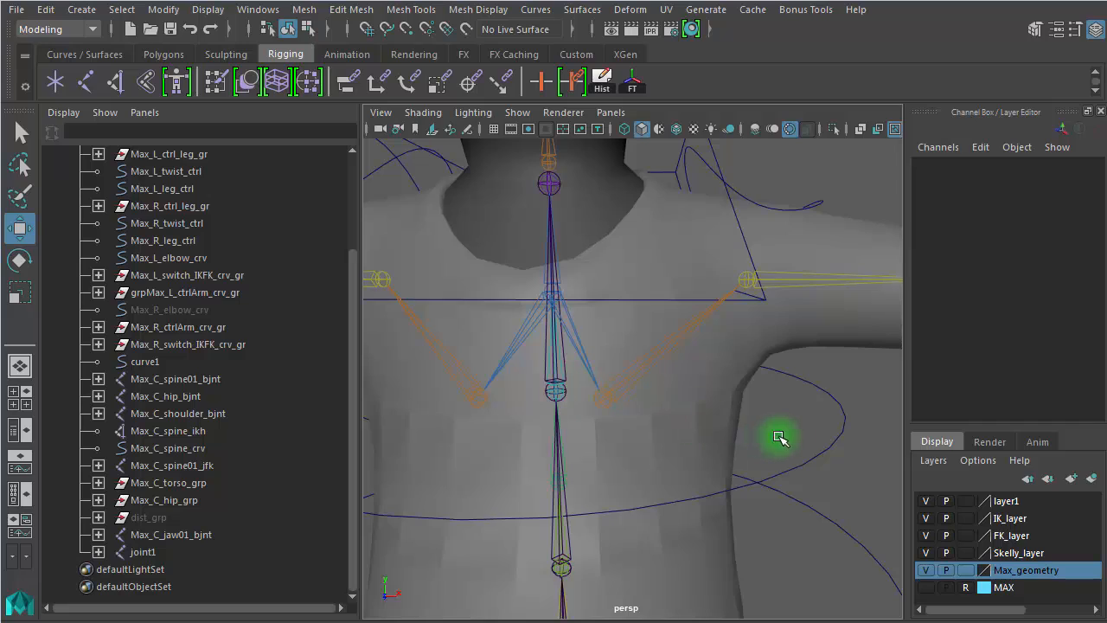
pyautogui.keyDown('alt'); pyautogui.moveTo(780, 438); pyautogui.dragTo(522, 390, button='right'); pyautogui.keyUp('alt')
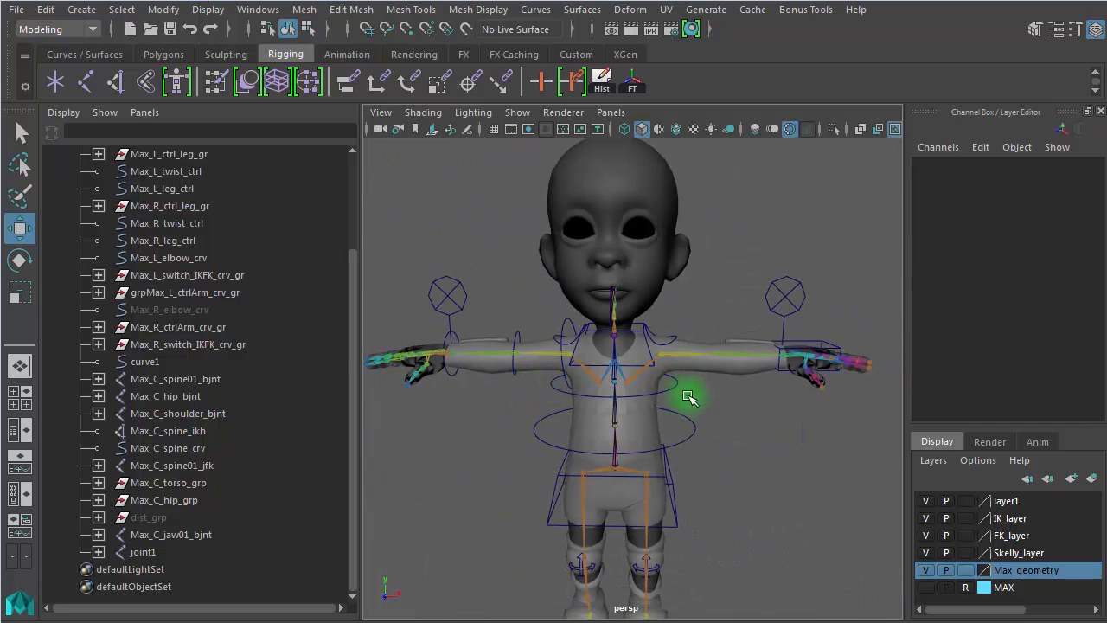
# Test the jaw joint Max_C_jaw01_bjnt by moving it away from the head, and undo the change
pyautogui.keyDown('alt'); pyautogui.moveTo(689, 398); pyautogui.dragTo(507, 416); pyautogui.keyUp('alt')
pyautogui.keyDown('alt'); pyautogui.moveTo(507, 415); pyautogui.dragTo(804, 416, button='right'); pyautogui.keyUp('alt')
pyautogui.keyDown('alt'); pyautogui.moveTo(804, 415); pyautogui.dragTo(831, 610, button='middle'); pyautogui.keyUp('alt')
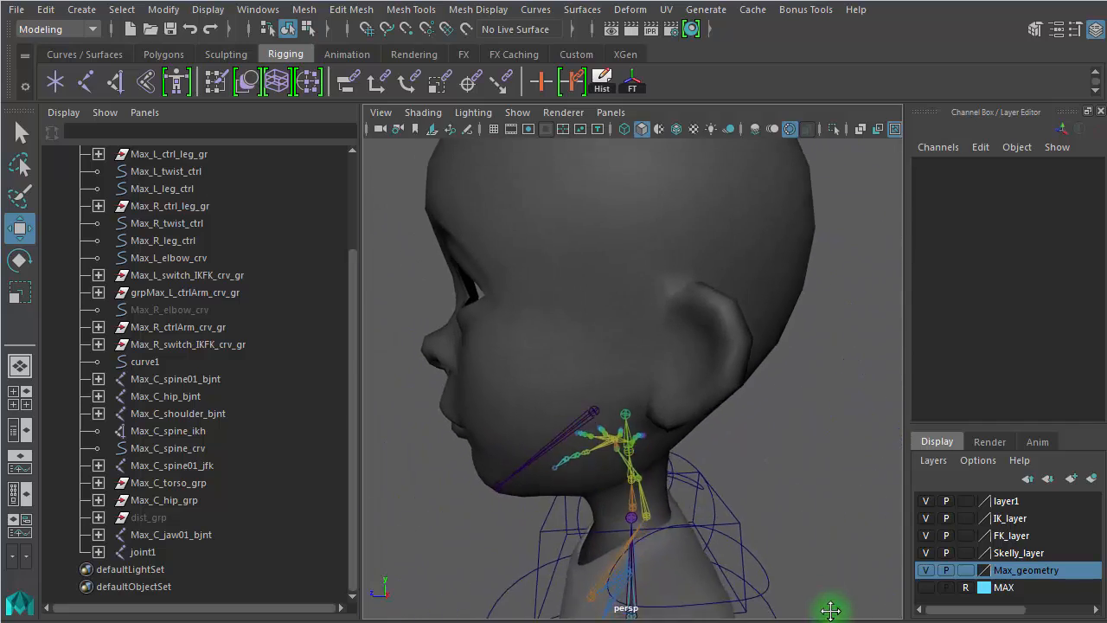
pyautogui.keyDown('alt'); pyautogui.moveTo(831, 610); pyautogui.dragTo(684, 453); pyautogui.keyUp('alt')
pyautogui.click(610, 454)
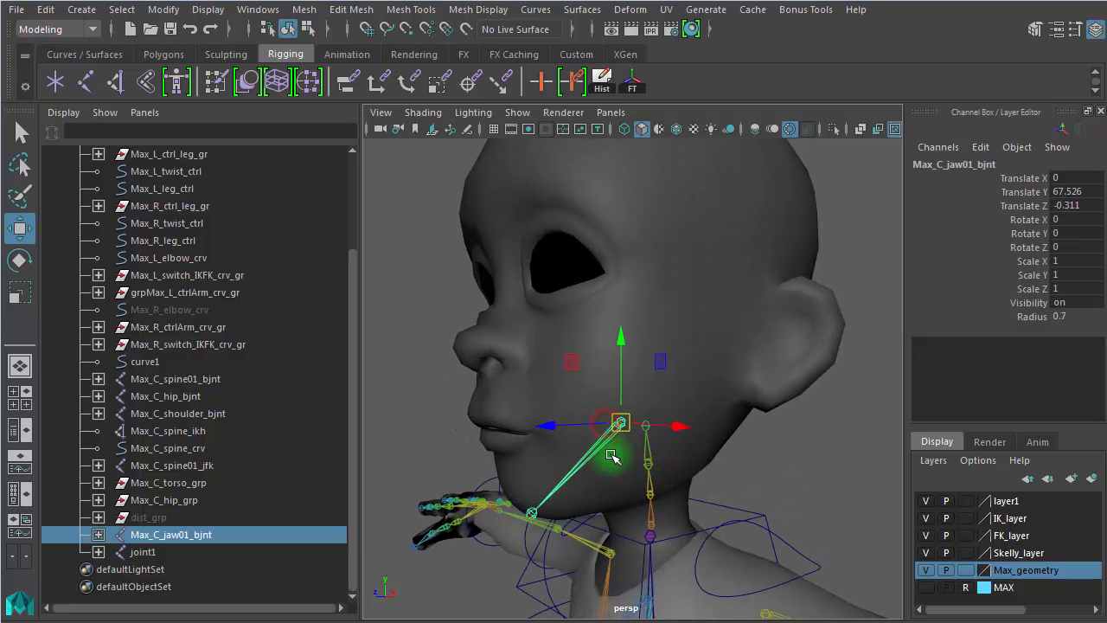
pyautogui.click(588, 435)
pyautogui.press('e')
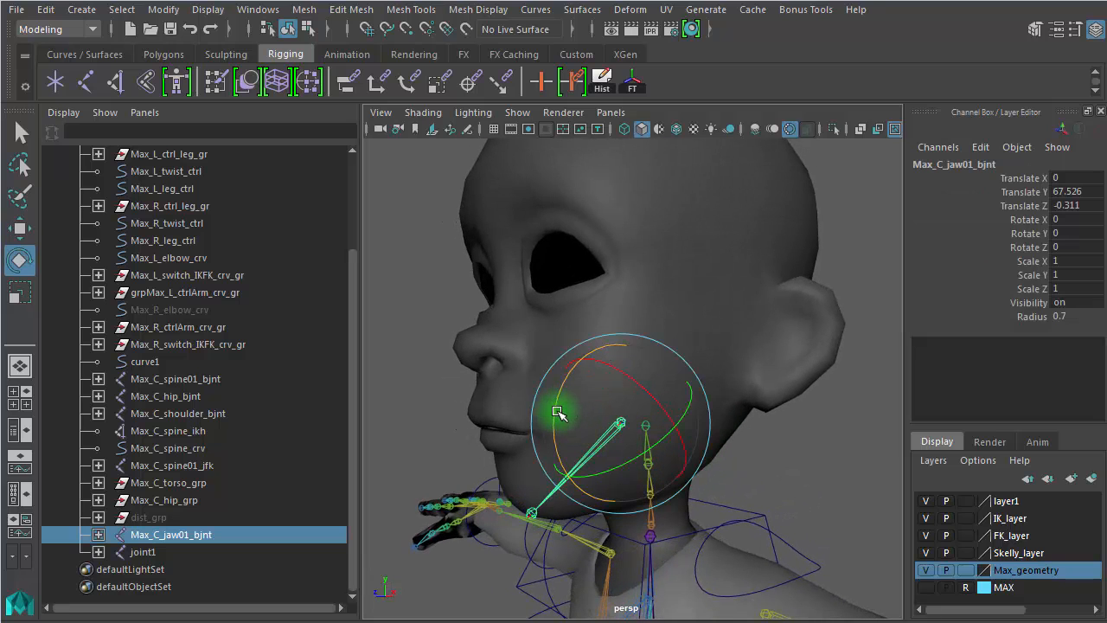
pyautogui.moveTo(557, 412); pyautogui.dragTo(494, 303)
pyautogui.hotkey('ctrl', 'z')
pyautogui.press('w')
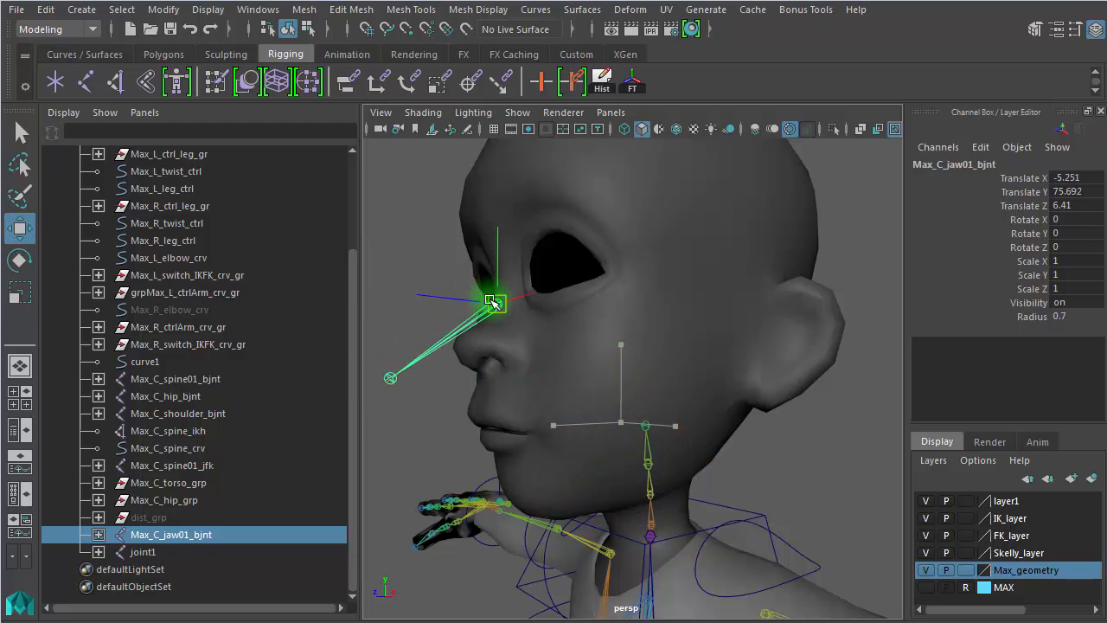
pyautogui.hotkey('ctrl', 'z')
# Test the neck base joint joint1 by moving it upward, and undo the move
pyautogui.click(675, 517)
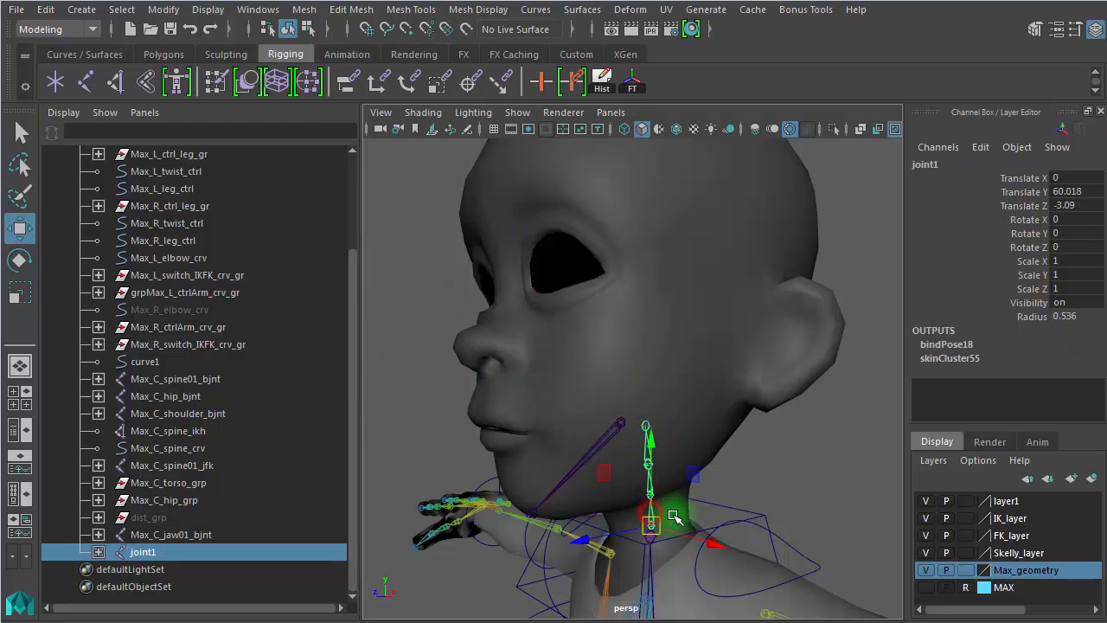
pyautogui.moveTo(663, 525); pyautogui.dragTo(686, 416)
pyautogui.hotkey('ctrl', 'z')
# Examine the jaw joint and the child joints under joint1, and collapse the joint1 hierarchy
pyautogui.scroll(5, 680, 472)
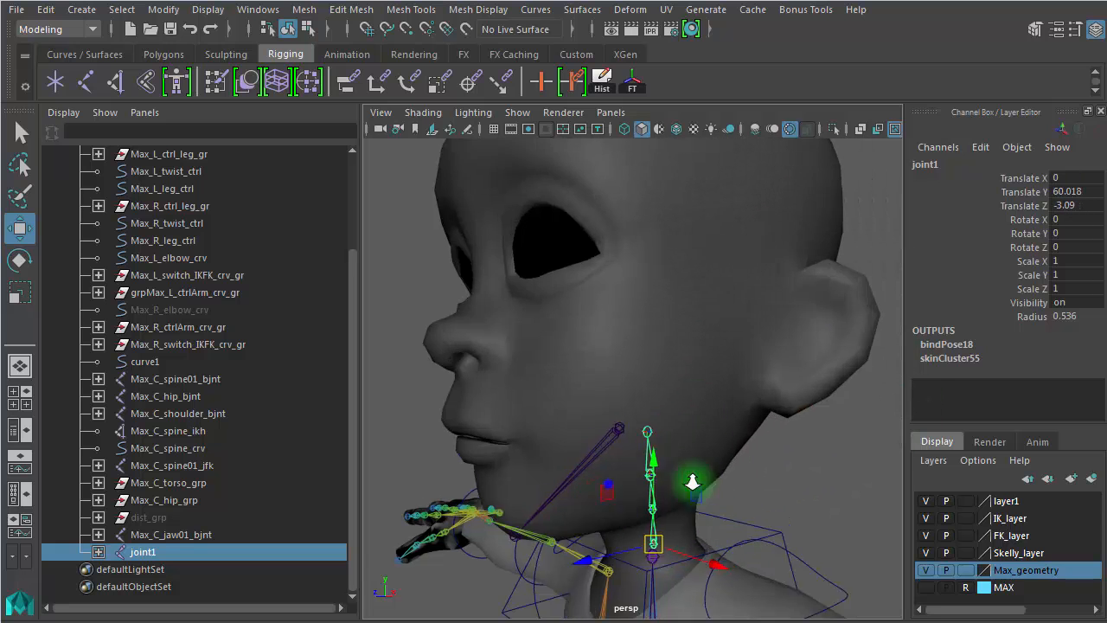
pyautogui.keyDown('alt'); pyautogui.moveTo(680, 474); pyautogui.dragTo(533, 516); pyautogui.keyUp('alt')
pyautogui.click(561, 493)
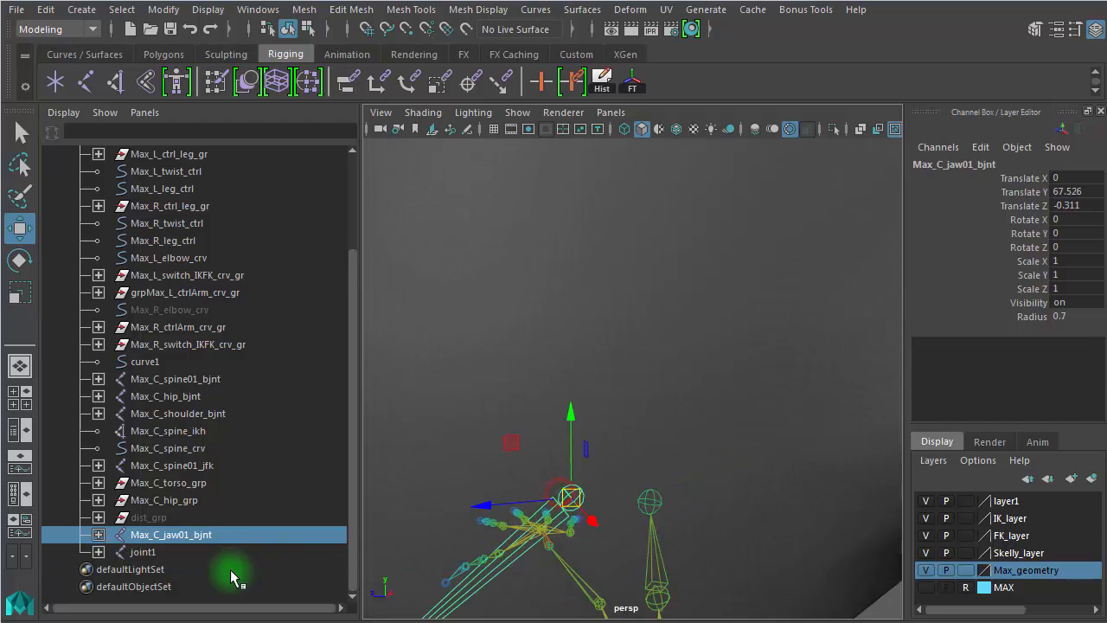
pyautogui.click(148, 553)
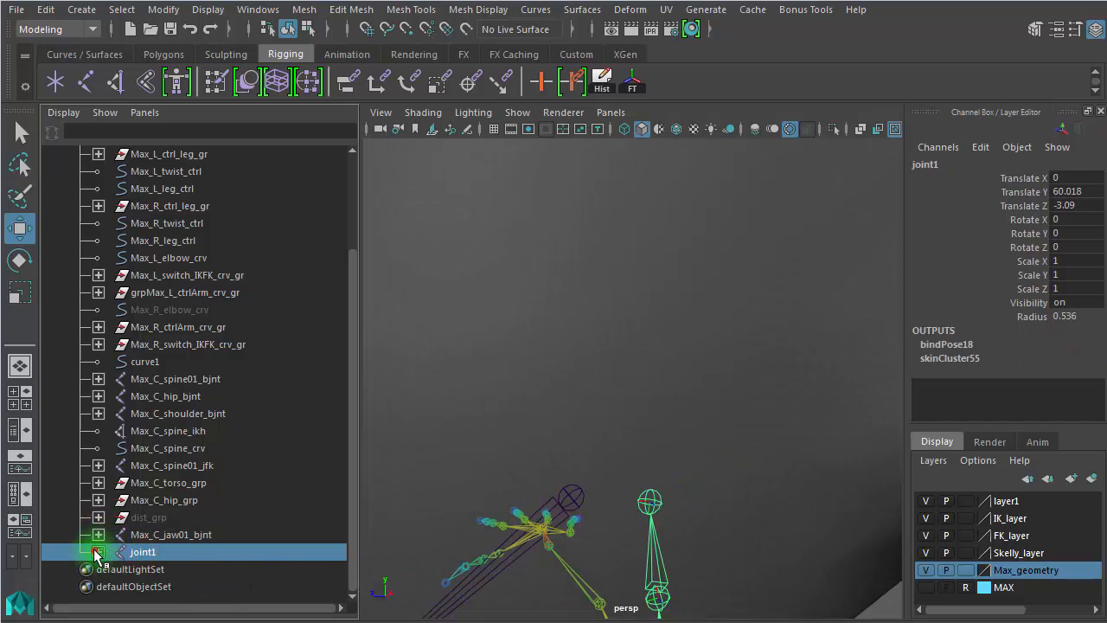
pyautogui.click(98, 552)
pyautogui.click(115, 569)
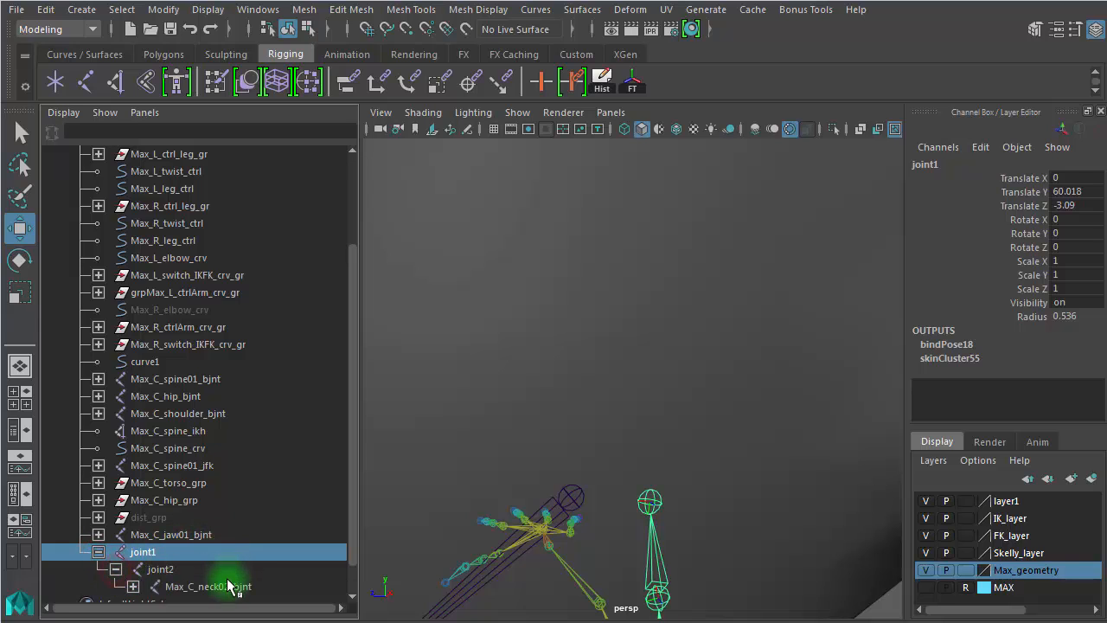
pyautogui.click(229, 587)
pyautogui.click(173, 552)
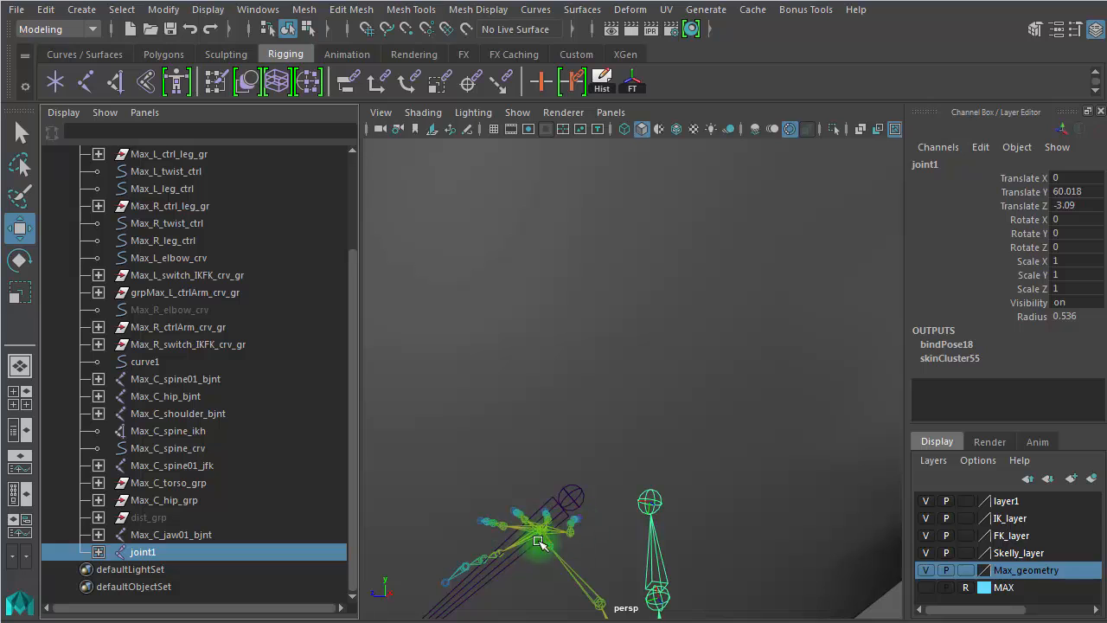
# Parent the jaw joint Max_C_jaw01_bjnt to the head joint Max_C_head01_bjnt
pyautogui.keyDown('alt'); pyautogui.moveTo(662, 504); pyautogui.dragTo(644, 410); pyautogui.keyUp('alt')
pyautogui.click(549, 437)
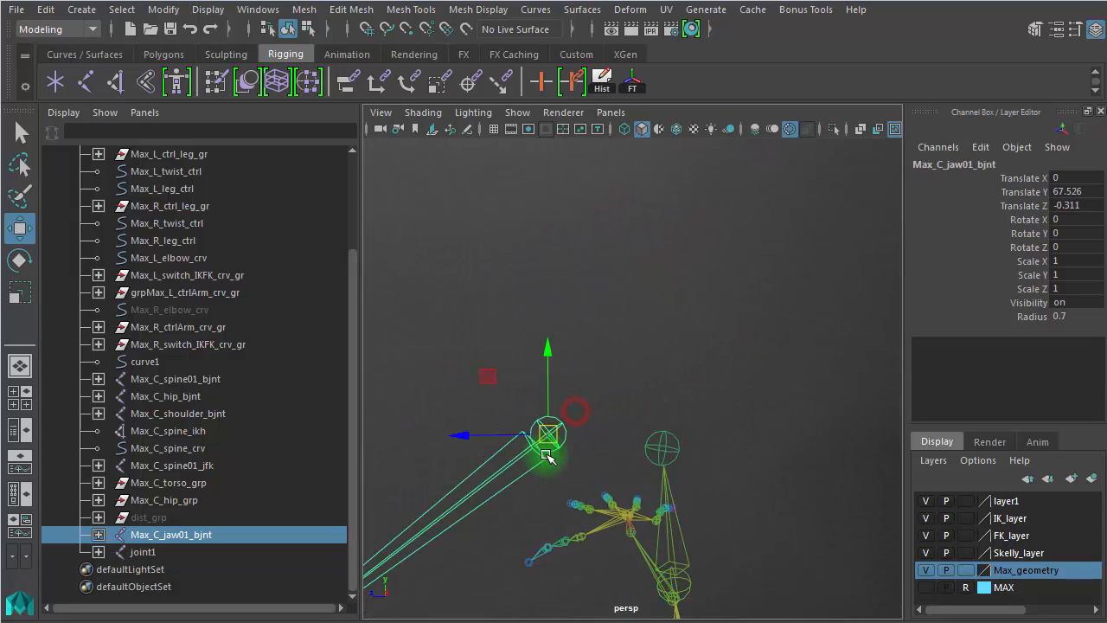
pyautogui.click(668, 432)
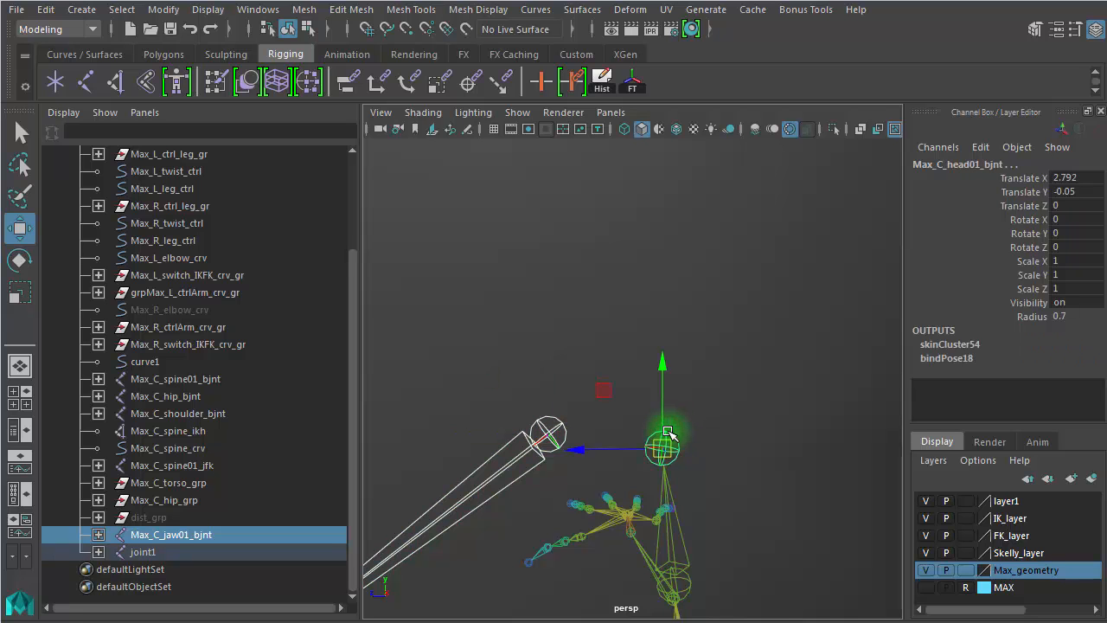
pyautogui.press('Up')
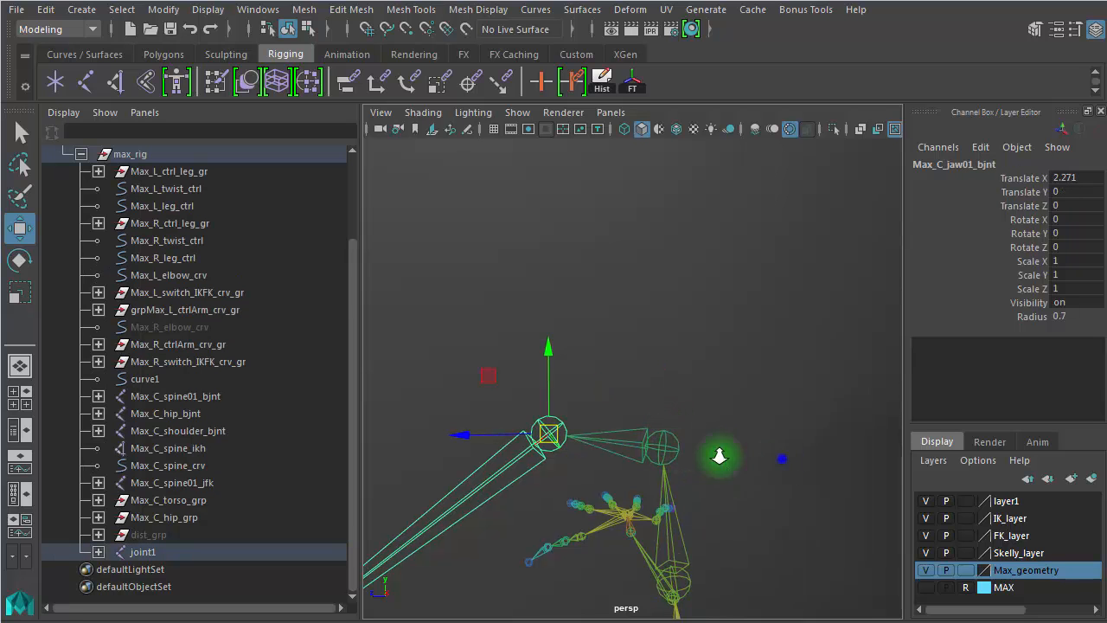
# Test how the head and jaw joints follow by moving joint1, undo the move, inspect the jaw joint and clear the selection
pyautogui.scroll(-6, 692, 455)
pyautogui.click(646, 464)
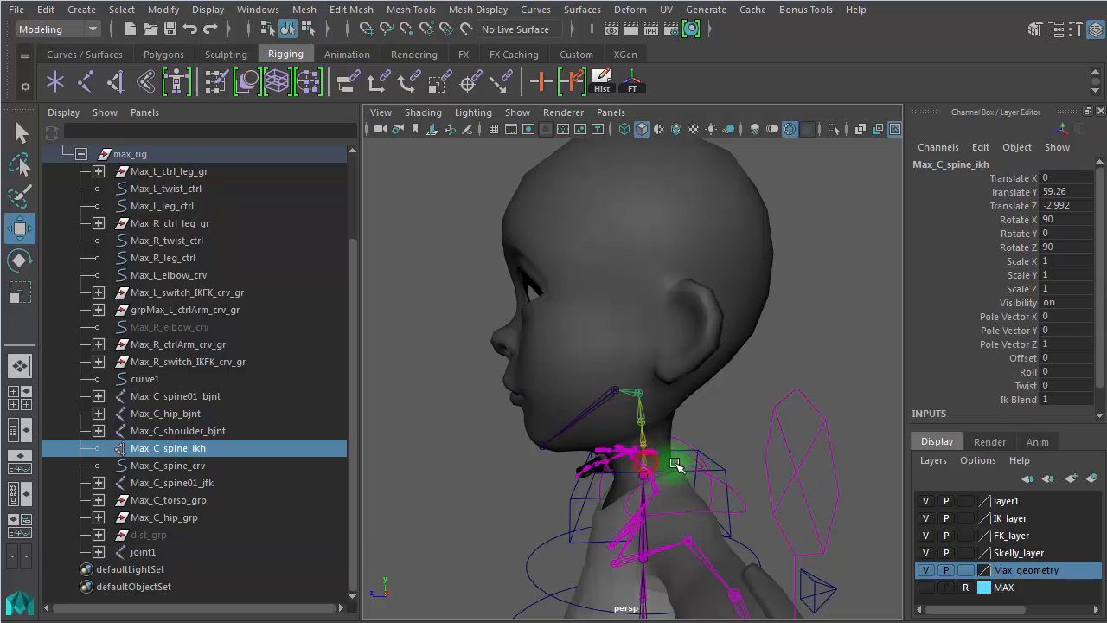
pyautogui.keyDown('alt'); pyautogui.moveTo(673, 462); pyautogui.dragTo(705, 431); pyautogui.keyUp('alt')
pyautogui.click(650, 463)
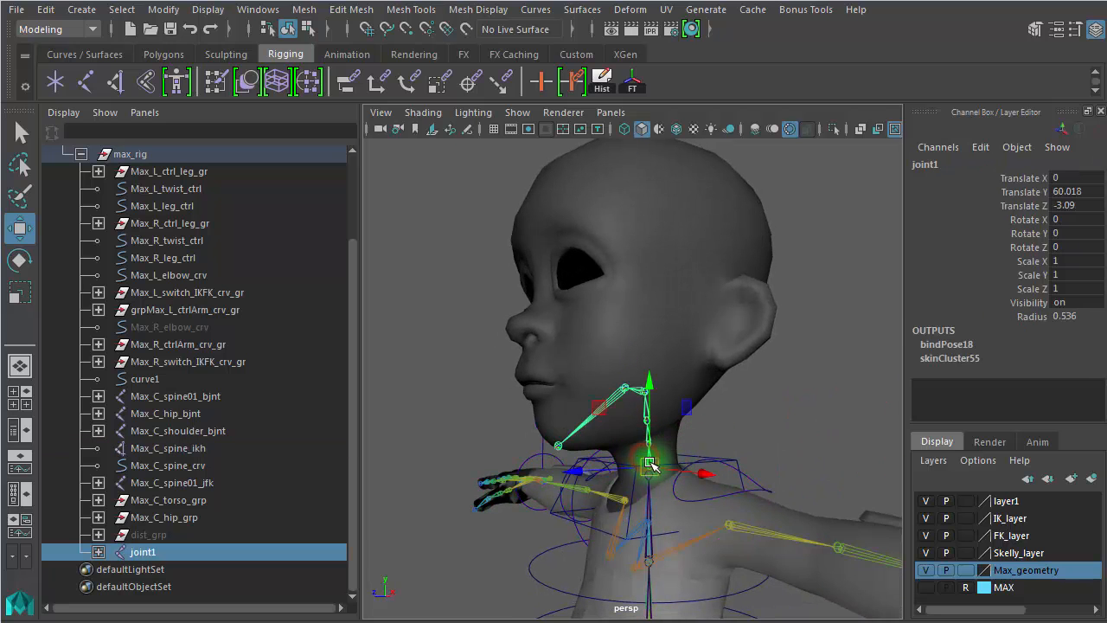
pyautogui.moveTo(650, 465); pyautogui.dragTo(627, 381)
pyautogui.hotkey('ctrl', 'z')
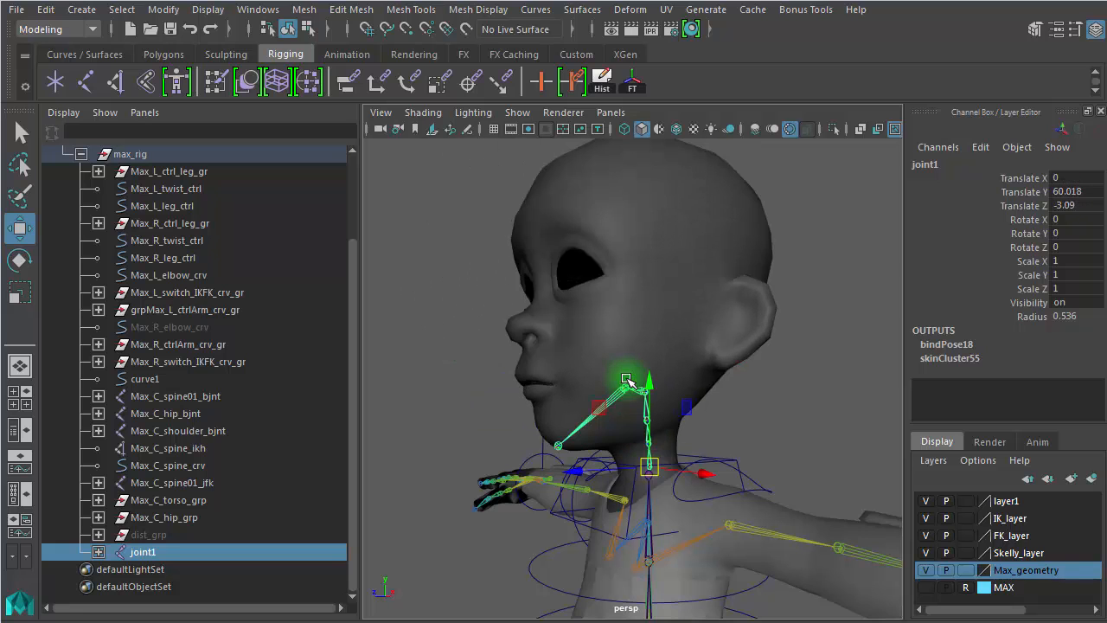
pyautogui.click(749, 407)
pyautogui.keyDown('alt'); pyautogui.moveTo(750, 407); pyautogui.dragTo(833, 447, button='right'); pyautogui.keyUp('alt')
pyautogui.click(658, 403)
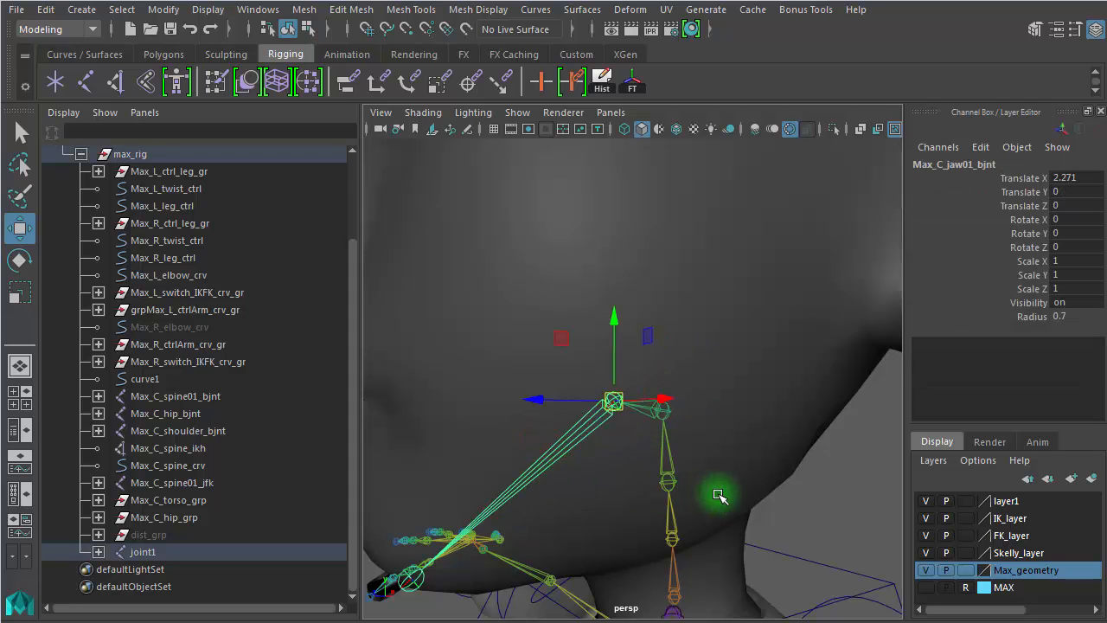
pyautogui.click(855, 486)
# Examine the joint chain from the jaw and neck down to the spine joint Max_C_spine04_bjnt
pyautogui.keyDown('alt'); pyautogui.moveTo(749, 501); pyautogui.dragTo(720, 290, button='middle'); pyautogui.keyUp('alt')
pyautogui.keyDown('alt'); pyautogui.moveTo(609, 437); pyautogui.dragTo(696, 434); pyautogui.keyUp('alt')
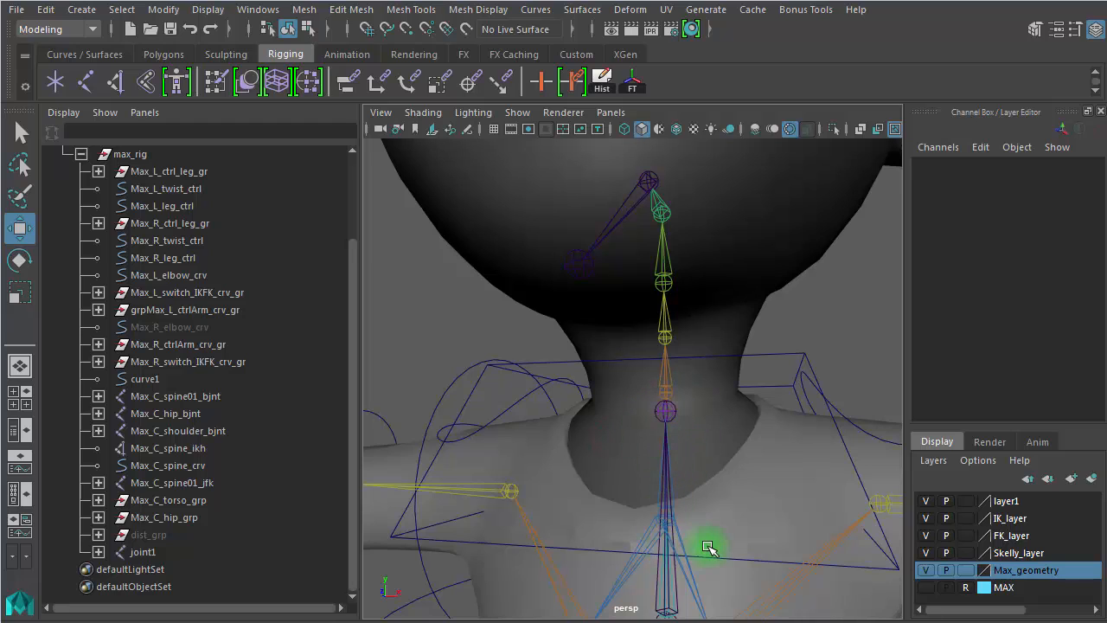
pyautogui.keyDown('alt'); pyautogui.moveTo(736, 454); pyautogui.dragTo(395, 408, button='right'); pyautogui.keyUp('alt')
pyautogui.keyDown('alt'); pyautogui.moveTo(674, 511); pyautogui.dragTo(663, 415, button='middle'); pyautogui.keyUp('alt')
pyautogui.keyDown('alt'); pyautogui.moveTo(586, 486); pyautogui.dragTo(1055, 449, button='right'); pyautogui.keyUp('alt')
pyautogui.click(653, 420)
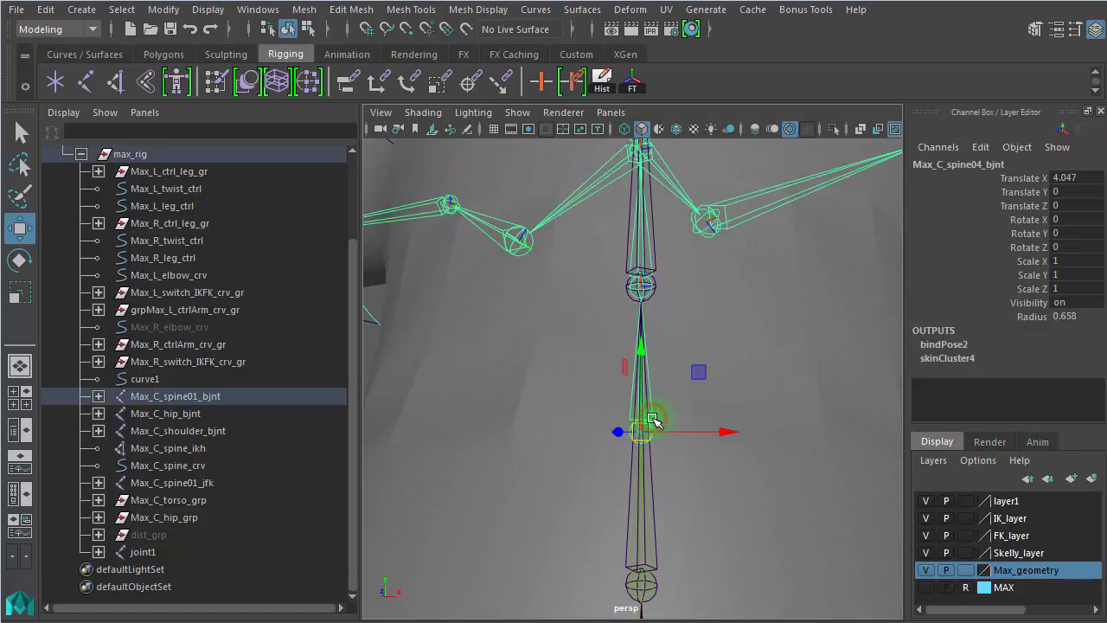
pyautogui.keyDown('alt'); pyautogui.moveTo(670, 309); pyautogui.dragTo(655, 400); pyautogui.keyUp('alt')
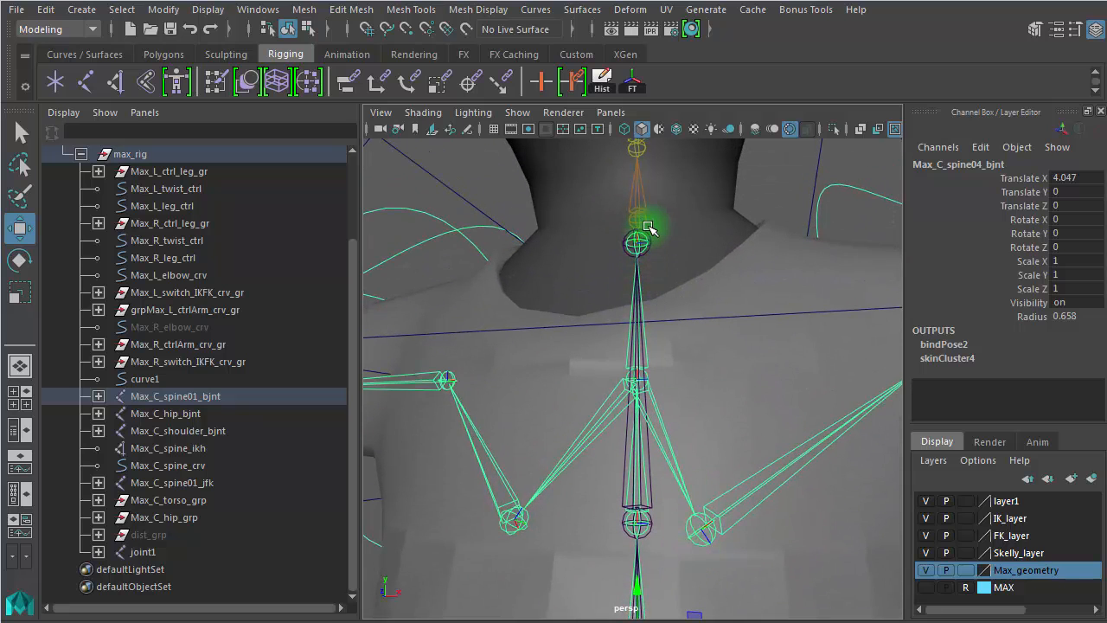
# Expand the full Max_C_spine01_bjnt hierarchy and locate its end joint Max_C_spine07_bjnt at the neck base
pyautogui.click(223, 396)
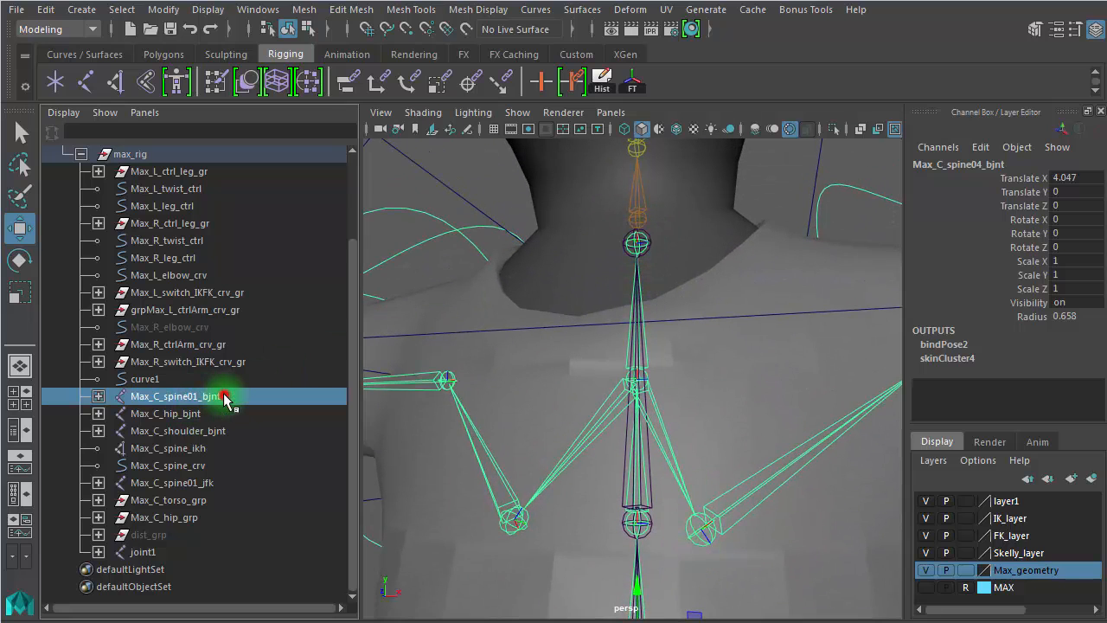
pyautogui.keyDown('shift'); pyautogui.click(99, 396); pyautogui.keyUp('shift')
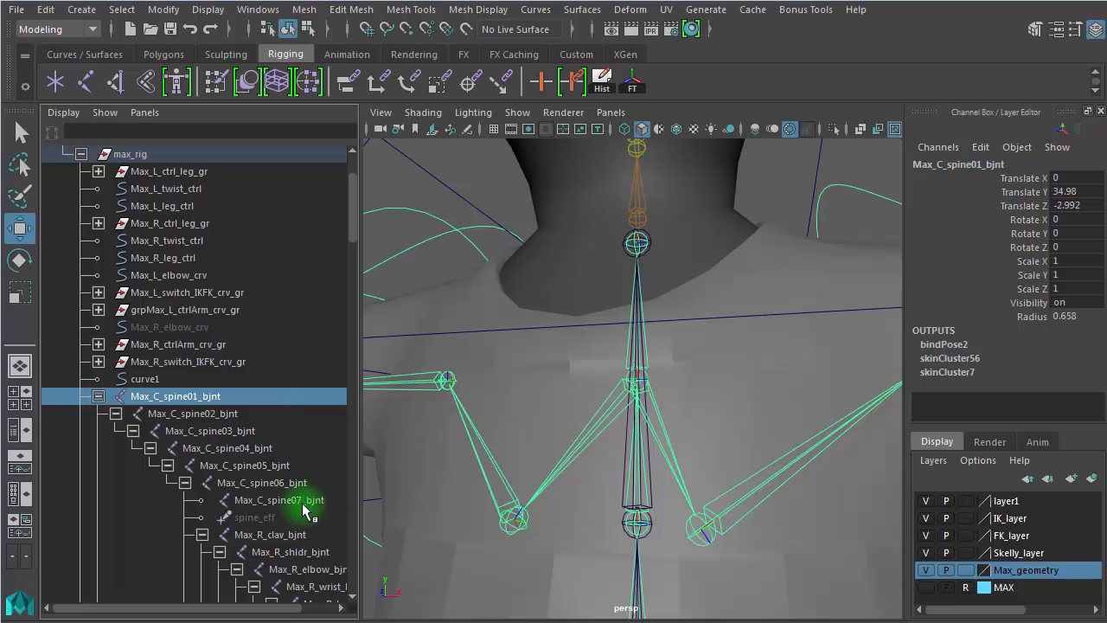
pyautogui.click(277, 500)
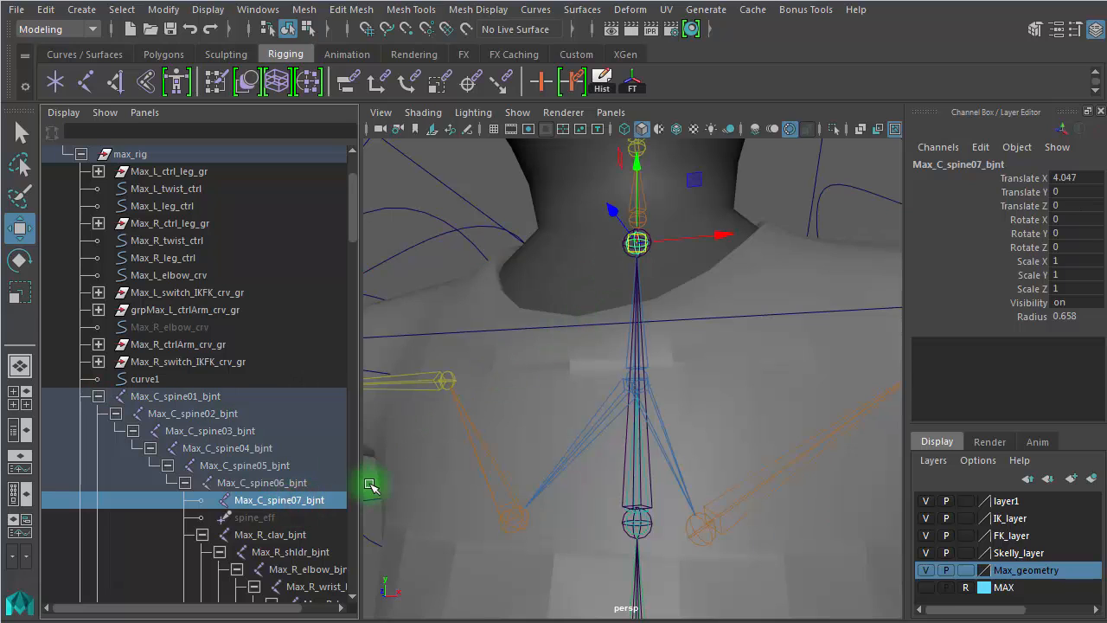
pyautogui.click(207, 397)
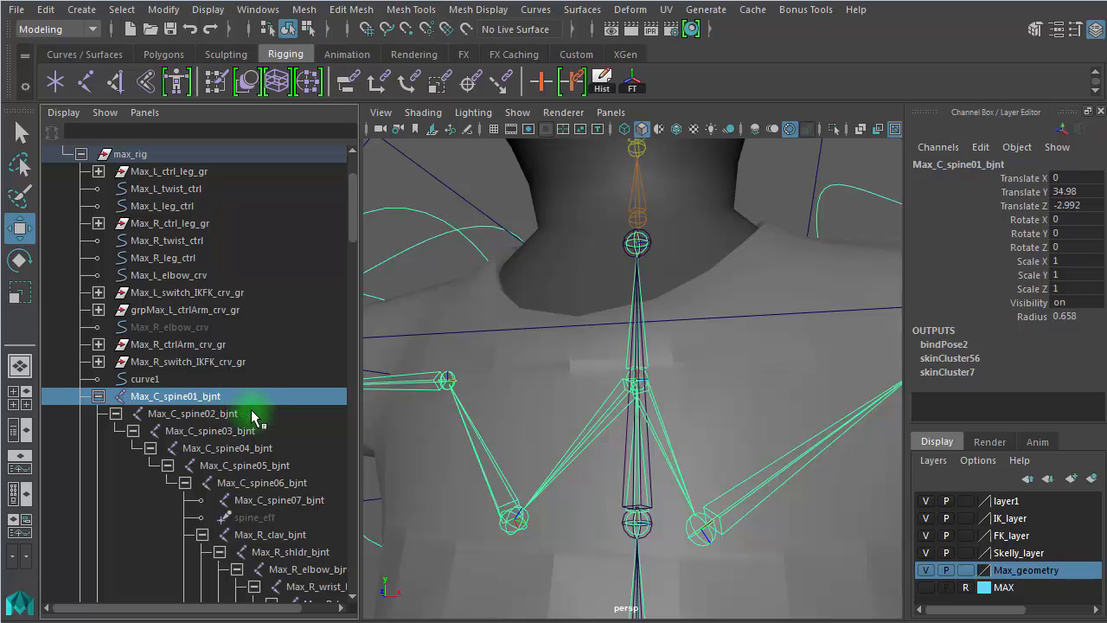
pyautogui.click(298, 483)
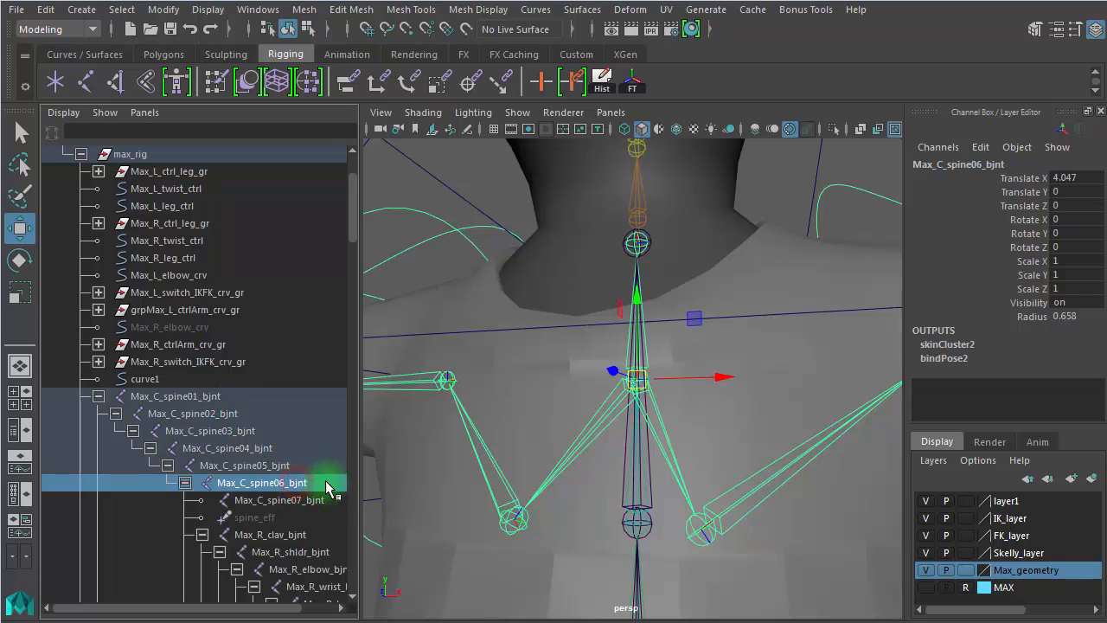
pyautogui.click(313, 506)
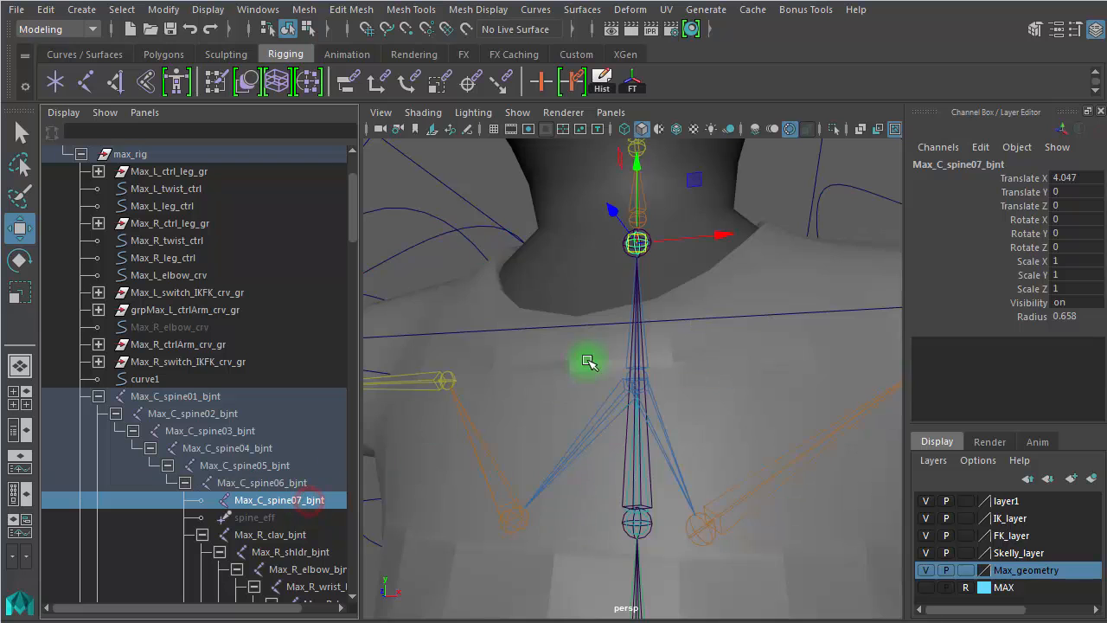
# Parent the neck base joint joint1 to the spine end joint Max_C_spine07_bjnt and clear the selection
pyautogui.keyDown('alt'); pyautogui.moveTo(724, 295); pyautogui.dragTo(732, 354, button='middle'); pyautogui.keyUp('alt')
pyautogui.keyDown('alt'); pyautogui.moveTo(732, 355); pyautogui.dragTo(618, 350); pyautogui.keyUp('alt')
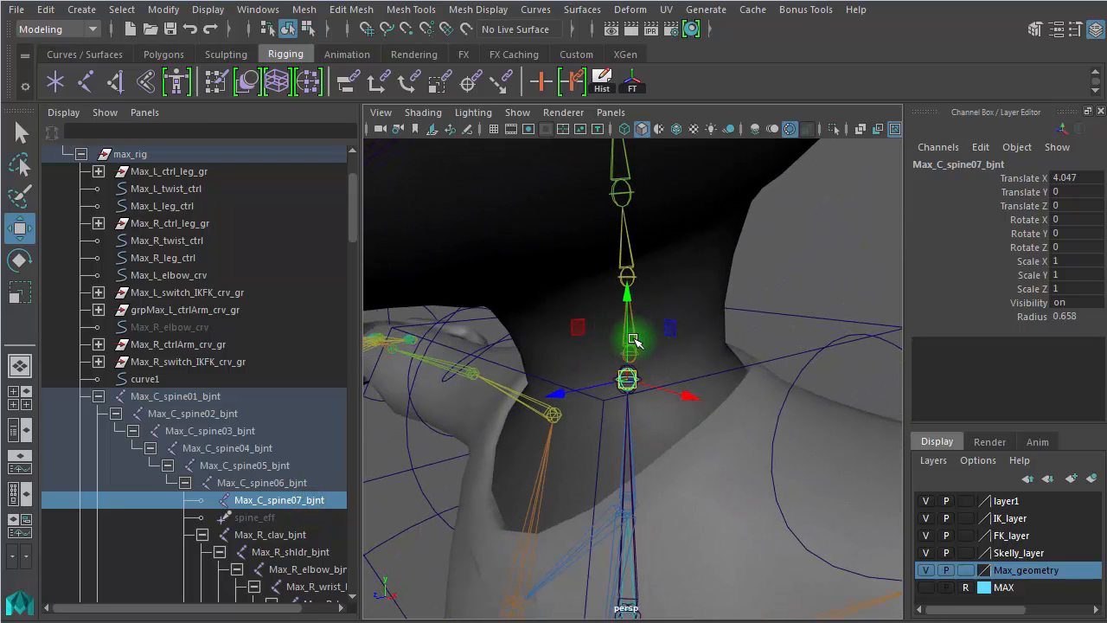
pyautogui.moveTo(625, 329); pyautogui.dragTo(652, 328)
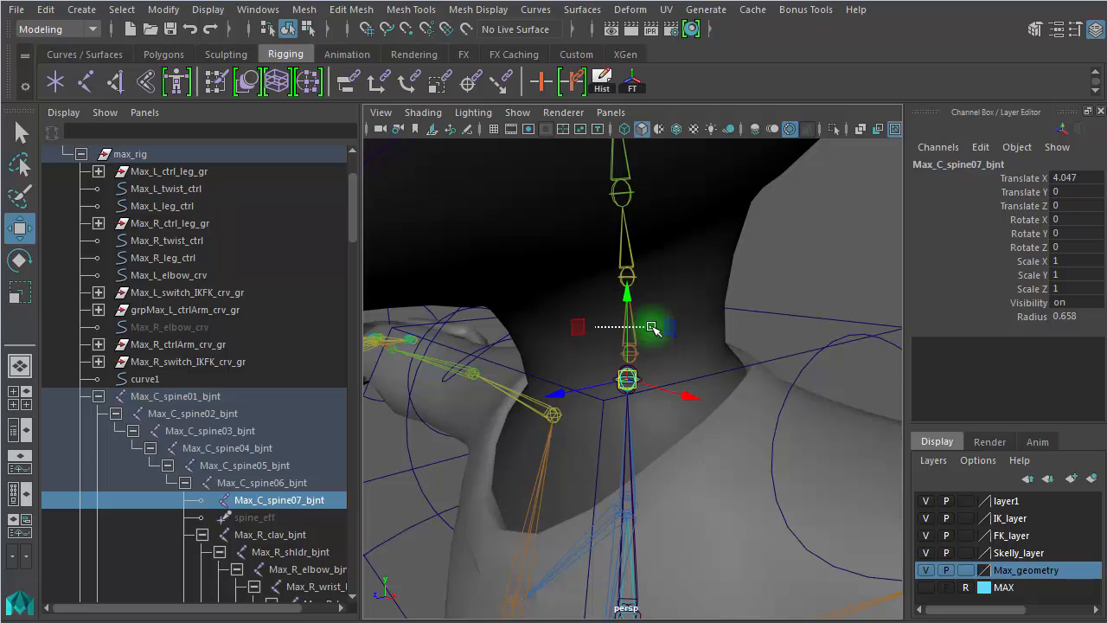
pyautogui.click(654, 328)
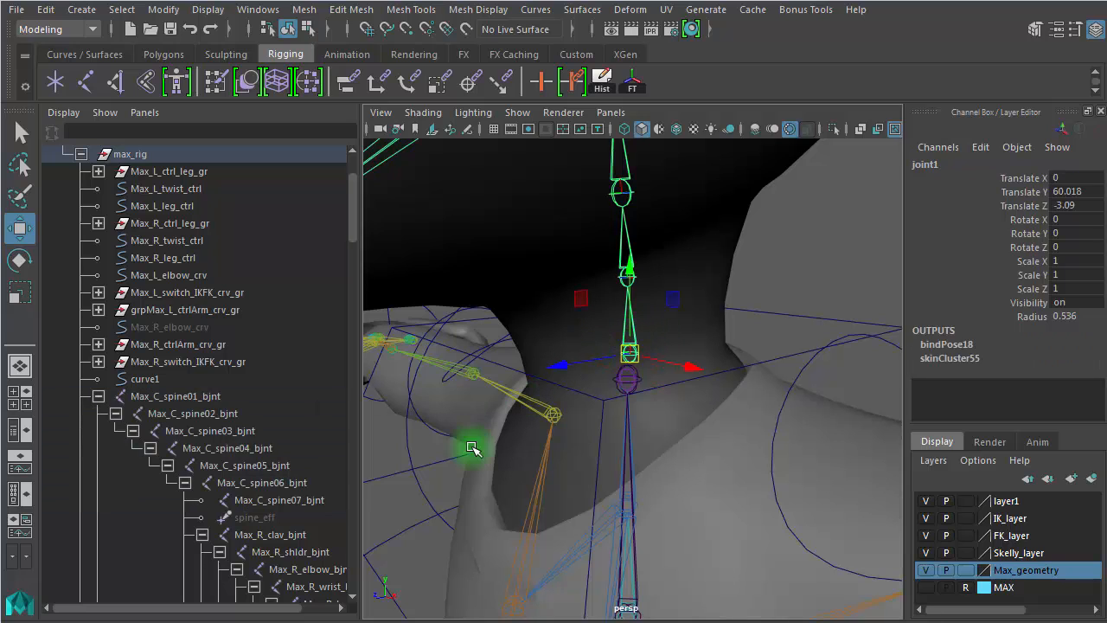
pyautogui.click(285, 500)
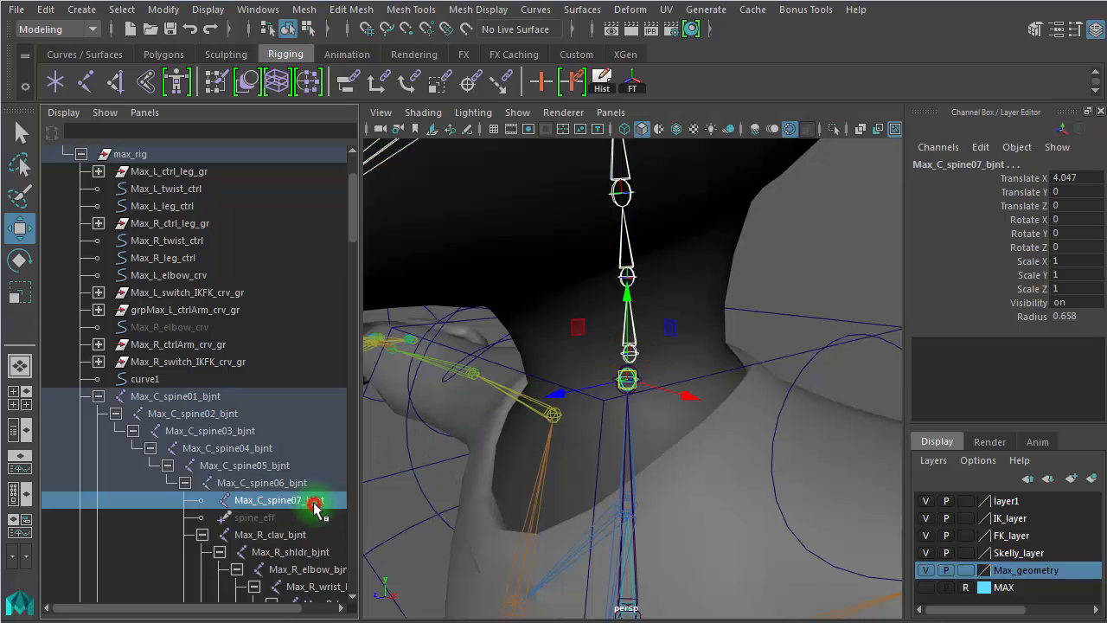
pyautogui.press('p')
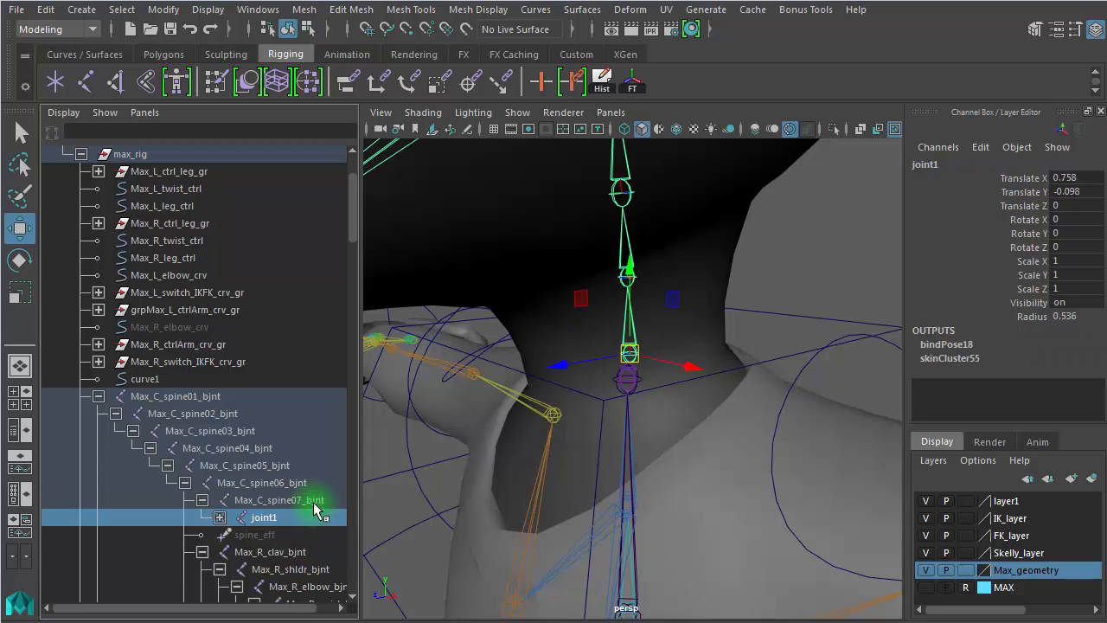
pyautogui.click(790, 256)
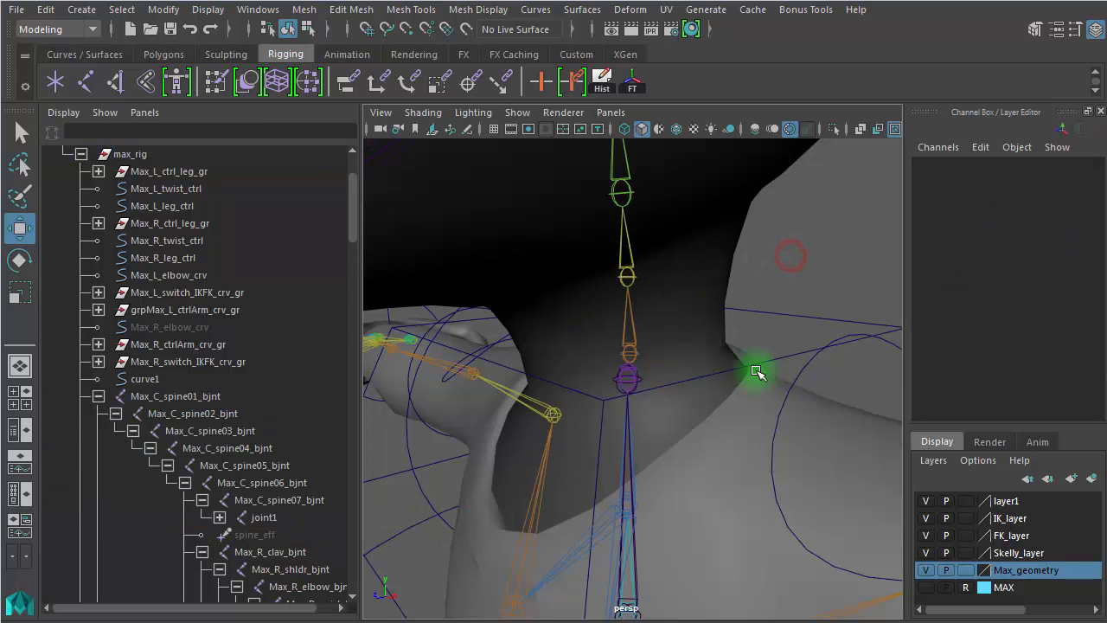
# Test whether the head and neck follow the torso control Max_C_torso_ctrl by moving it, and undo the move
pyautogui.keyDown('alt'); pyautogui.moveTo(757, 372); pyautogui.dragTo(258, 362, button='right'); pyautogui.keyUp('alt')
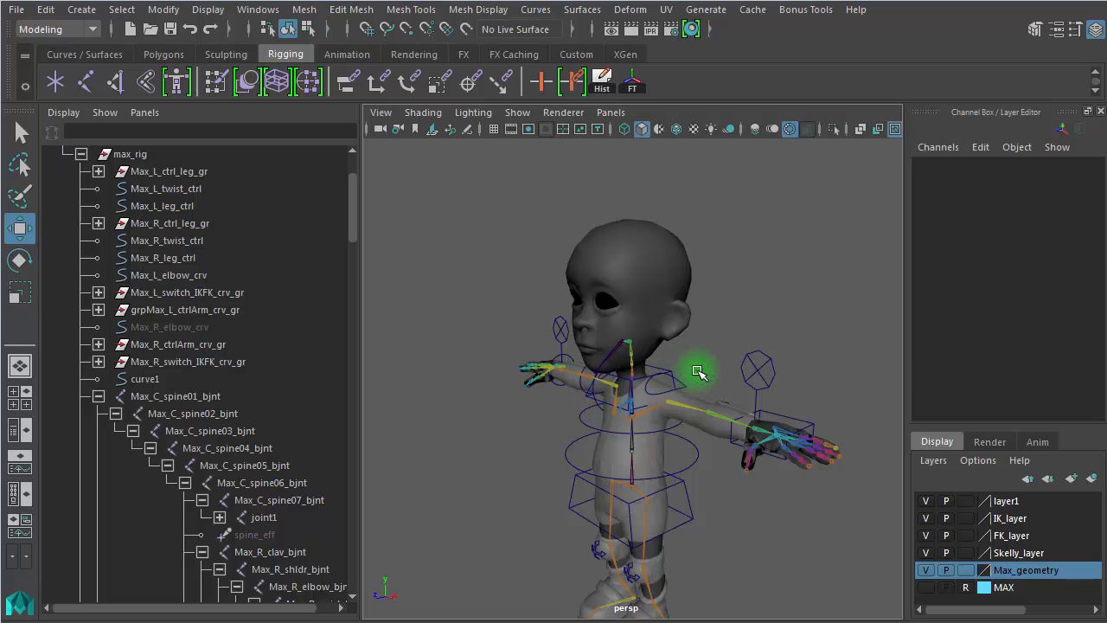
pyautogui.click(663, 369)
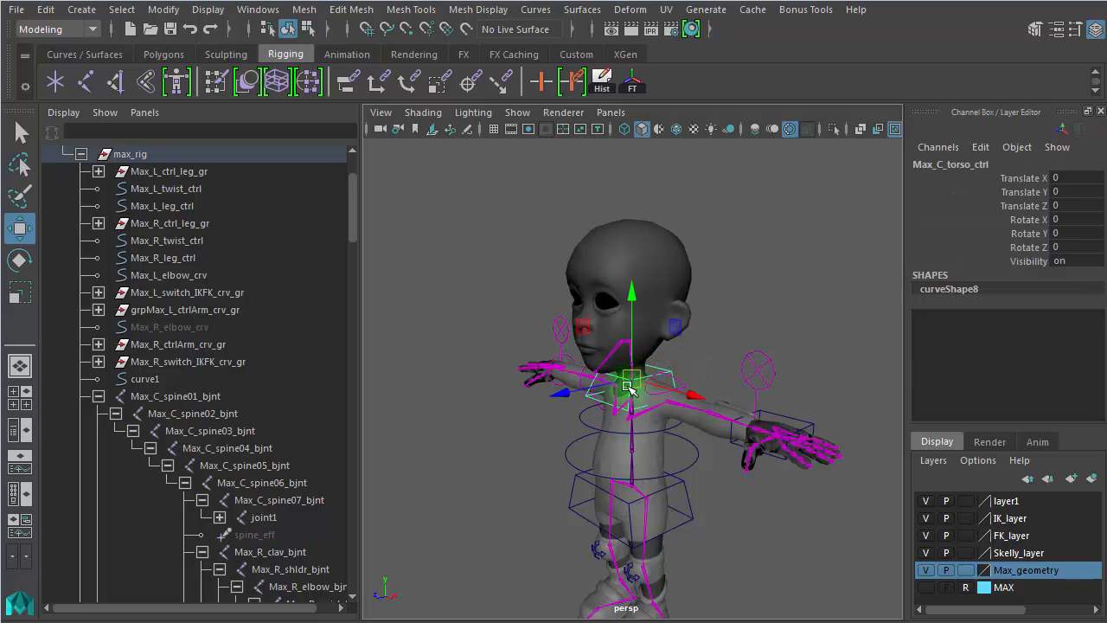
pyautogui.moveTo(615, 394); pyautogui.dragTo(585, 406)
pyautogui.hotkey('ctrl', 'z')
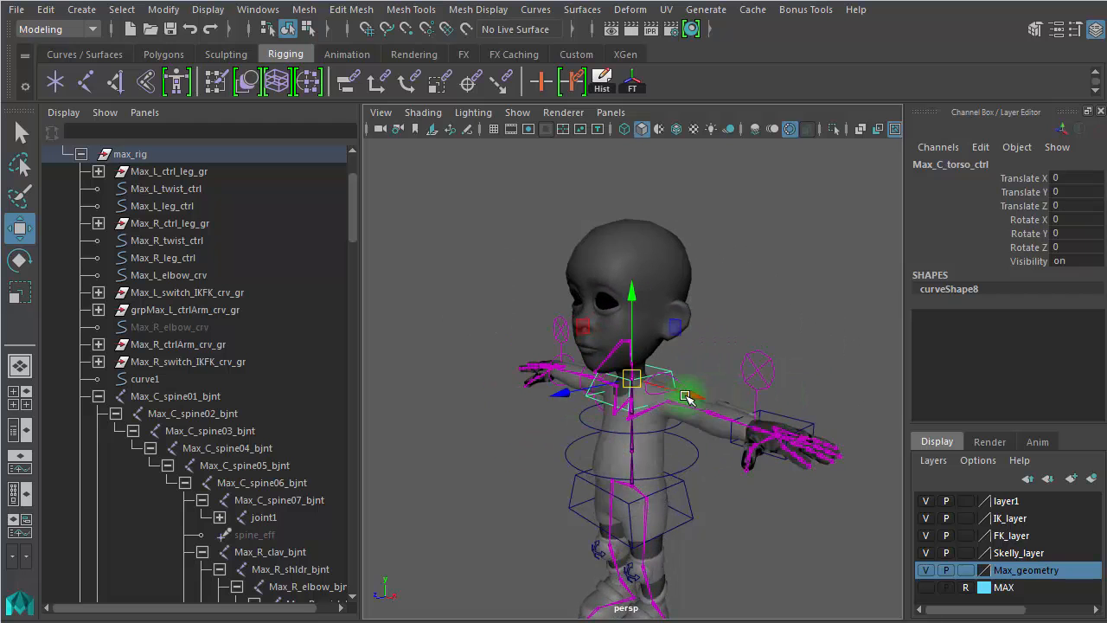
# Test how the head follows by rotating the neck joint Max_C_neck02_bjnt, restore its pose and clear the selection
pyautogui.keyDown('alt'); pyautogui.moveTo(576, 430); pyautogui.dragTo(943, 398, button='right'); pyautogui.keyUp('alt')
pyautogui.keyDown('alt'); pyautogui.moveTo(855, 279); pyautogui.dragTo(712, 291); pyautogui.keyUp('alt')
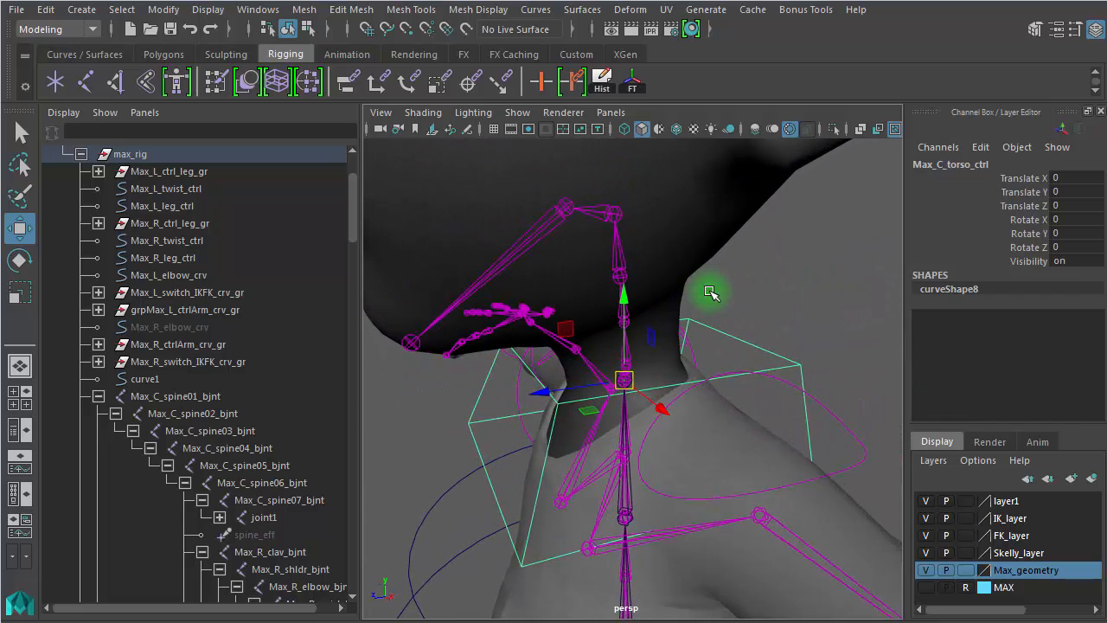
pyautogui.click(813, 267)
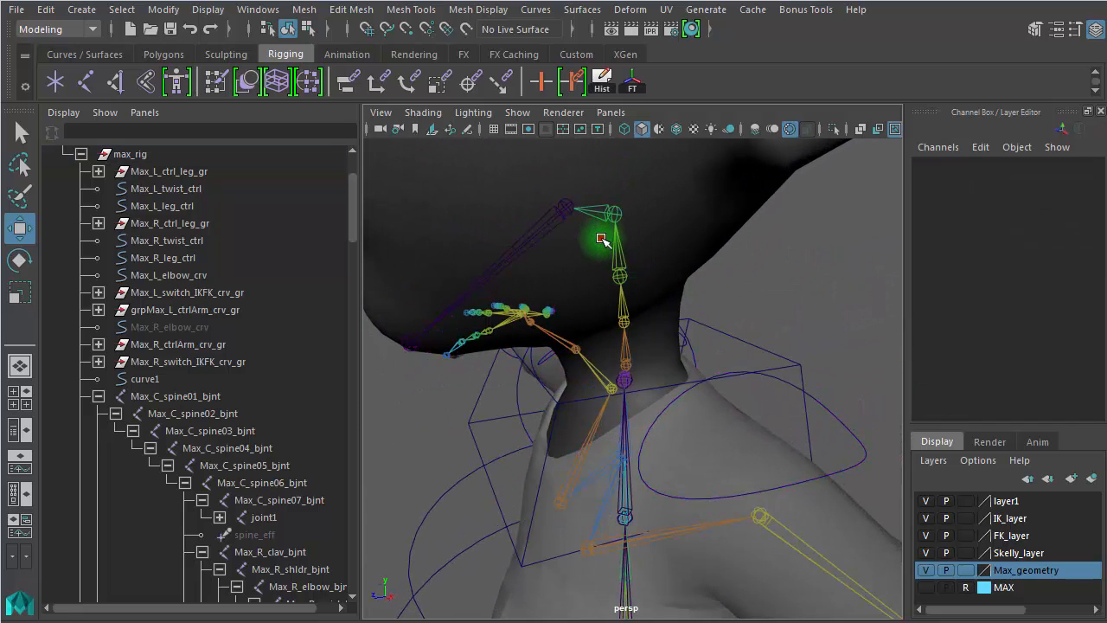
pyautogui.moveTo(634, 237); pyautogui.dragTo(631, 232)
pyautogui.click(796, 257)
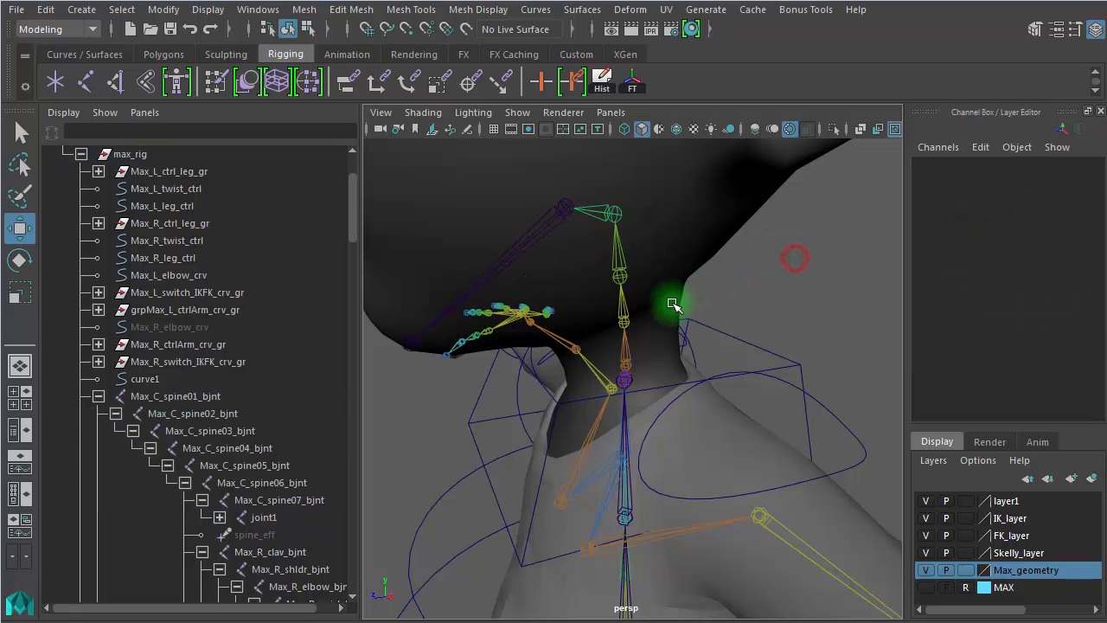
pyautogui.moveTo(638, 296)
pyautogui.keyDown('alt'); pyautogui.mouseDown()
pyautogui.moveTo(609, 286)
pyautogui.moveTo(650, 307)
pyautogui.mouseUp(); pyautogui.keyUp('alt')
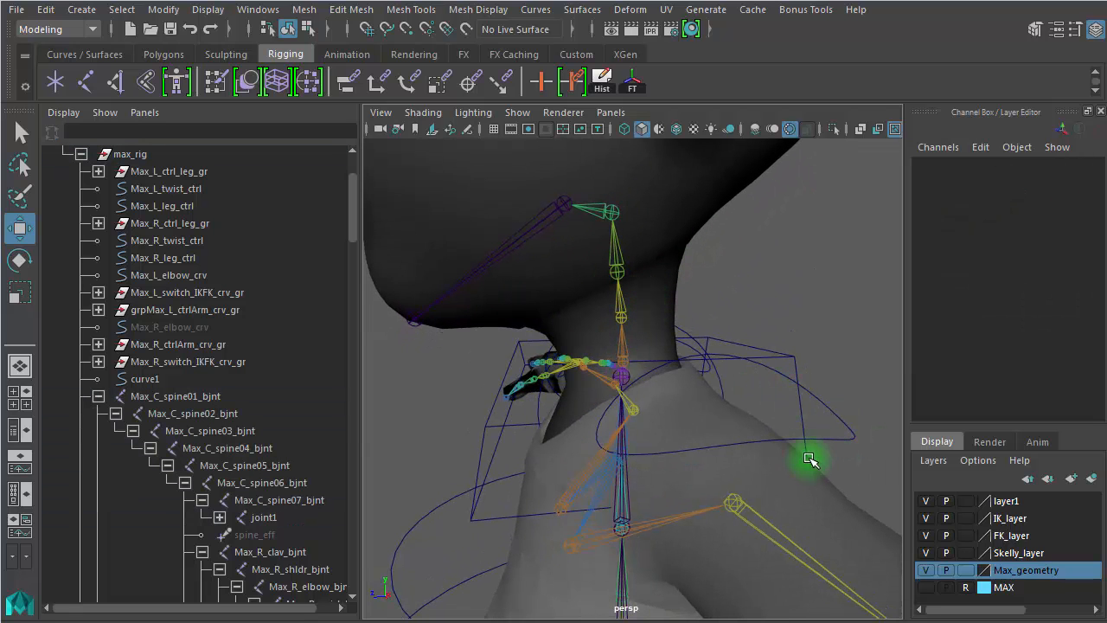
pyautogui.click(609, 267)
pyautogui.press('e')
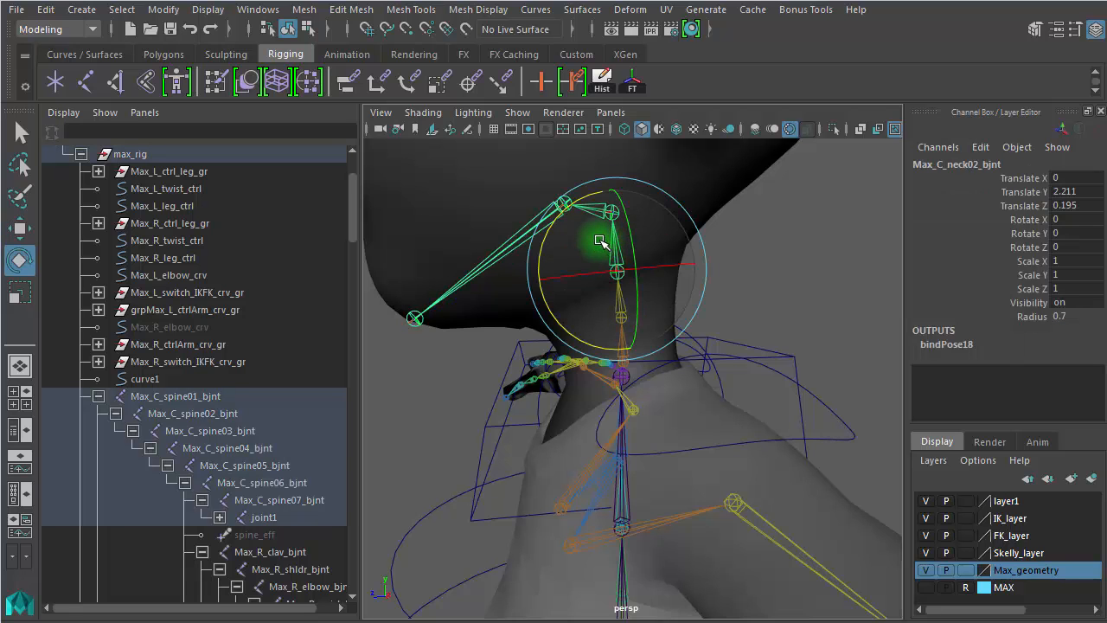
pyautogui.moveTo(559, 251); pyautogui.dragTo(841, 285)
pyautogui.click(843, 287)
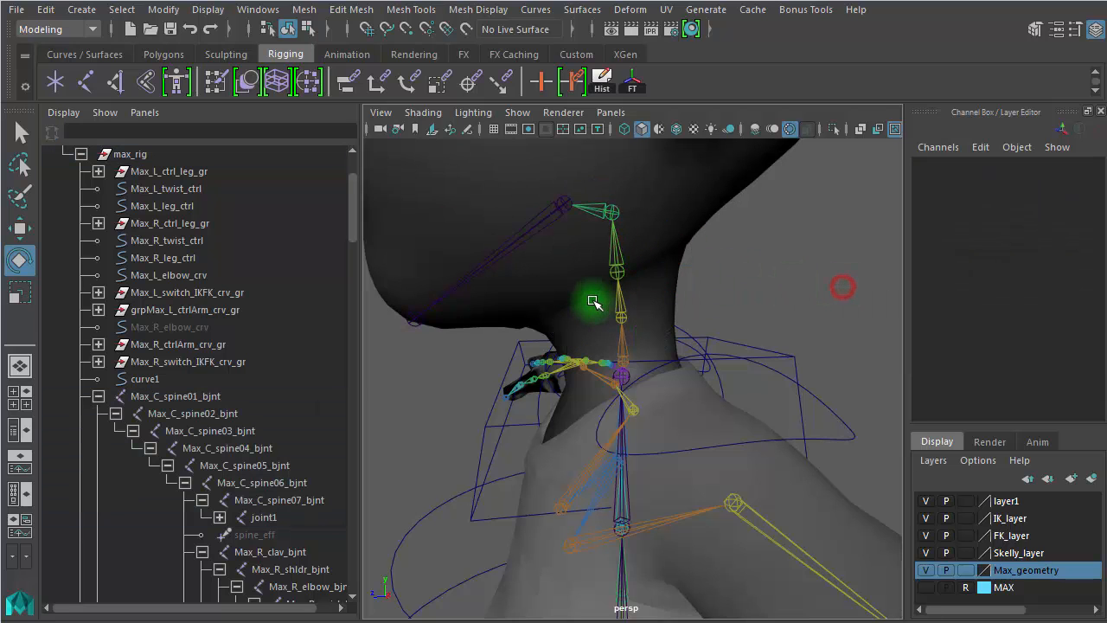
# Test the rotation of the neck joint below Max_C_neck02_bjnt and of the head joint, restoring the original pose
pyautogui.click(636, 307)
pyautogui.moveTo(551, 294); pyautogui.dragTo(568, 300)
pyautogui.click(793, 294)
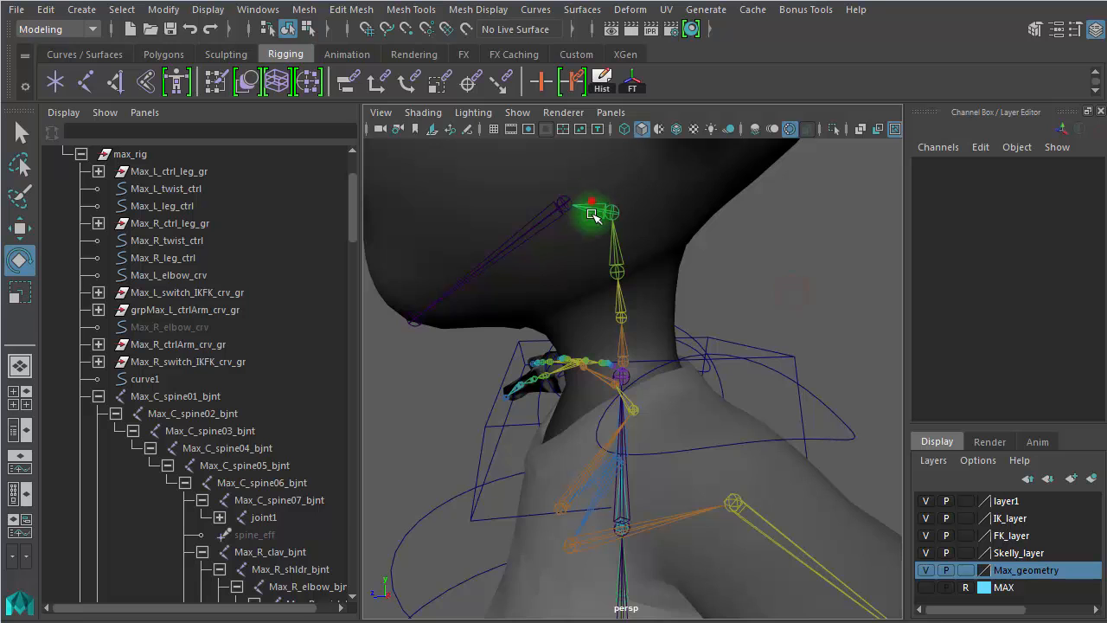
pyautogui.click(592, 214)
pyautogui.keyDown('alt'); pyautogui.moveTo(784, 279); pyautogui.dragTo(598, 196); pyautogui.keyUp('alt')
pyautogui.hotkey('ctrl', 'z')
pyautogui.click(762, 310)
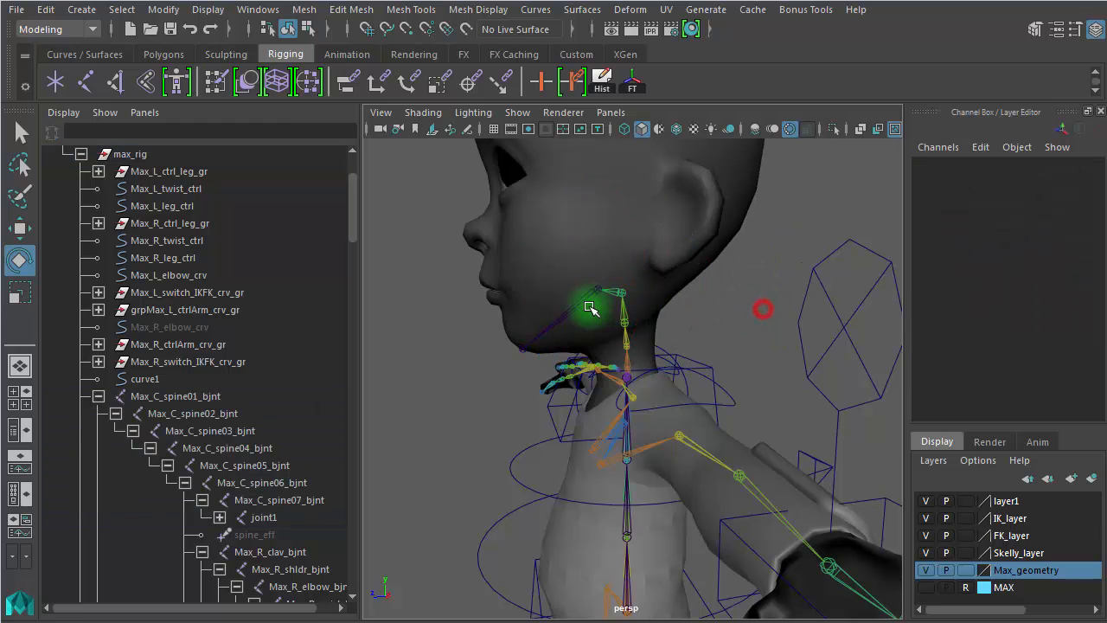
# Test the jaw joint Max_C_jaw01_bjnt by rotating it, restore its pose, clear the selection and inspect the whole rig
pyautogui.moveTo(578, 331); pyautogui.dragTo(578, 333)
pyautogui.moveTo(524, 294)
pyautogui.mouseDown()
pyautogui.moveTo(550, 317)
pyautogui.moveTo(527, 288)
pyautogui.mouseUp()
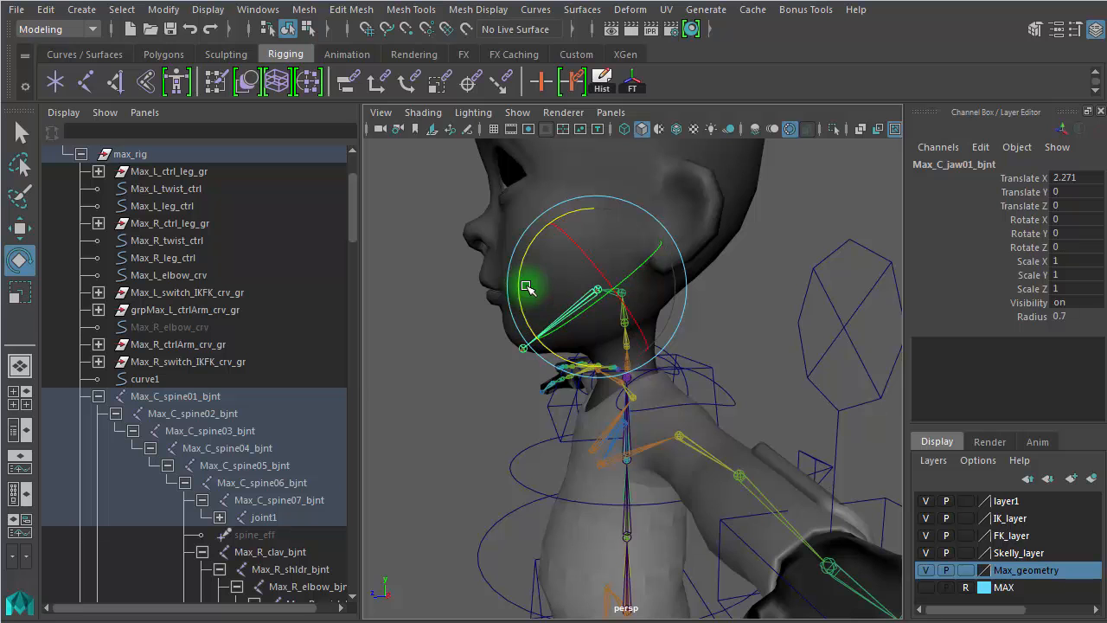
pyautogui.keyDown('alt'); pyautogui.moveTo(736, 353); pyautogui.dragTo(800, 410); pyautogui.keyUp('alt')
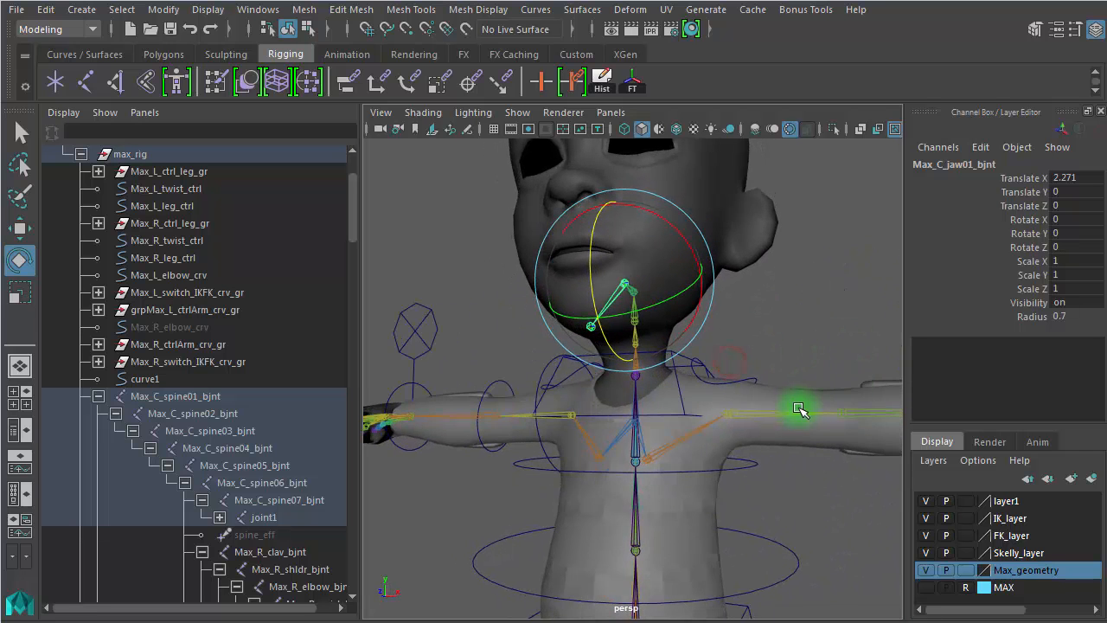
pyautogui.keyDown('alt'); pyautogui.moveTo(799, 457); pyautogui.dragTo(718, 476); pyautogui.keyUp('alt')
pyautogui.keyDown('alt'); pyautogui.moveTo(580, 441); pyautogui.dragTo(727, 359); pyautogui.keyUp('alt')
pyautogui.click(784, 331)
pyautogui.moveTo(686, 316); pyautogui.dragTo(713, 343)
pyautogui.keyDown('alt'); pyautogui.moveTo(872, 421); pyautogui.dragTo(678, 409, button='right'); pyautogui.keyUp('alt')
pyautogui.click(825, 433)
pyautogui.keyDown('alt'); pyautogui.moveTo(811, 424); pyautogui.dragTo(632, 388, button='middle'); pyautogui.keyUp('alt')
pyautogui.keyDown('alt'); pyautogui.moveTo(697, 445); pyautogui.dragTo(709, 378, button='middle'); pyautogui.keyUp('alt')
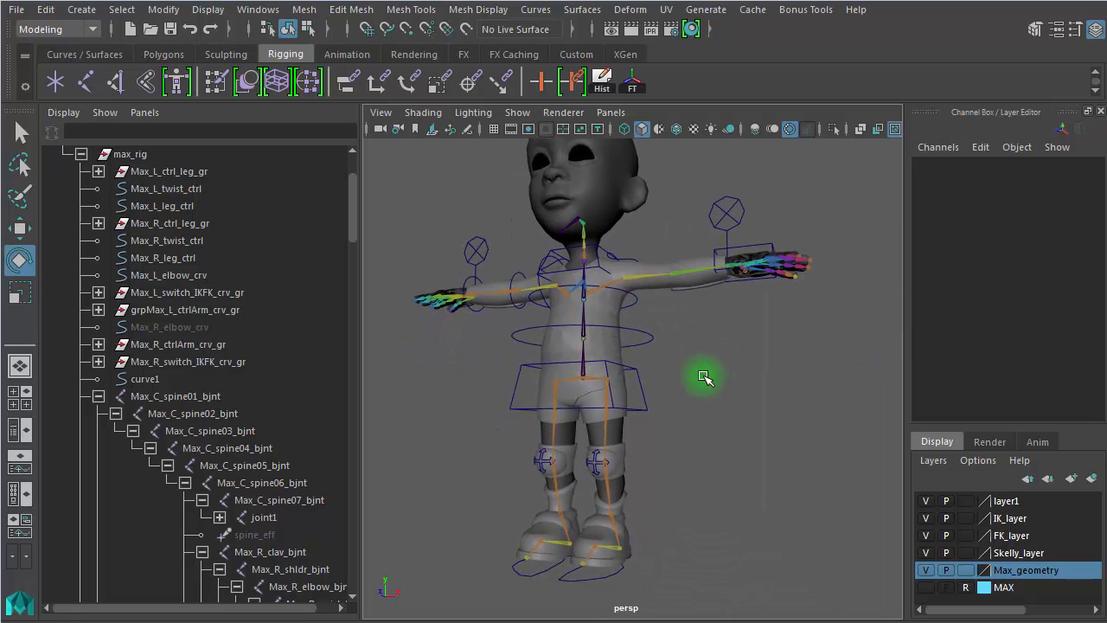
# Collapse the Max_C_spine01_bjnt hierarchy and move curve1 beside the body to Translate X 38.369, Y -9.935, Z -16.294
pyautogui.click(100, 397)
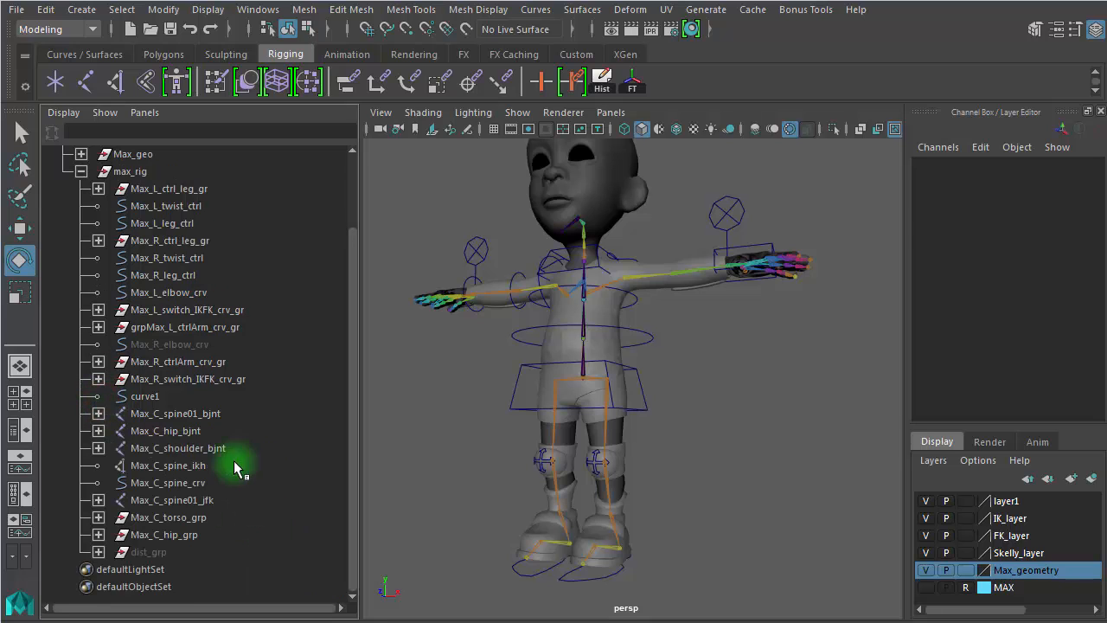
pyautogui.click(162, 396)
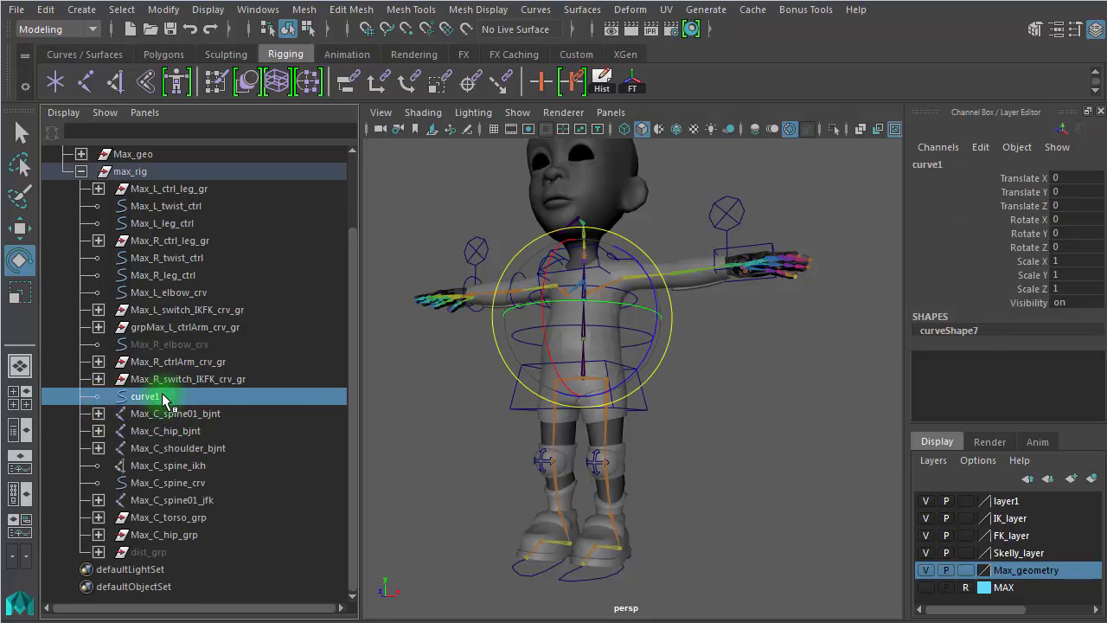
pyautogui.press('w')
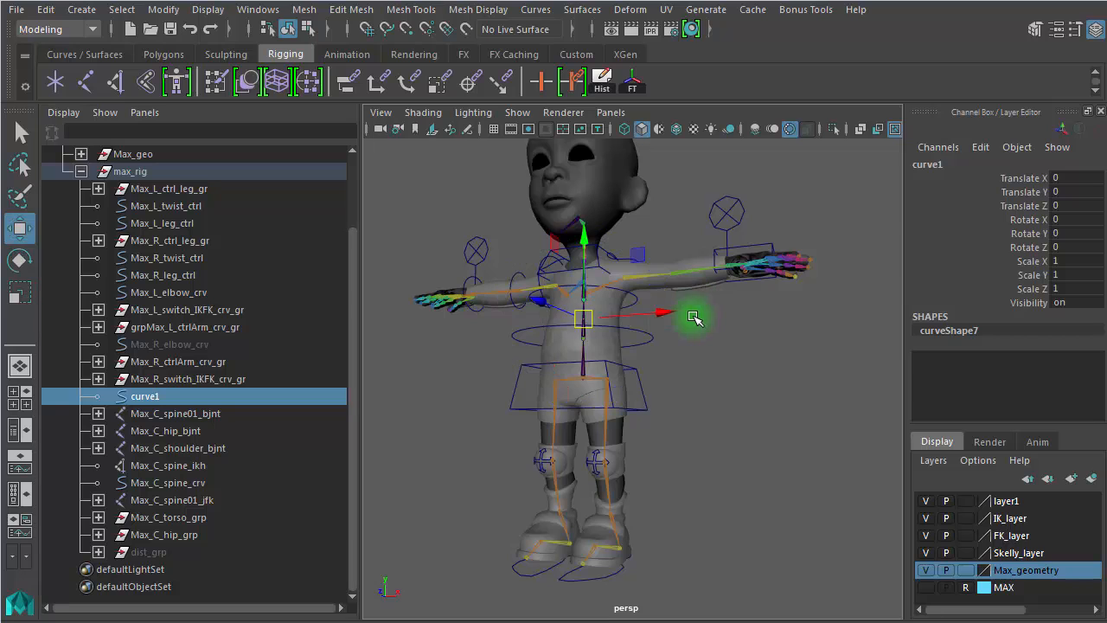
pyautogui.moveTo(587, 322); pyautogui.dragTo(770, 421)
pyautogui.keyDown('alt'); pyautogui.moveTo(770, 422); pyautogui.dragTo(885, 420, button='right'); pyautogui.keyUp('alt')
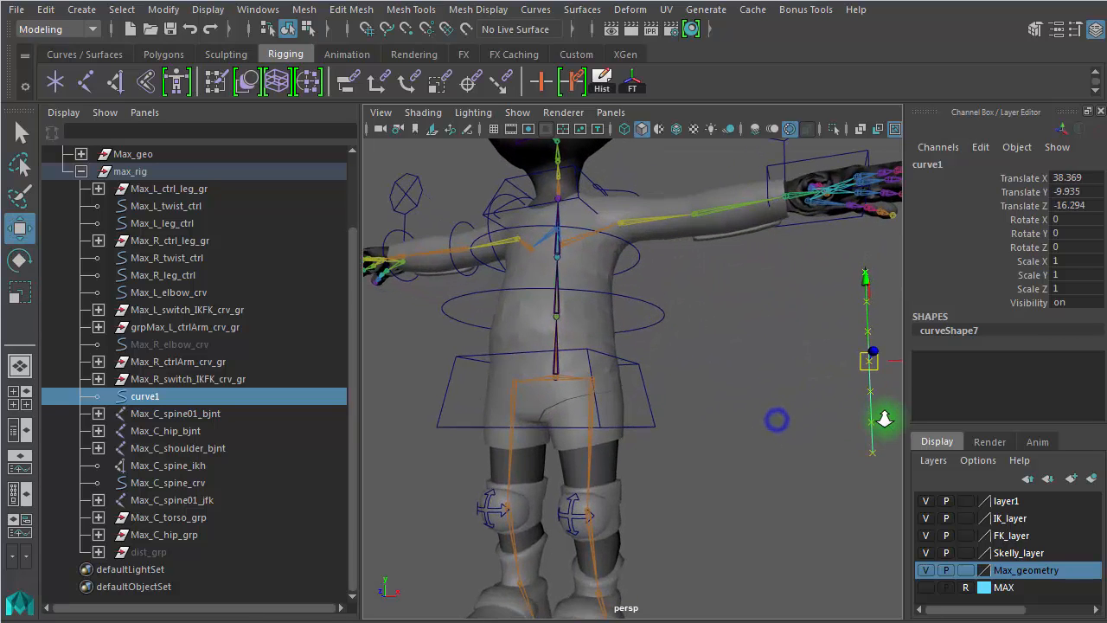
pyautogui.keyDown('alt'); pyautogui.moveTo(885, 420); pyautogui.dragTo(738, 485); pyautogui.keyUp('alt')
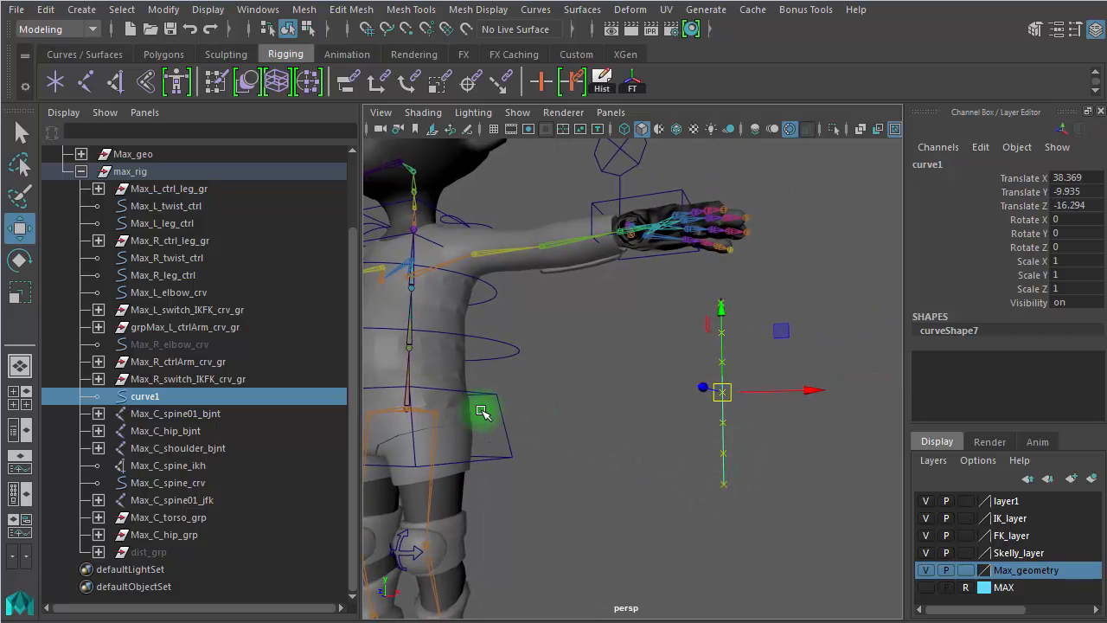
pyautogui.keyDown('alt'); pyautogui.moveTo(458, 408); pyautogui.dragTo(639, 468, button='middle'); pyautogui.keyUp('alt')
pyautogui.keyDown('alt'); pyautogui.moveTo(639, 468); pyautogui.dragTo(1069, 426, button='right'); pyautogui.keyUp('alt')
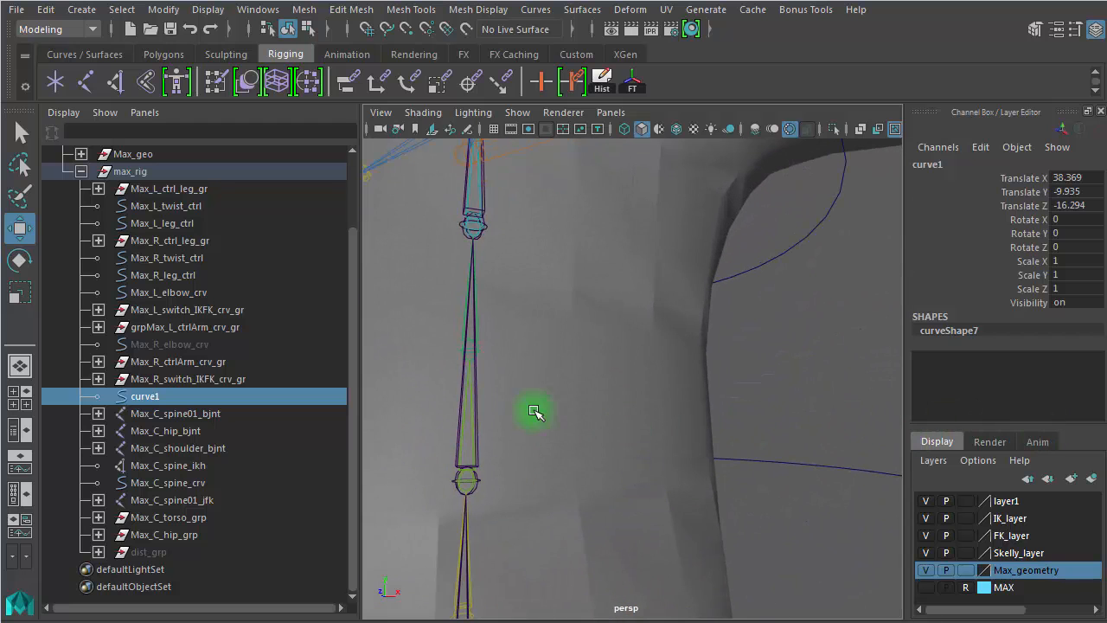
# Check the spine chain inside the torso by selecting Max_C_spine04_bjnt and stepping up the hierarchy to its parent joints
pyautogui.click(468, 348)
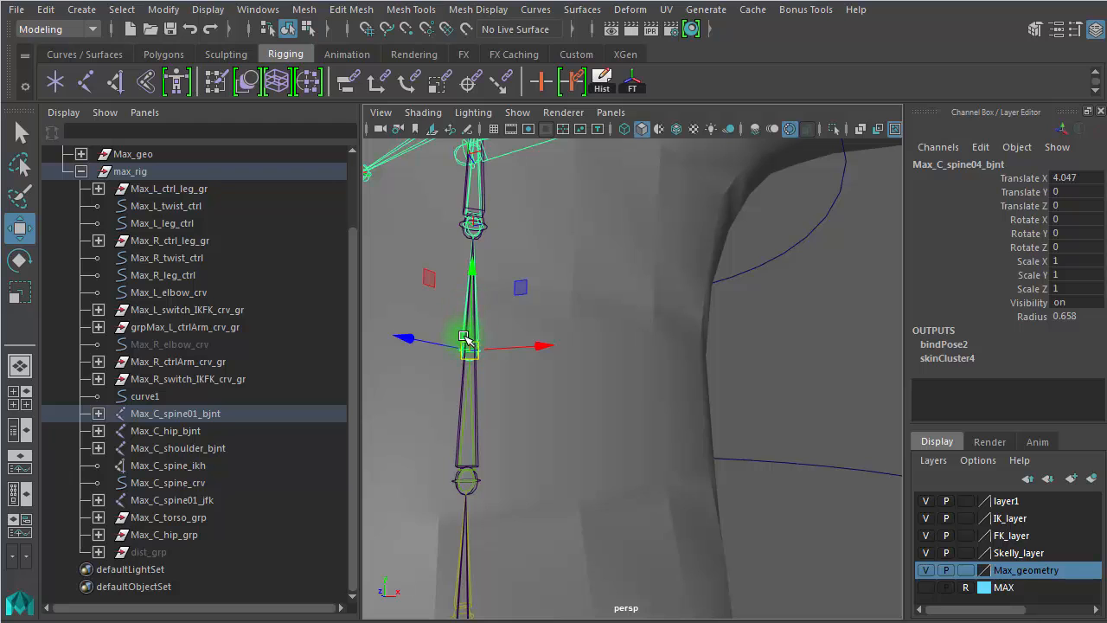
pyautogui.press('Up')
pyautogui.press('Up')
pyautogui.press('Up')
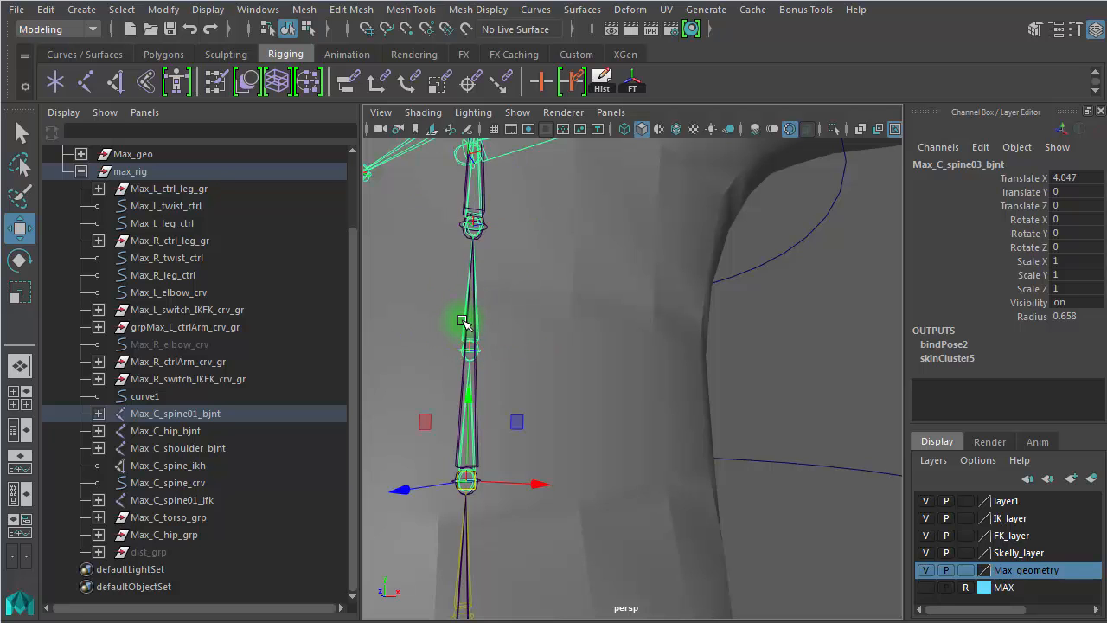
# Select the leftover curve1 beside the body and delete it from the max_rig group
pyautogui.keyDown('alt'); pyautogui.moveTo(735, 430); pyautogui.dragTo(342, 377, button='right'); pyautogui.keyUp('alt')
pyautogui.moveTo(795, 456); pyautogui.dragTo(880, 410)
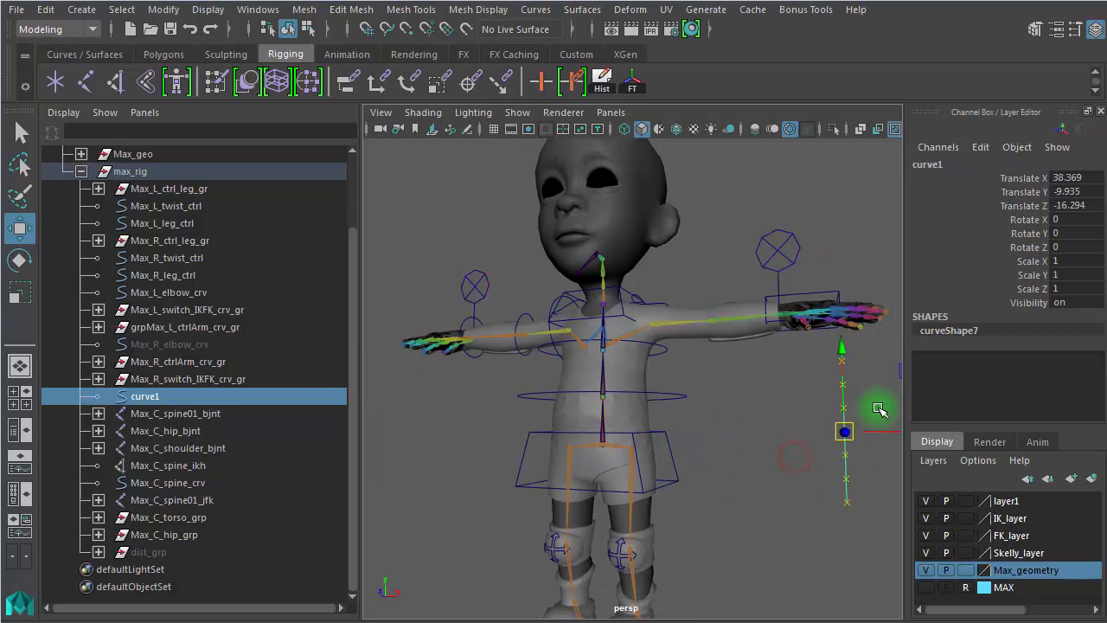
pyautogui.press('Delete')
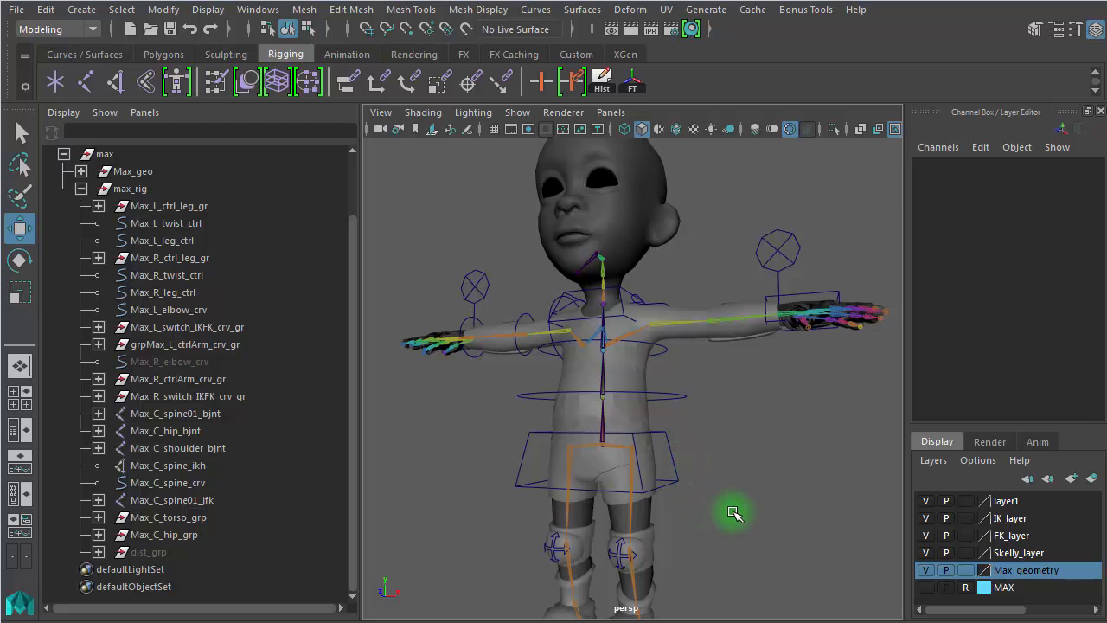
# Select the hip control Max_C_hip_ctrl and activate the Rotate tool on it to test the hips
pyautogui.keyDown('alt'); pyautogui.moveTo(734, 514); pyautogui.dragTo(737, 452, button='middle'); pyautogui.keyUp('alt')
pyautogui.keyDown('alt'); pyautogui.moveTo(666, 426); pyautogui.dragTo(683, 447); pyautogui.keyUp('alt')
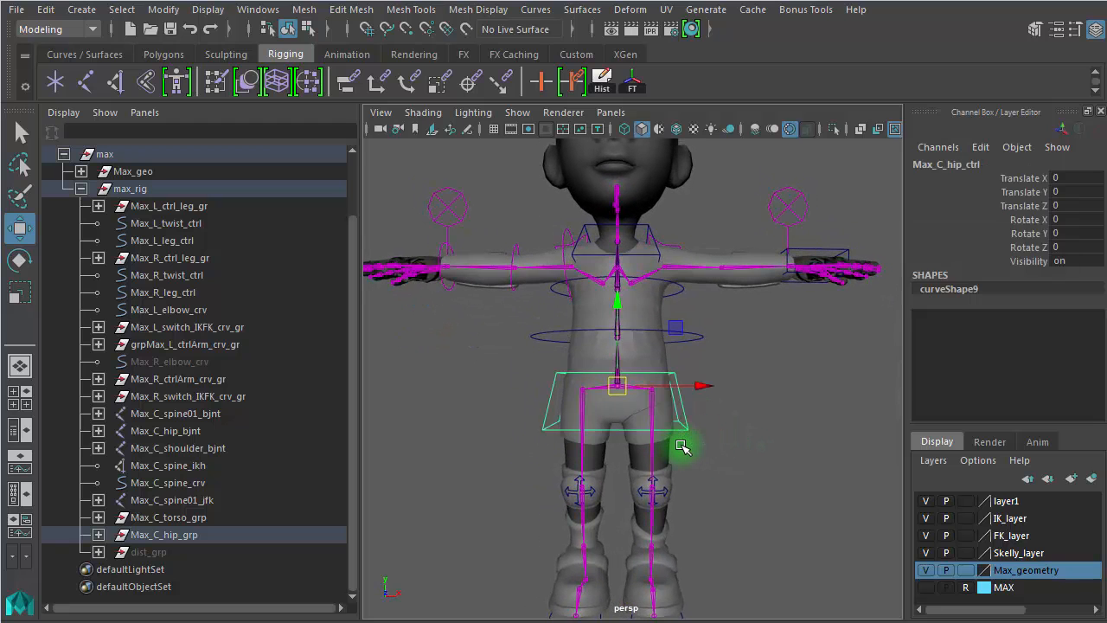
pyautogui.press('e')
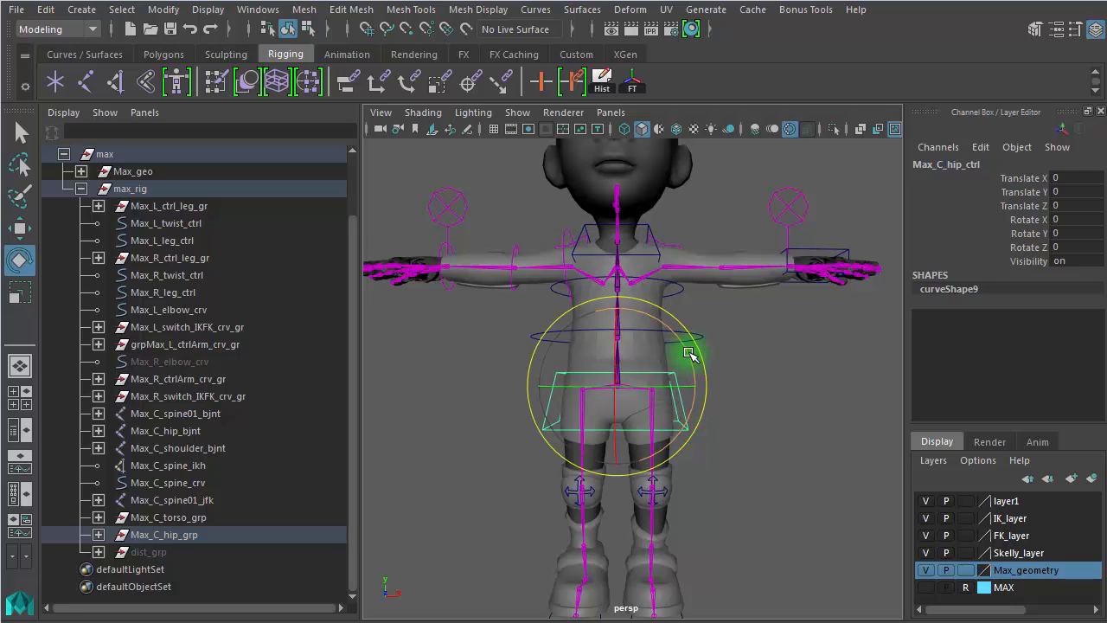
# Try moving the Max_C_spine01_jfk joint freely to test how the spine controls follow
pyautogui.moveTo(689, 352)
pyautogui.mouseDown()
pyautogui.moveTo(707, 390)
pyautogui.moveTo(689, 321)
pyautogui.moveTo(690, 354)
pyautogui.mouseUp()
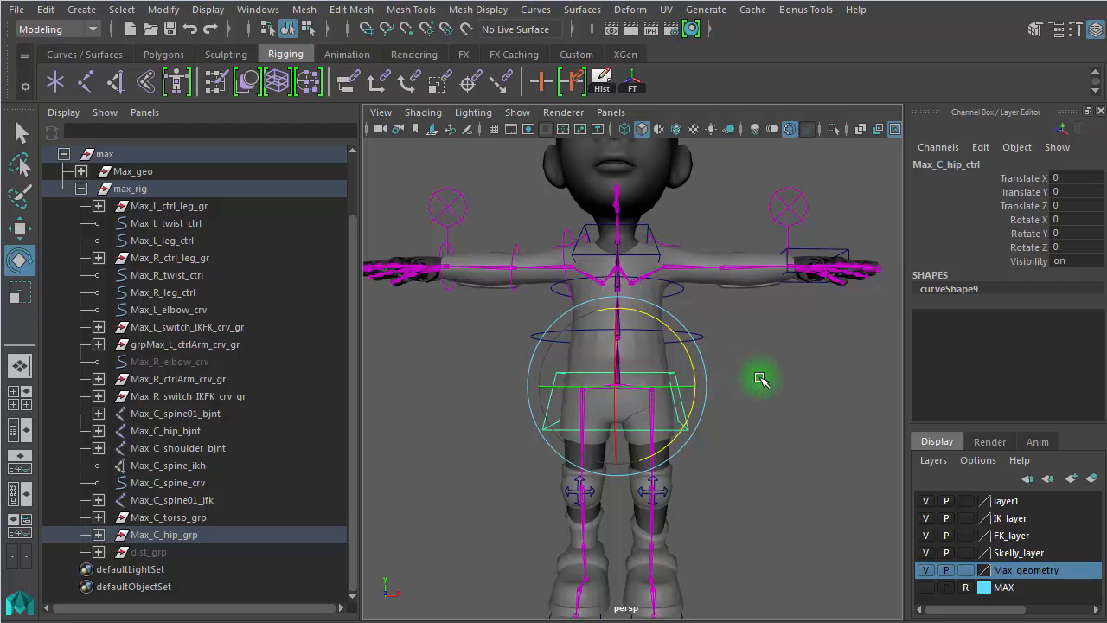
pyautogui.click(829, 394)
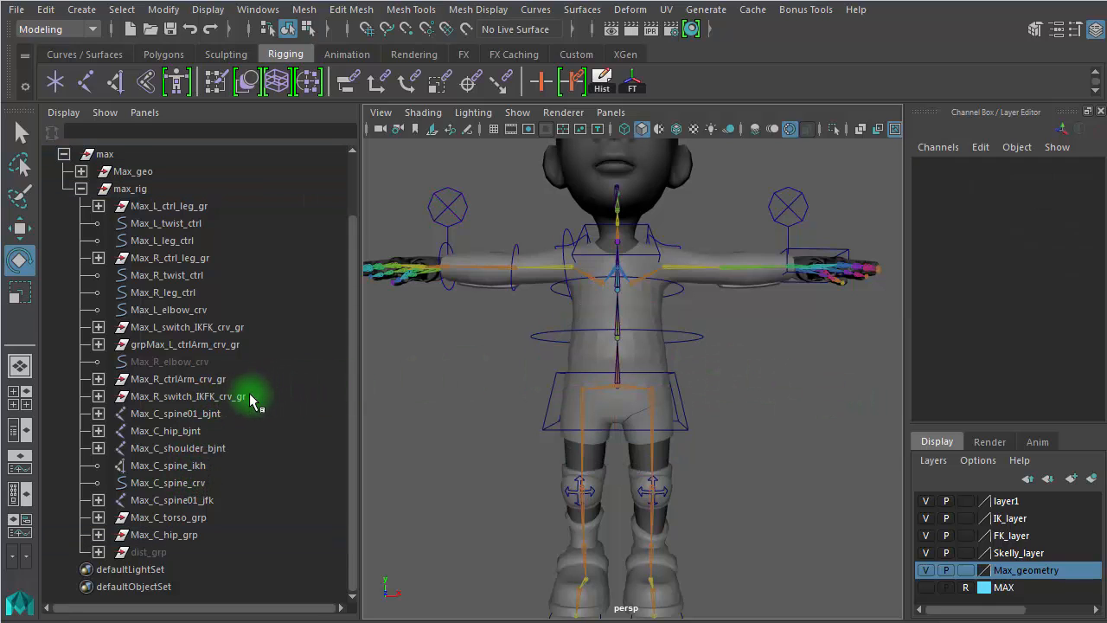
pyautogui.click(209, 501)
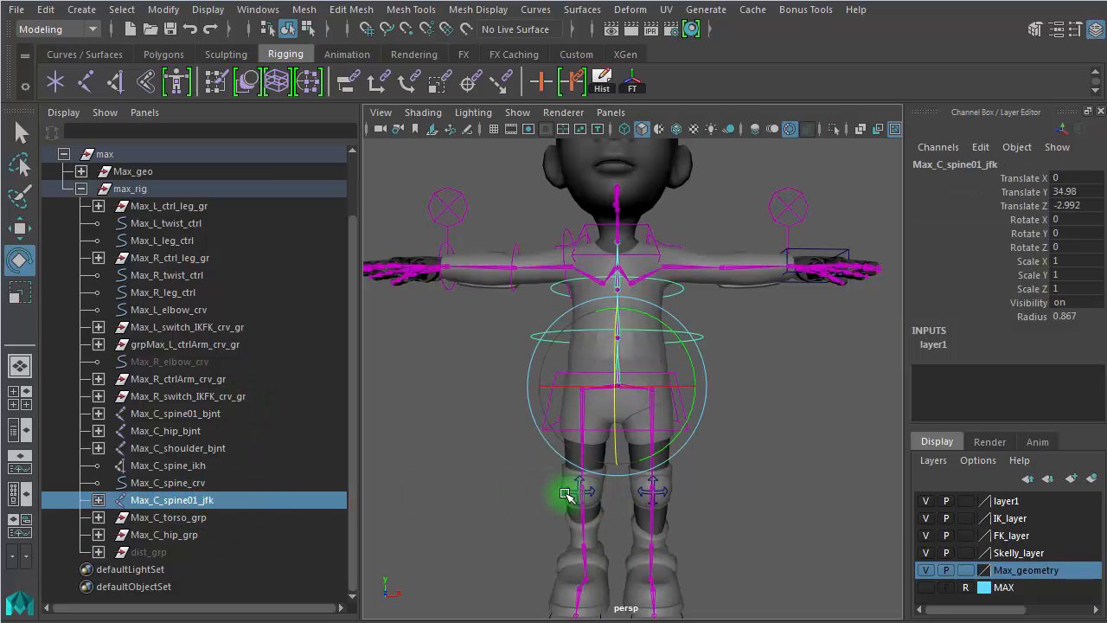
pyautogui.keyDown('alt'); pyautogui.moveTo(734, 466); pyautogui.dragTo(594, 448); pyautogui.keyUp('alt')
pyautogui.press('w')
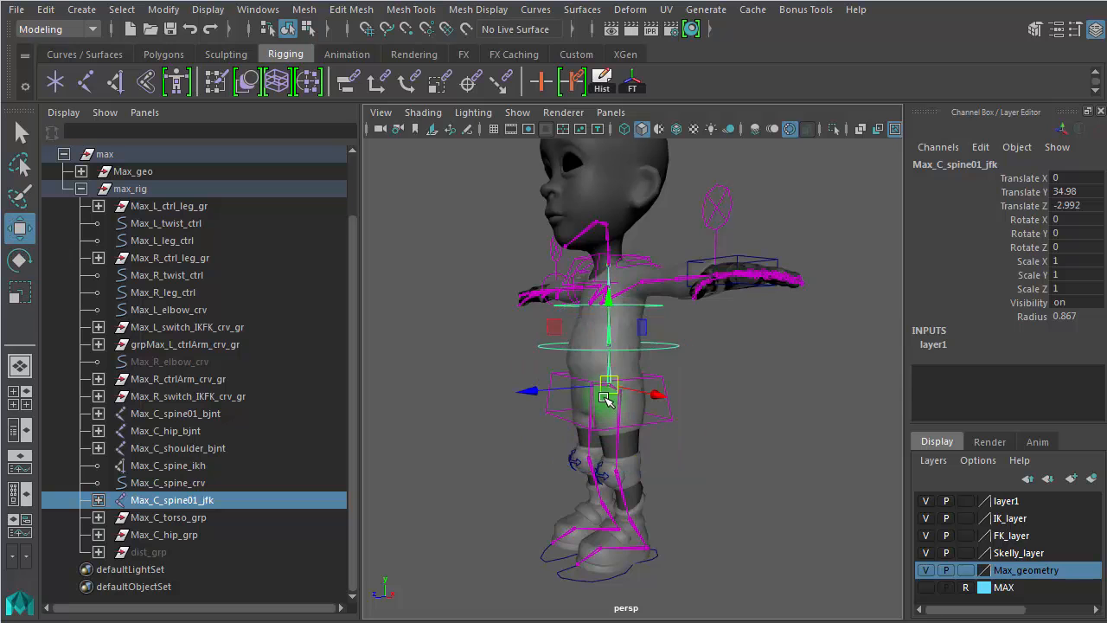
pyautogui.moveTo(611, 385)
pyautogui.mouseDown()
pyautogui.moveTo(573, 445)
pyautogui.moveTo(536, 396)
pyautogui.moveTo(623, 395)
pyautogui.moveTo(578, 411)
pyautogui.moveTo(619, 384)
pyautogui.mouseUp()
pyautogui.keyDown('alt'); pyautogui.moveTo(699, 436); pyautogui.dragTo(780, 432); pyautogui.keyUp('alt')
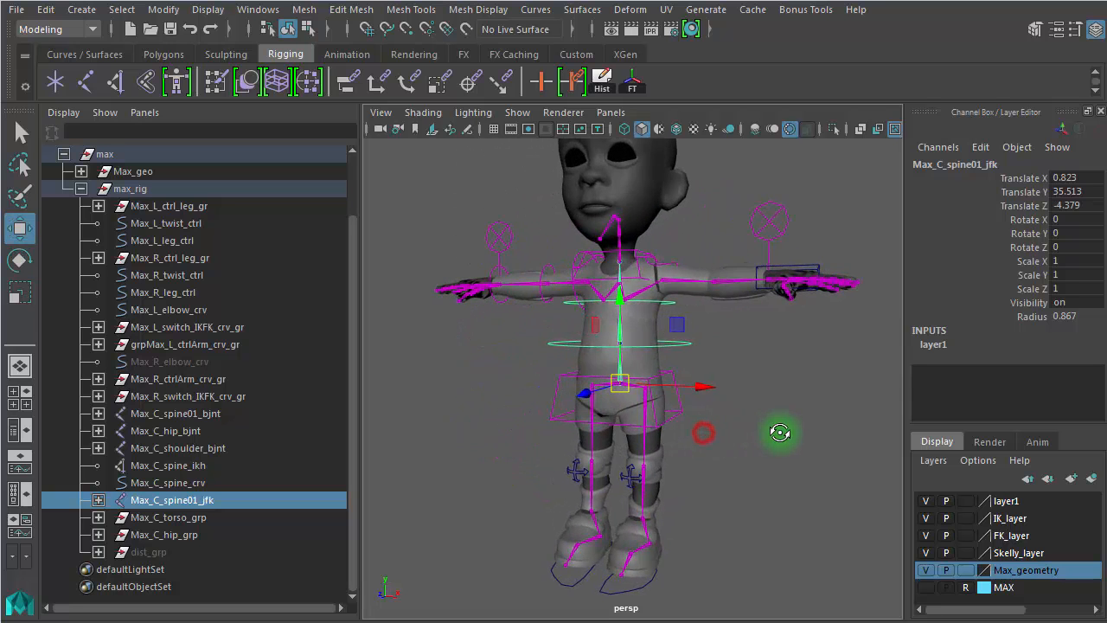
pyautogui.keyDown('alt'); pyautogui.moveTo(789, 426); pyautogui.dragTo(710, 427, button='right'); pyautogui.keyUp('alt')
# Test moving the hip control and the torso control of the spine, undoing each move
pyautogui.click(689, 430)
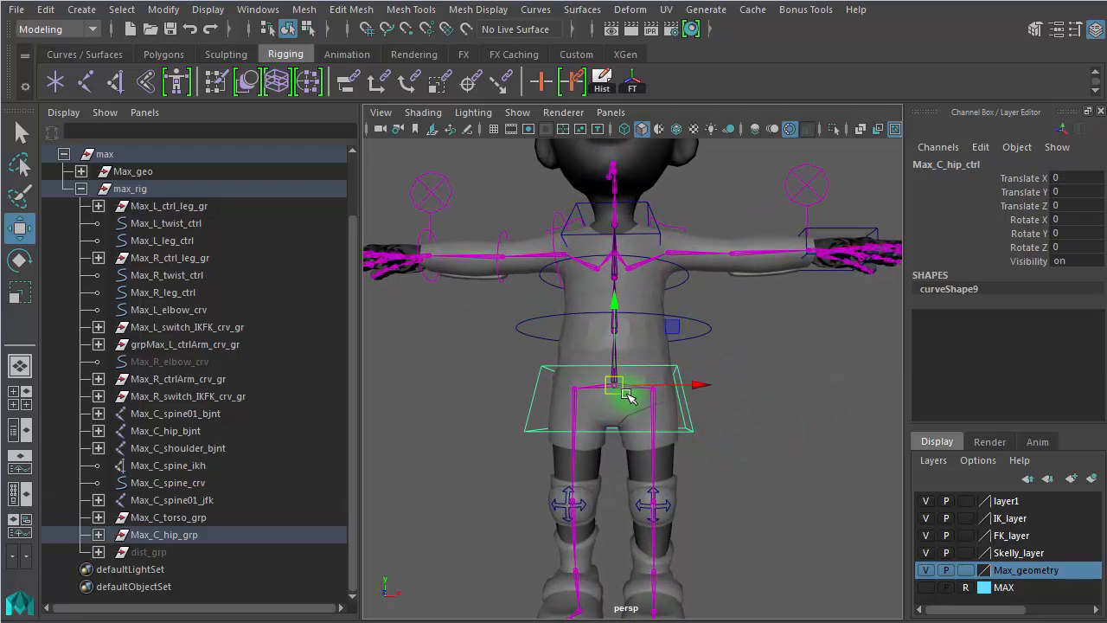
pyautogui.moveTo(620, 386)
pyautogui.mouseDown()
pyautogui.moveTo(642, 387)
pyautogui.moveTo(626, 395)
pyautogui.mouseUp()
pyautogui.hotkey('ctrl', 'z')
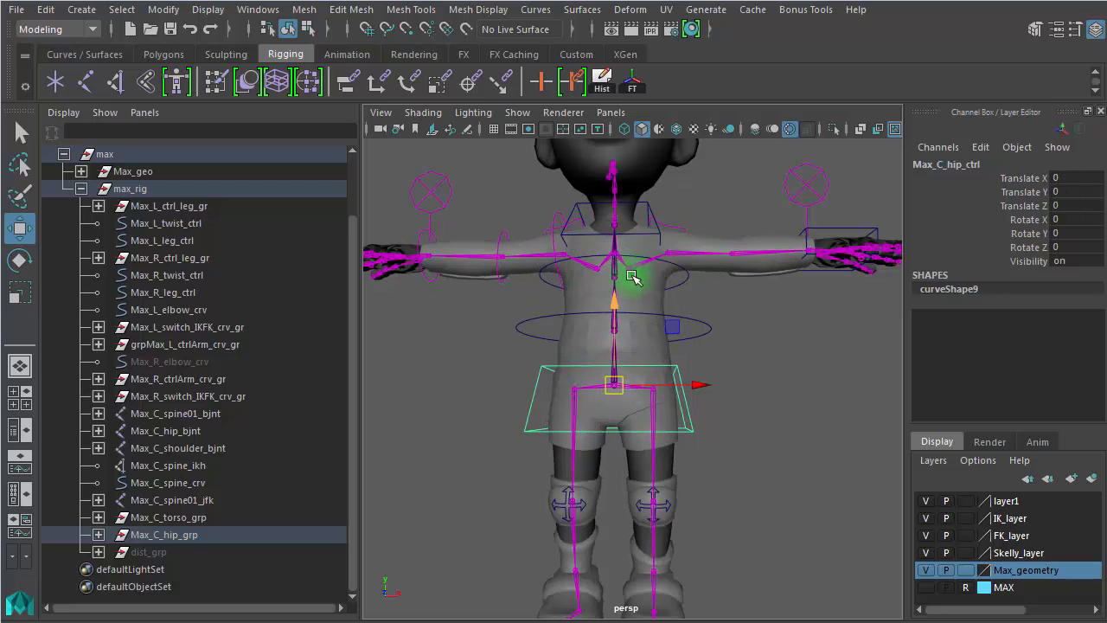
pyautogui.click(644, 220)
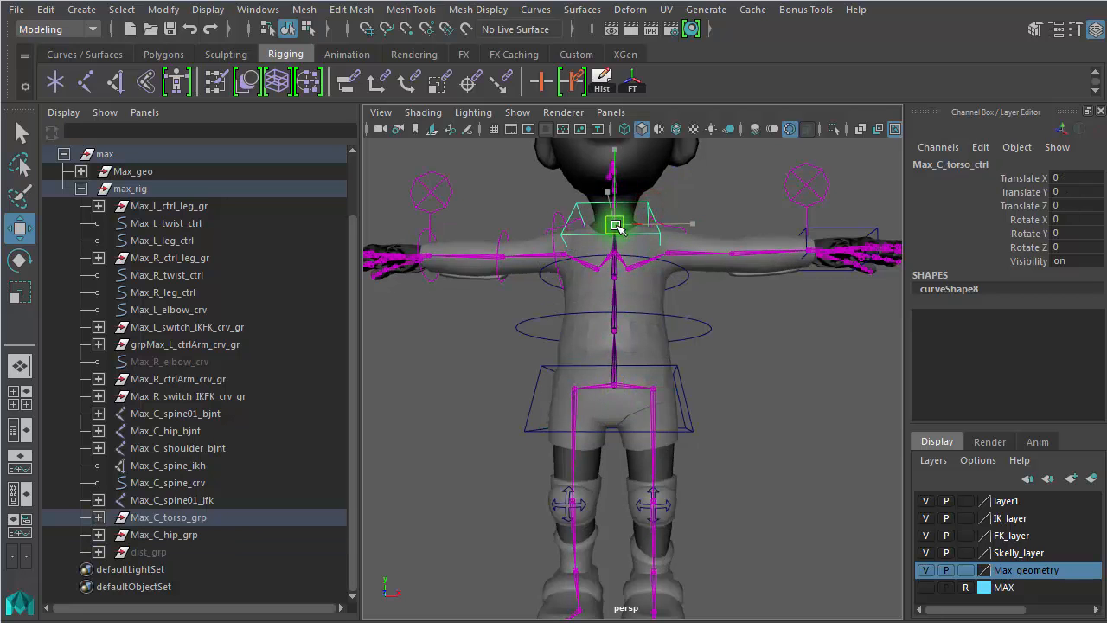
pyautogui.moveTo(618, 227); pyautogui.dragTo(614, 250)
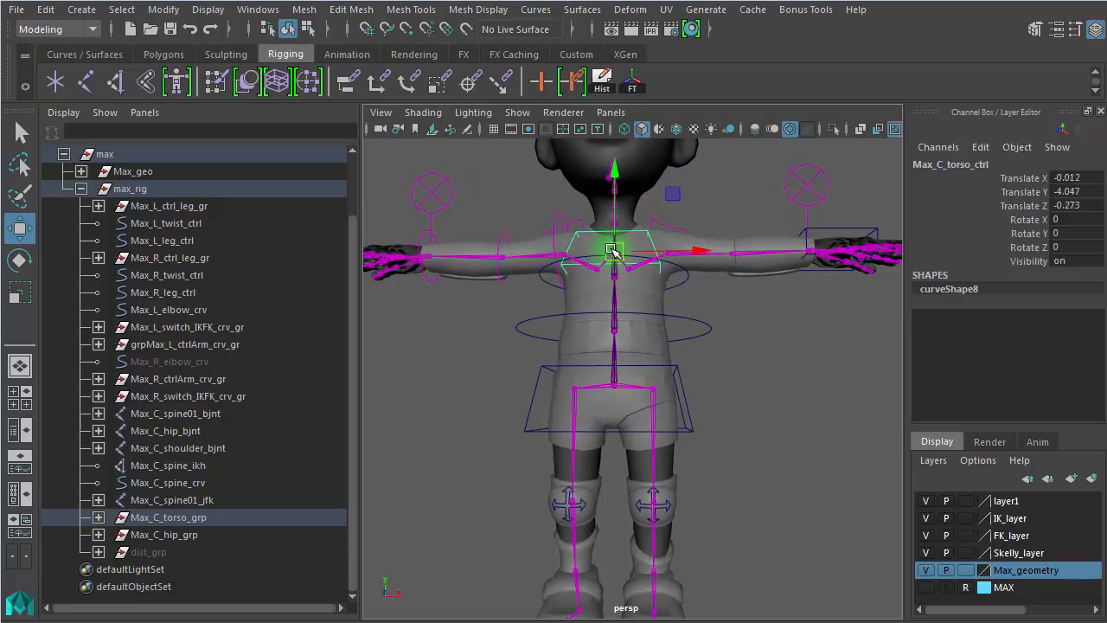
pyautogui.click(772, 401)
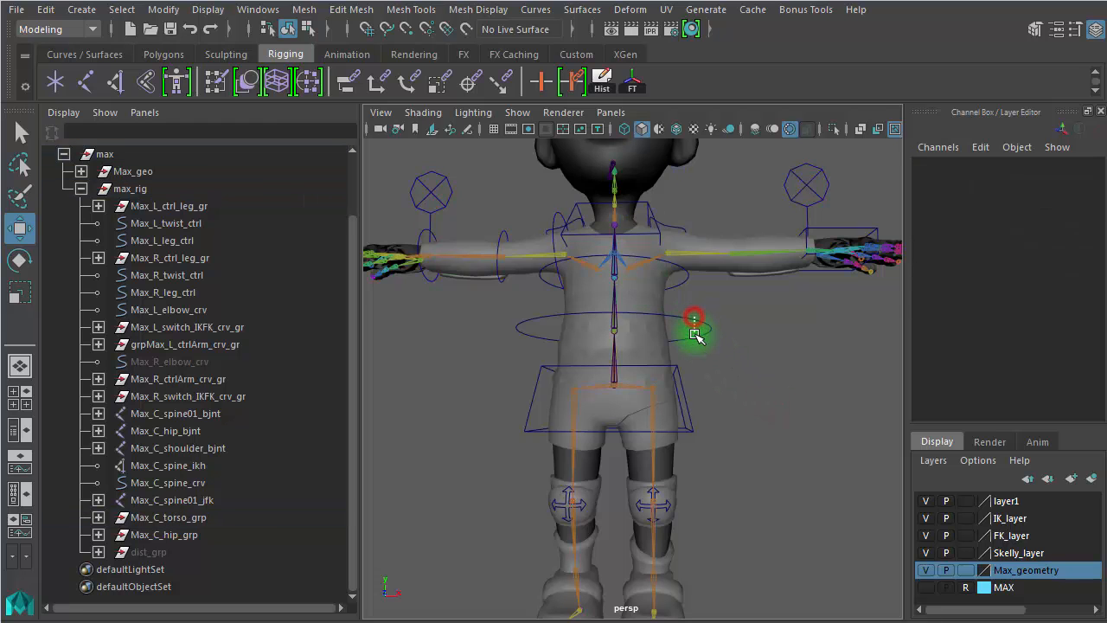
# Test rotating the Max_C_spine02_crv waist control about 14 degrees around Z, and undo the rotation
pyautogui.click(695, 331)
pyautogui.keyDown('alt'); pyautogui.moveTo(723, 370); pyautogui.dragTo(677, 388); pyautogui.keyUp('alt')
pyautogui.press('e')
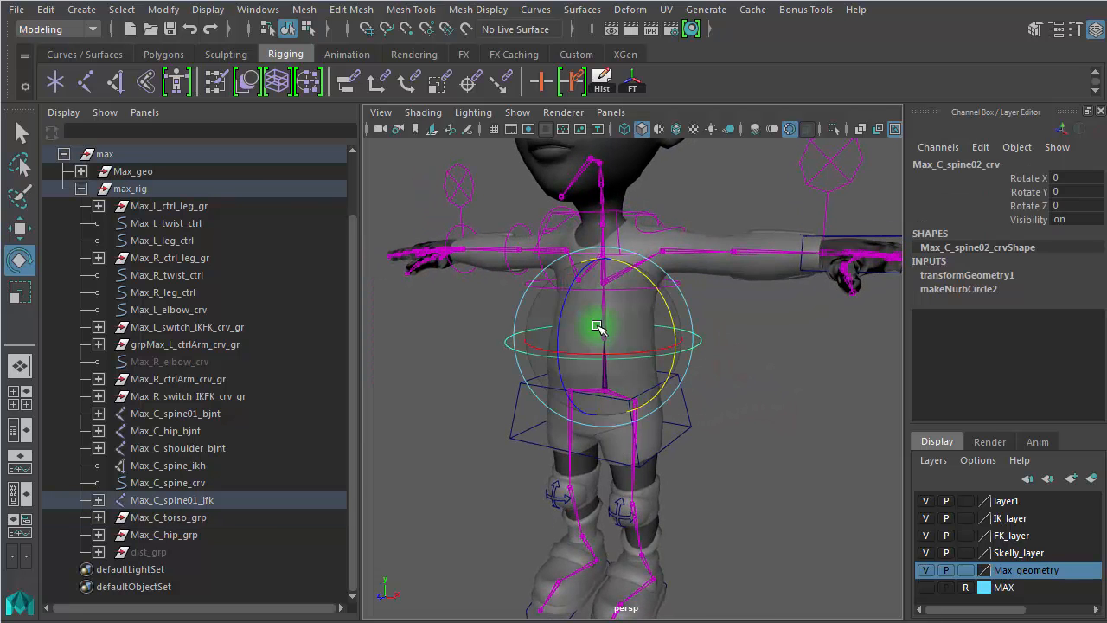
pyautogui.moveTo(567, 313); pyautogui.dragTo(587, 335)
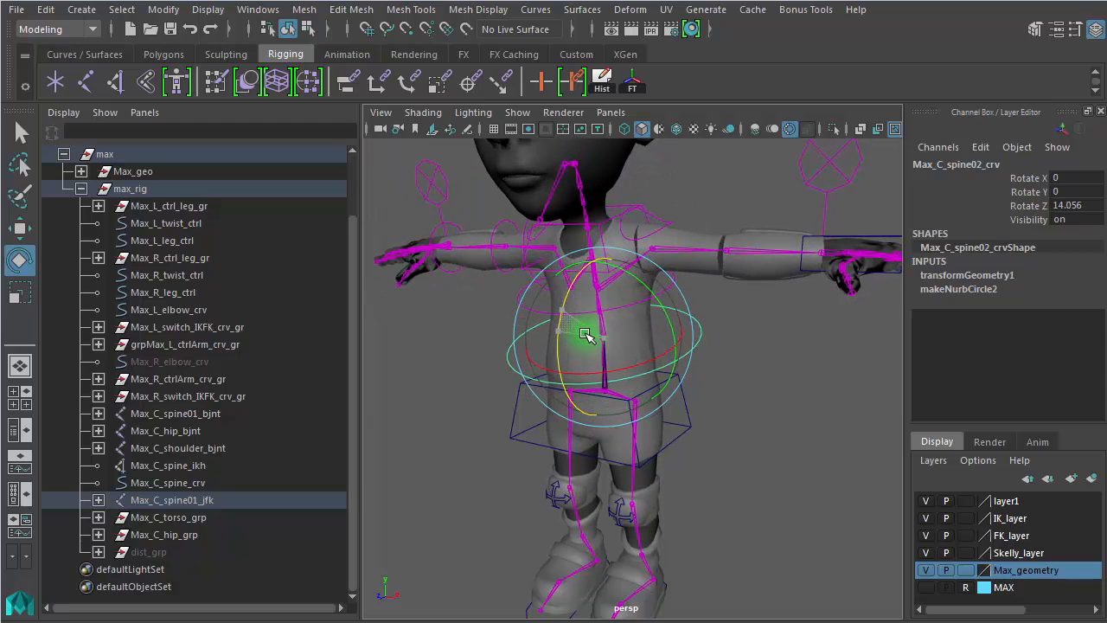
pyautogui.hotkey('ctrl', 'z')
pyautogui.click(766, 398)
# Show the top view full size with the grid on and frame the empty area beyond the character's head
pyautogui.keyDown('alt'); pyautogui.moveTo(710, 444); pyautogui.dragTo(770, 431); pyautogui.keyUp('alt')
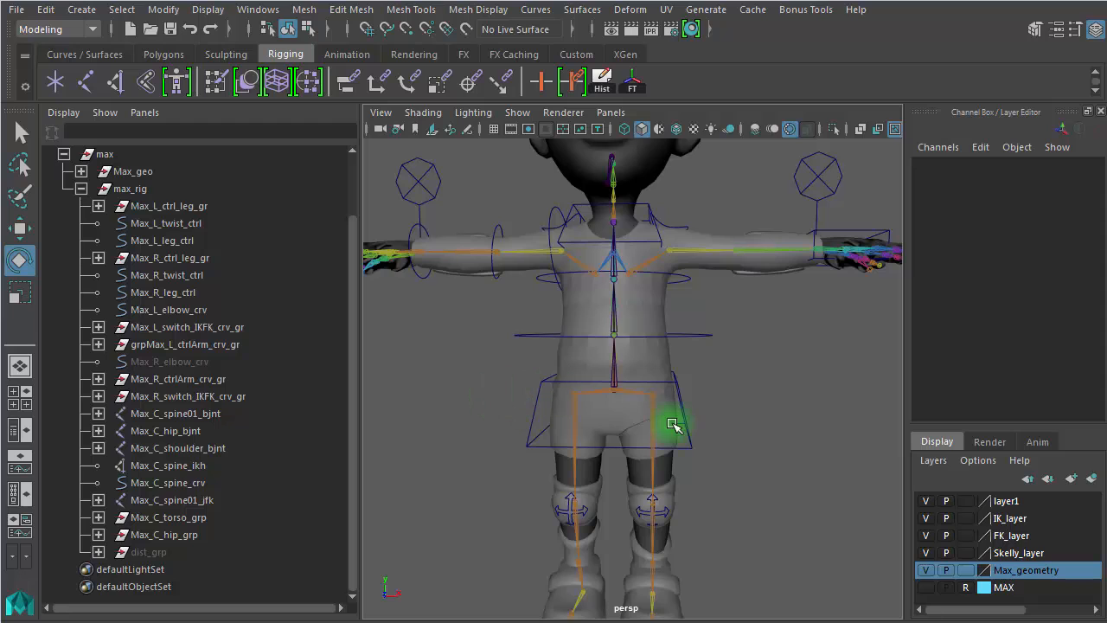
pyautogui.keyDown('alt'); pyautogui.moveTo(707, 415); pyautogui.dragTo(576, 396, button='right'); pyautogui.keyUp('alt')
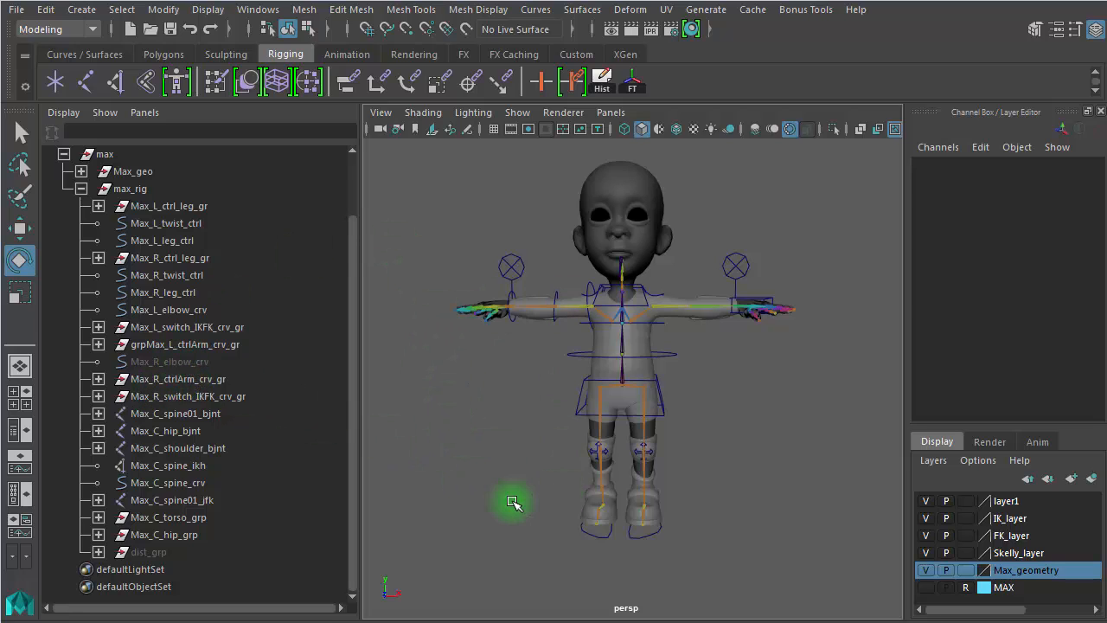
pyautogui.click(26, 399)
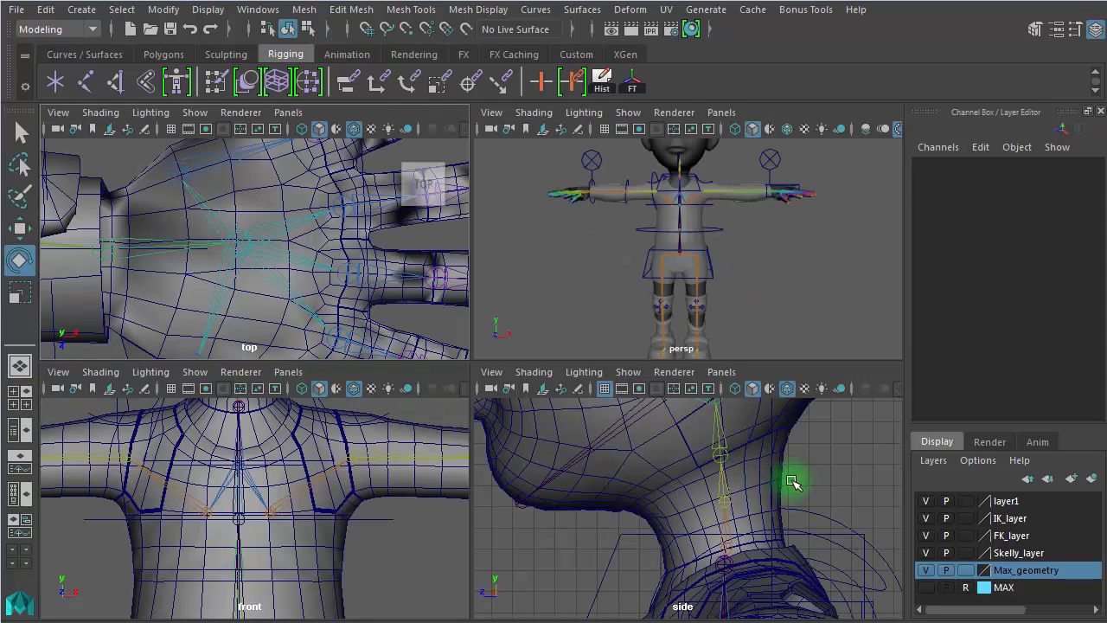
pyautogui.press('space')
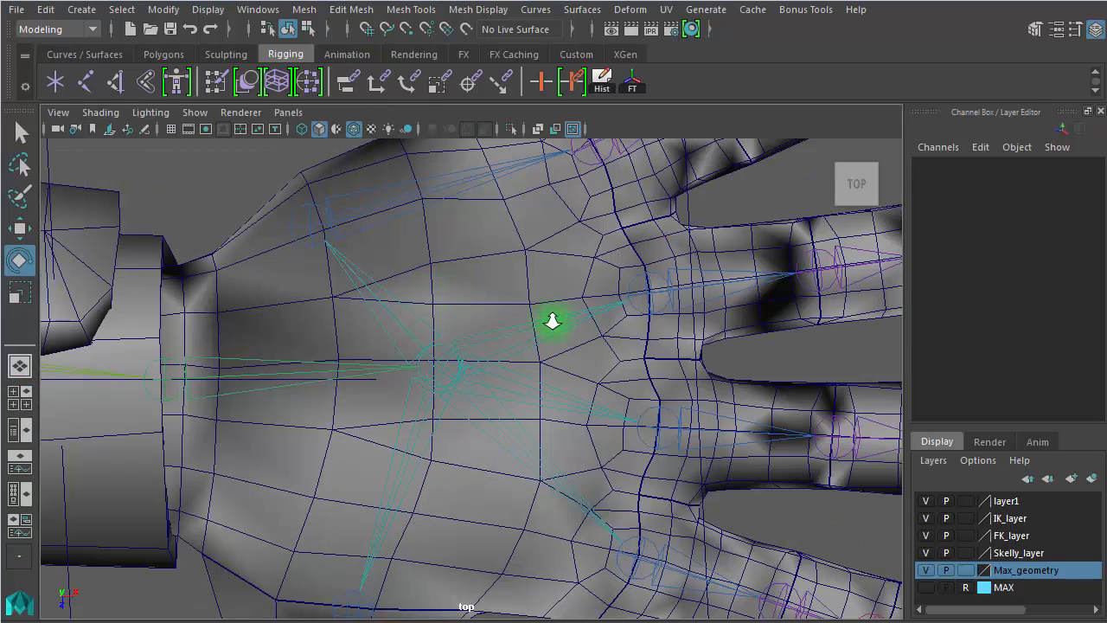
pyautogui.keyDown('alt'); pyautogui.moveTo(551, 320); pyautogui.dragTo(203, 259, button='right'); pyautogui.keyUp('alt')
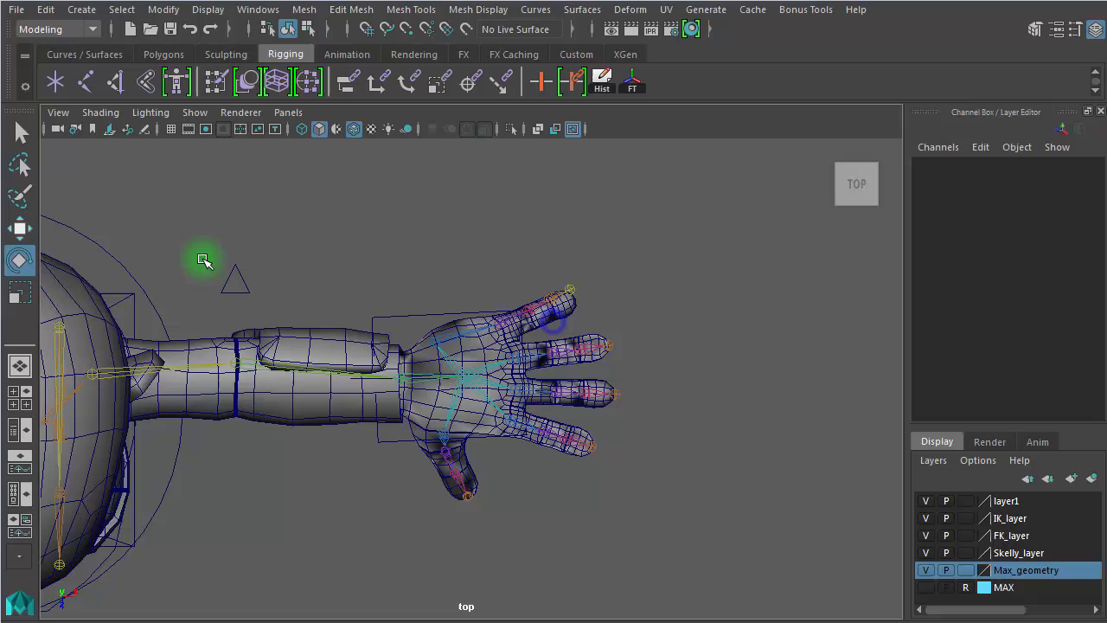
pyautogui.click(173, 129)
pyautogui.keyDown('alt'); pyautogui.moveTo(332, 293); pyautogui.dragTo(686, 392, button='middle'); pyautogui.keyUp('alt')
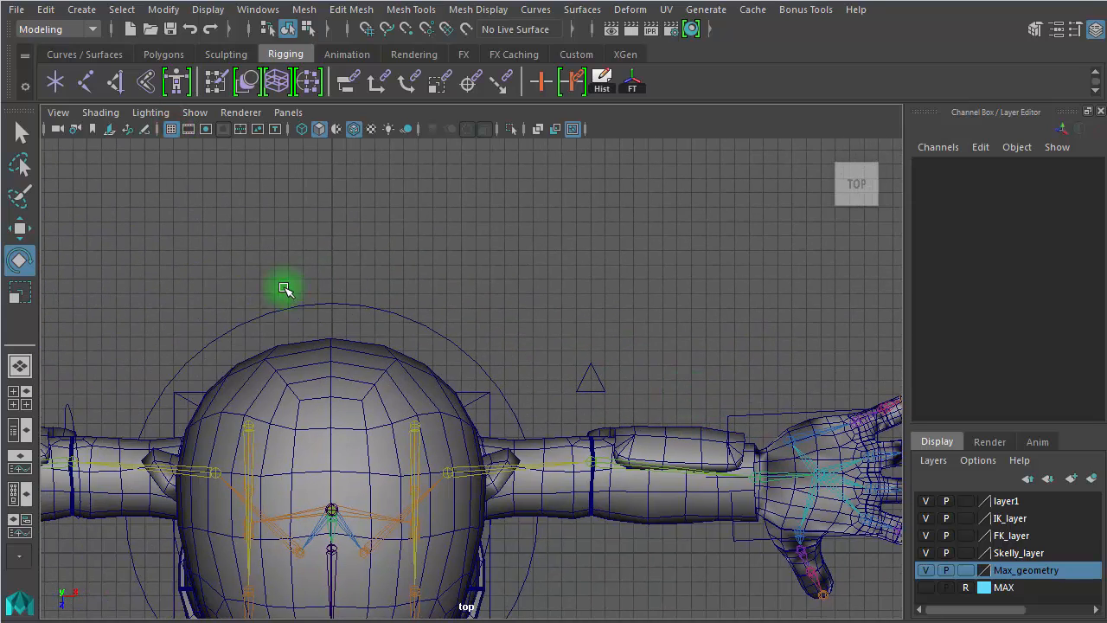
pyautogui.keyDown('alt'); pyautogui.moveTo(284, 288); pyautogui.dragTo(720, 299, button='right'); pyautogui.keyUp('alt')
pyautogui.keyDown('alt'); pyautogui.moveTo(606, 220); pyautogui.dragTo(629, 422, button='middle'); pyautogui.keyUp('alt')
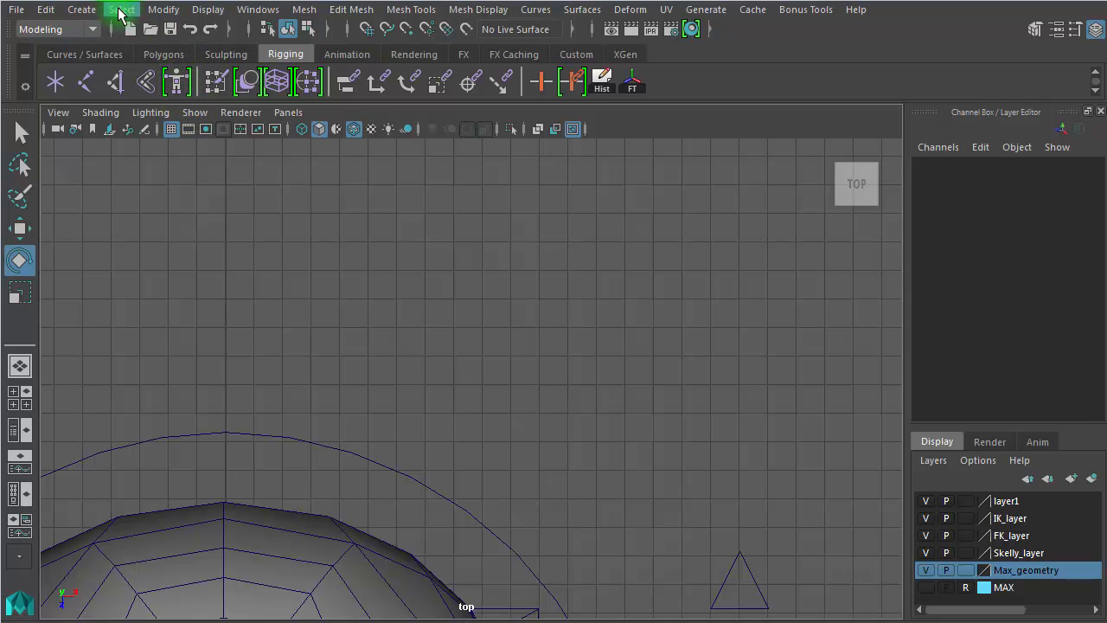
# Start the CV Curve Tool with its settings reset and the curve degree set to 1 Linear
pyautogui.click(82, 11)
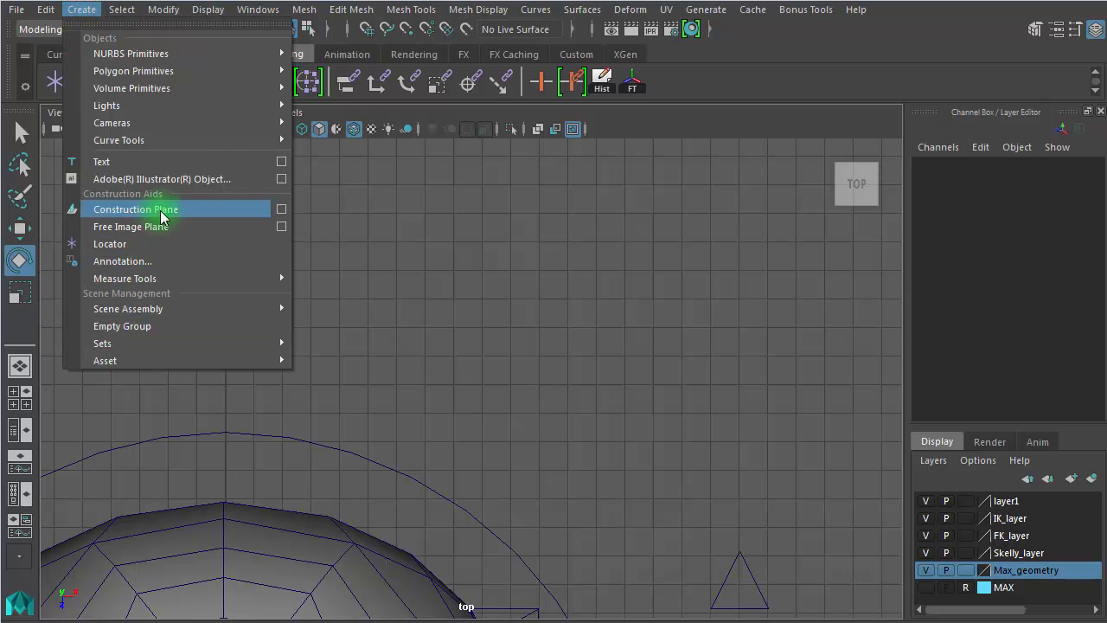
pyautogui.moveTo(164, 144)
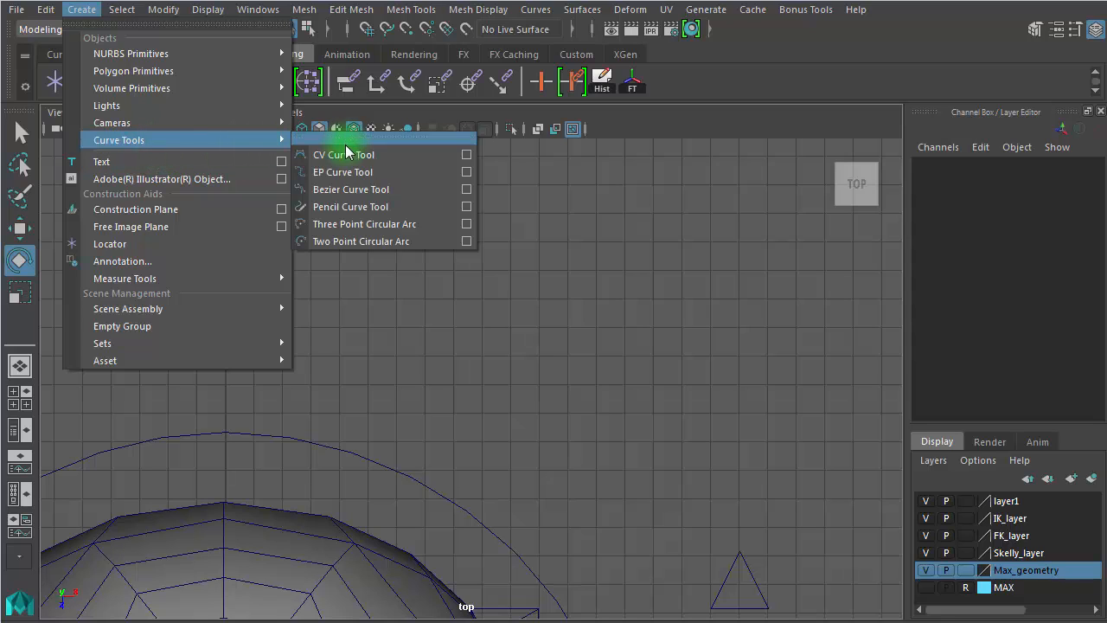
pyautogui.click(466, 162)
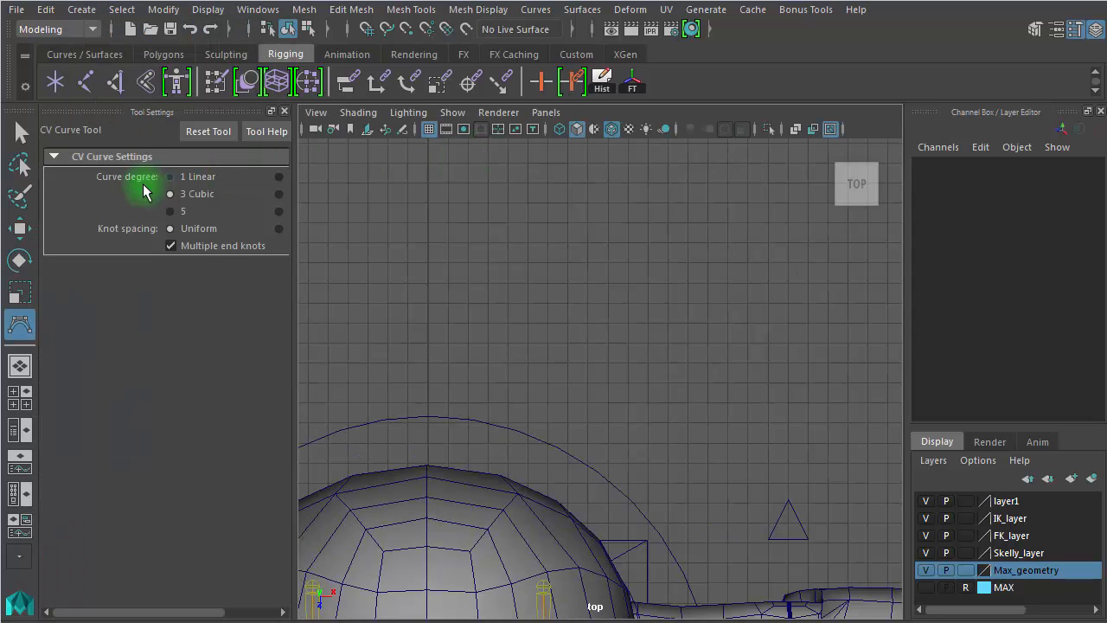
pyautogui.click(207, 135)
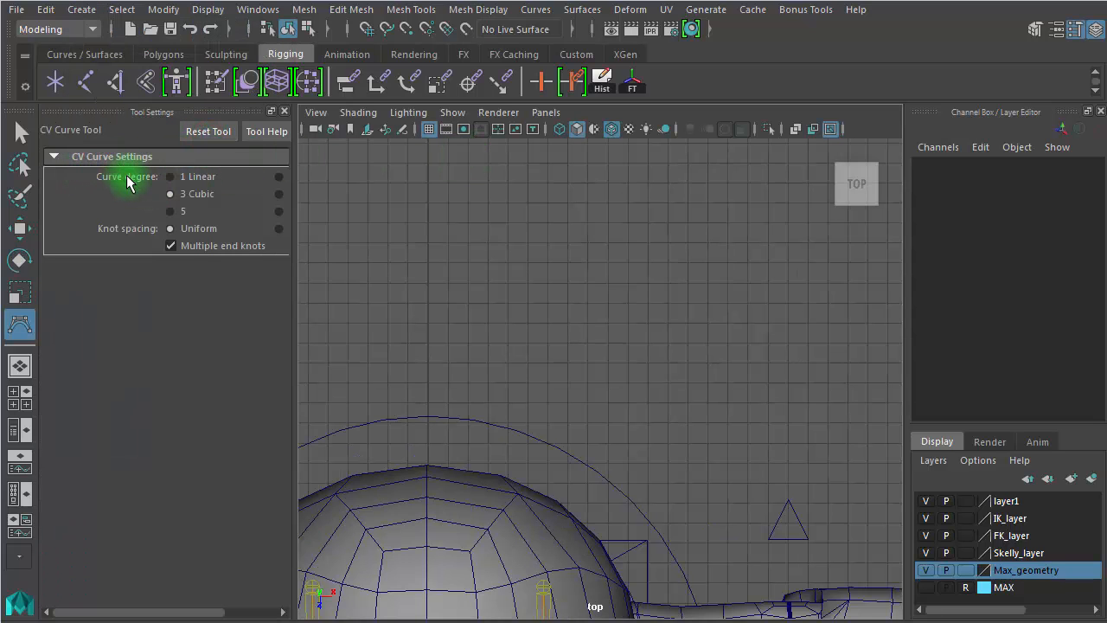
pyautogui.click(170, 178)
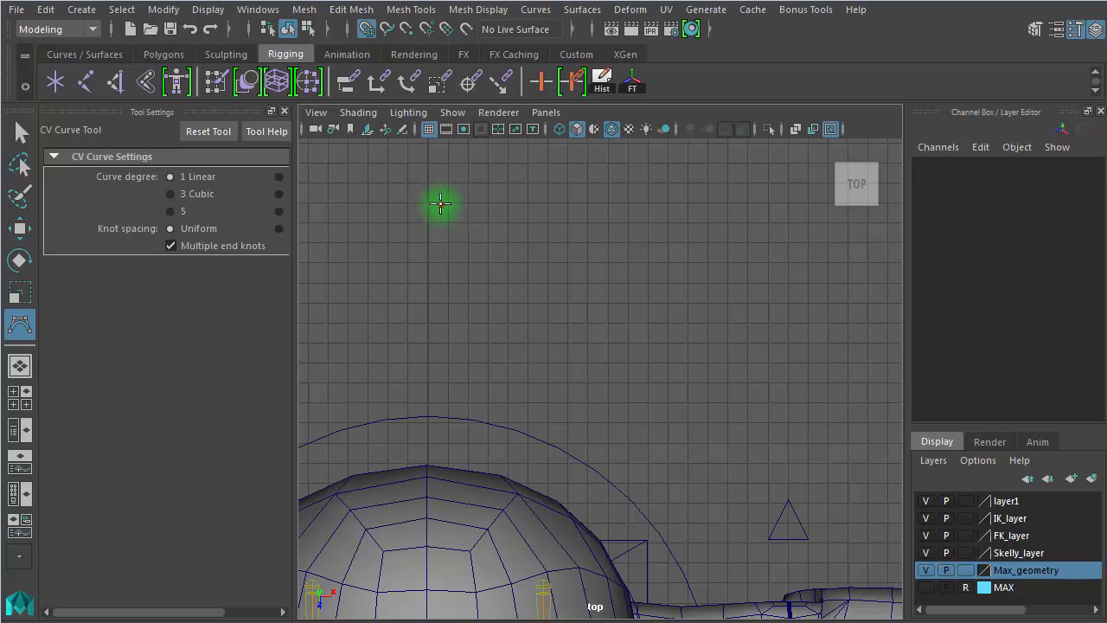
# Draw a closed grid-snapped square curve, two grid cells wide, in the empty area of the top view and center its pivot
pyautogui.click(448, 202)
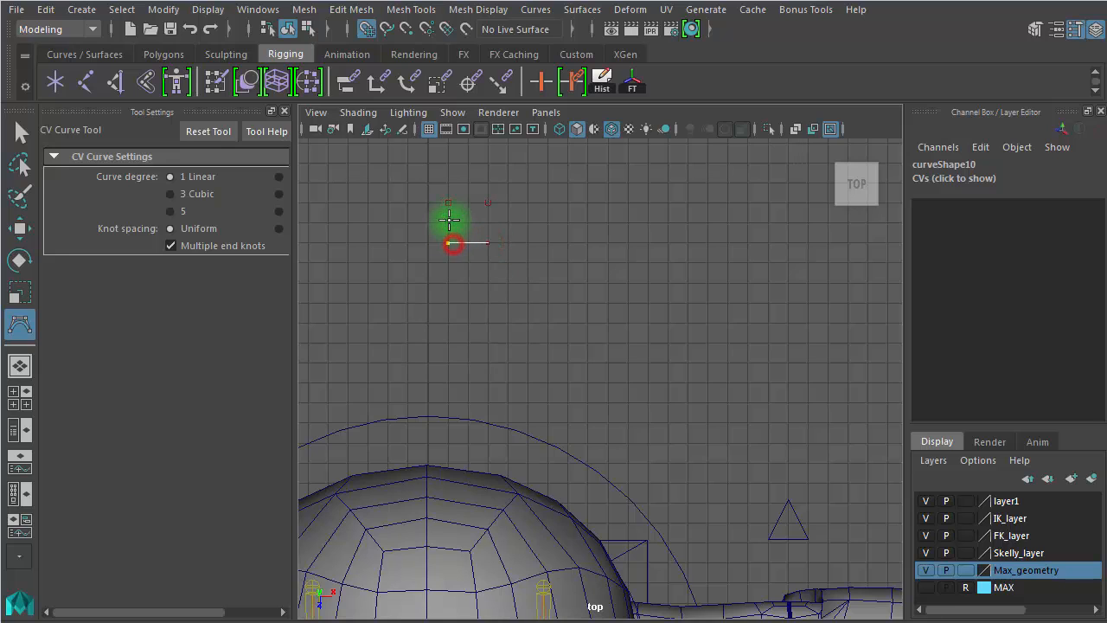
pyautogui.press('e')
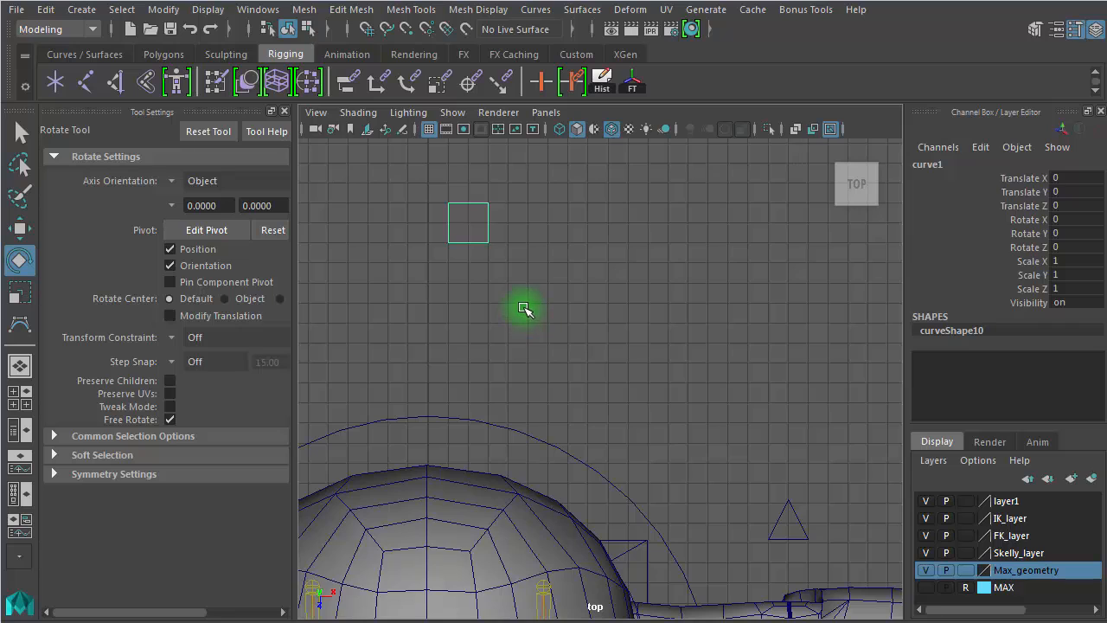
pyautogui.scroll(-5, 593, 304)
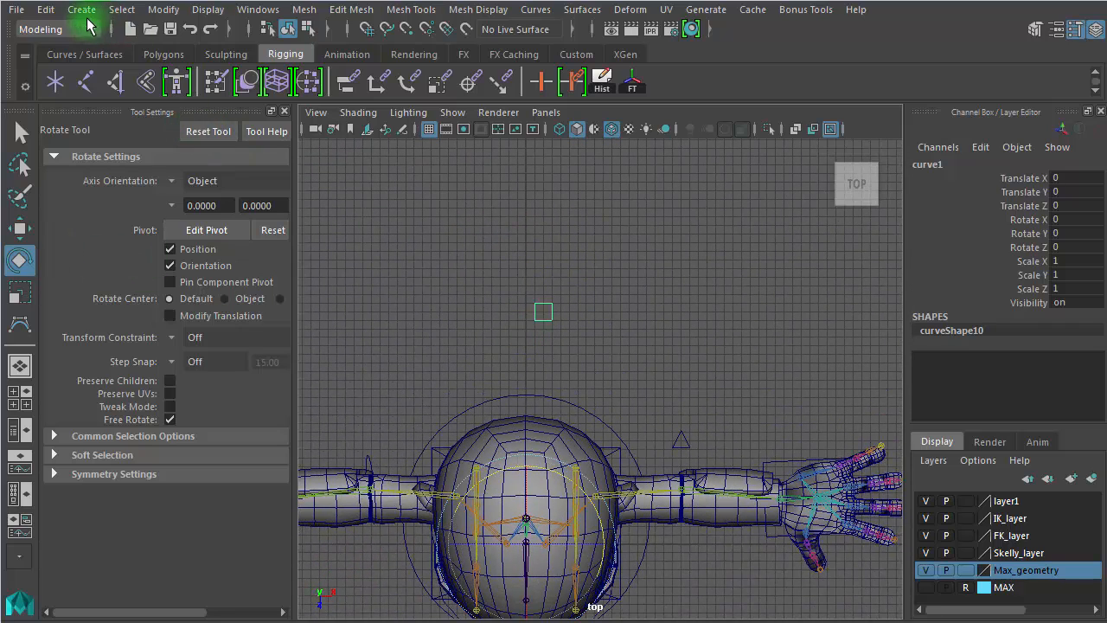
pyautogui.click(161, 9)
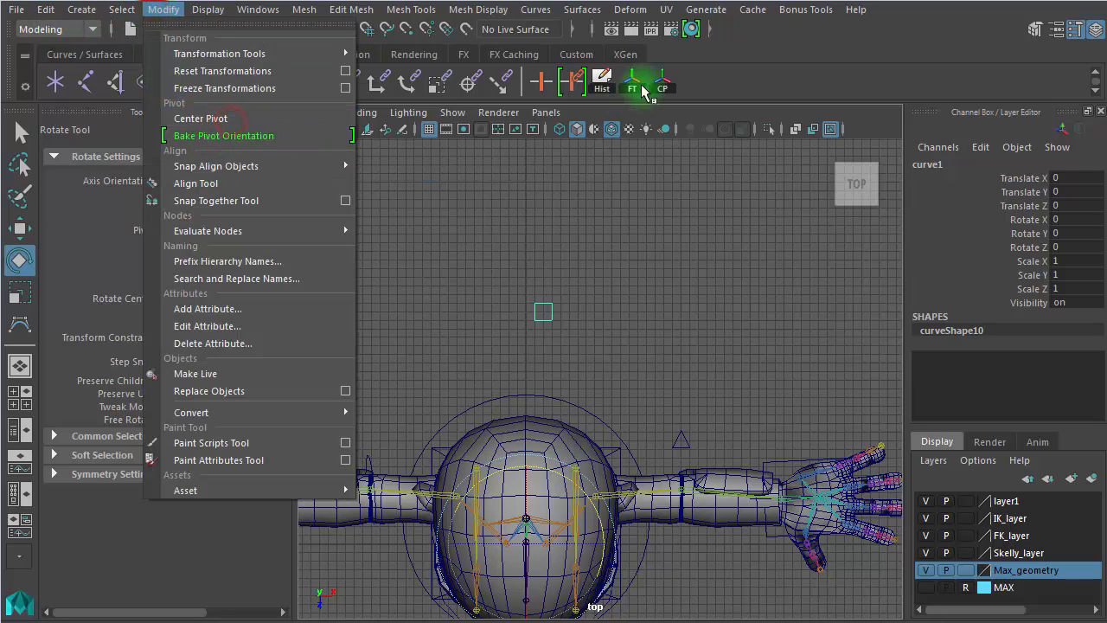
pyautogui.click(663, 81)
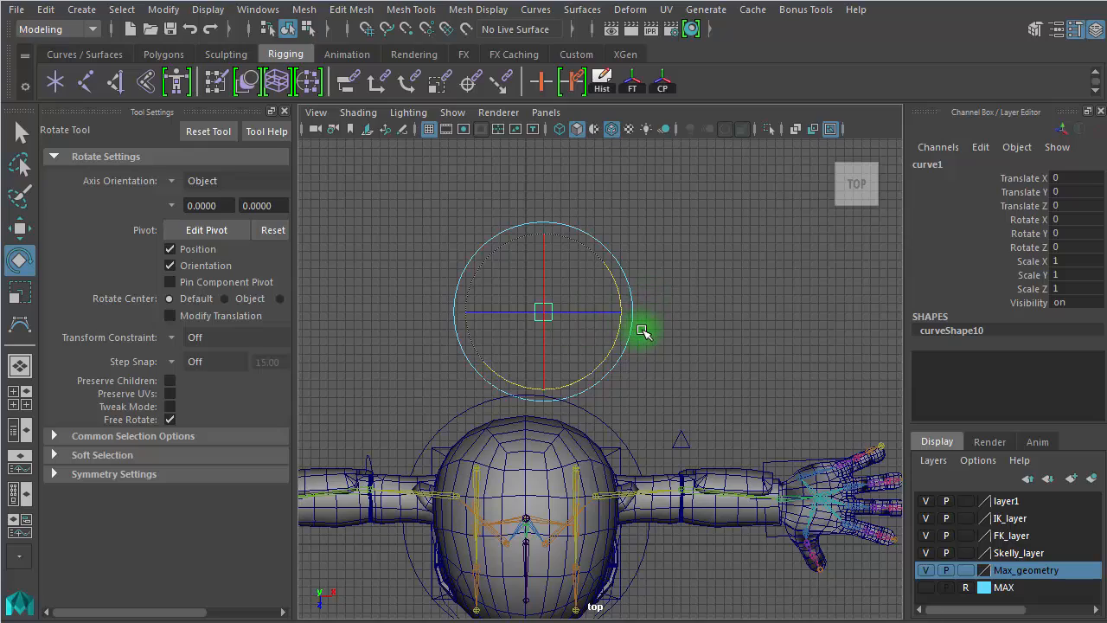
# Scale the square curve uniformly to about 10.86
pyautogui.press('w')
pyautogui.keyDown('alt'); pyautogui.moveTo(581, 329); pyautogui.dragTo(868, 319, button='right'); pyautogui.keyUp('alt')
pyautogui.keyDown('alt'); pyautogui.moveTo(510, 297); pyautogui.dragTo(416, 265, button='right'); pyautogui.keyUp('alt')
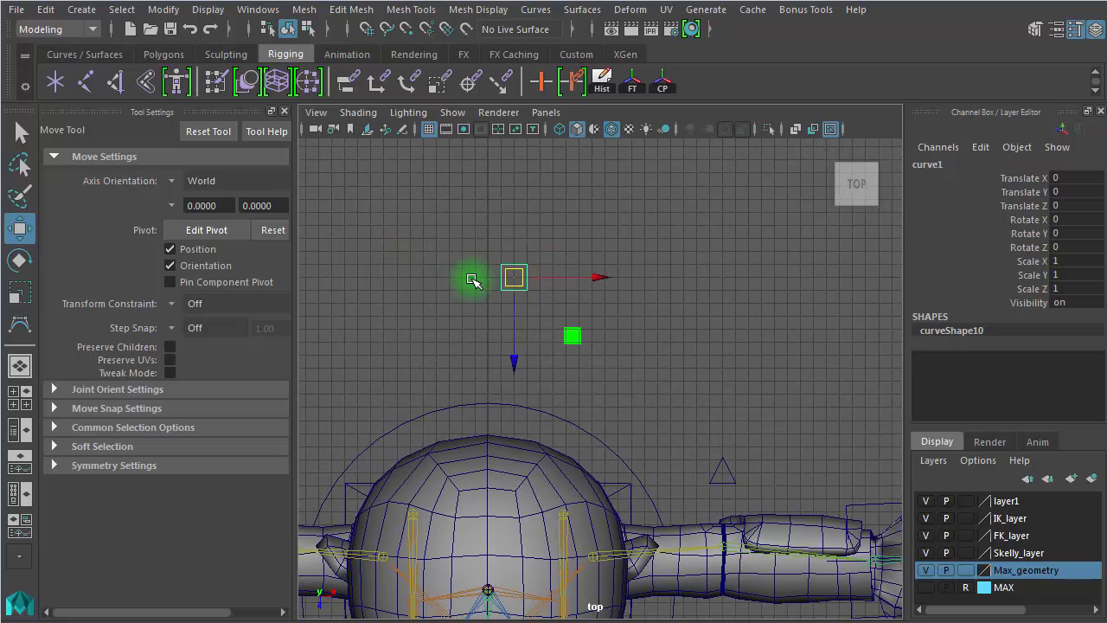
pyautogui.press('r')
pyautogui.moveTo(516, 276); pyautogui.dragTo(700, 360)
# Move the square curve toward the character, to about X 0.86 and Z 9.5
pyautogui.press('w')
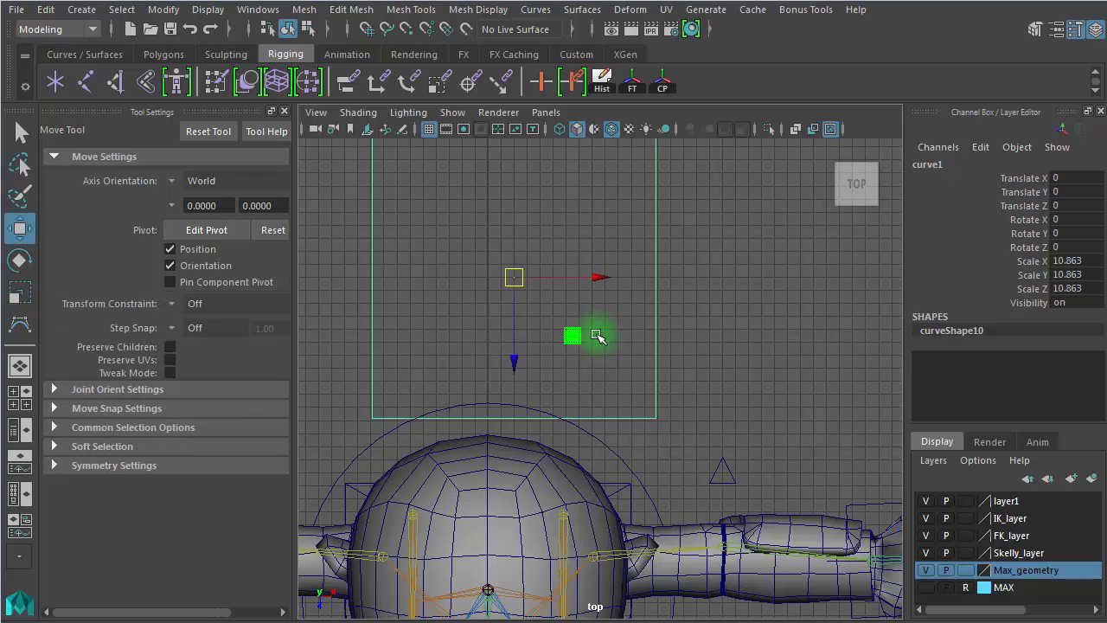
pyautogui.moveTo(516, 281); pyautogui.dragTo(522, 395)
pyautogui.keyDown('alt'); pyautogui.moveTo(522, 395); pyautogui.dragTo(415, 385, button='right'); pyautogui.keyUp('alt')
pyautogui.keyDown('alt'); pyautogui.moveTo(470, 385); pyautogui.dragTo(448, 287); pyautogui.keyUp('alt')
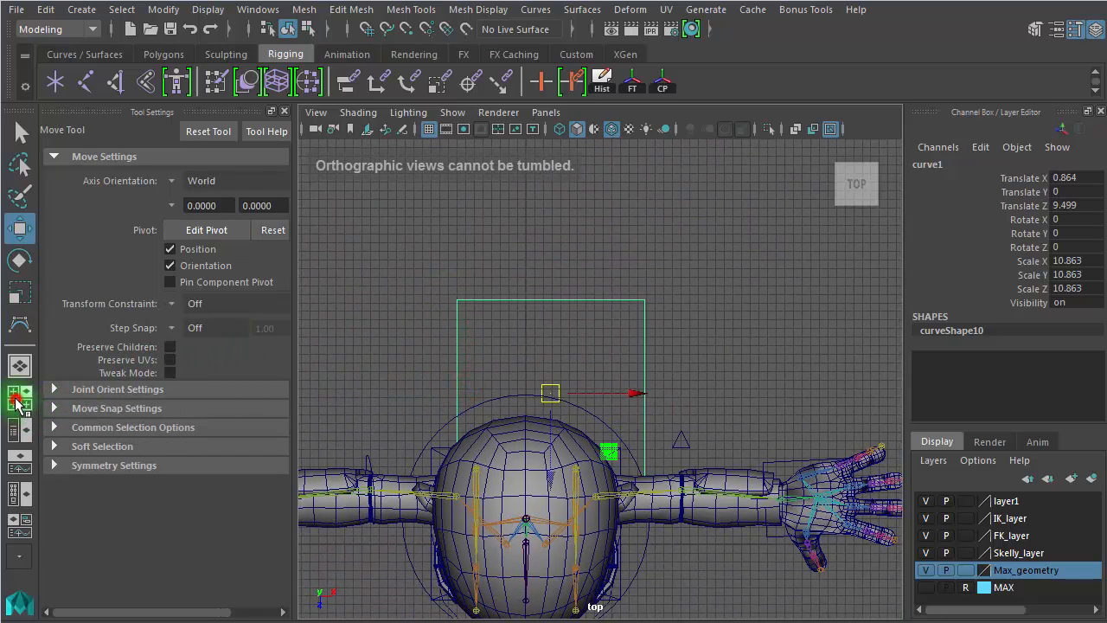
# Return to the full-size perspective view and frame the character's body together with the square curve at its feet
pyautogui.click(18, 402)
pyautogui.press('space')
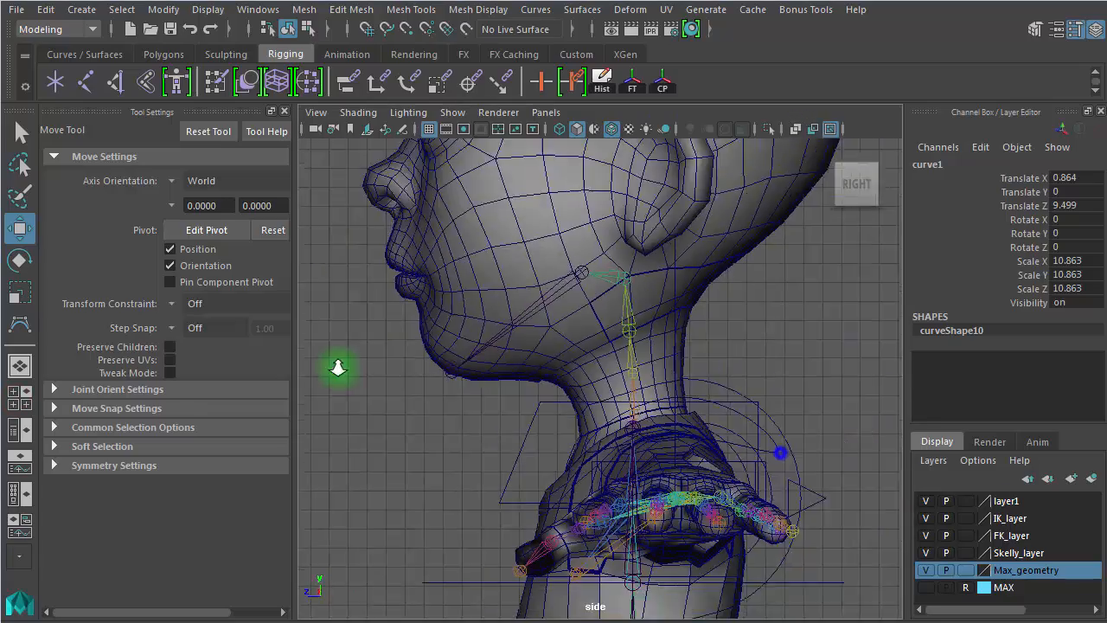
pyautogui.scroll(-5, 577, 366)
pyautogui.press('space')
pyautogui.press('space')
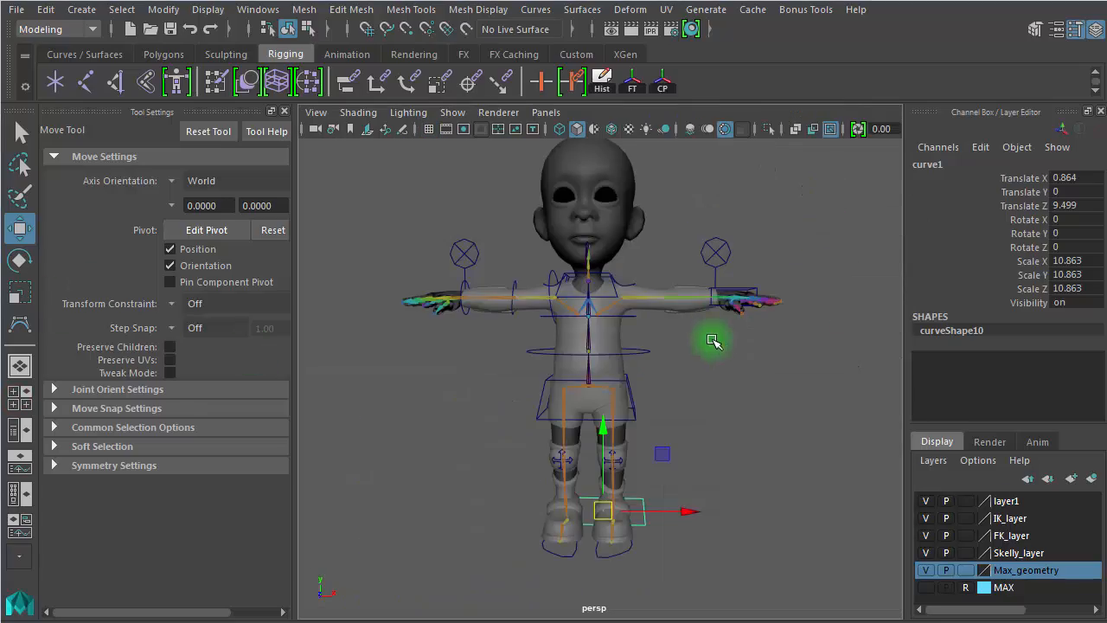
pyautogui.scroll(3, 618, 475)
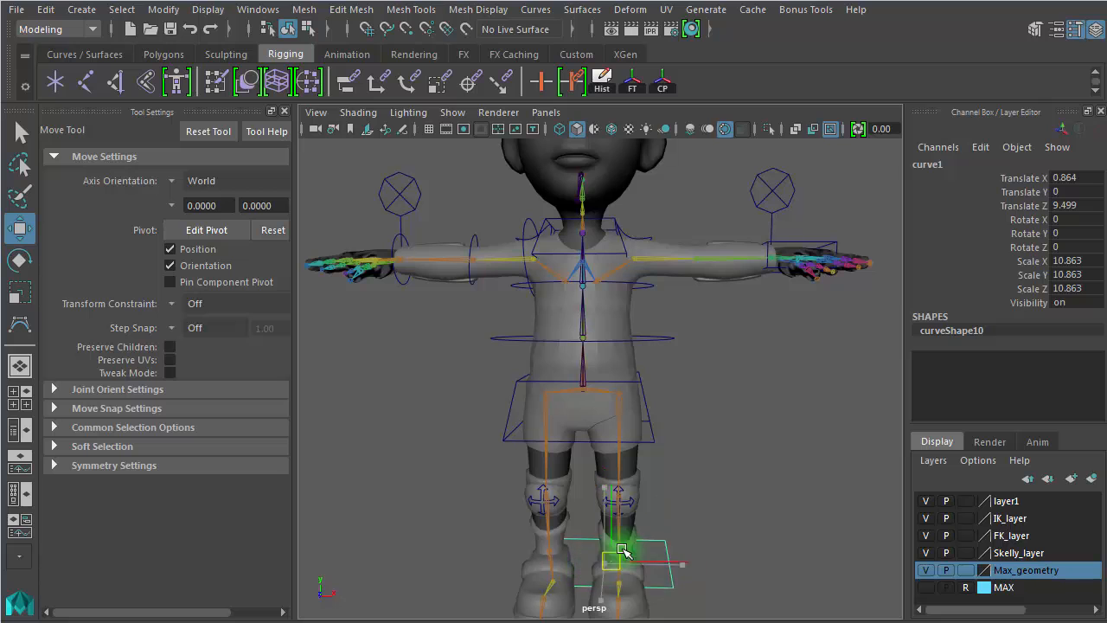
# Raise the square curve and snap its center onto the lowest spine joint, hiding the Max_geometry layer only during the placement
pyautogui.moveTo(623, 550); pyautogui.dragTo(719, 347)
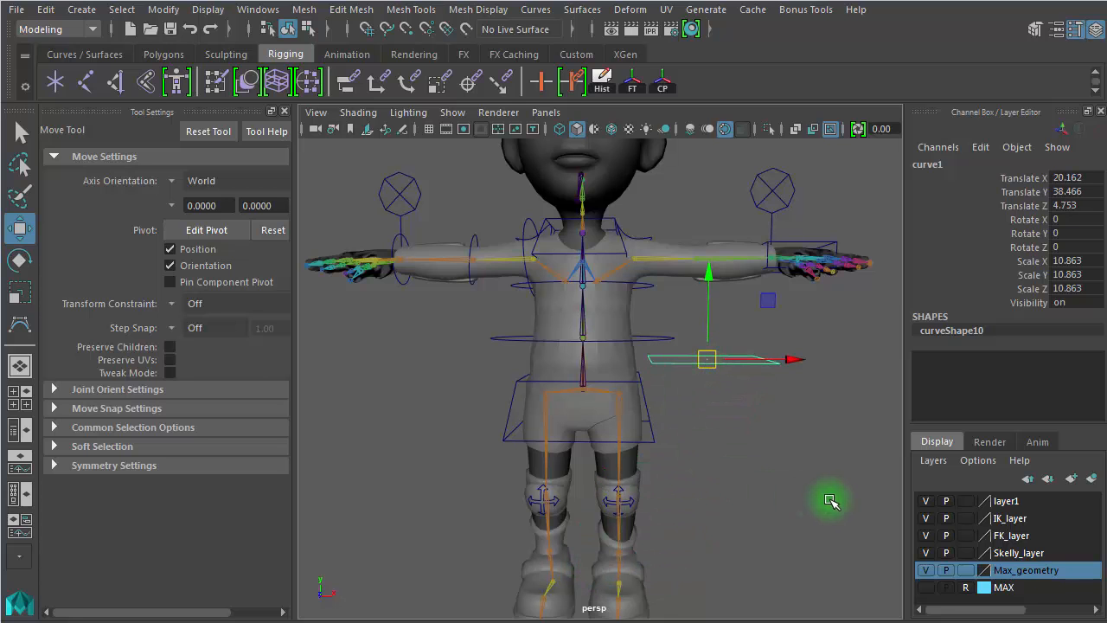
pyautogui.click(925, 570)
pyautogui.keyDown('alt'); pyautogui.moveTo(638, 439); pyautogui.dragTo(580, 421); pyautogui.keyUp('alt')
pyautogui.moveTo(806, 326); pyautogui.dragTo(573, 407)
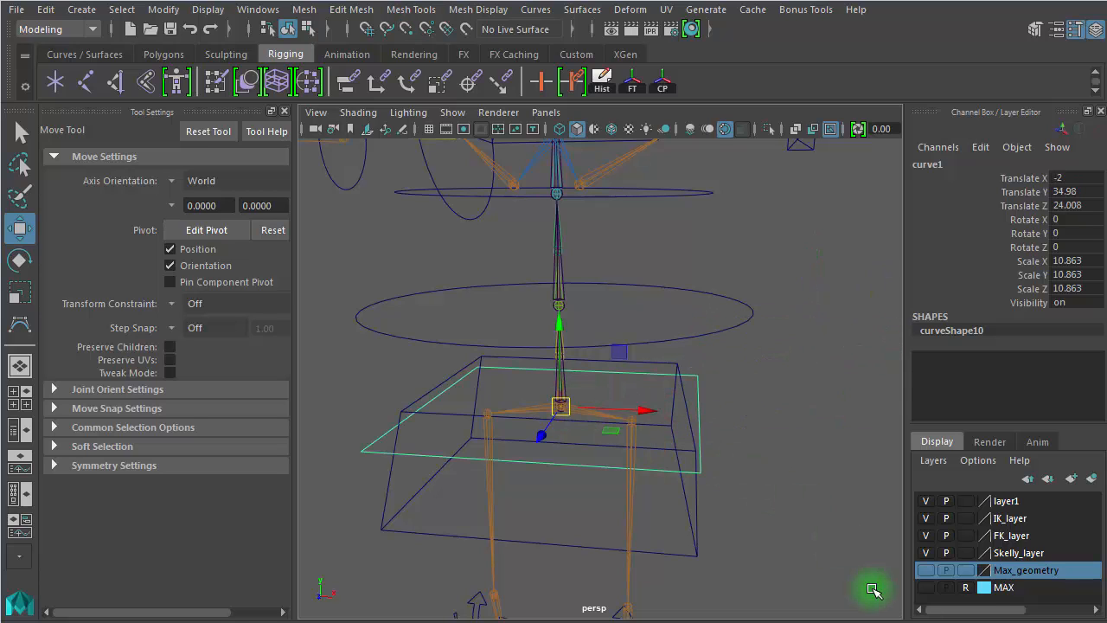
pyautogui.click(926, 570)
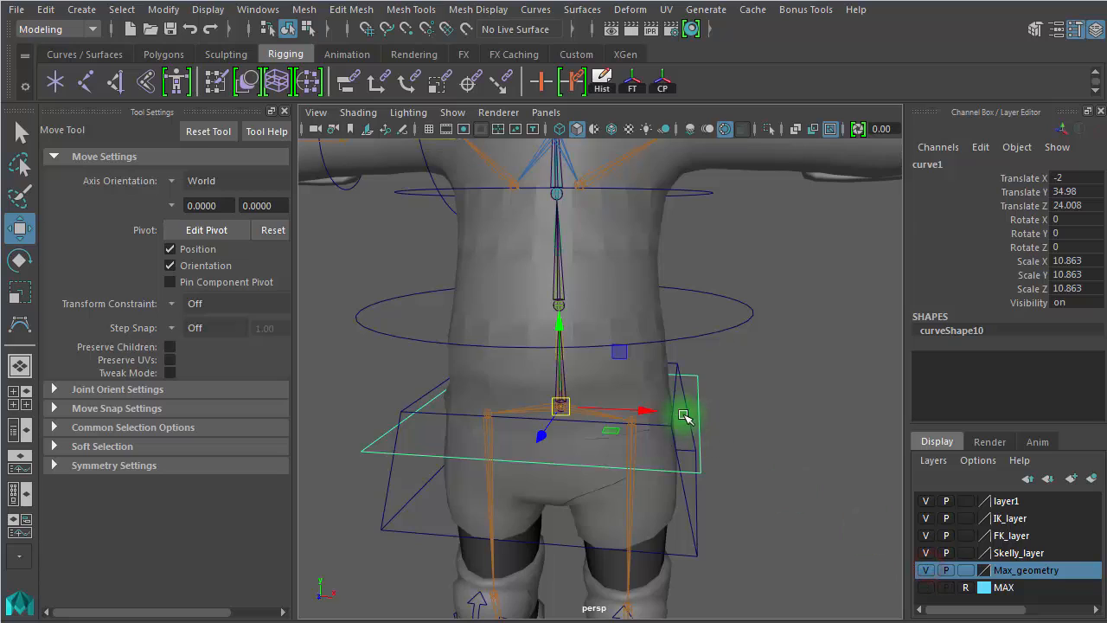
# Scale the square curve uniformly to about 13.87 so it extends beyond the hip control
pyautogui.keyDown('alt'); pyautogui.moveTo(687, 415); pyautogui.dragTo(710, 432); pyautogui.keyUp('alt')
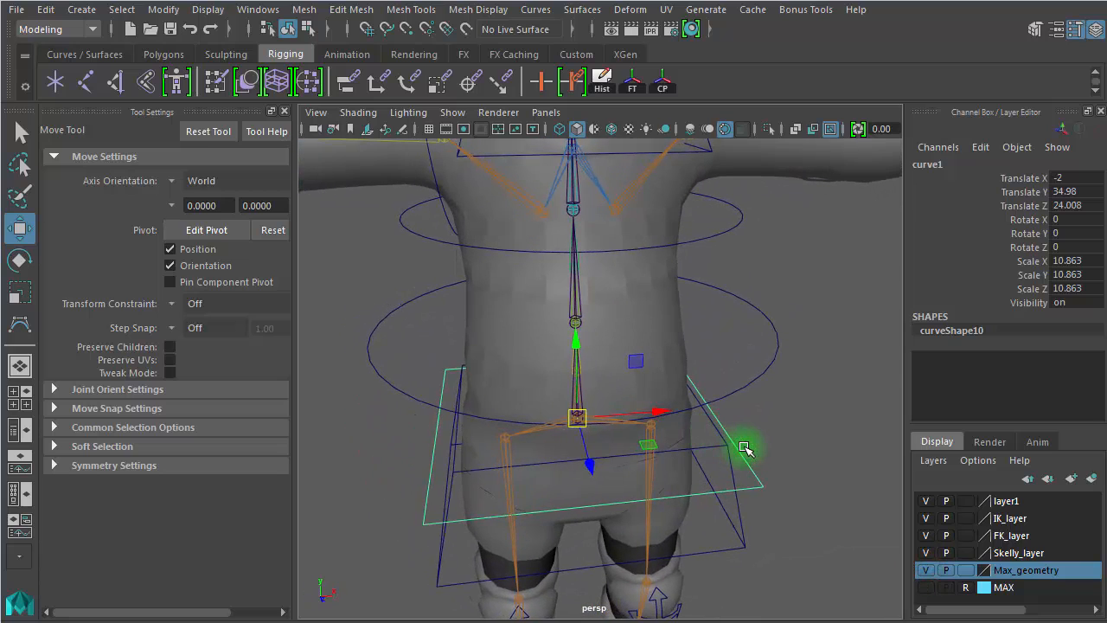
pyautogui.press('r')
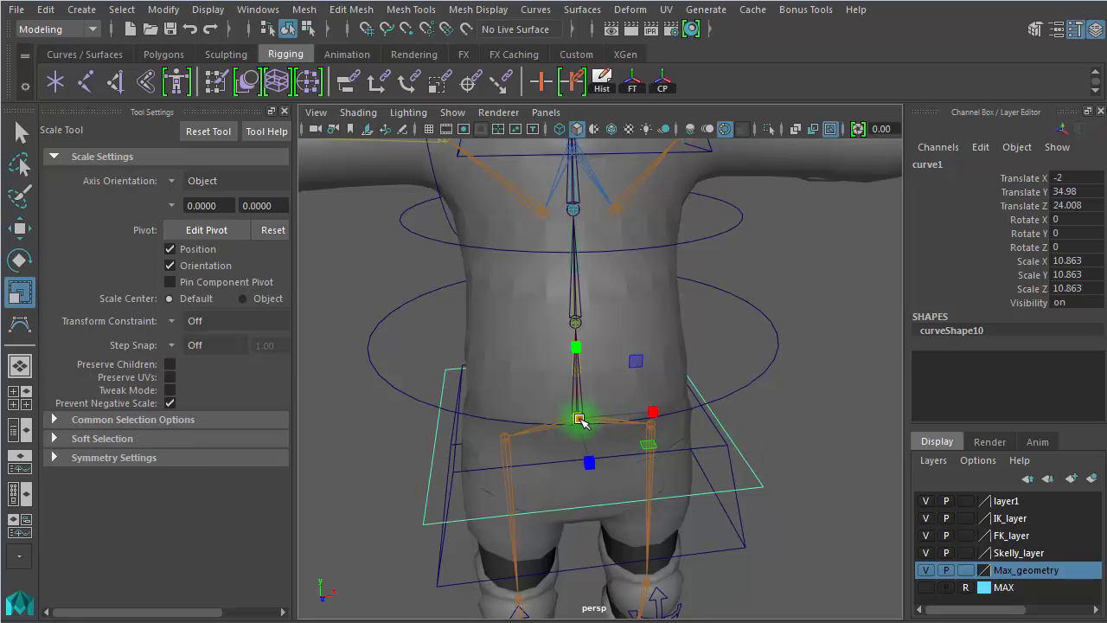
pyautogui.moveTo(580, 421); pyautogui.dragTo(638, 424)
# Delete the square curve's history and freeze its transformations
pyautogui.keyDown('alt'); pyautogui.moveTo(834, 427); pyautogui.dragTo(611, 404, button='right'); pyautogui.keyUp('alt')
pyautogui.keyDown('alt'); pyautogui.moveTo(610, 403); pyautogui.dragTo(585, 396); pyautogui.keyUp('alt')
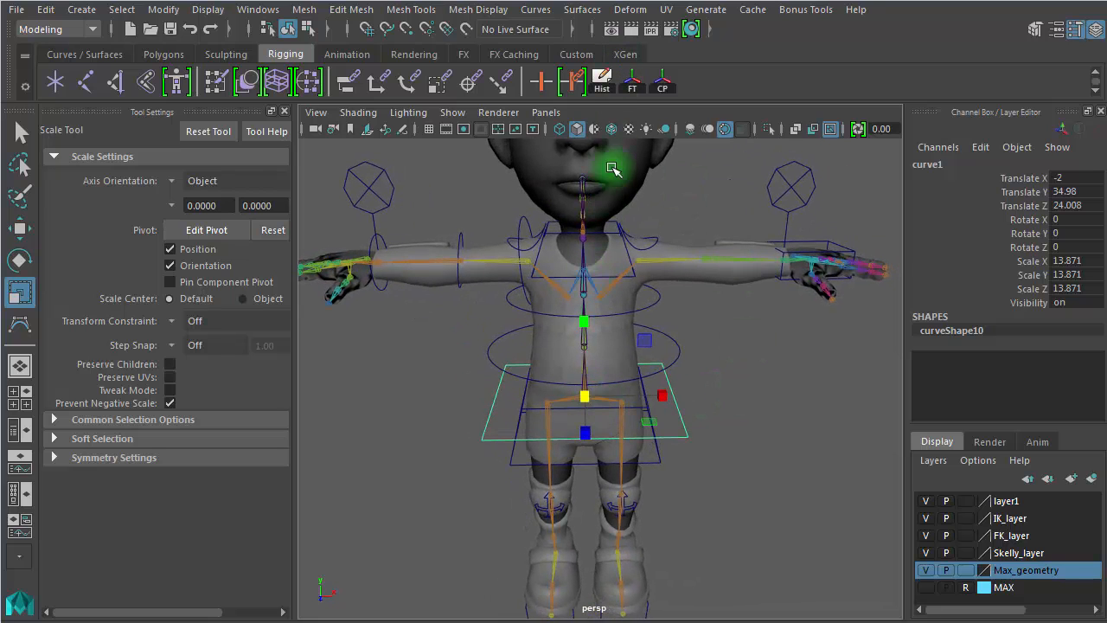
pyautogui.click(602, 84)
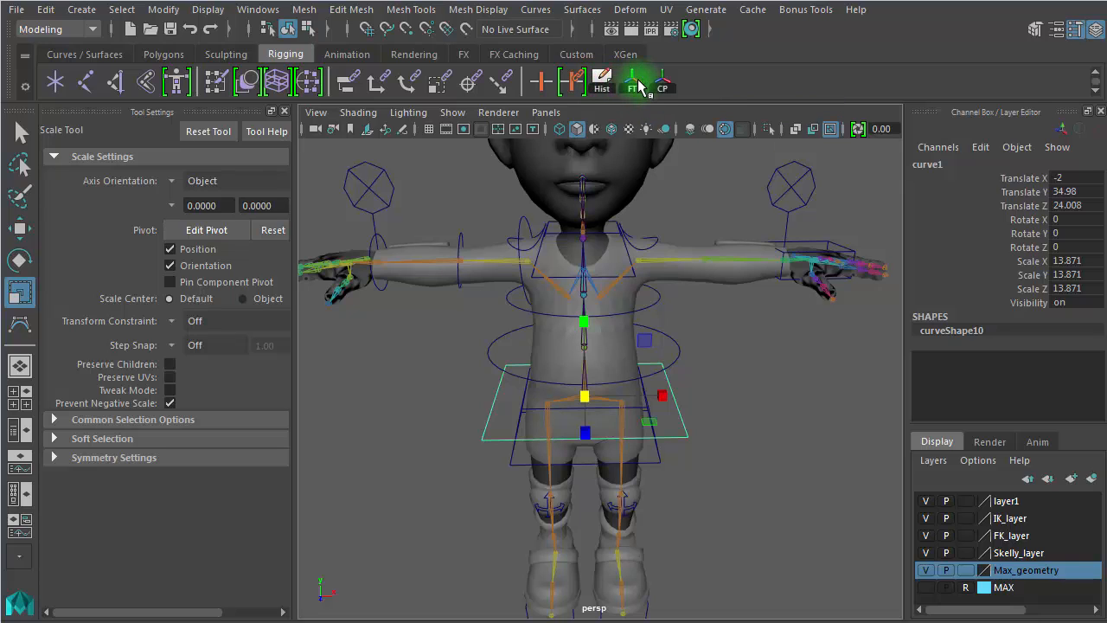
pyautogui.click(635, 83)
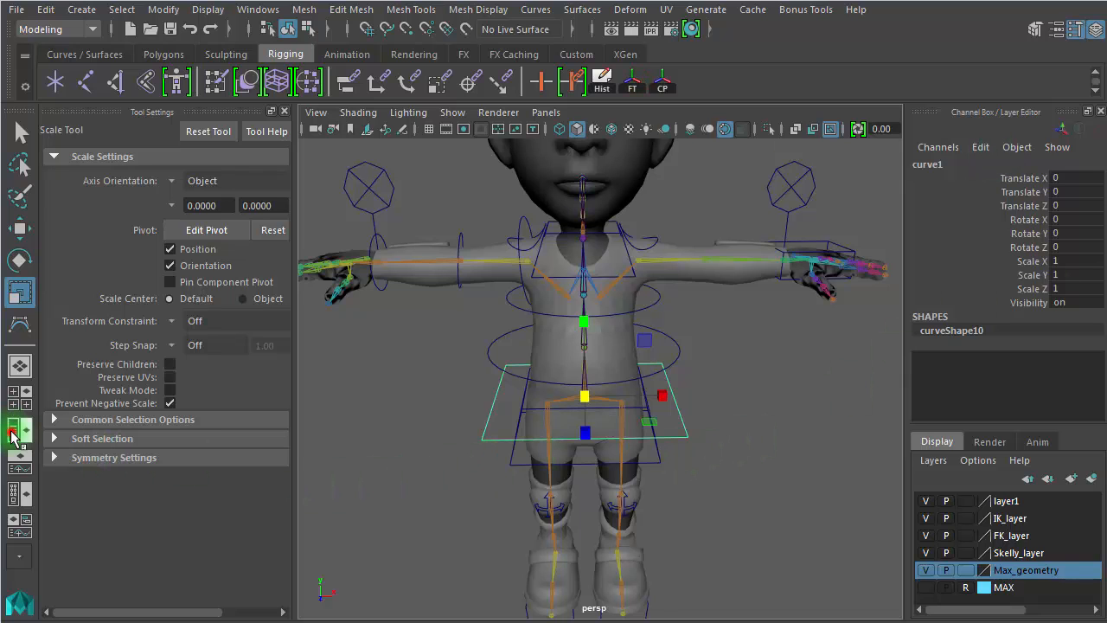
# Show a widened Outliner beside the perspective view and rename curve1 as Max_C_root_crv, following the Max_C_spine_crv naming pattern
pyautogui.click(13, 432)
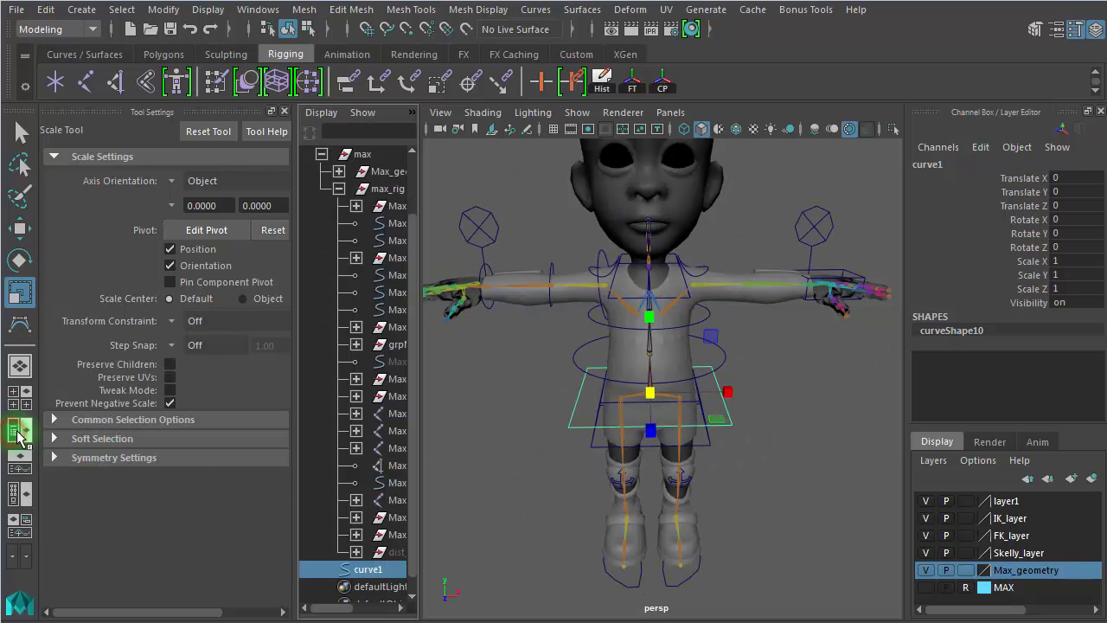
pyautogui.click(285, 112)
pyautogui.moveTo(163, 502); pyautogui.dragTo(294, 500)
pyautogui.doubleClick(180, 483)
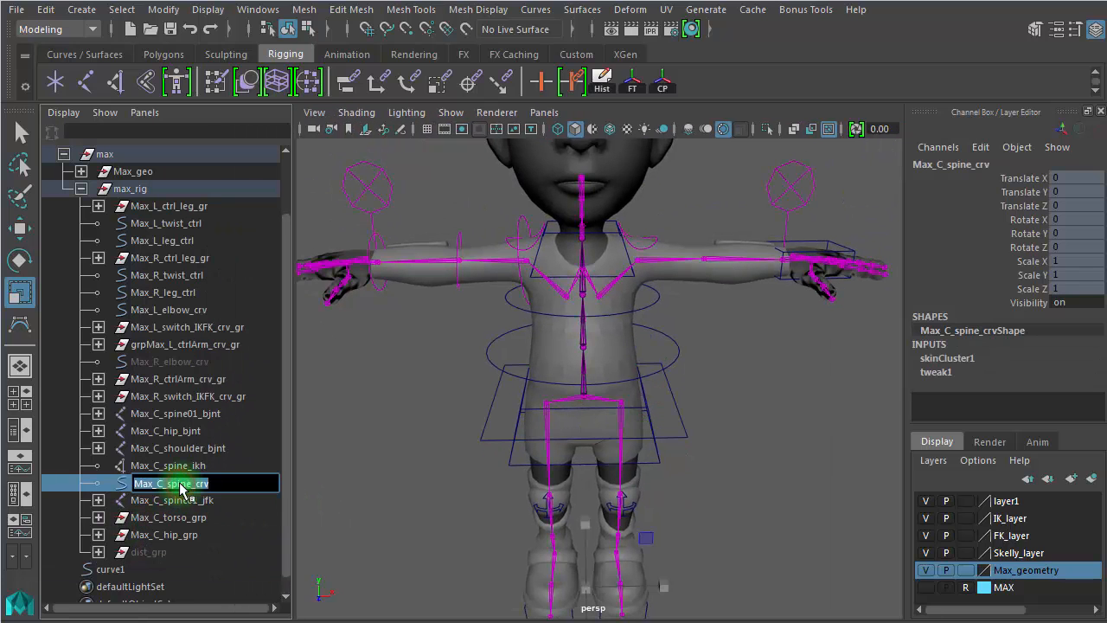
pyautogui.click(136, 575)
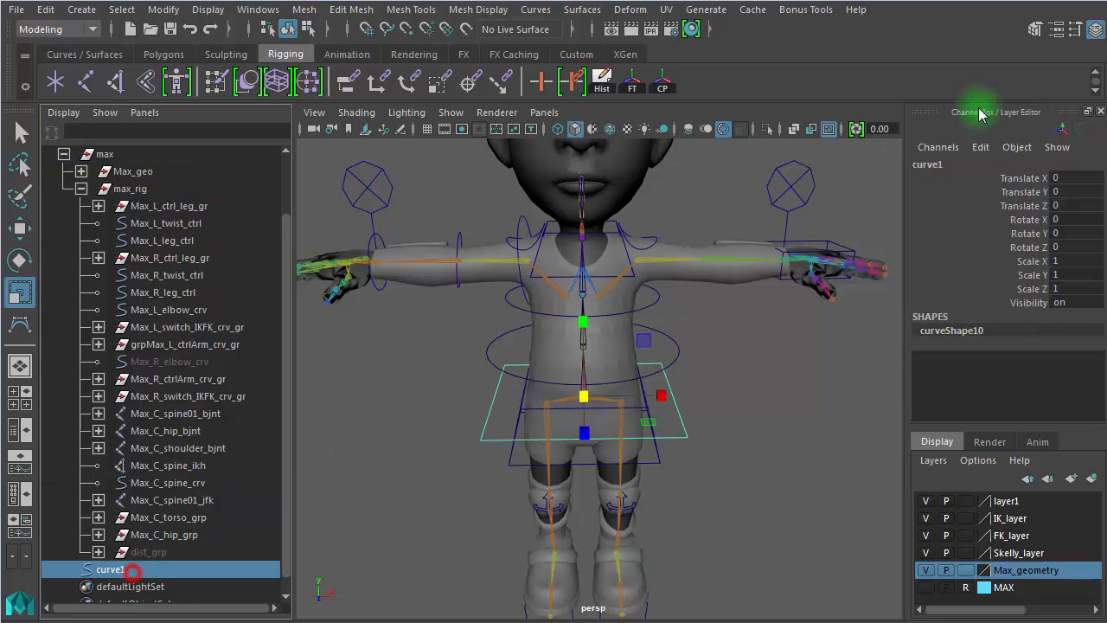
pyautogui.doubleClick(958, 167)
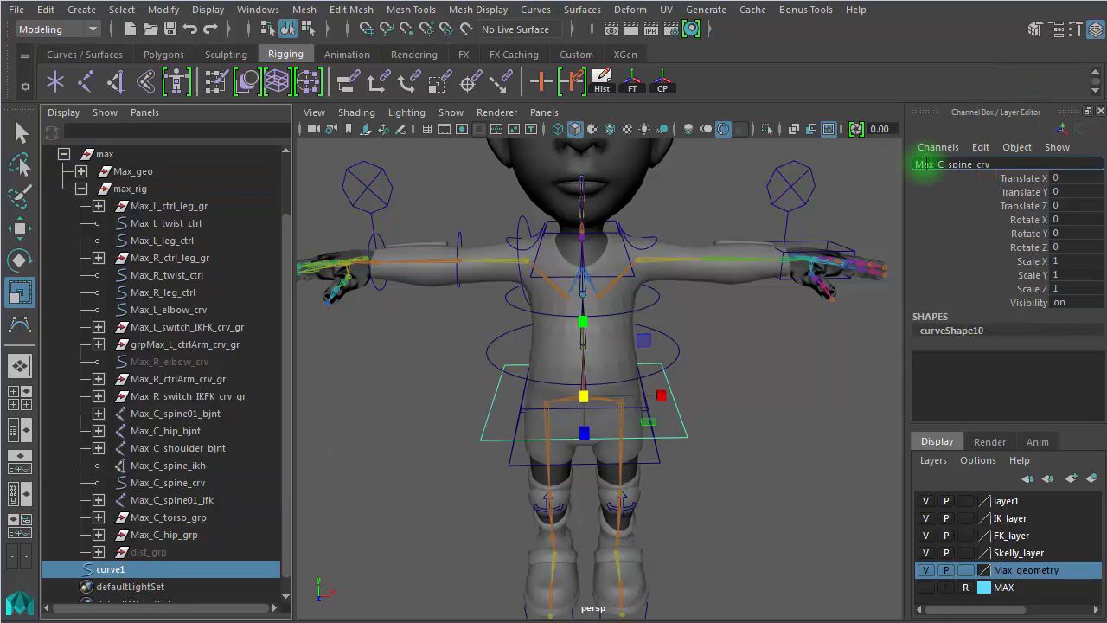
pyautogui.click(975, 167)
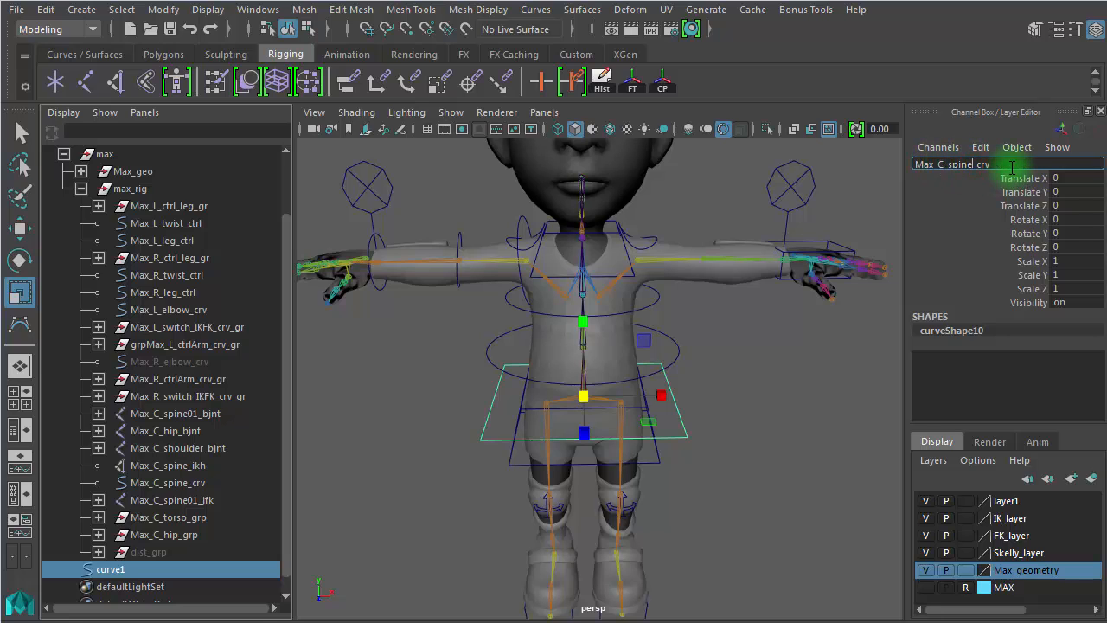
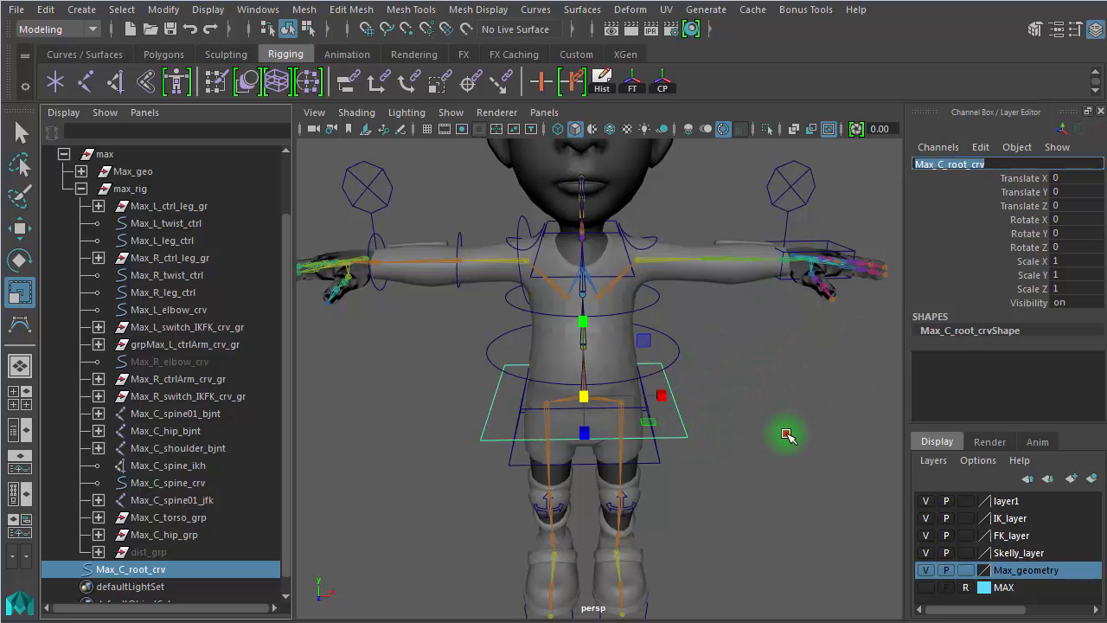
pyautogui.click(787, 434)
pyautogui.keyDown('alt'); pyautogui.moveTo(749, 426); pyautogui.dragTo(693, 441); pyautogui.keyUp('alt')
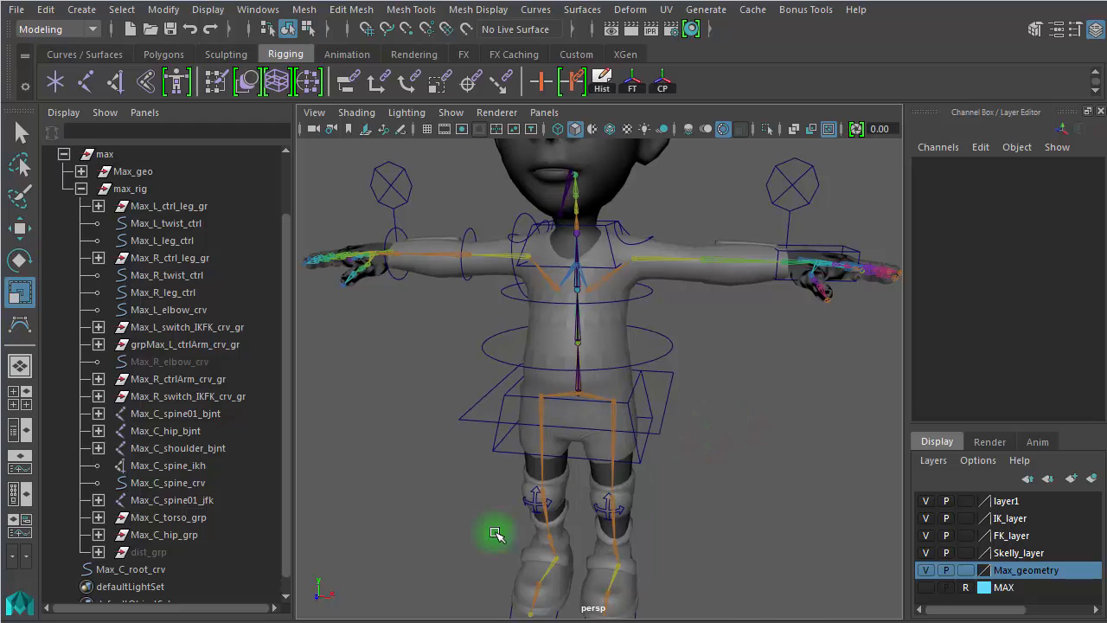
# Parent-constrain Max_C_spine01_jfk to Max_C_root_crv, using reset constraint options with Maintain Offset on, all axes and weight 1
pyautogui.click(167, 569)
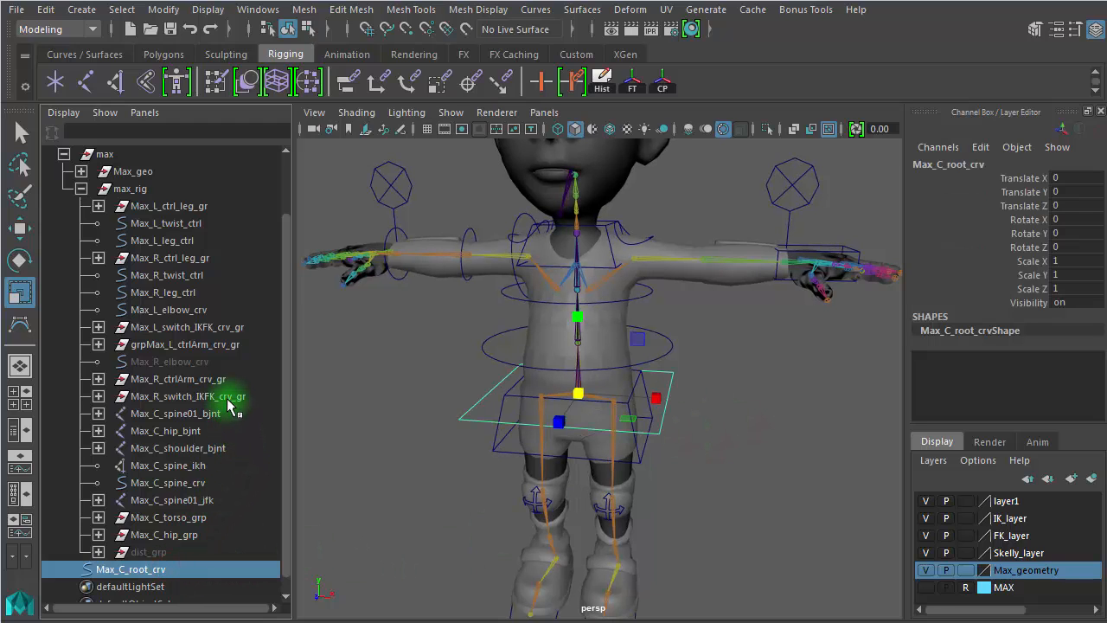
pyautogui.click(205, 449)
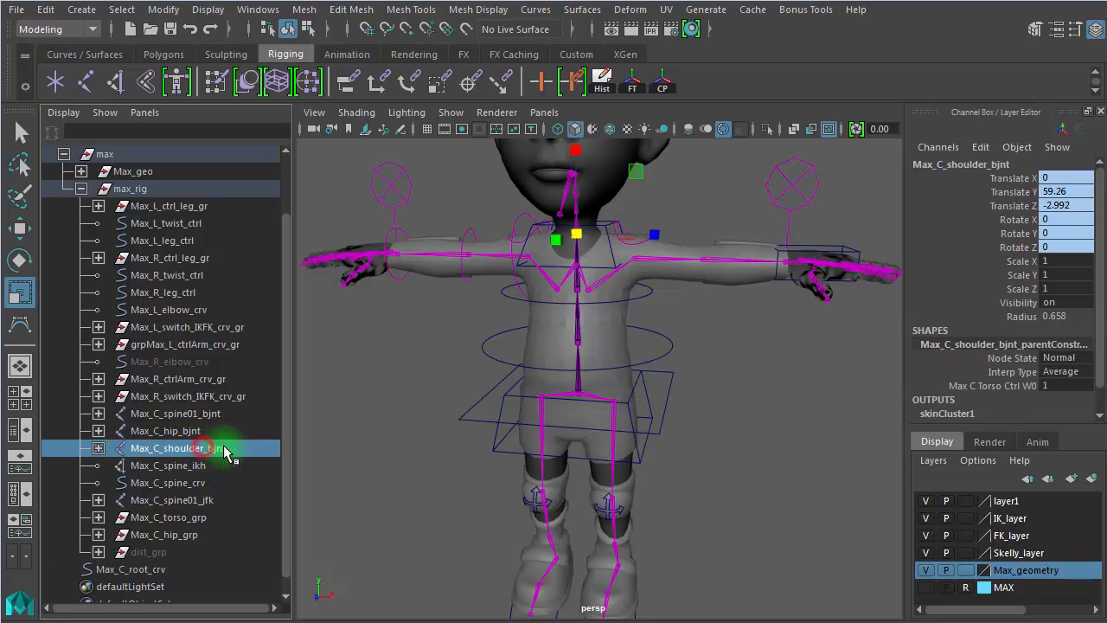
pyautogui.click(215, 501)
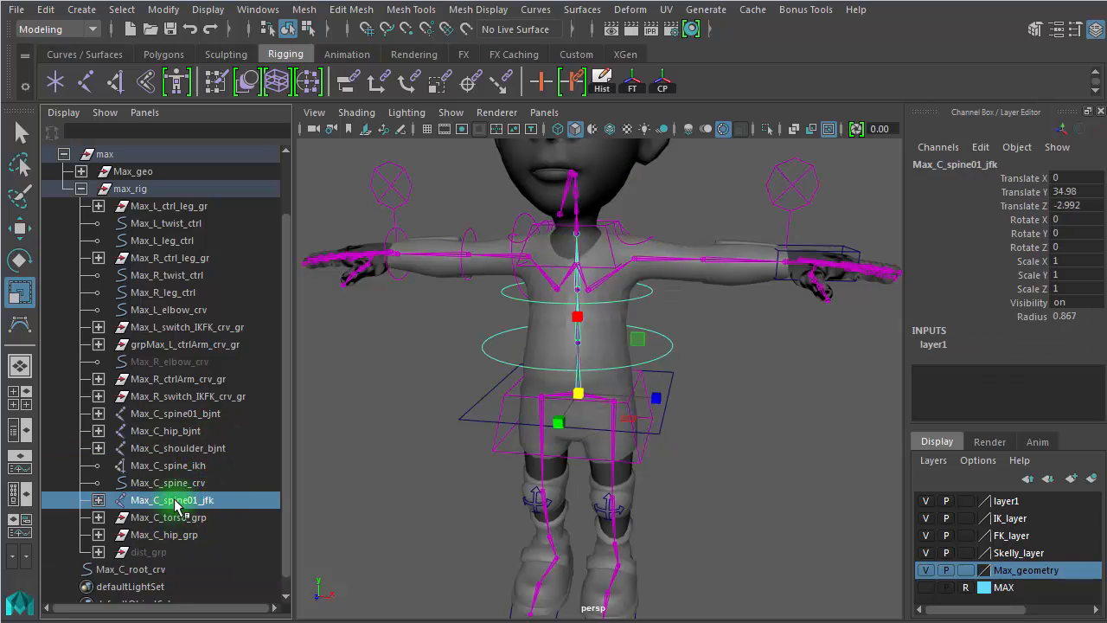
pyautogui.click(149, 571)
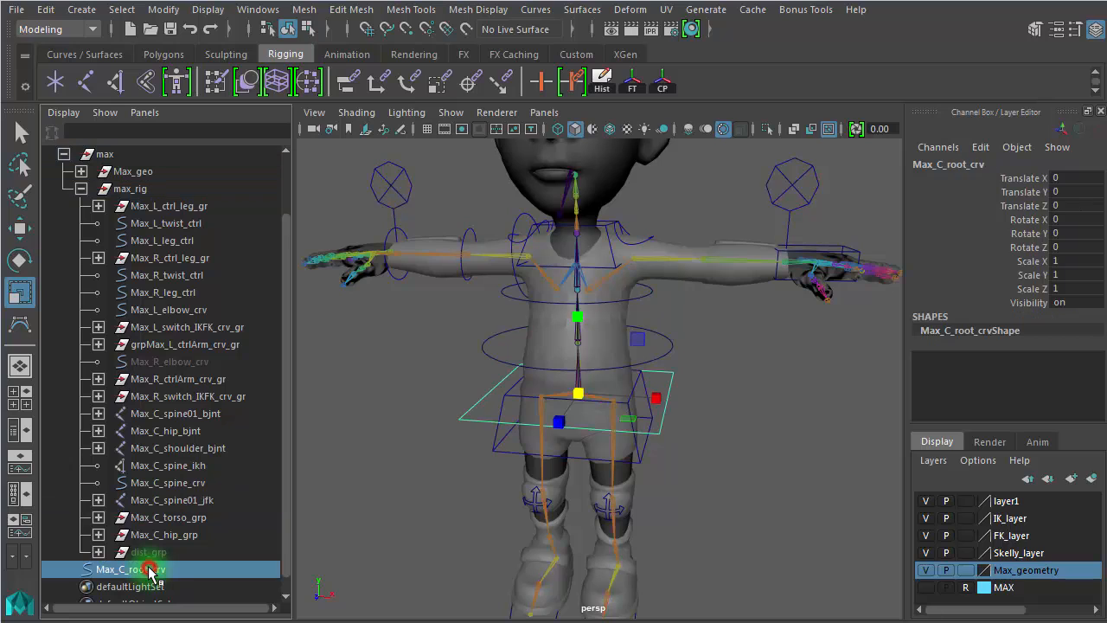
pyautogui.keyDown('ctrl'); pyautogui.click(215, 501); pyautogui.keyUp('ctrl')
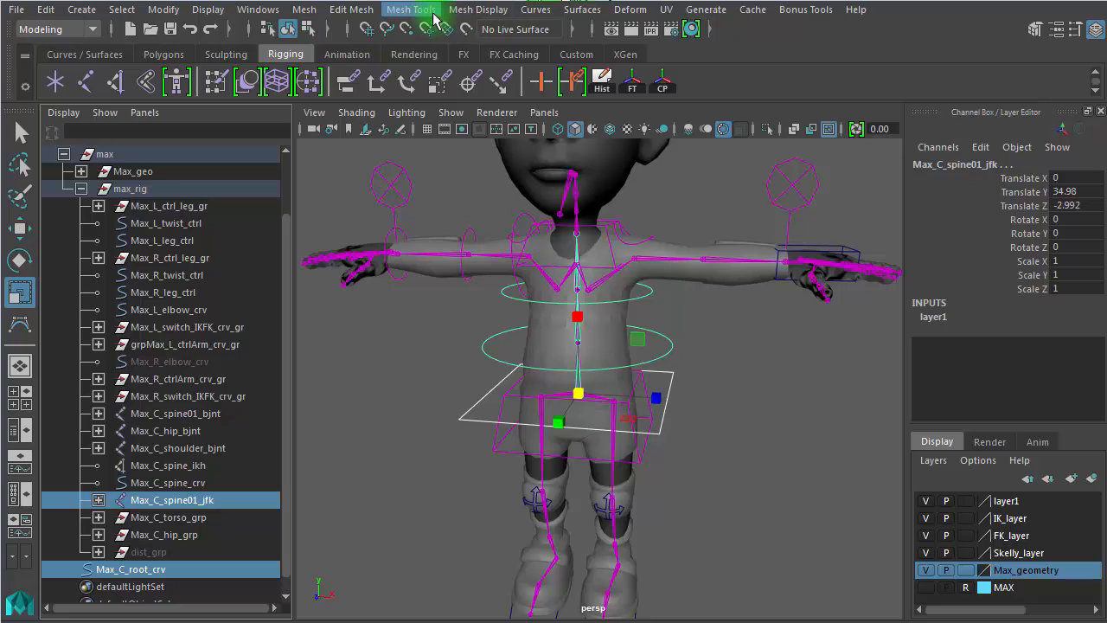
pyautogui.click(62, 29)
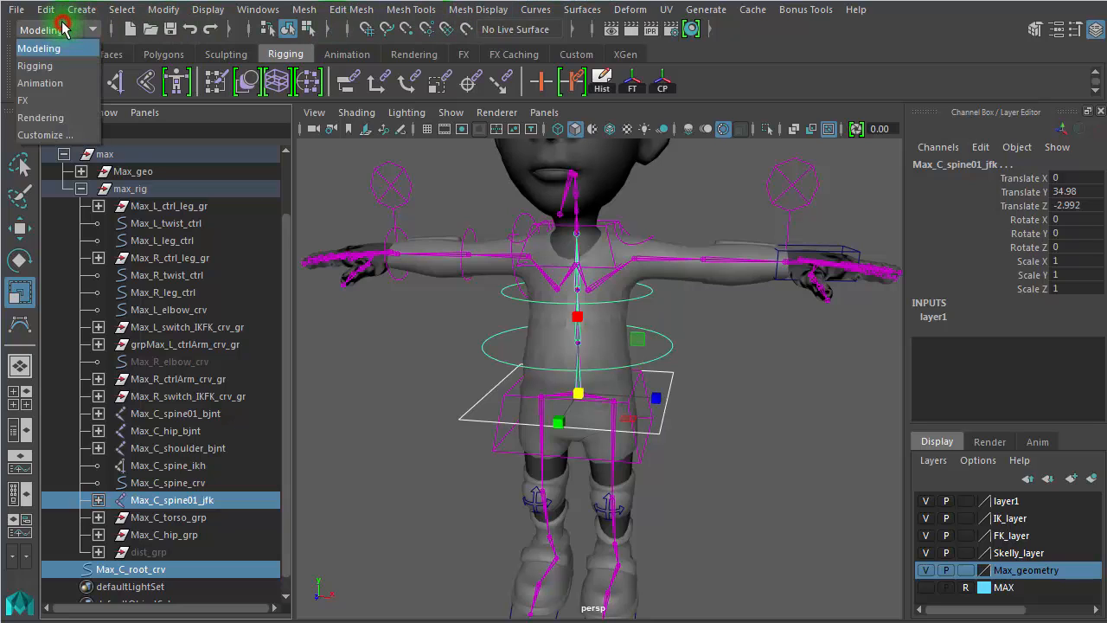
pyautogui.click(48, 66)
pyautogui.click(449, 14)
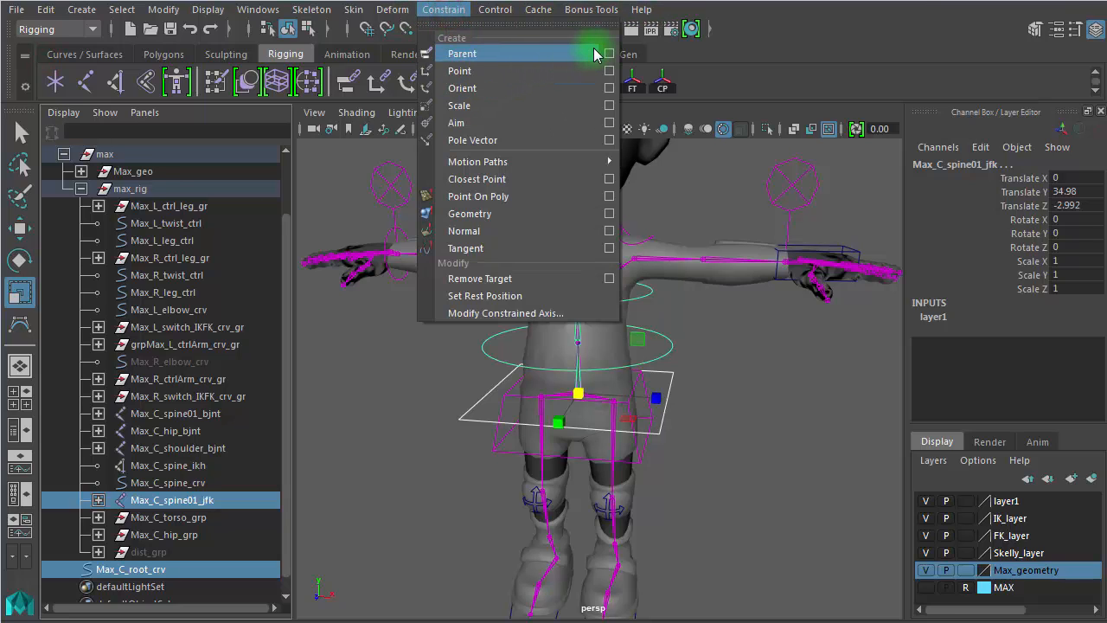
pyautogui.click(610, 53)
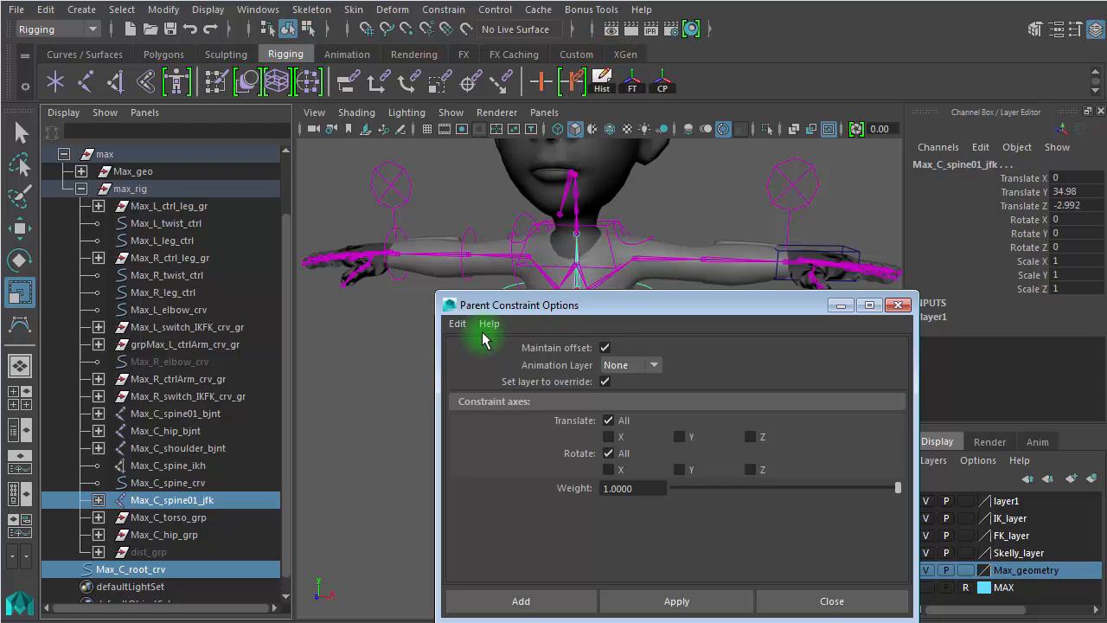
pyautogui.click(457, 325)
pyautogui.click(493, 357)
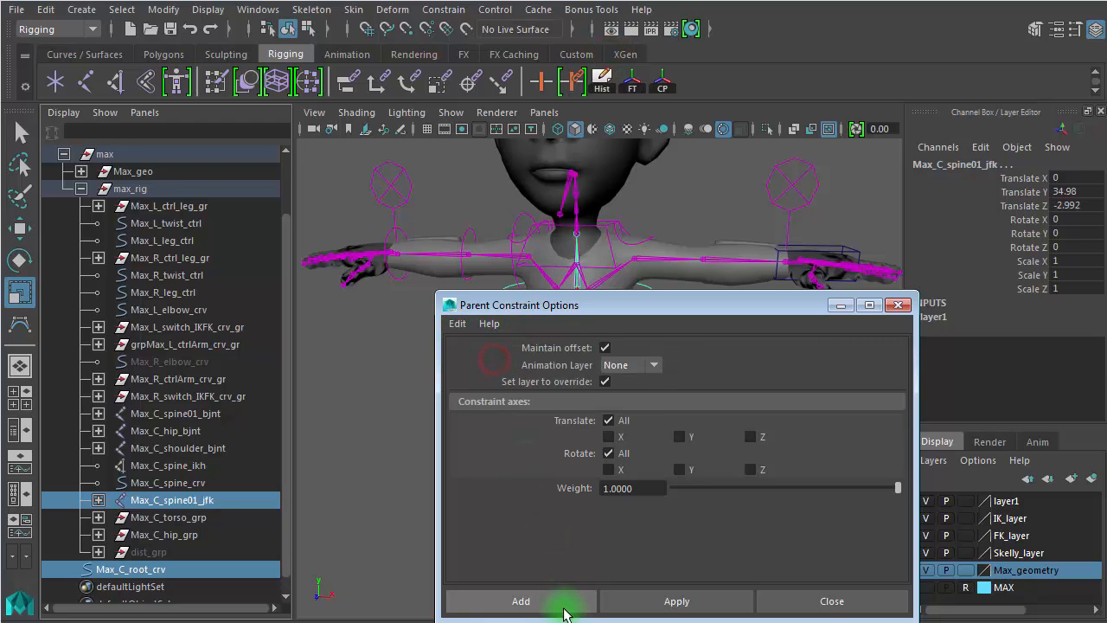
pyautogui.click(551, 608)
pyautogui.click(738, 462)
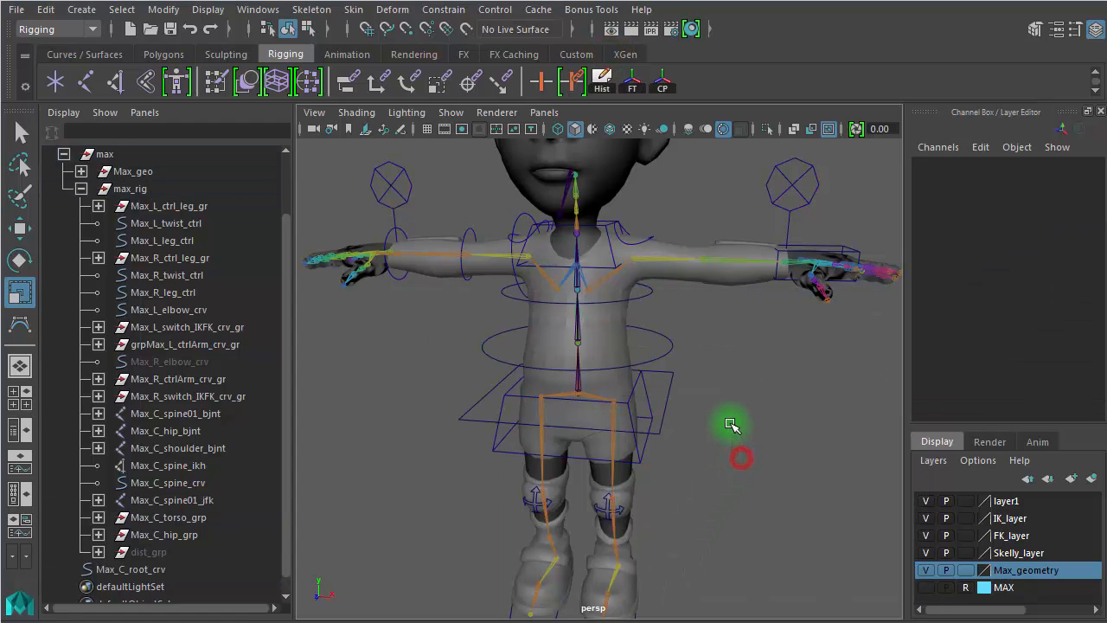
# Test-move and test-rotate Max_C_root_crv to check how the body follows, restoring its zero pose after each test
pyautogui.click(680, 413)
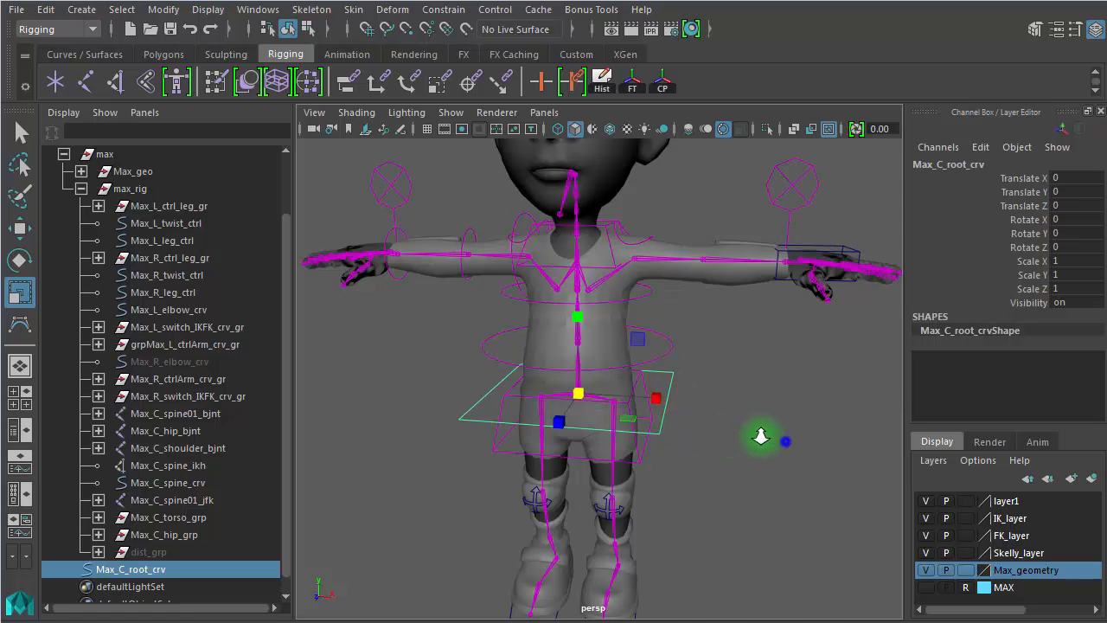
pyautogui.scroll(-4, 648, 417)
pyautogui.press('w')
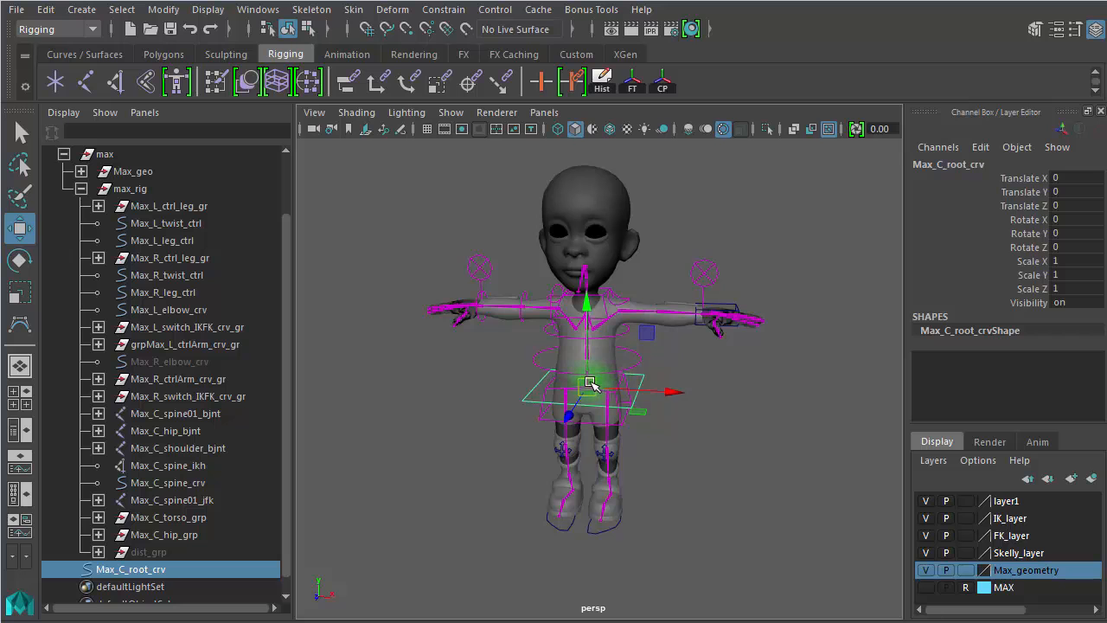
pyautogui.moveTo(600, 397); pyautogui.dragTo(666, 430)
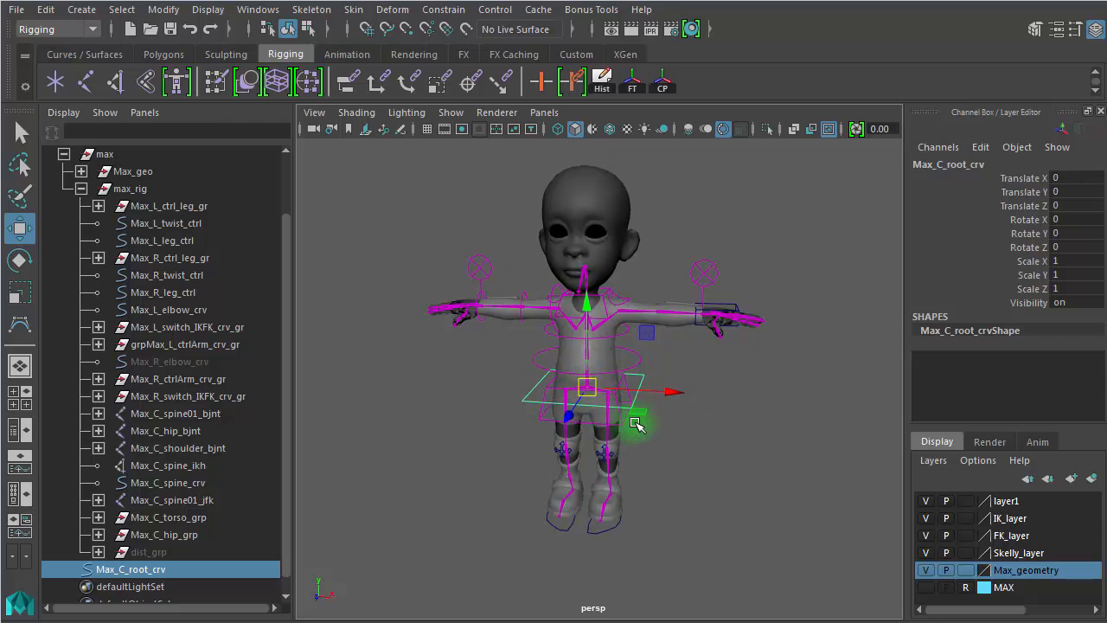
pyautogui.press('e')
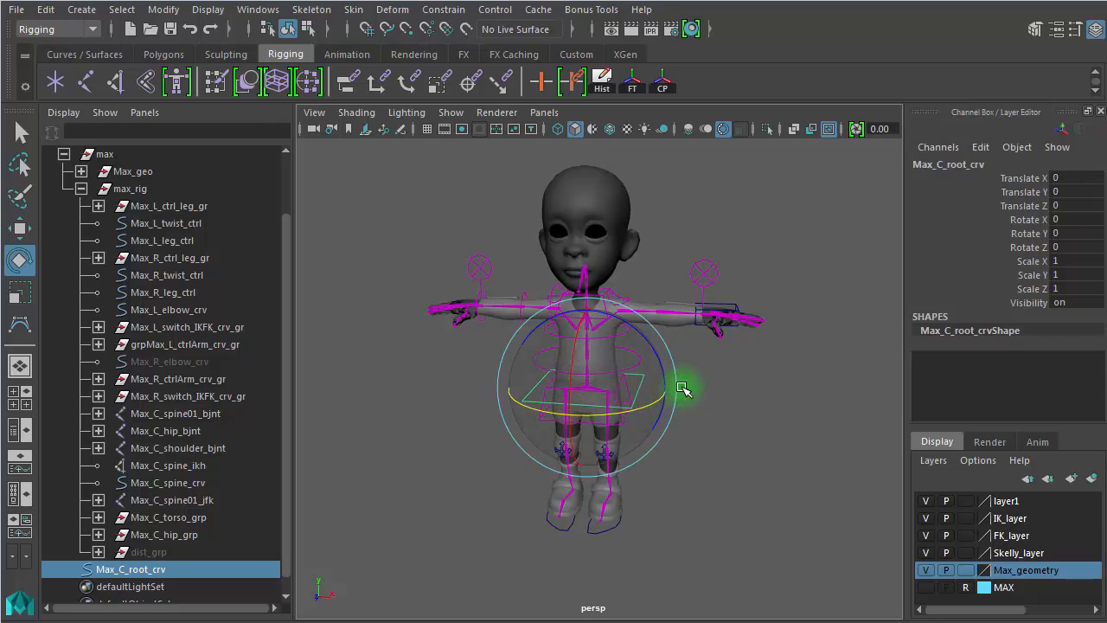
pyautogui.moveTo(699, 382); pyautogui.dragTo(746, 417)
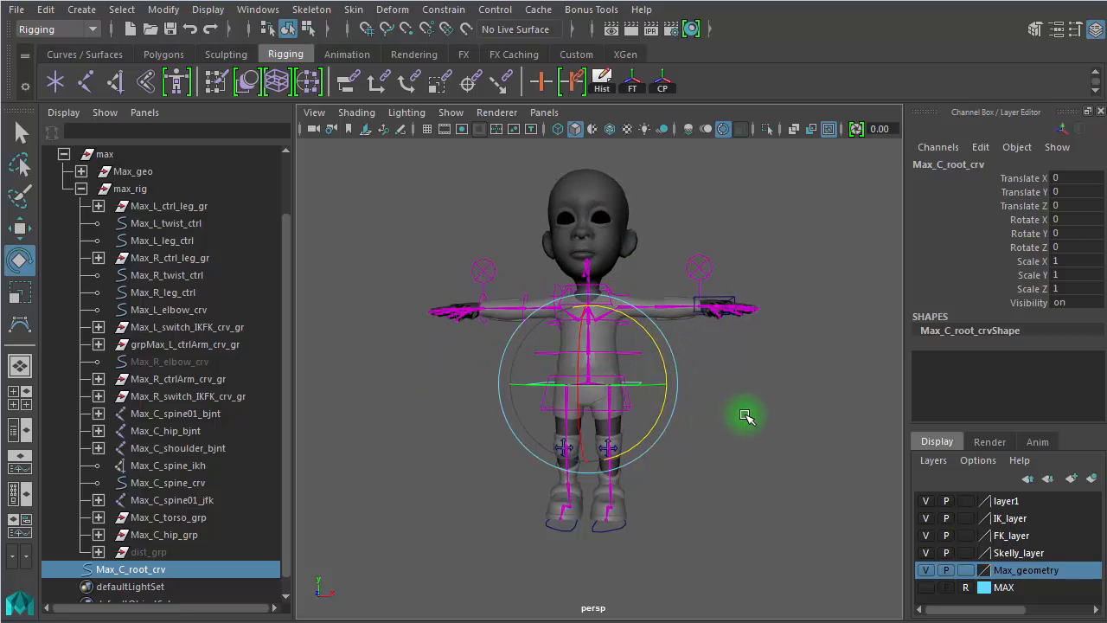
pyautogui.click(765, 409)
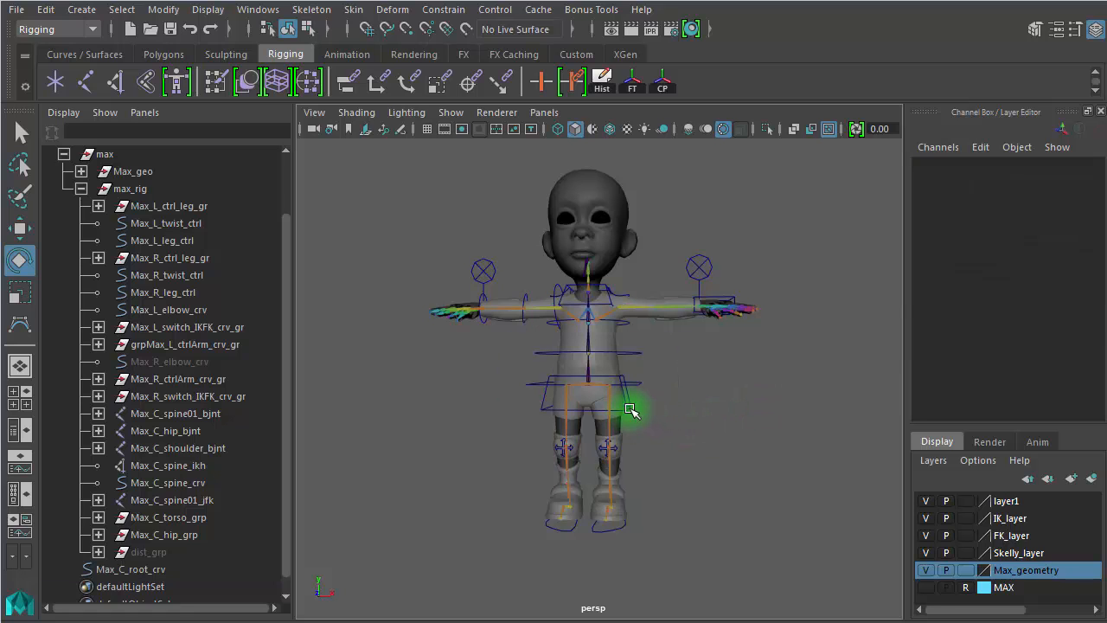
# Test-move Max_C_hip_ctrl sideways by about 12.7 units and undo the move
pyautogui.click(631, 410)
pyautogui.press('w')
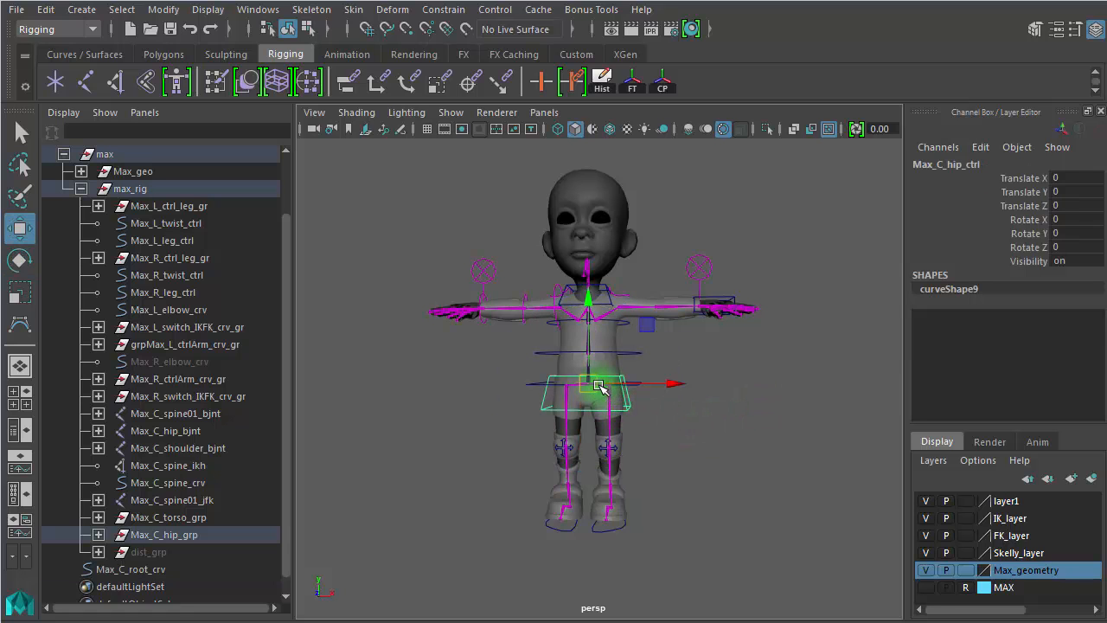
pyautogui.moveTo(601, 388); pyautogui.dragTo(648, 388)
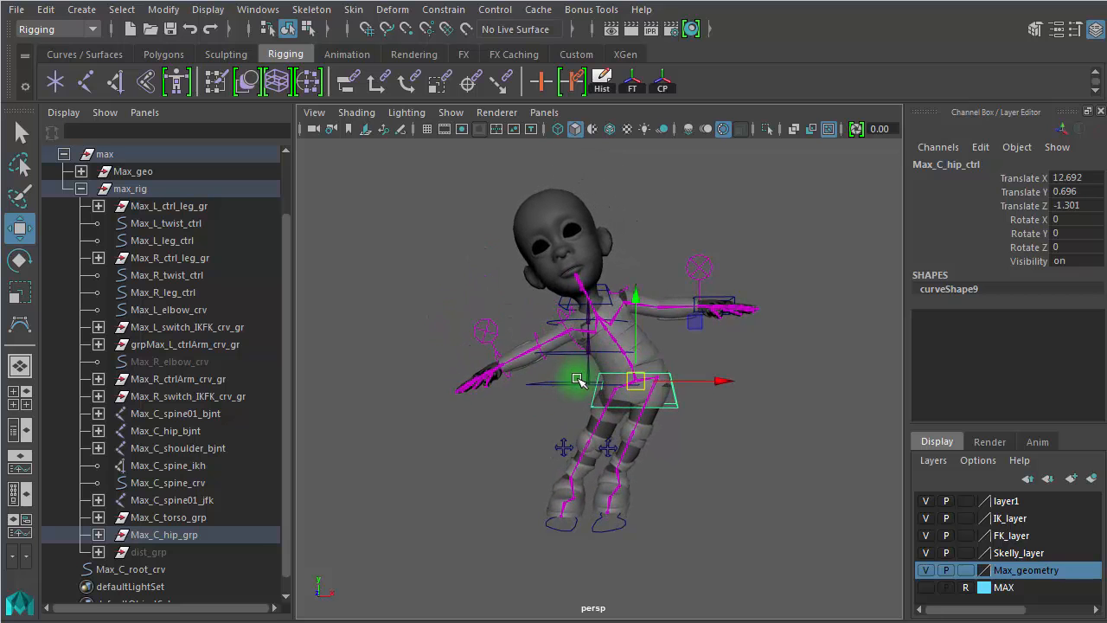
pyautogui.hotkey('ctrl', 'z')
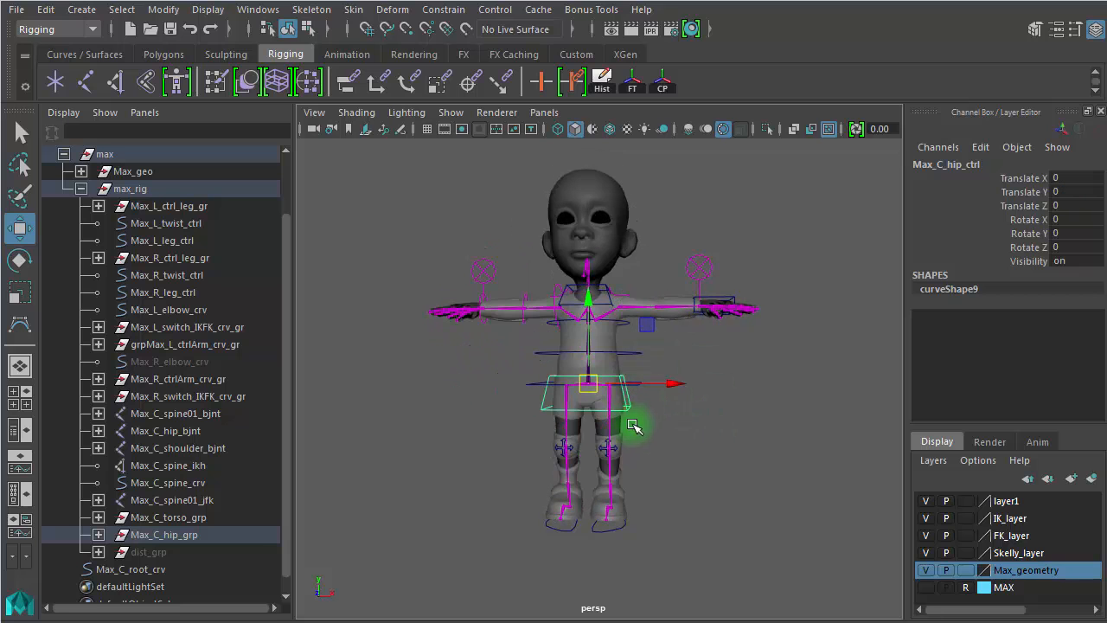
pyautogui.scroll(6, 634, 426)
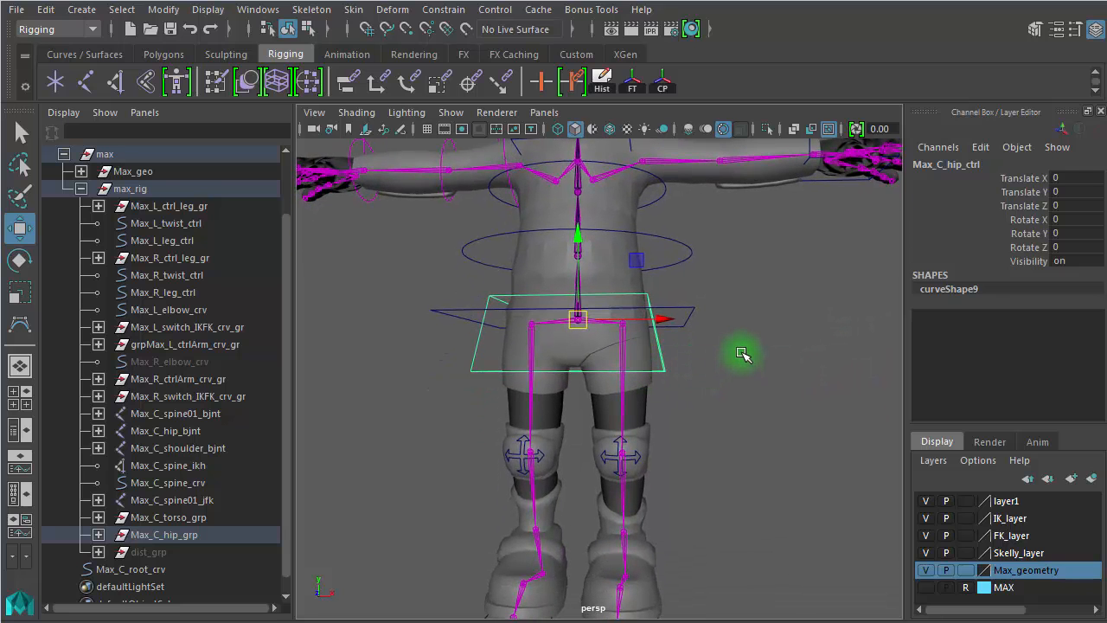
# Test-move the max_rig group sideways by about 65 units and undo the move
pyautogui.scroll(-5, 738, 350)
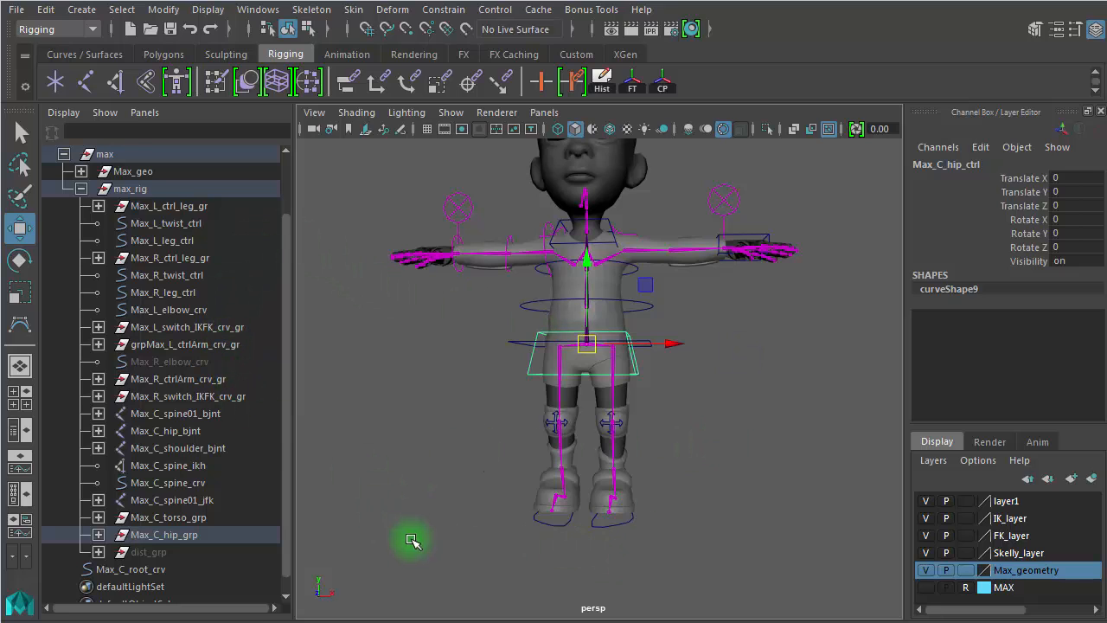
pyautogui.click(138, 569)
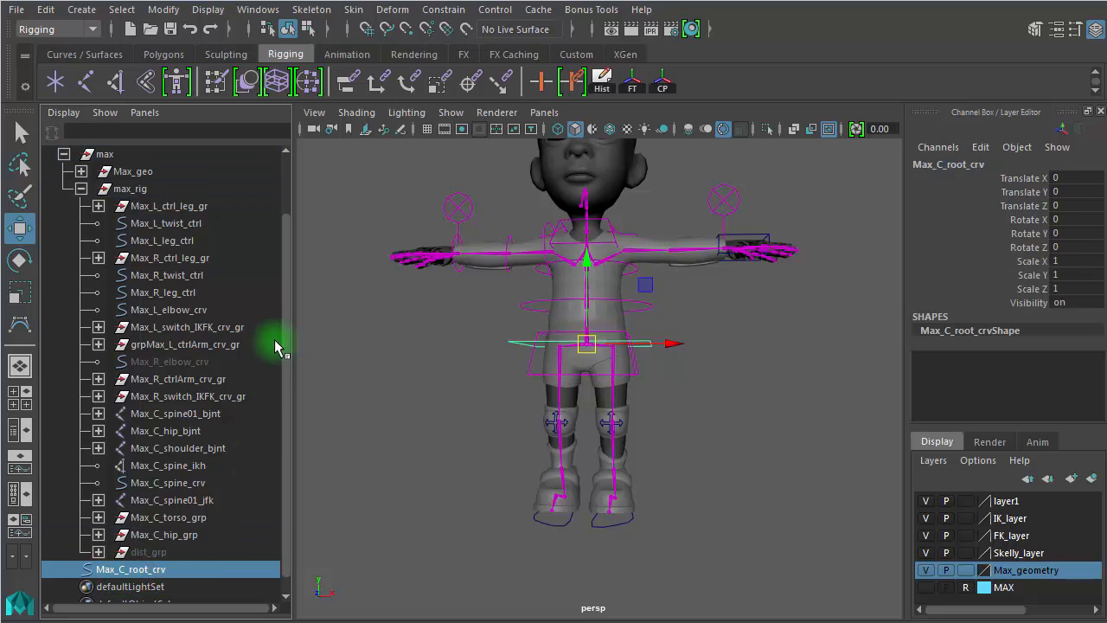
pyautogui.moveTo(176, 280); pyautogui.dragTo(150, 175, button='middle')
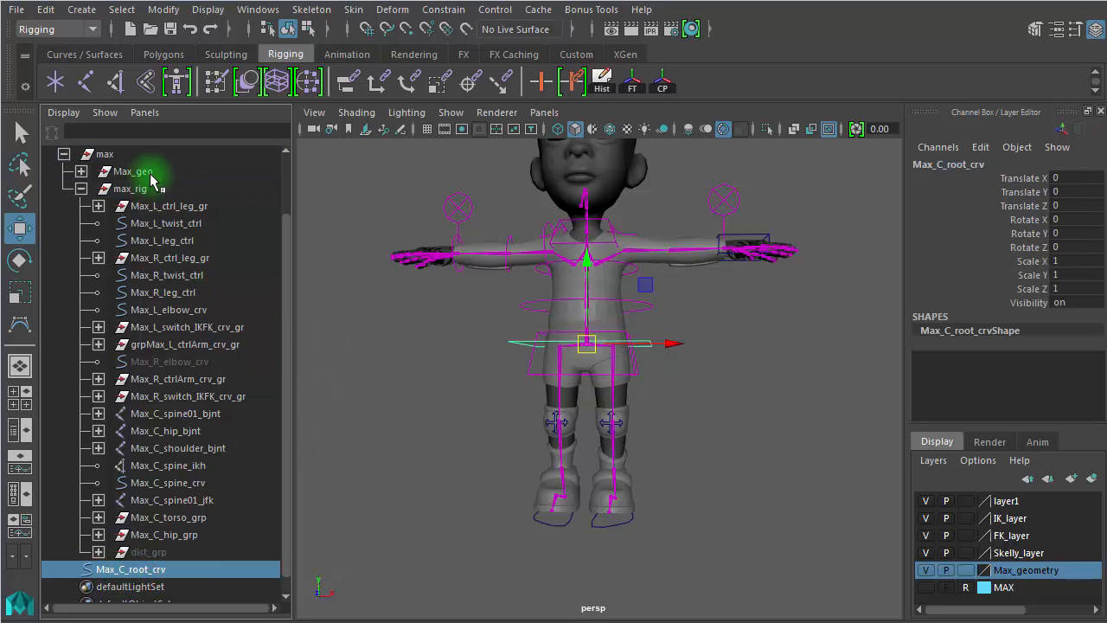
pyautogui.click(141, 206)
pyautogui.click(131, 189)
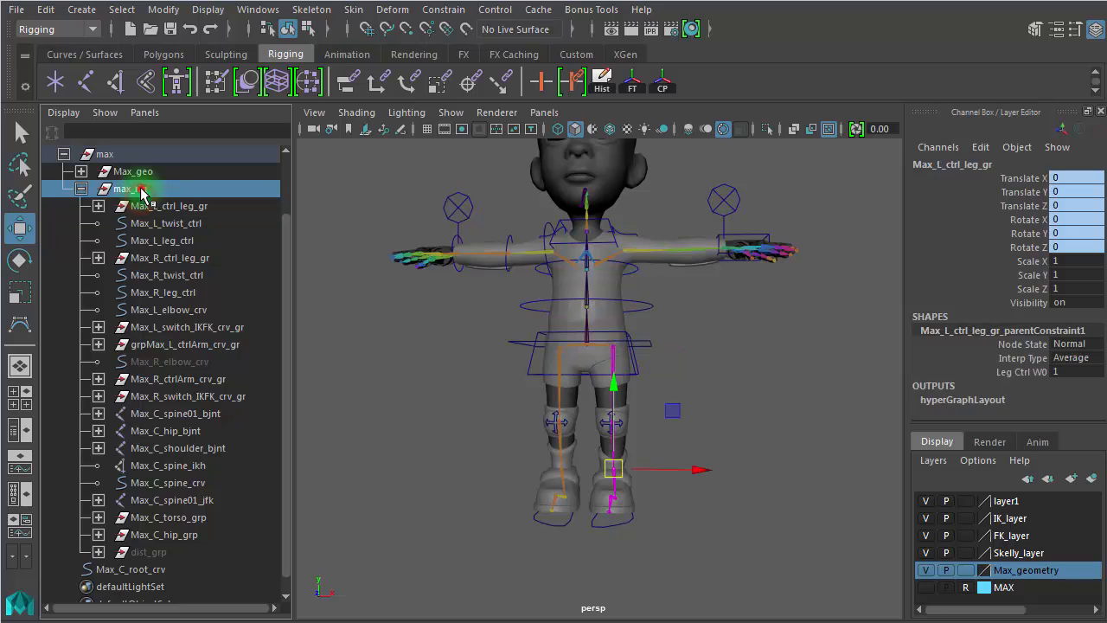
pyautogui.keyDown('alt'); pyautogui.moveTo(746, 502); pyautogui.dragTo(603, 456, button='right'); pyautogui.keyUp('alt')
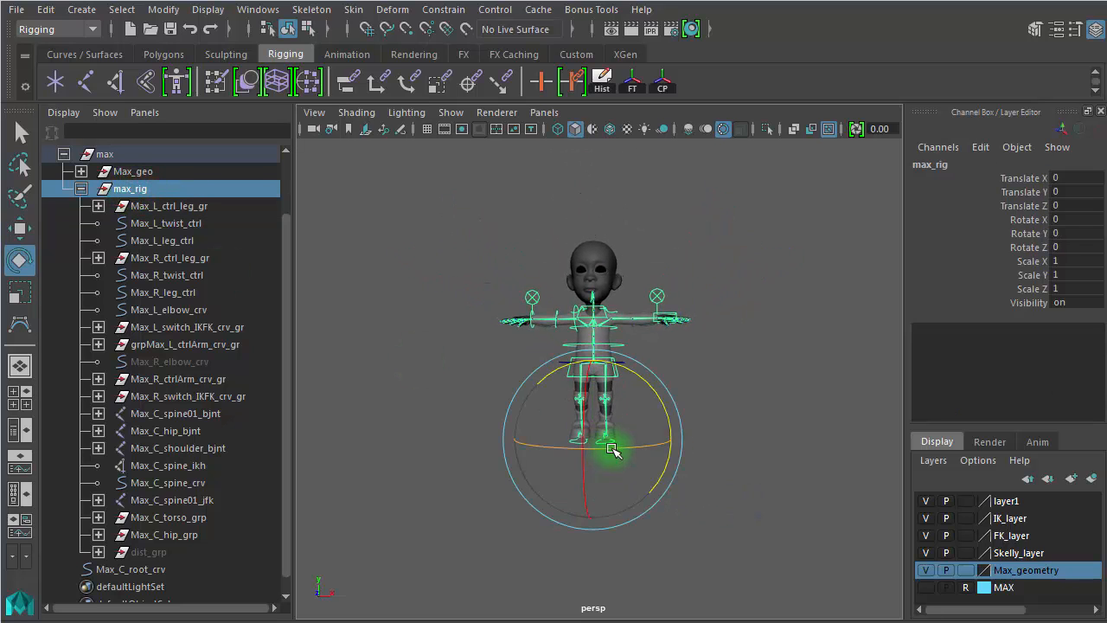
pyautogui.moveTo(596, 439); pyautogui.dragTo(456, 456)
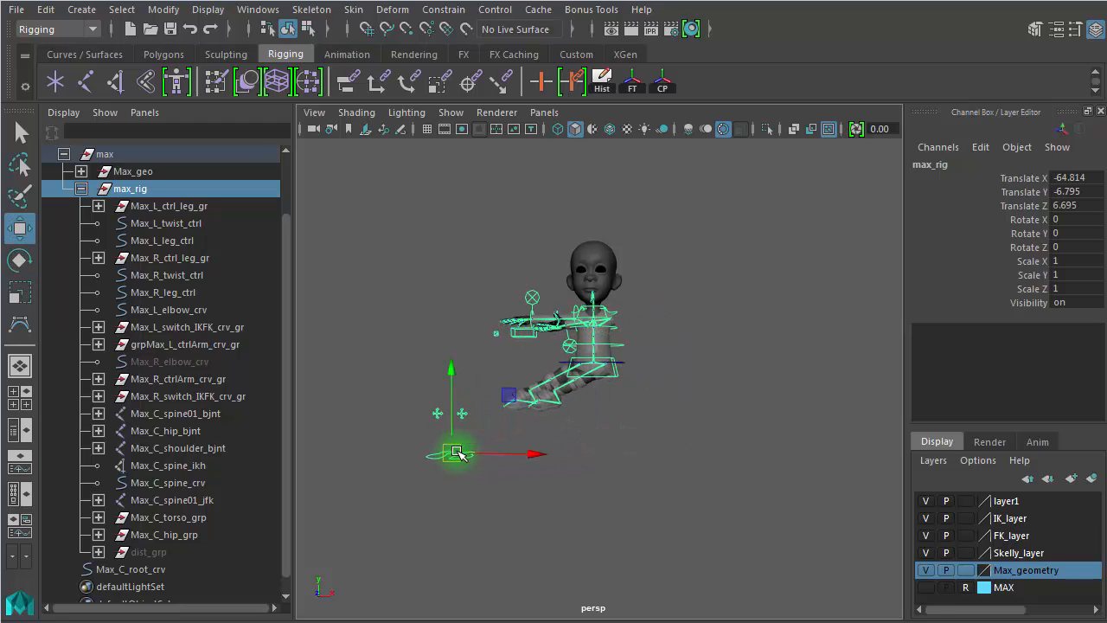
pyautogui.hotkey('ctrl', 'z')
# Test-scale the max_rig group uniformly to about 2.5 and undo the scaling
pyautogui.press('r')
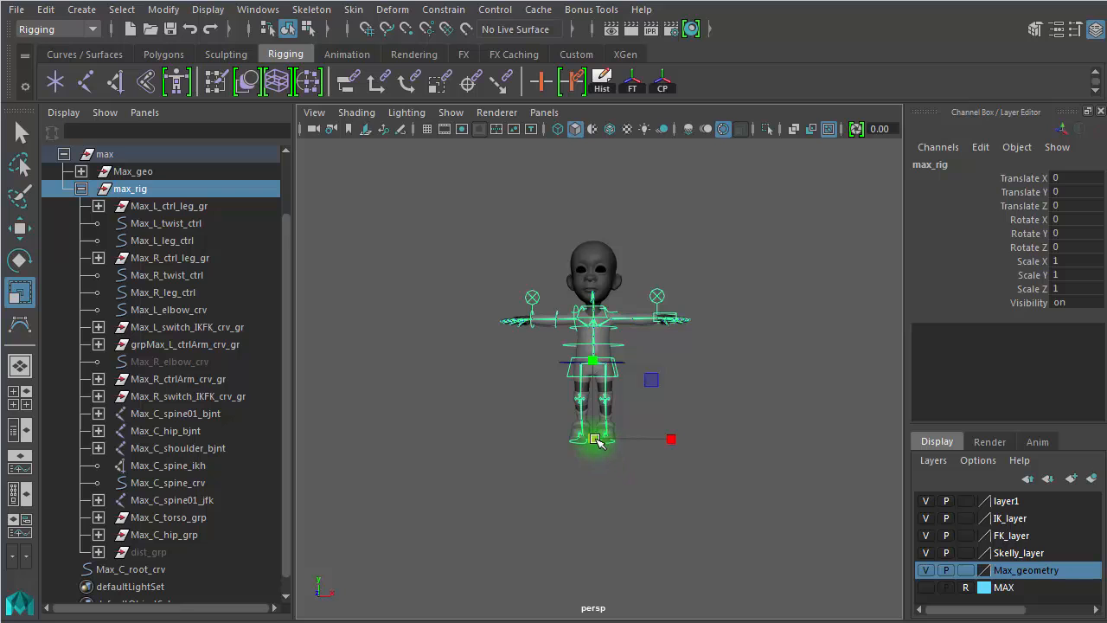
pyautogui.moveTo(596, 440); pyautogui.dragTo(990, 437)
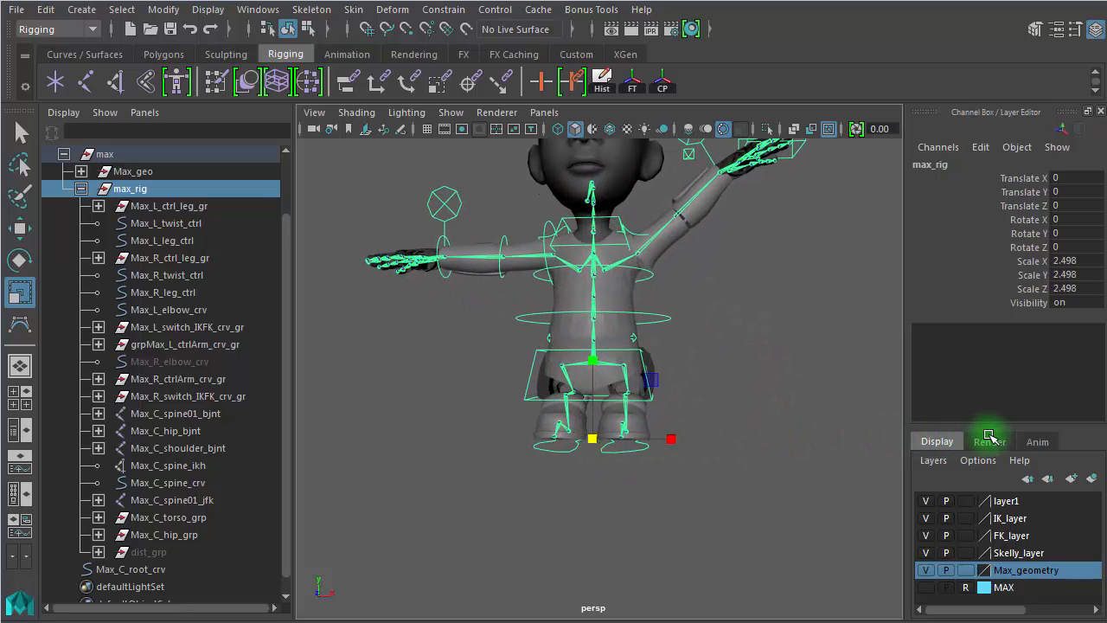
pyautogui.hotkey('ctrl', 'z')
# Parent Max_C_root_crv under the max_rig group and test-scale the group, leaving it at its original scale
pyautogui.click(161, 571)
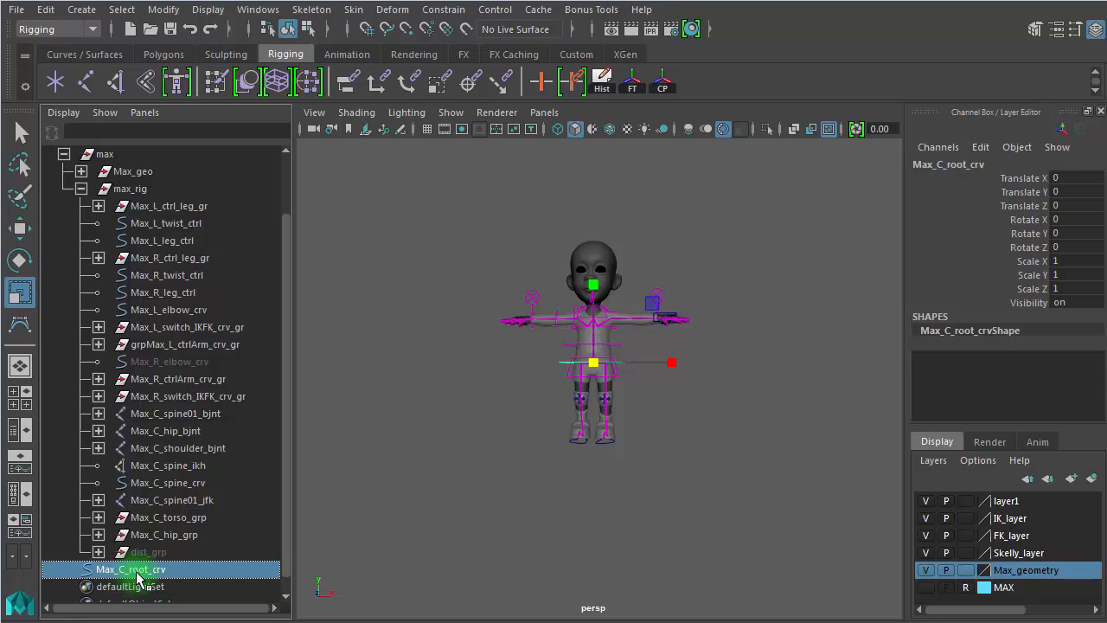
pyautogui.moveTo(137, 578); pyautogui.dragTo(150, 191, button='middle')
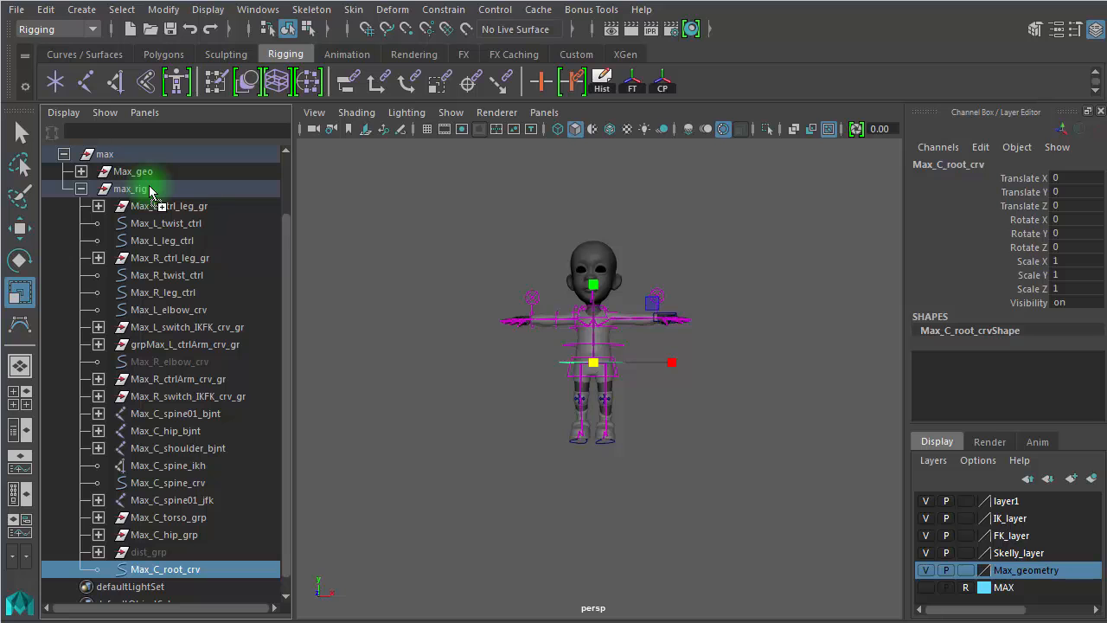
pyautogui.click(150, 190)
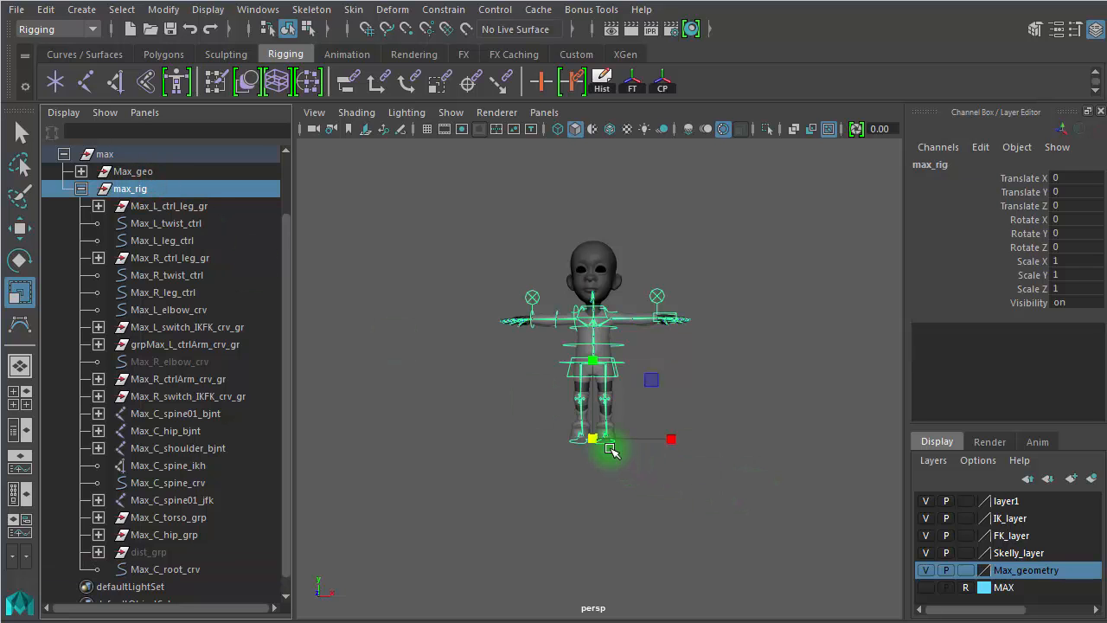
pyautogui.moveTo(591, 439); pyautogui.dragTo(504, 523)
pyautogui.click(540, 518)
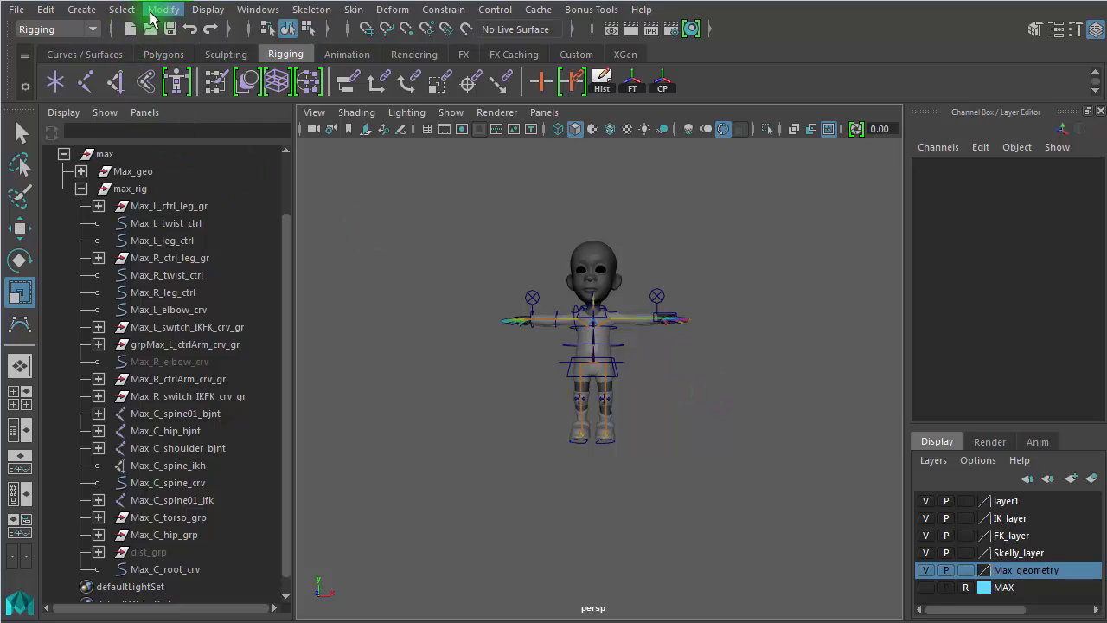
# Create a NURBS circle on the ground around the character's feet and scale it uniformly to about 41.8
pyautogui.click(83, 9)
pyautogui.moveTo(121, 54)
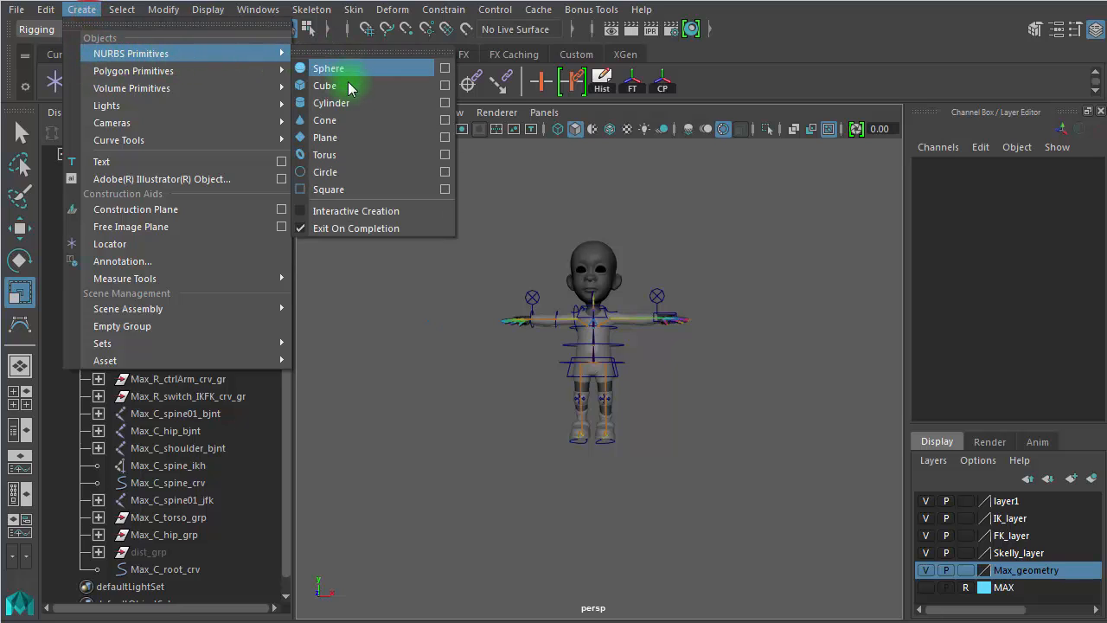
pyautogui.click(353, 174)
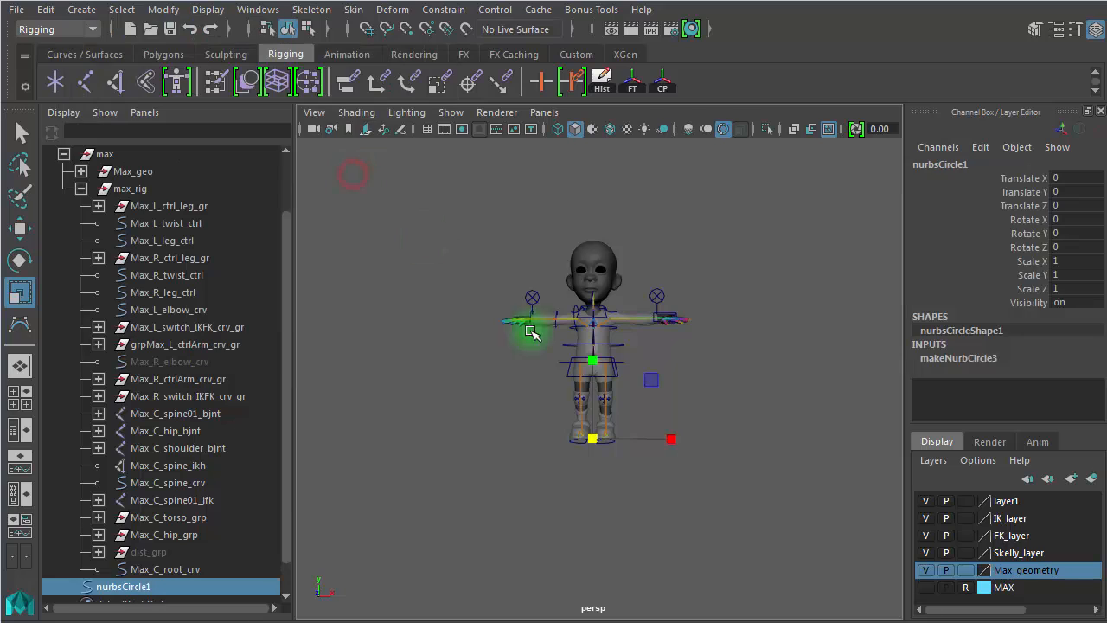
pyautogui.moveTo(594, 437); pyautogui.dragTo(733, 445)
pyautogui.keyDown('alt'); pyautogui.moveTo(638, 492); pyautogui.dragTo(658, 519); pyautogui.keyUp('alt')
# Rename the new circle as Max_TRS_crv
pyautogui.doubleClick(952, 164)
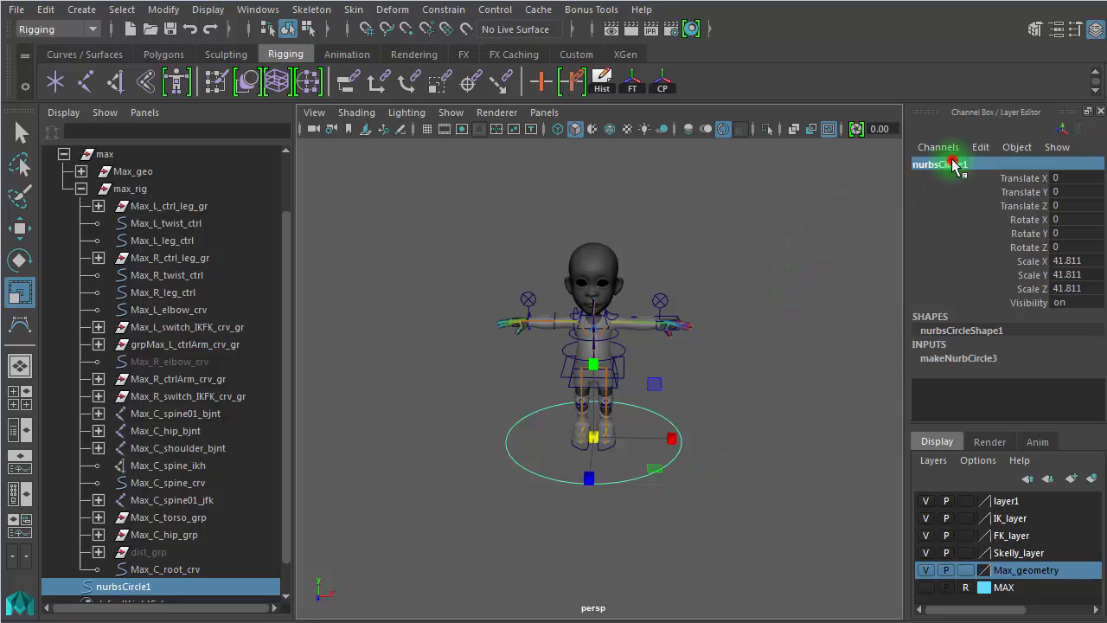
pyautogui.write('Max_C_spine_crv')
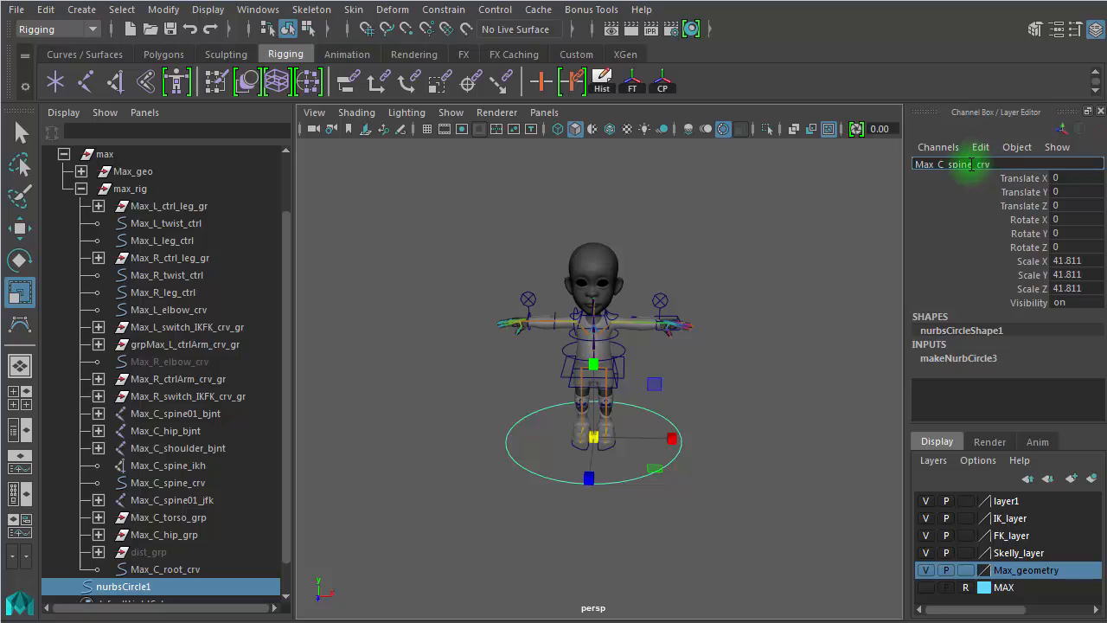
pyautogui.click(969, 164)
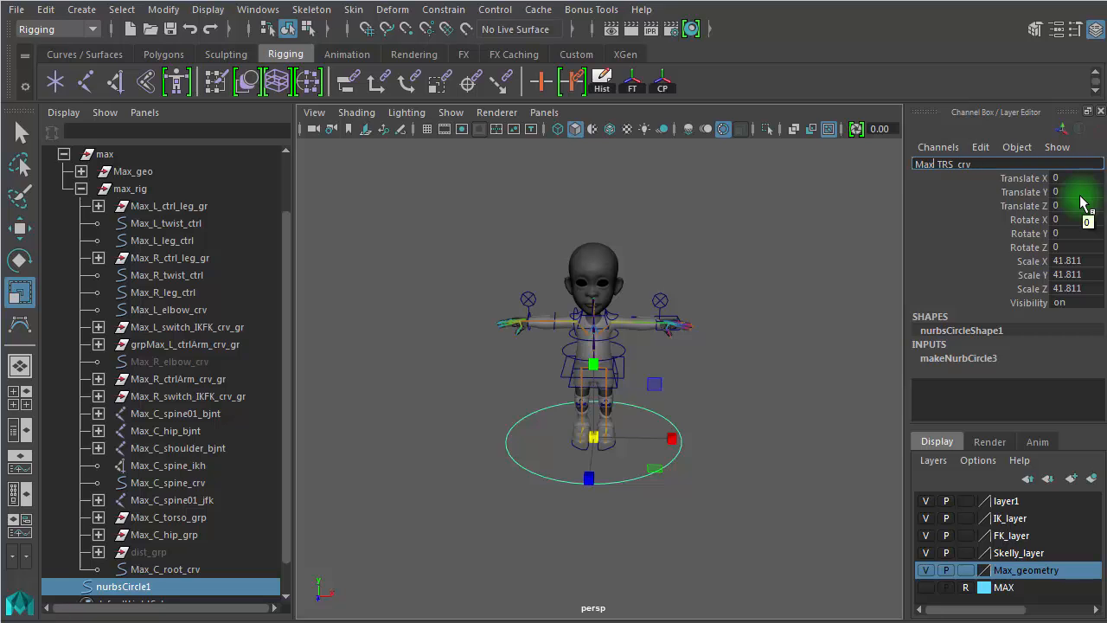
pyautogui.press('Return')
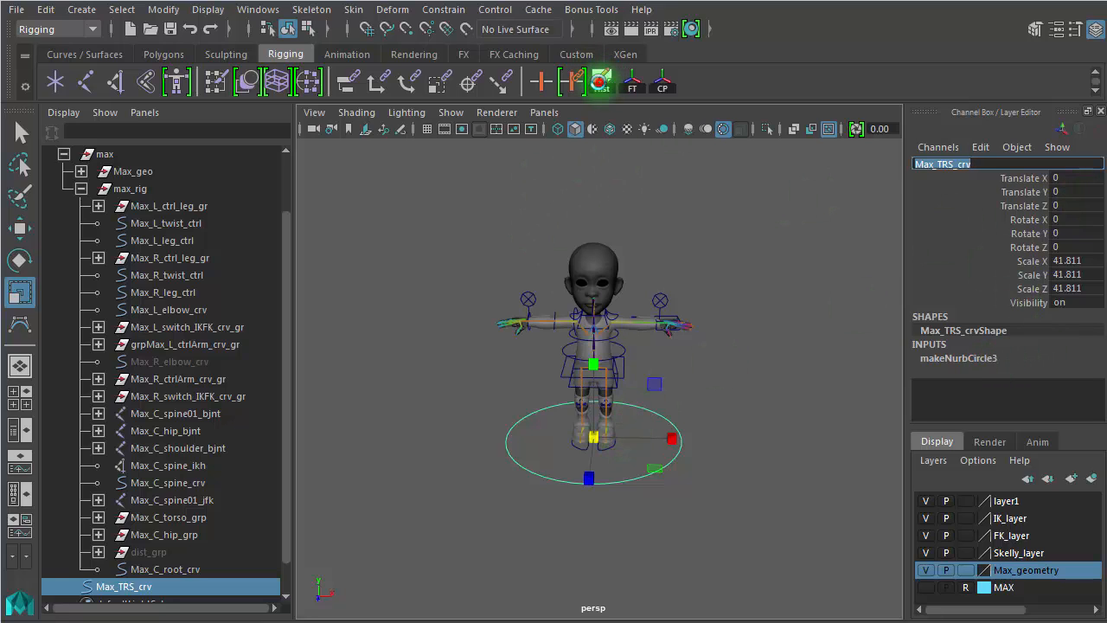
# Delete the history of Max_TRS_crv and freeze its transformations
pyautogui.click(600, 81)
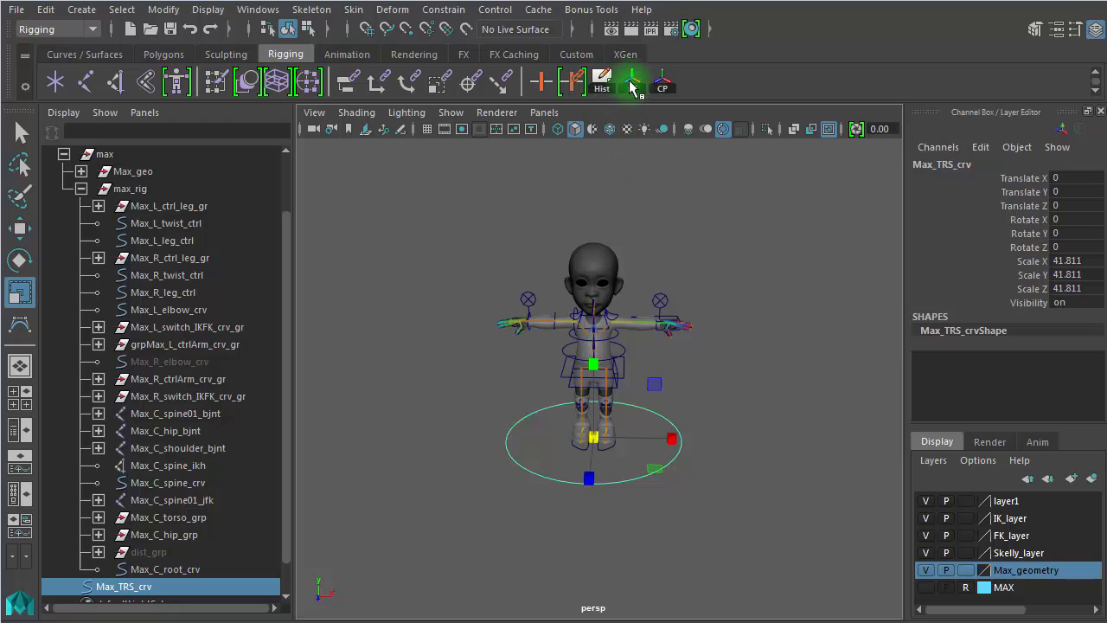
pyautogui.click(632, 84)
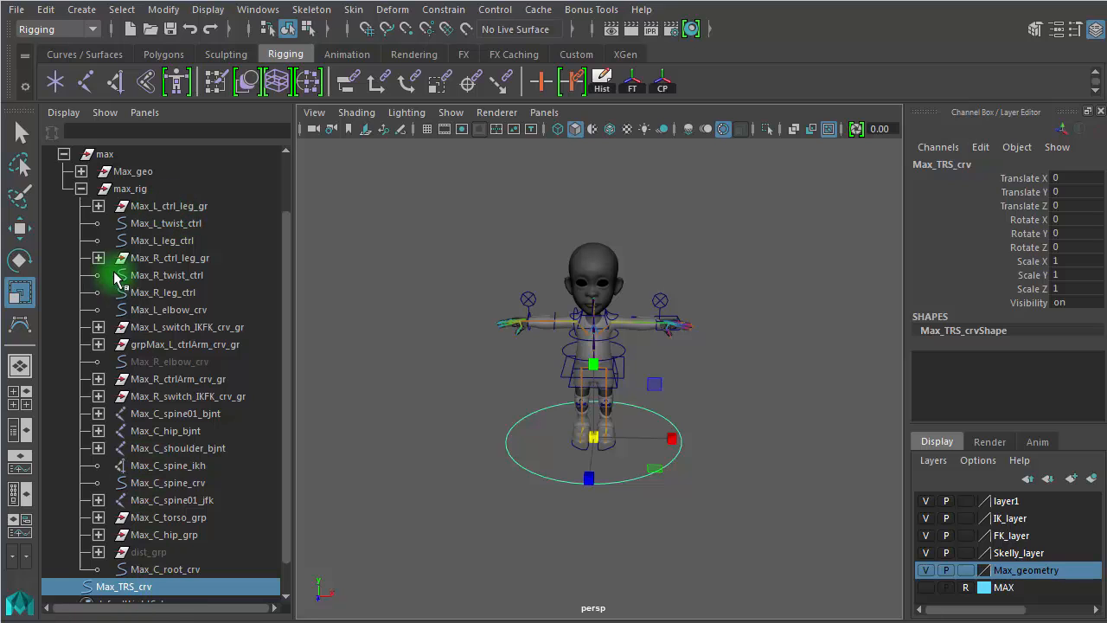
# Collapse the max_rig hierarchy and parent Max_TRS_crv under the max group
pyautogui.click(81, 189)
pyautogui.moveTo(113, 275); pyautogui.dragTo(126, 227)
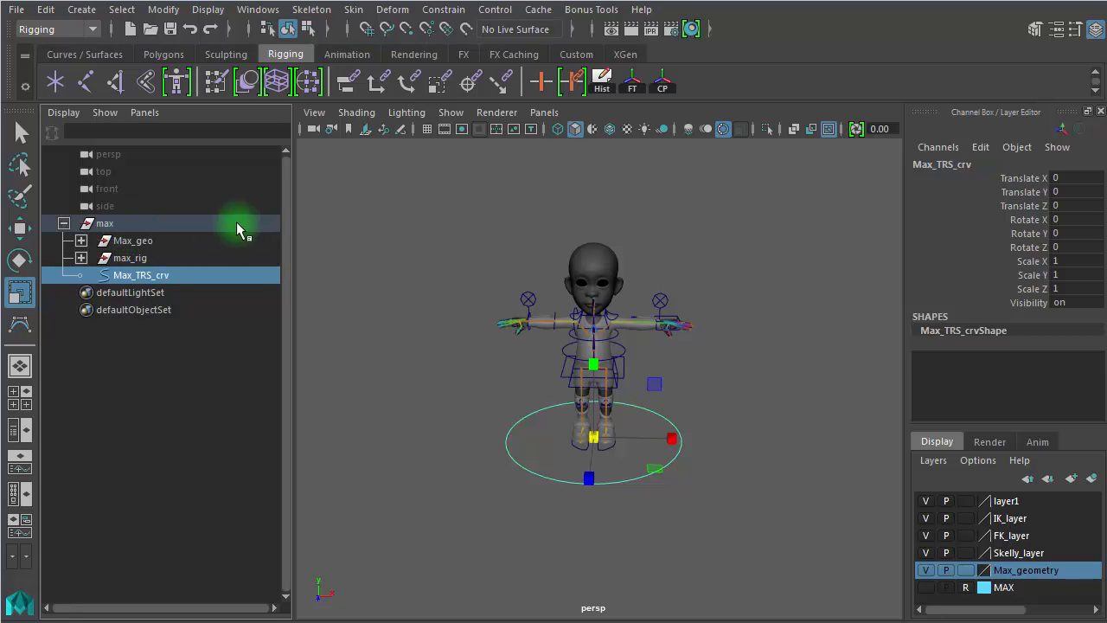
pyautogui.click(127, 223)
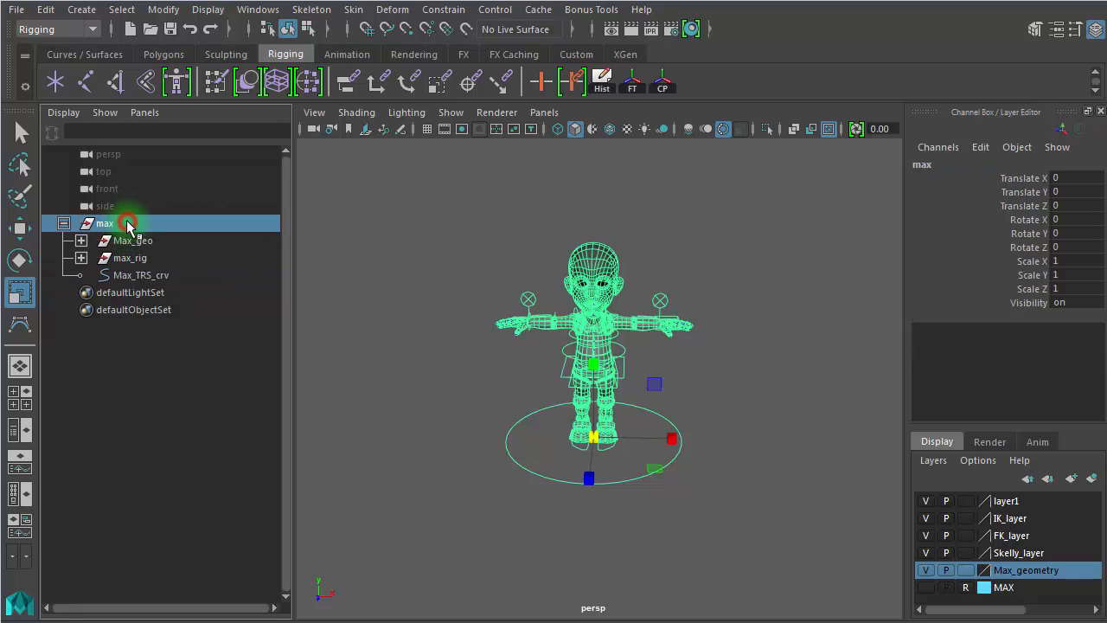
pyautogui.click(161, 276)
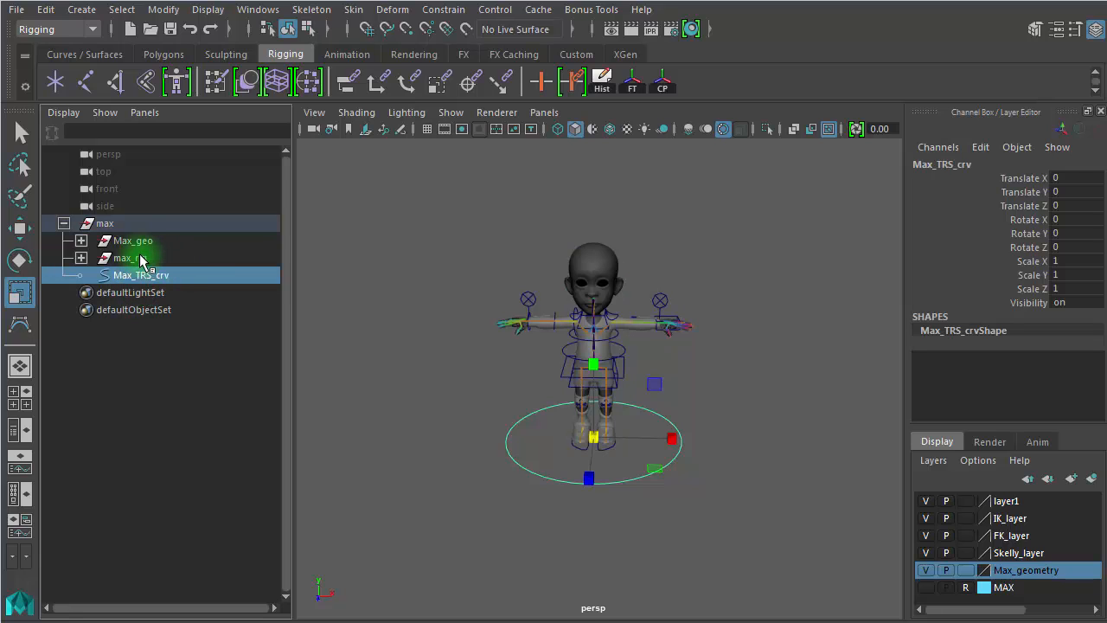
# Parent the max_rig group under Max_TRS_crv
pyautogui.click(134, 258)
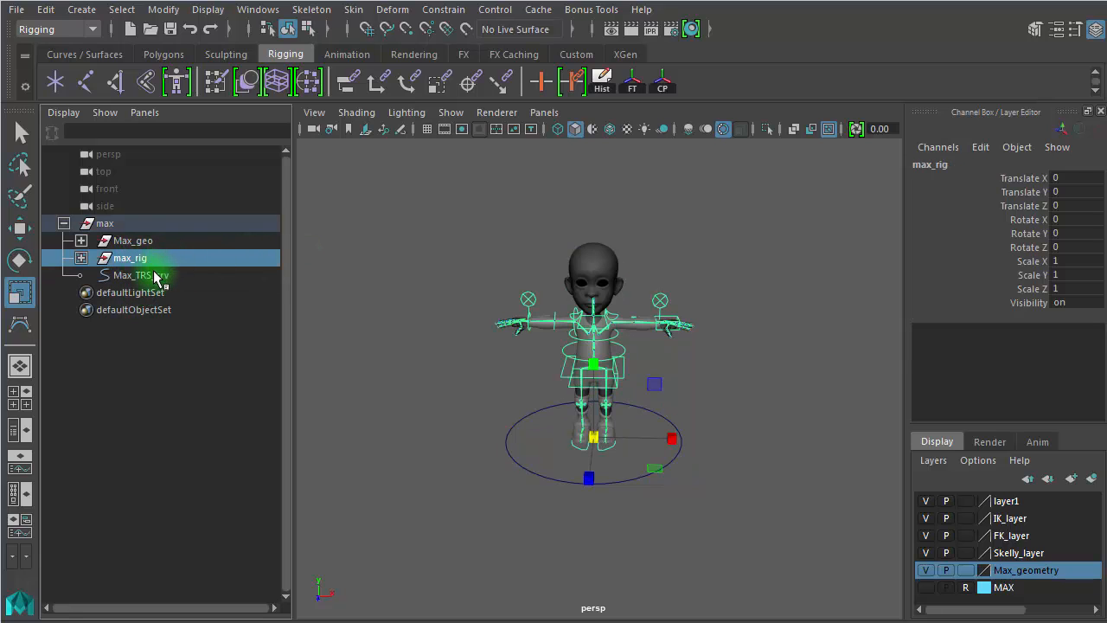
pyautogui.click(149, 276)
pyautogui.click(127, 260)
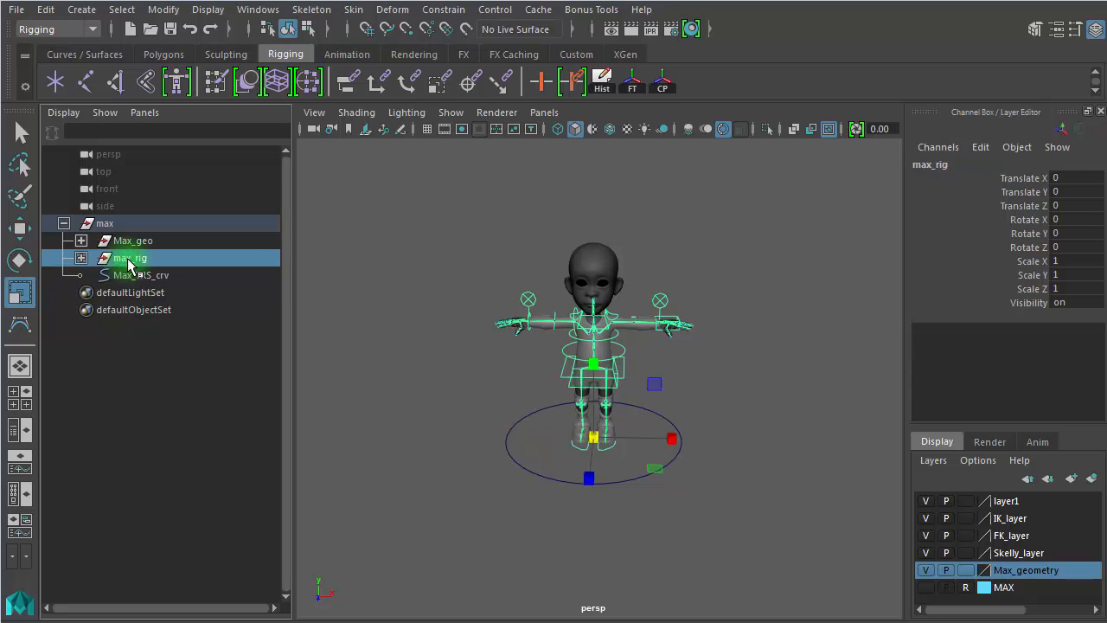
pyautogui.moveTo(128, 264); pyautogui.dragTo(161, 275)
pyautogui.click(153, 257)
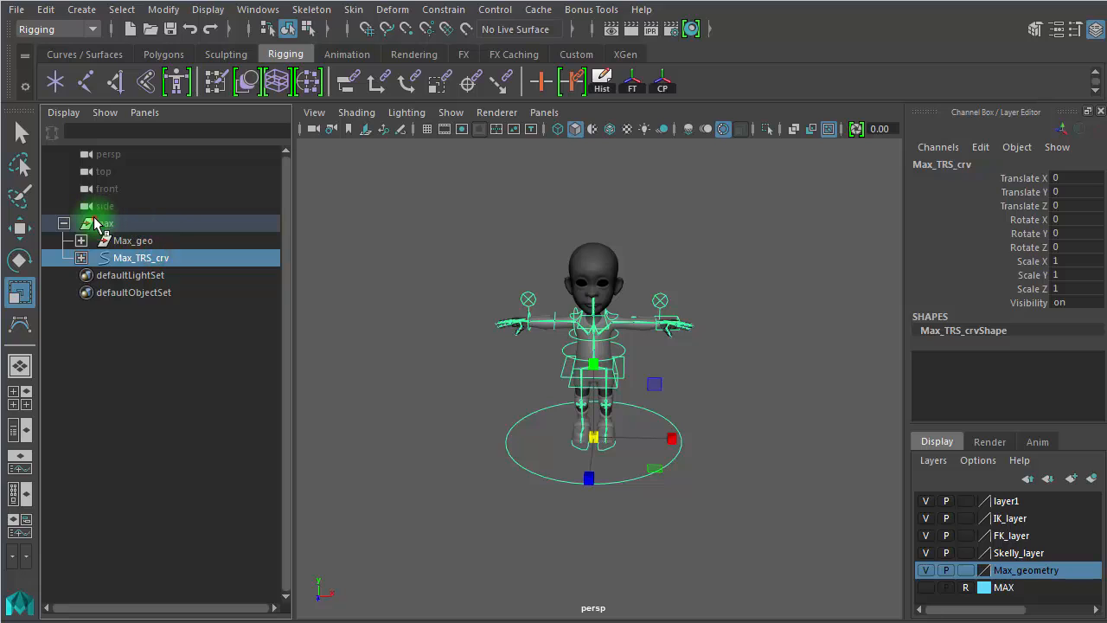
# Check the hierarchy by selecting max, Max_geo and Max_TRS_crv in turn to see what each contains
pyautogui.click(97, 223)
pyautogui.click(64, 225)
pyautogui.click(65, 225)
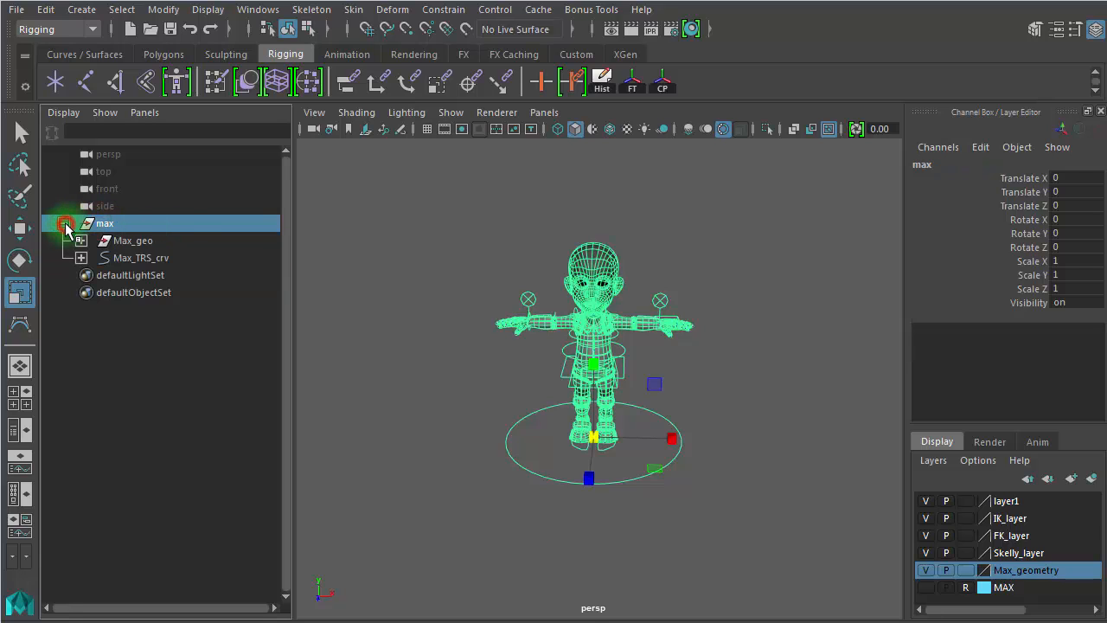
pyautogui.click(150, 223)
pyautogui.click(148, 240)
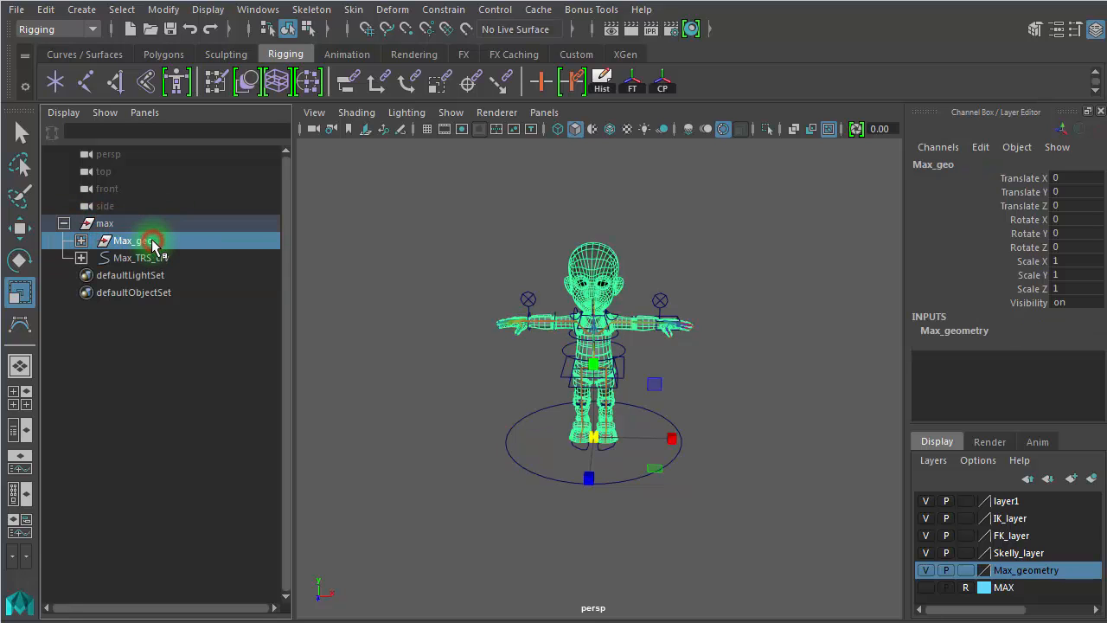
pyautogui.click(167, 260)
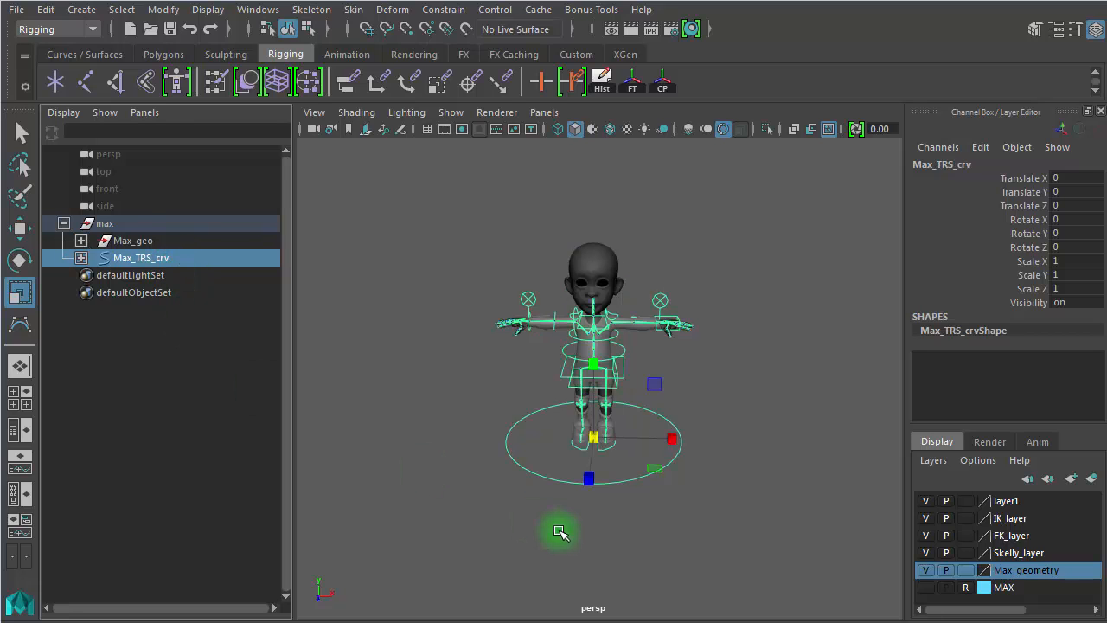
# Test-scale Max_TRS_crv uniformly to about 1.52, and move and rotate it to check how the whole rig follows
pyautogui.click(699, 537)
pyautogui.click(663, 453)
pyautogui.keyDown('alt'); pyautogui.moveTo(778, 524); pyautogui.dragTo(593, 494, button='right'); pyautogui.keyUp('alt')
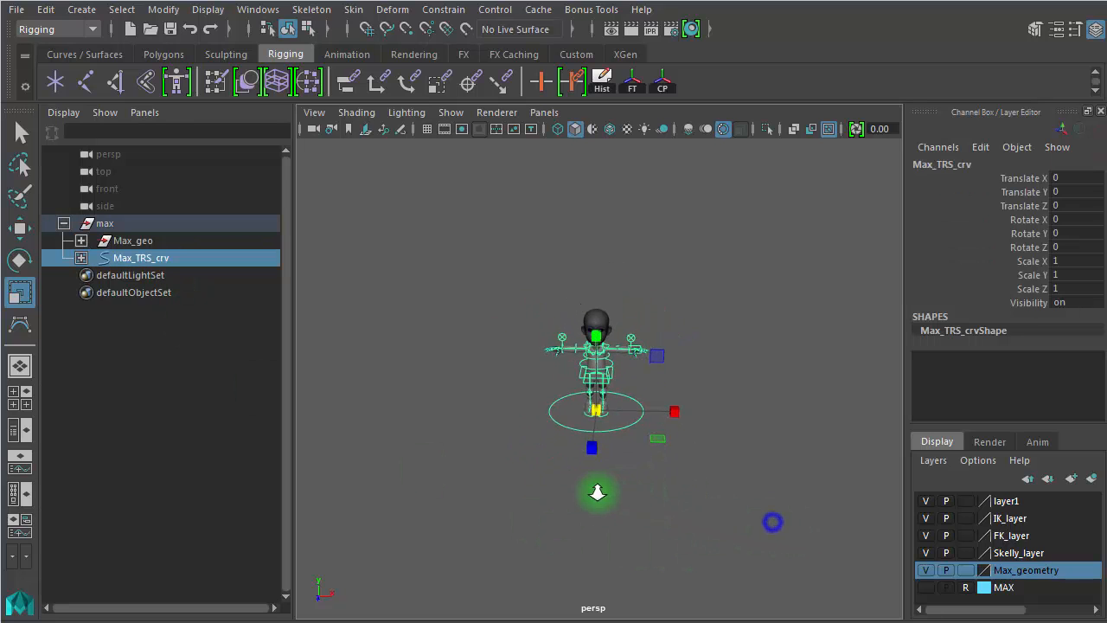
pyautogui.moveTo(595, 404)
pyautogui.mouseDown()
pyautogui.moveTo(799, 401)
pyautogui.moveTo(500, 402)
pyautogui.moveTo(825, 405)
pyautogui.moveTo(665, 406)
pyautogui.moveTo(488, 291)
pyautogui.moveTo(496, 354)
pyautogui.moveTo(551, 371)
pyautogui.moveTo(530, 383)
pyautogui.moveTo(534, 338)
pyautogui.moveTo(563, 317)
pyautogui.moveTo(612, 391)
pyautogui.mouseUp()
pyautogui.press('w')
pyautogui.press('e')
# Reset Max_TRS_crv to scale 1 with zero translation and rotation, and clear the selection
pyautogui.moveTo(1058, 261); pyautogui.dragTo(1066, 288)
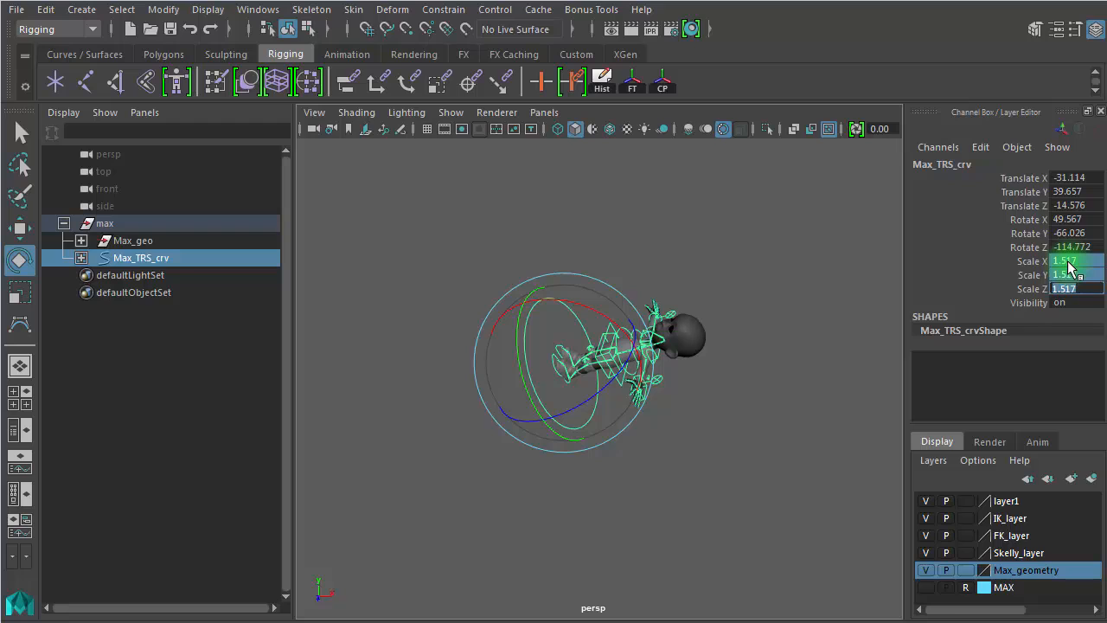
pyautogui.press('Return')
pyautogui.moveTo(1071, 248); pyautogui.dragTo(1073, 189)
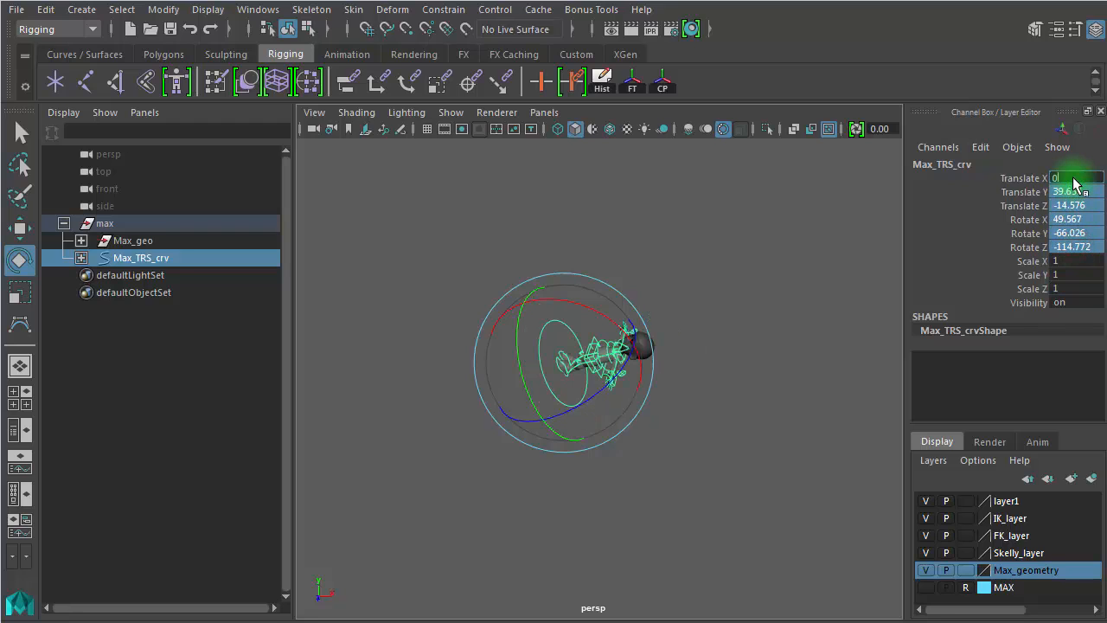
pyautogui.write('0')
pyautogui.press('Return')
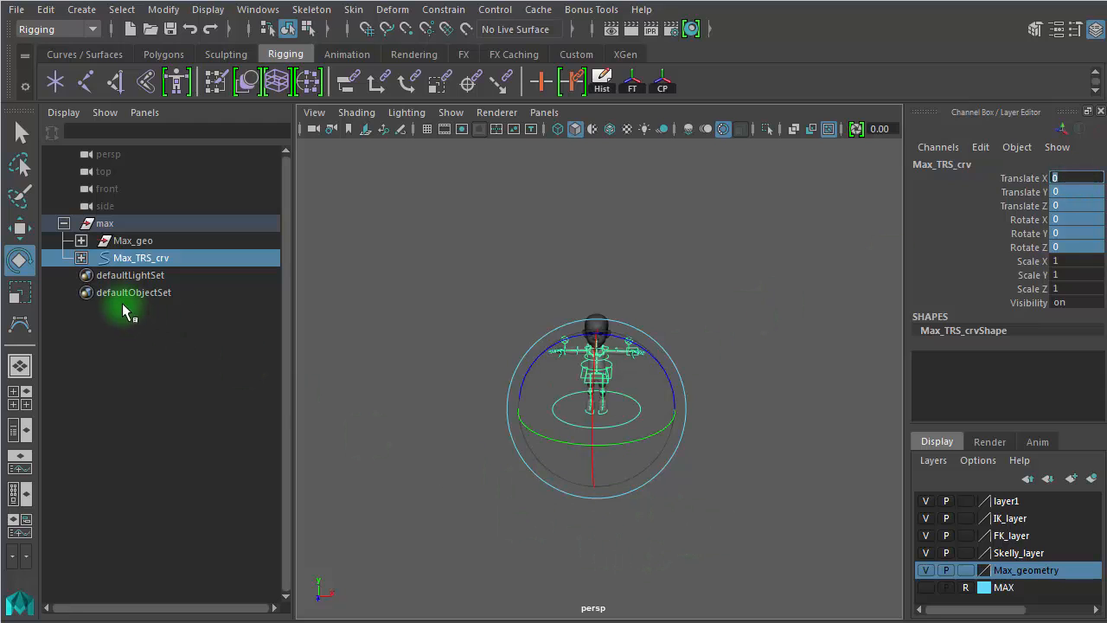
pyautogui.click(786, 471)
pyautogui.press('f')
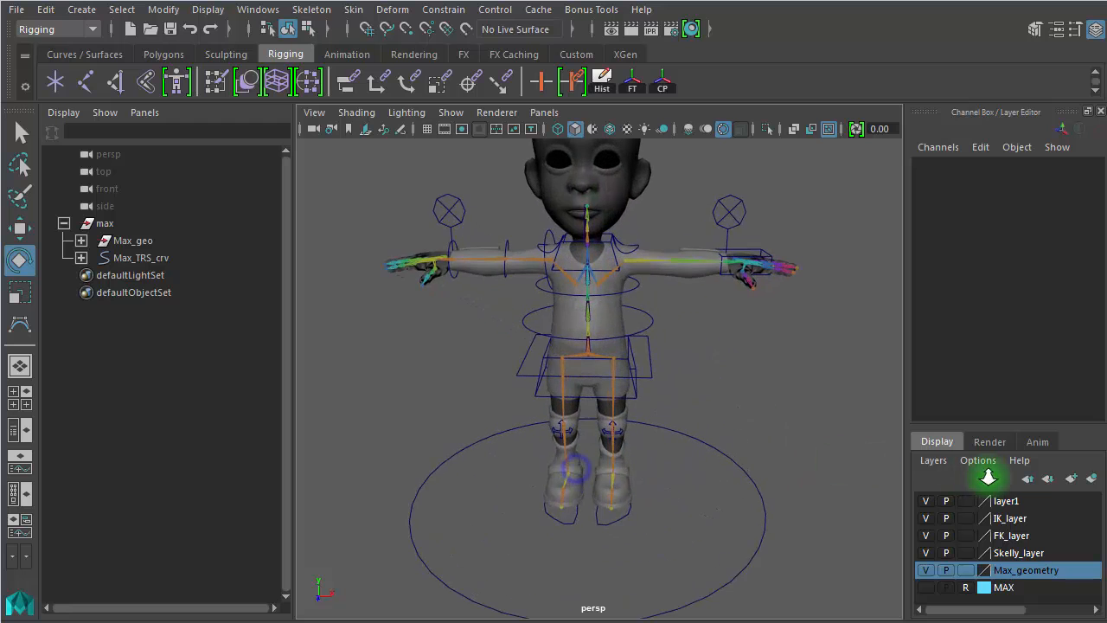
pyautogui.keyDown('alt'); pyautogui.moveTo(635, 384); pyautogui.dragTo(689, 404); pyautogui.keyUp('alt')
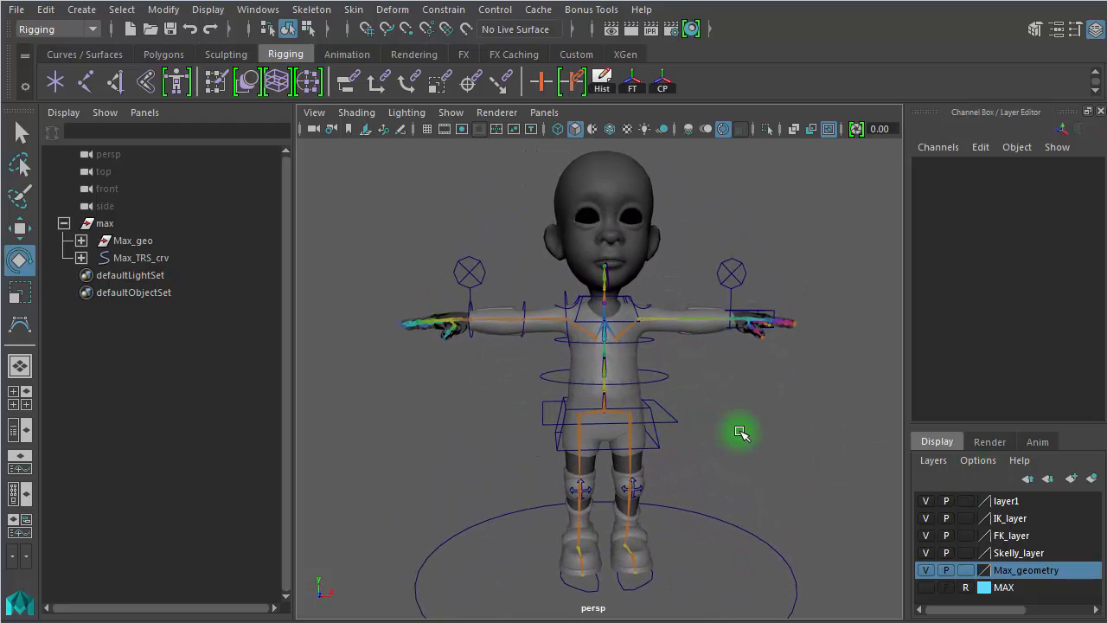
# Expand Max_TRS_crv and max_rig in the outliner and widen the outliner to read the rig's child nodes
pyautogui.click(136, 258)
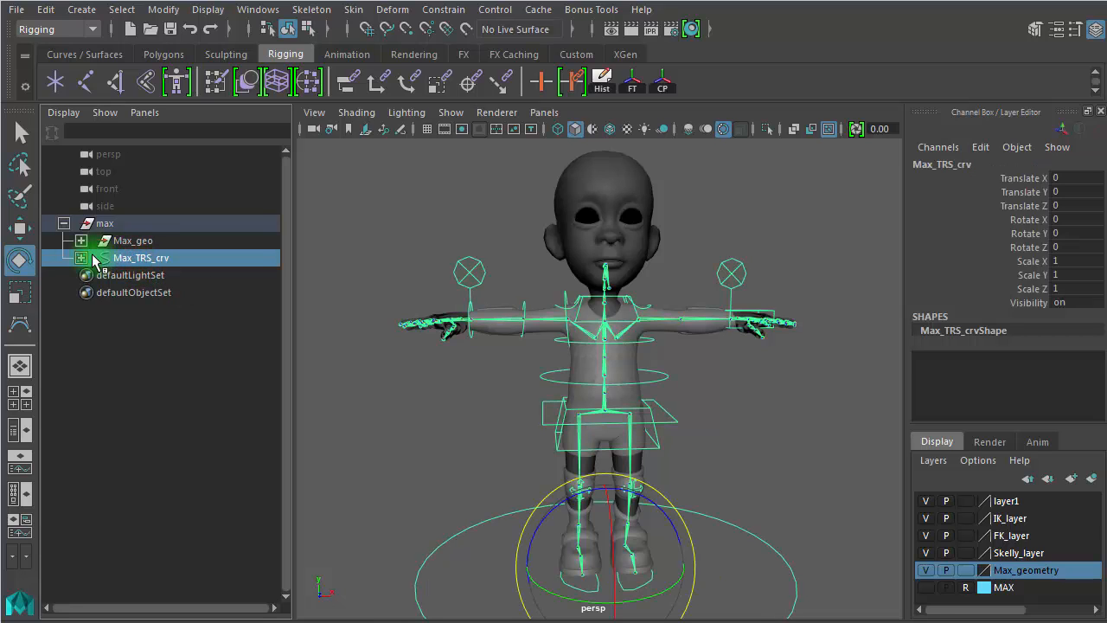
pyautogui.click(81, 258)
pyautogui.click(163, 277)
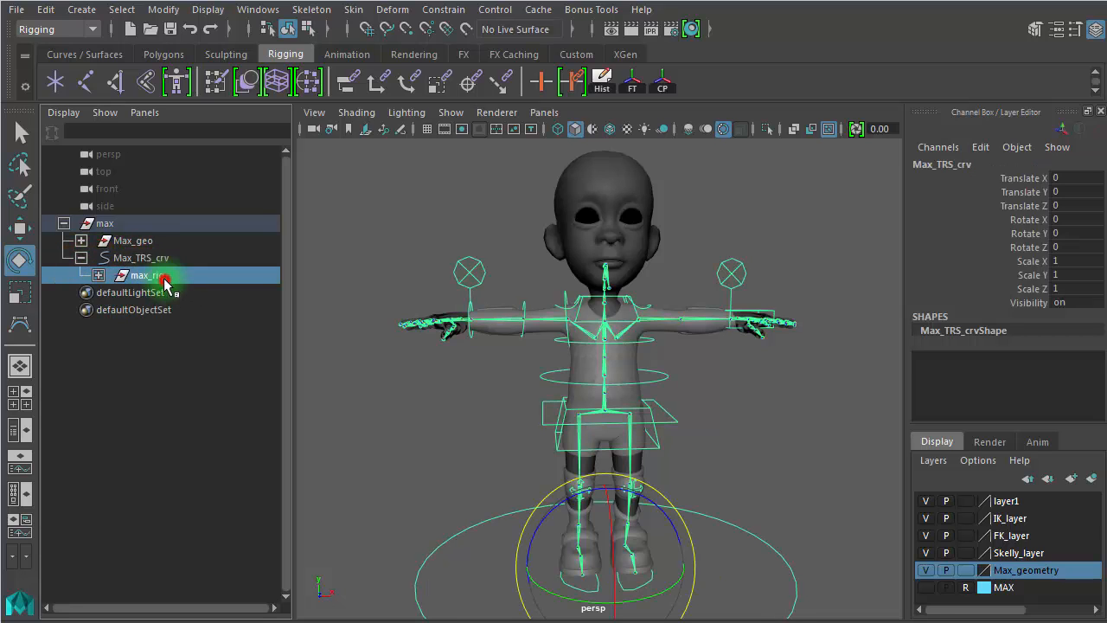
pyautogui.click(99, 275)
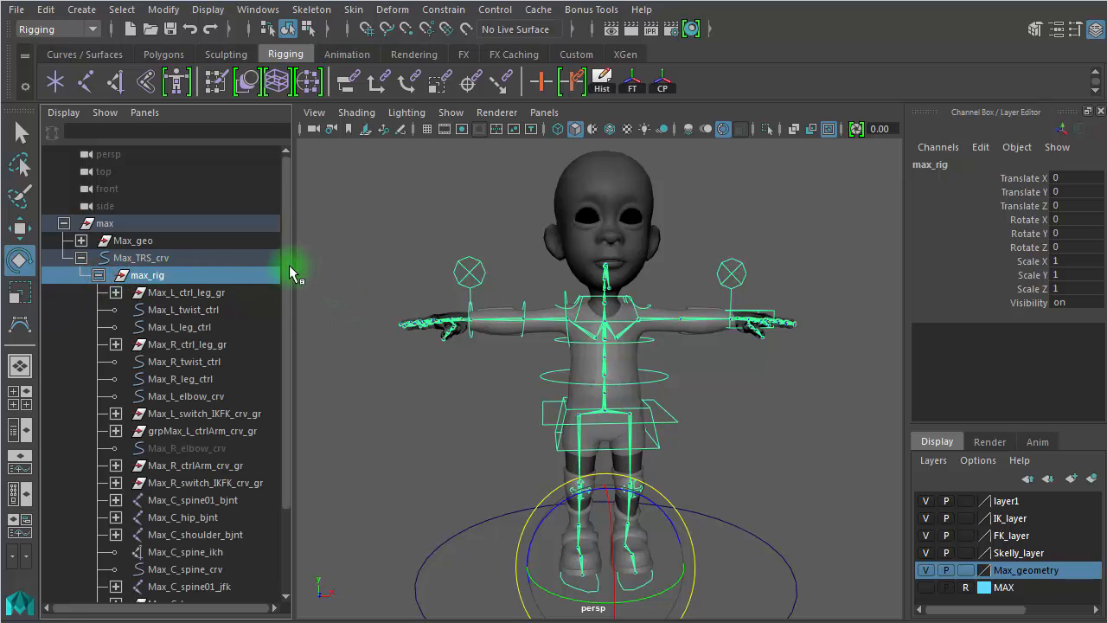
pyautogui.moveTo(293, 271); pyautogui.dragTo(396, 407)
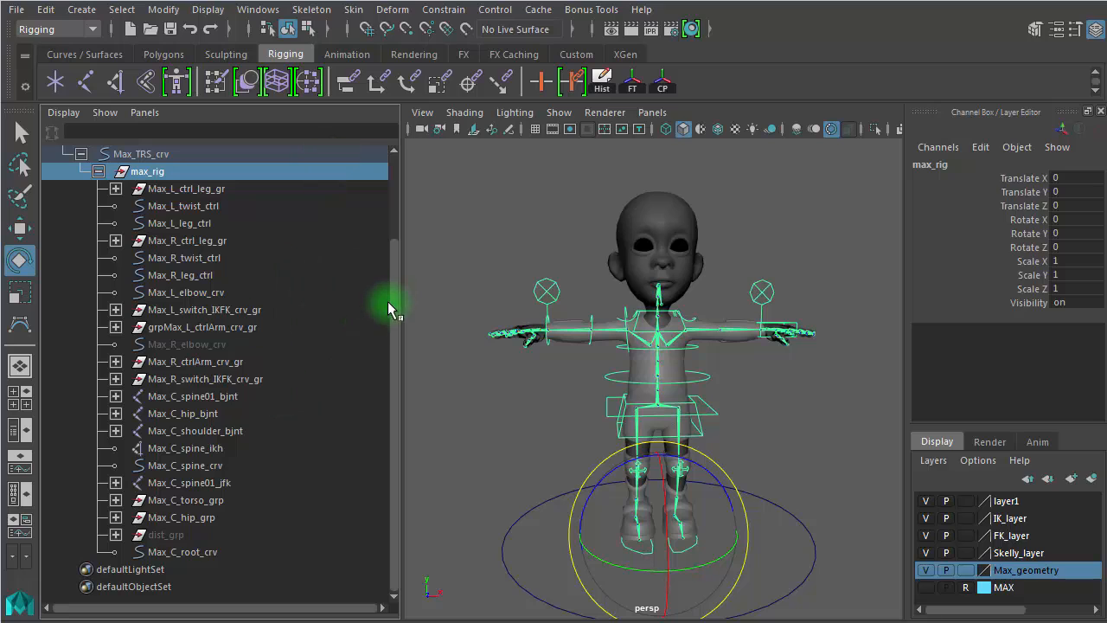
pyautogui.moveTo(393, 292); pyautogui.dragTo(404, 221)
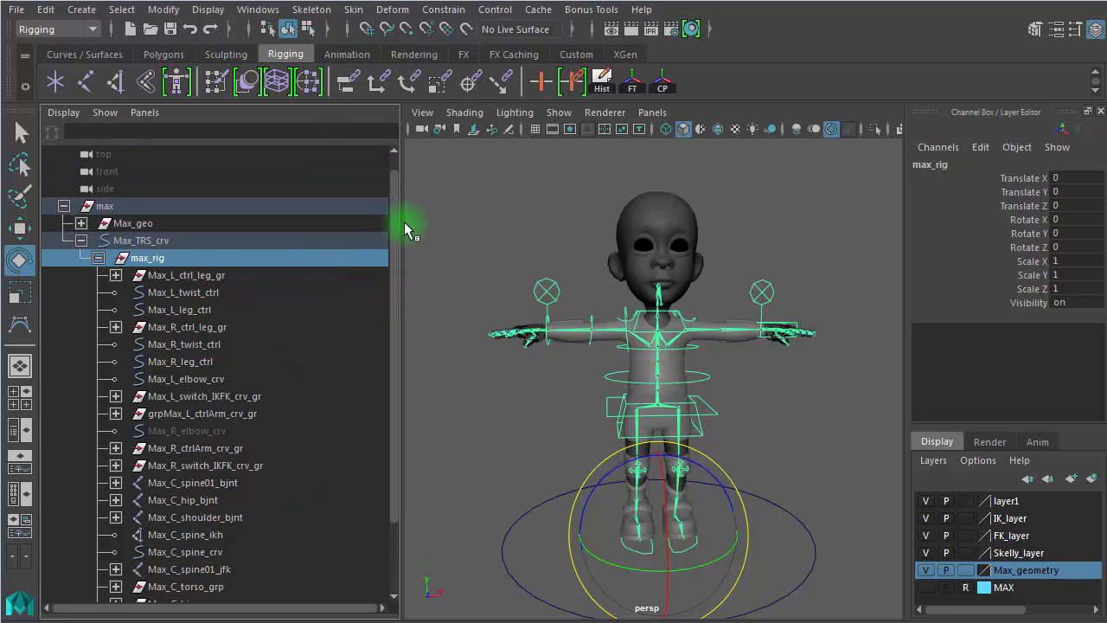
# Examine the leg groups, twist control and leg control under max_rig to identify which nodes belong to the legs
pyautogui.click(220, 277)
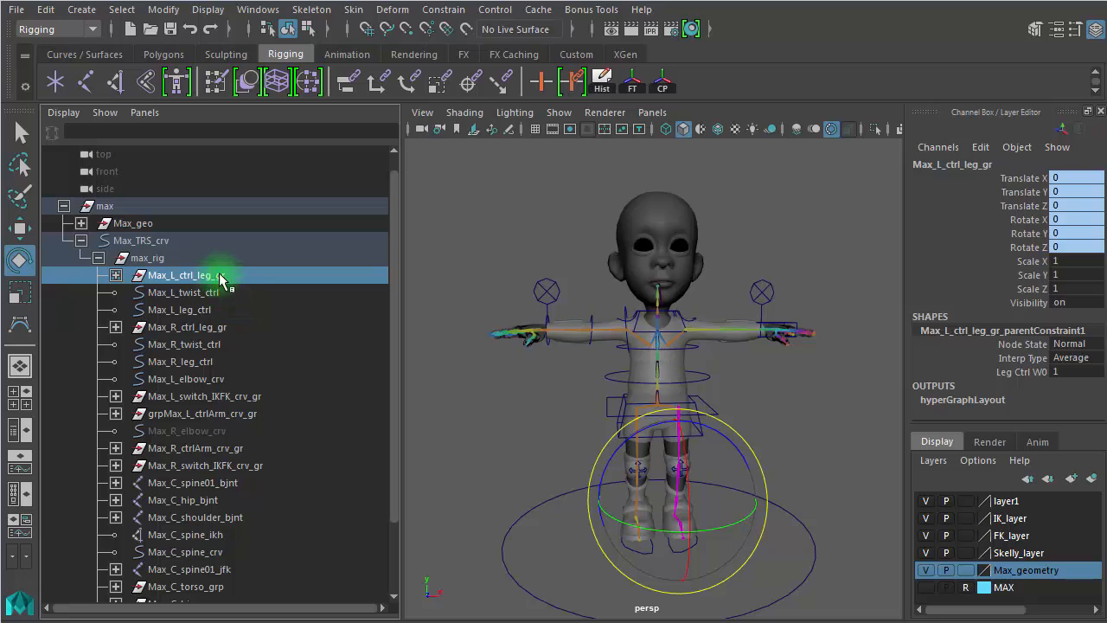
pyautogui.click(212, 294)
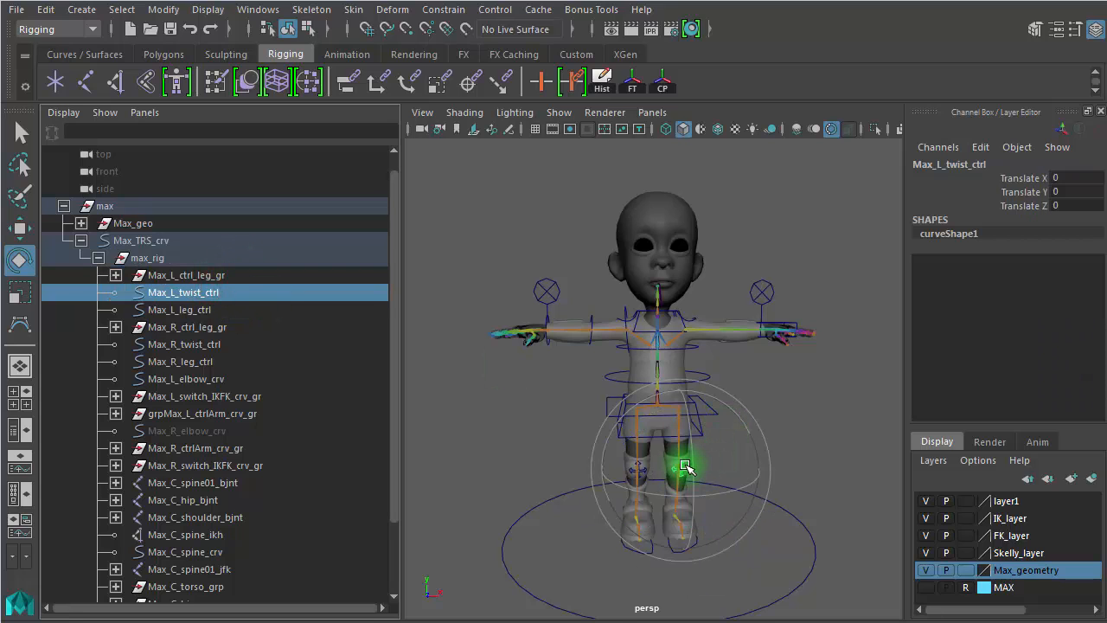
pyautogui.click(224, 311)
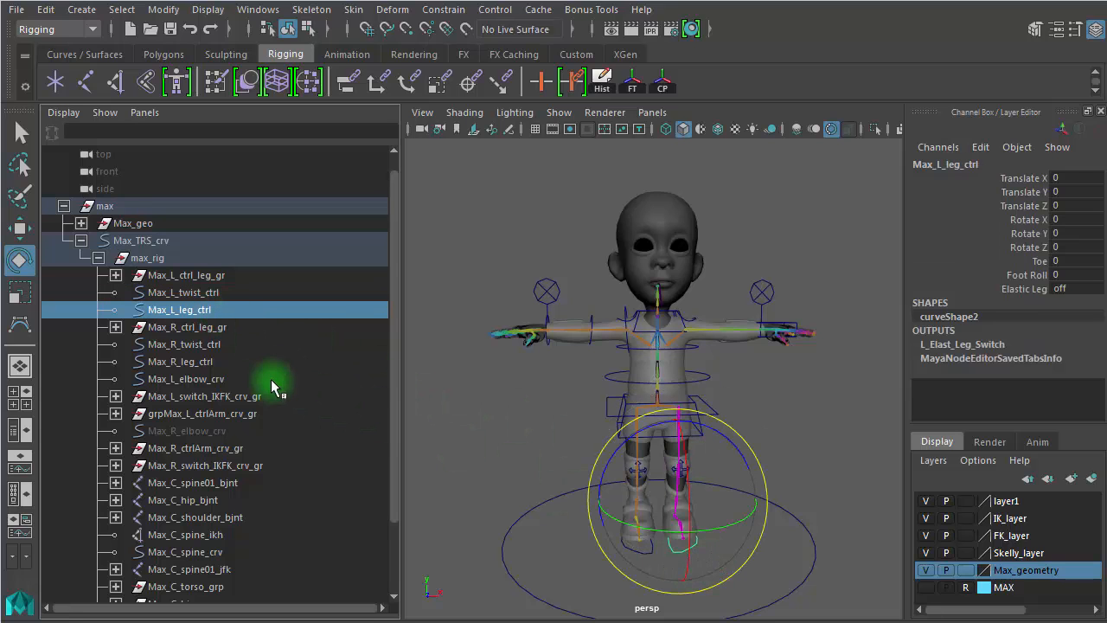
pyautogui.click(230, 329)
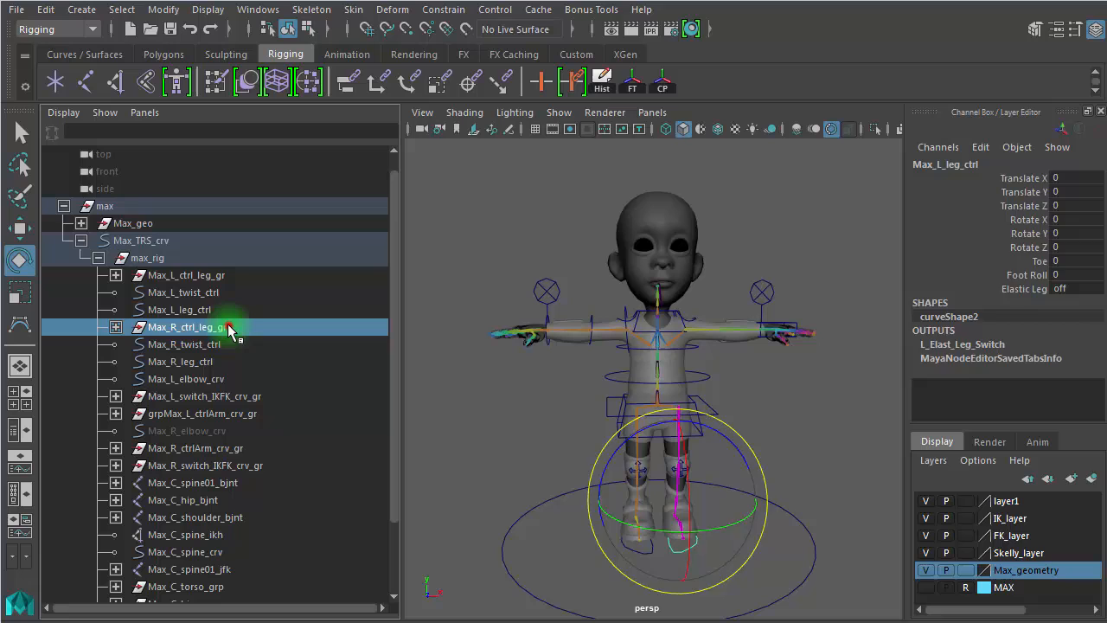
pyautogui.click(206, 277)
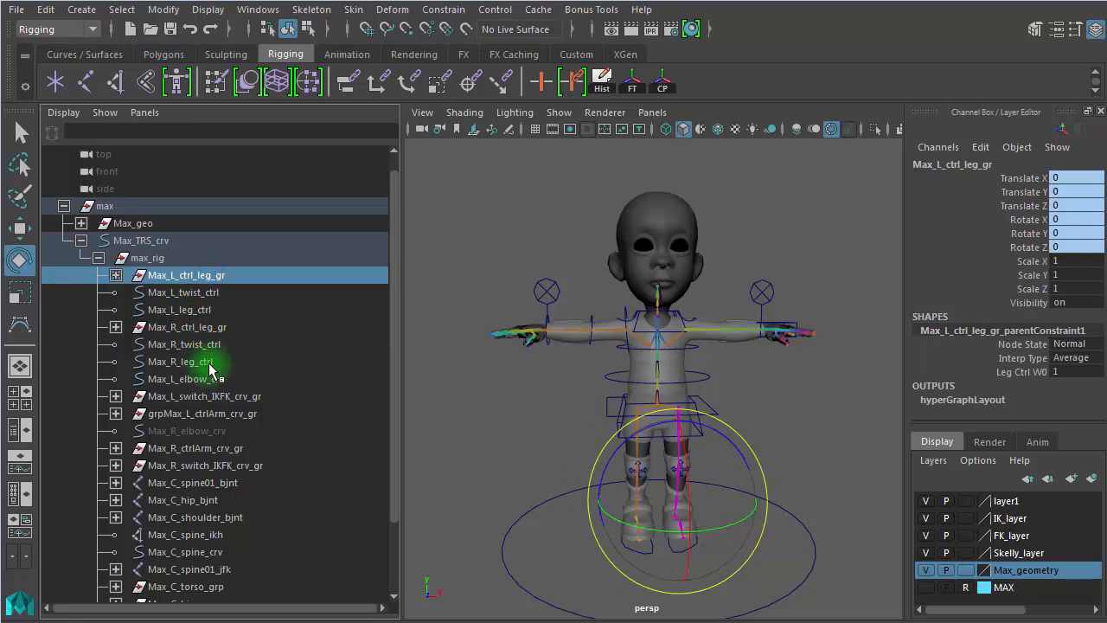
pyautogui.keyDown('ctrl'); pyautogui.click(211, 364); pyautogui.keyUp('ctrl')
# Group the six leg nodes from Max_L_ctrl_leg_gr through Max_R_leg_ctrl under max_rig and name the group max_Legs_gr
pyautogui.click(217, 277)
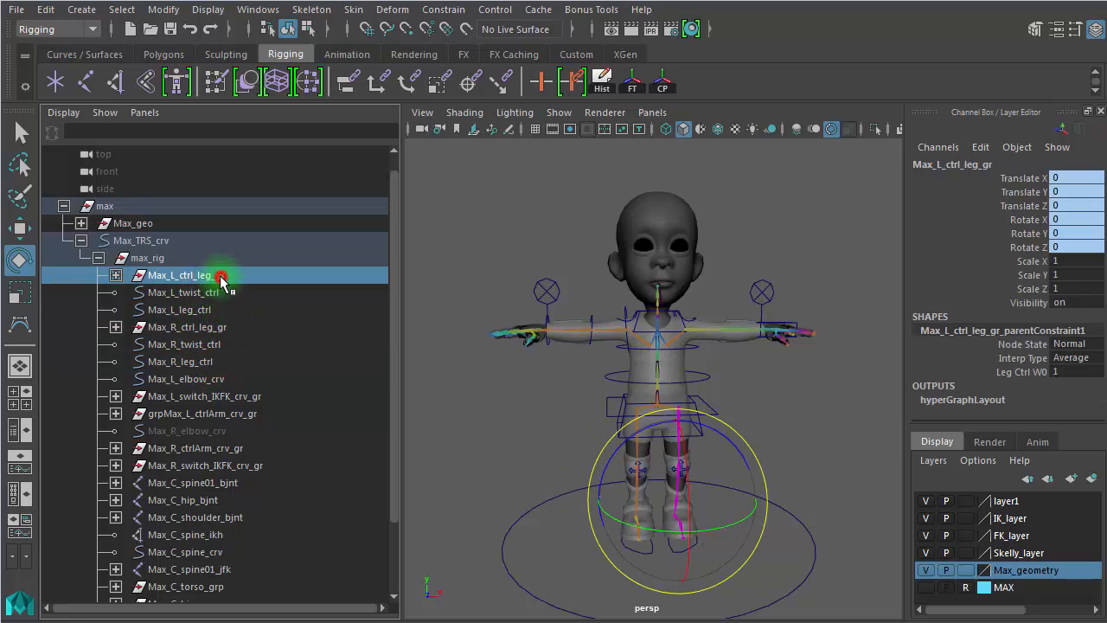
pyautogui.keyDown('shift'); pyautogui.click(222, 293); pyautogui.keyUp('shift')
pyautogui.keyDown('shift'); pyautogui.click(211, 311); pyautogui.keyUp('shift')
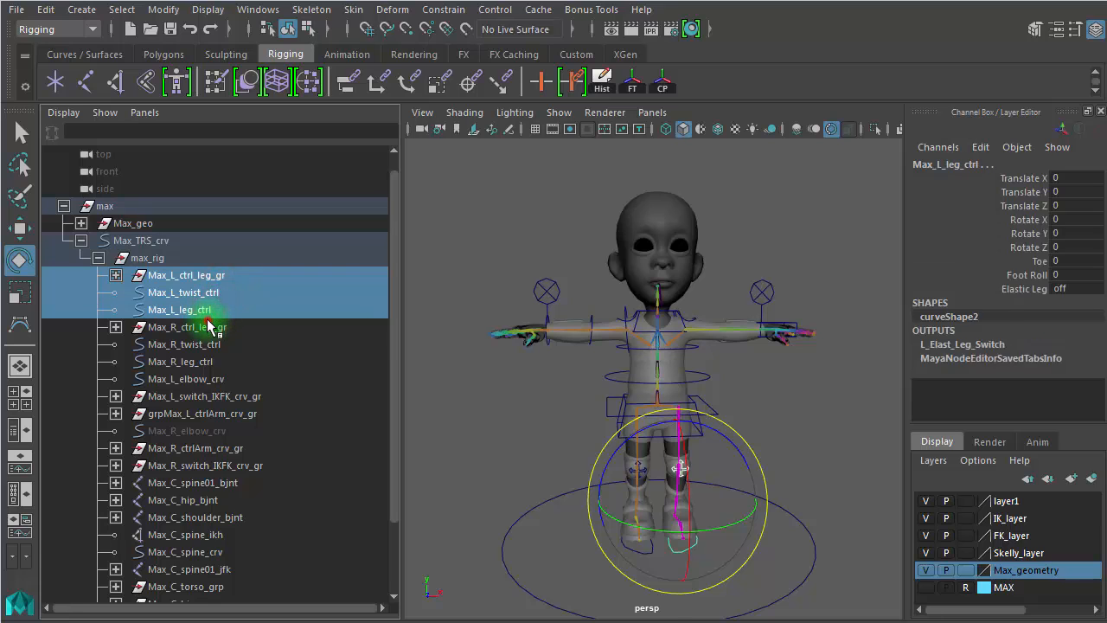
pyautogui.keyDown('shift'); pyautogui.click(198, 346); pyautogui.keyUp('shift')
pyautogui.keyDown('shift'); pyautogui.click(192, 361); pyautogui.keyUp('shift')
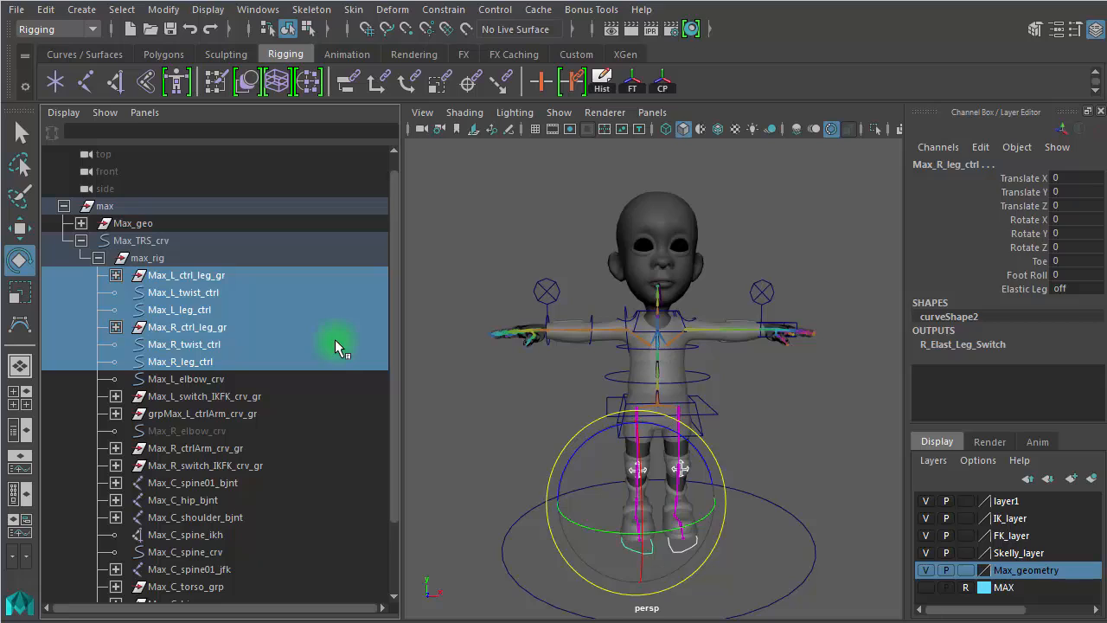
pyautogui.hotkey('ctrl', 'g')
pyautogui.doubleClick(159, 552)
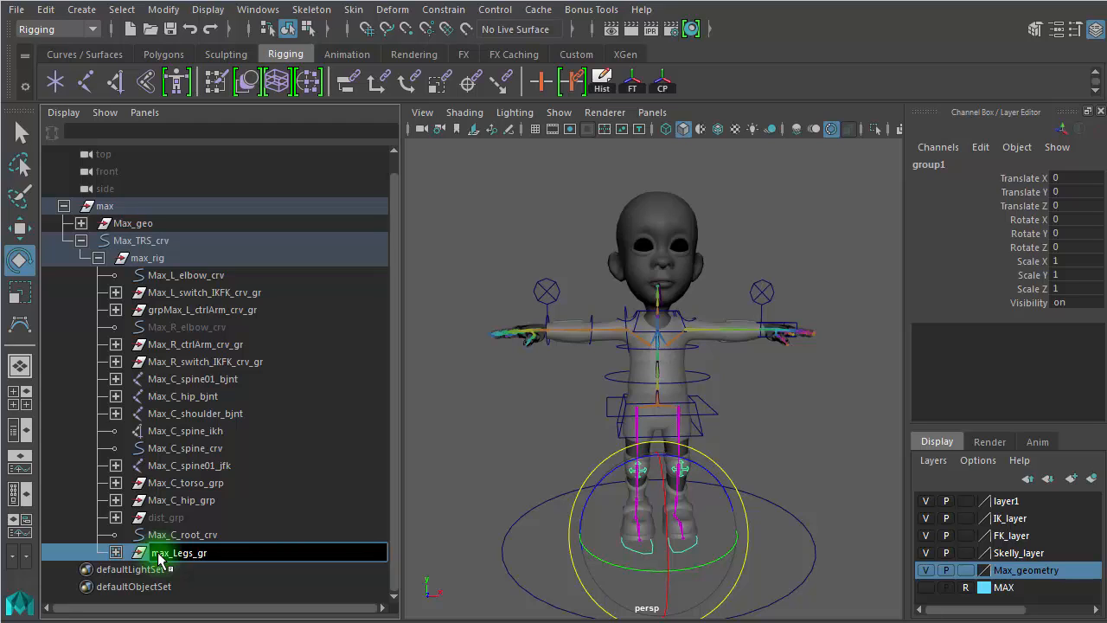
pyautogui.press('Return')
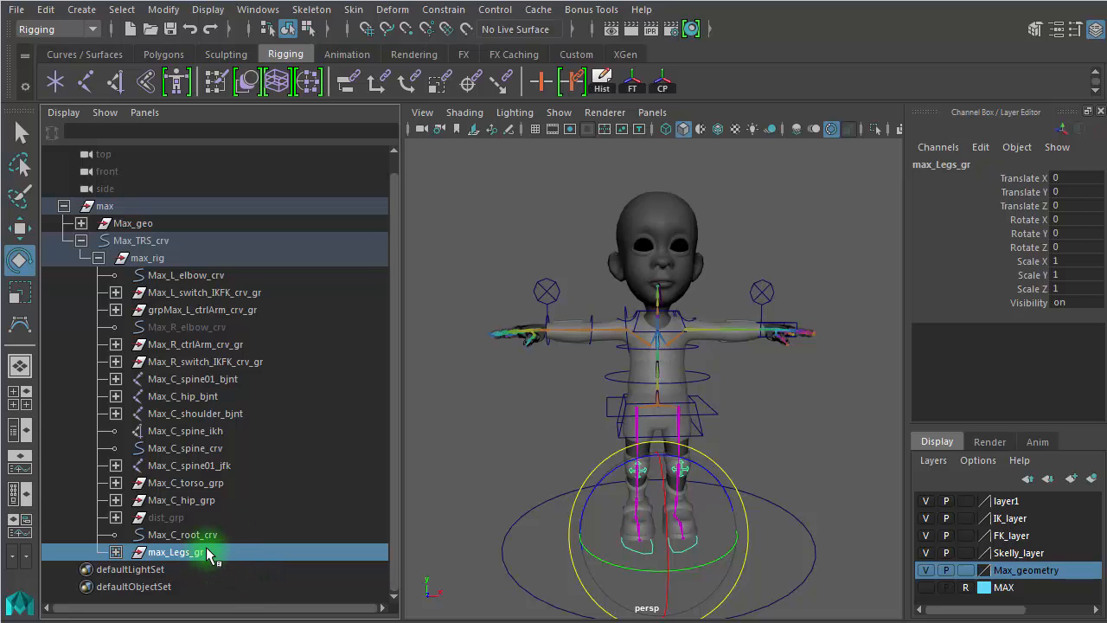
# Inside max_Legs_gr, group Max_L_ctrl_leg_gr, Max_L_twist_ctrl and Max_L_leg_ctrl together
pyautogui.click(115, 552)
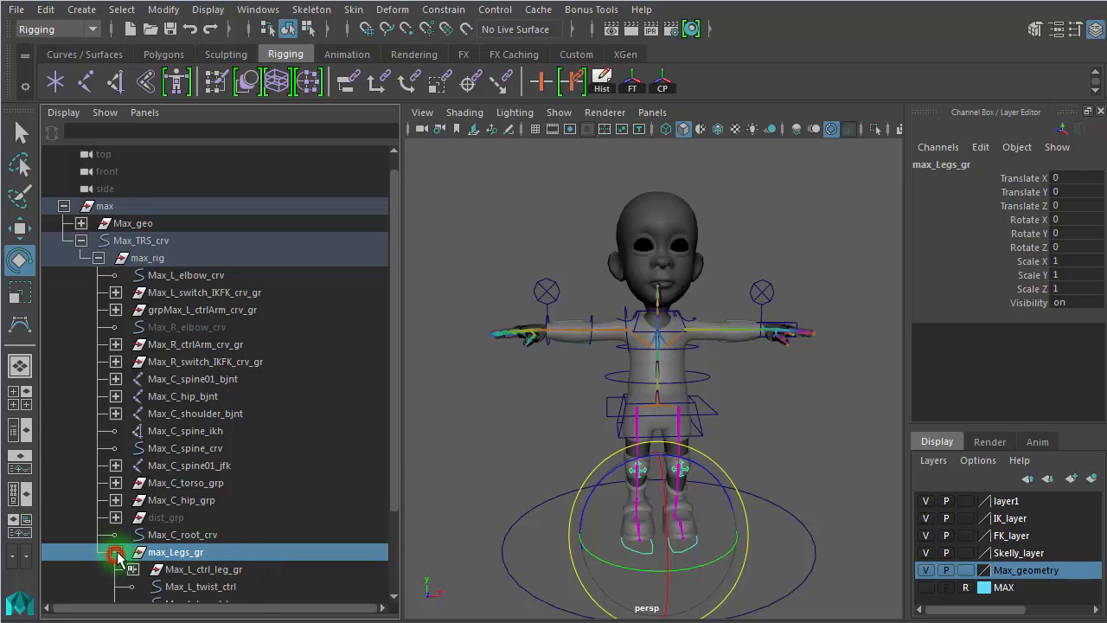
pyautogui.moveTo(395, 416); pyautogui.dragTo(395, 502)
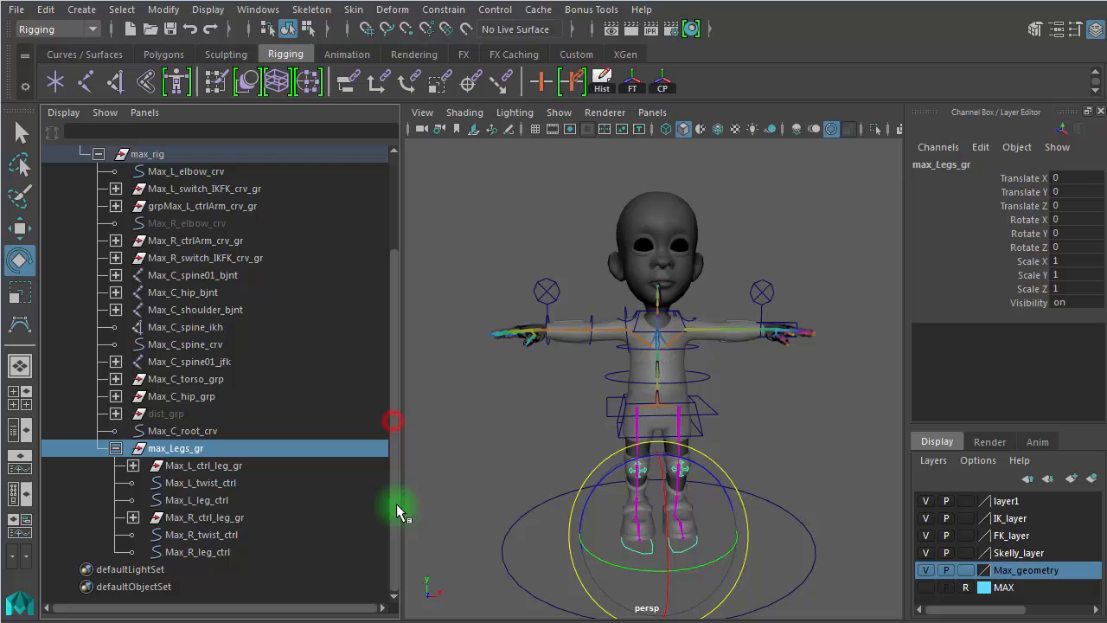
pyautogui.click(197, 501)
pyautogui.moveTo(197, 500); pyautogui.dragTo(214, 468)
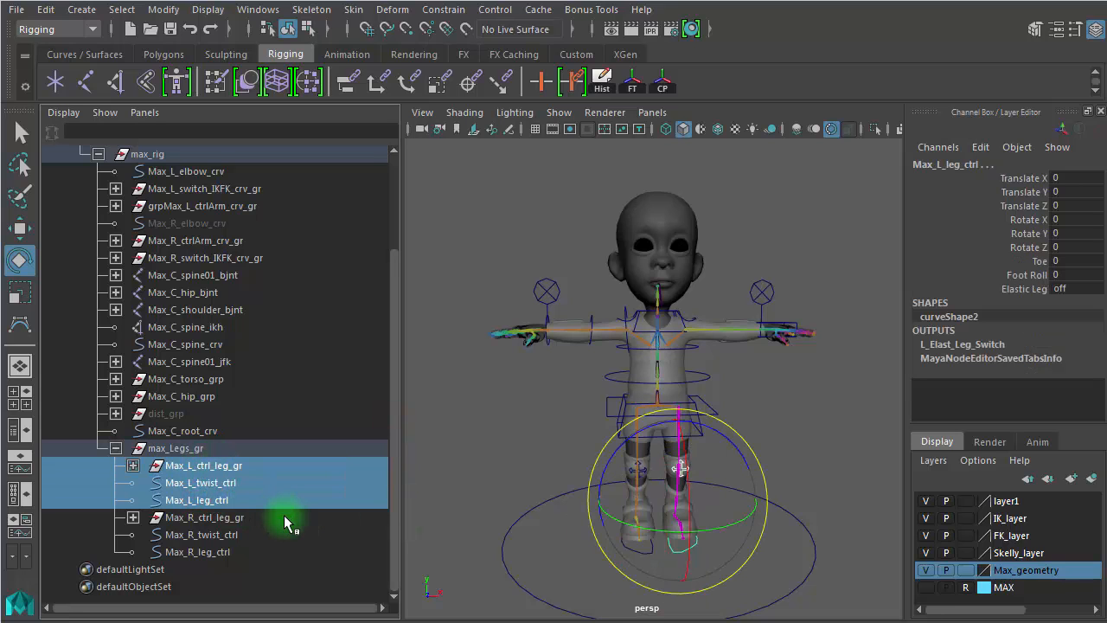
pyautogui.hotkey('ctrl', 'g')
# Group Max_R_ctrl_leg_gr, Max_R_twist_ctrl and Max_R_leg_ctrl inside max_Legs_gr, and collapse max_Legs_gr
pyautogui.click(201, 535)
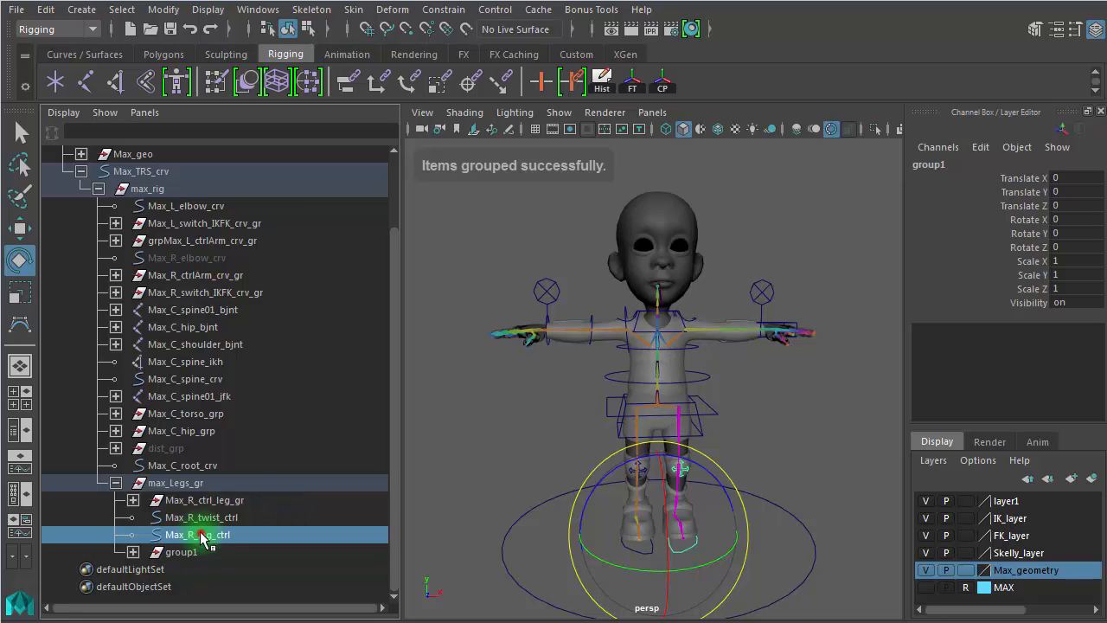
pyautogui.moveTo(201, 535); pyautogui.dragTo(203, 500)
pyautogui.hotkey('ctrl', 'g')
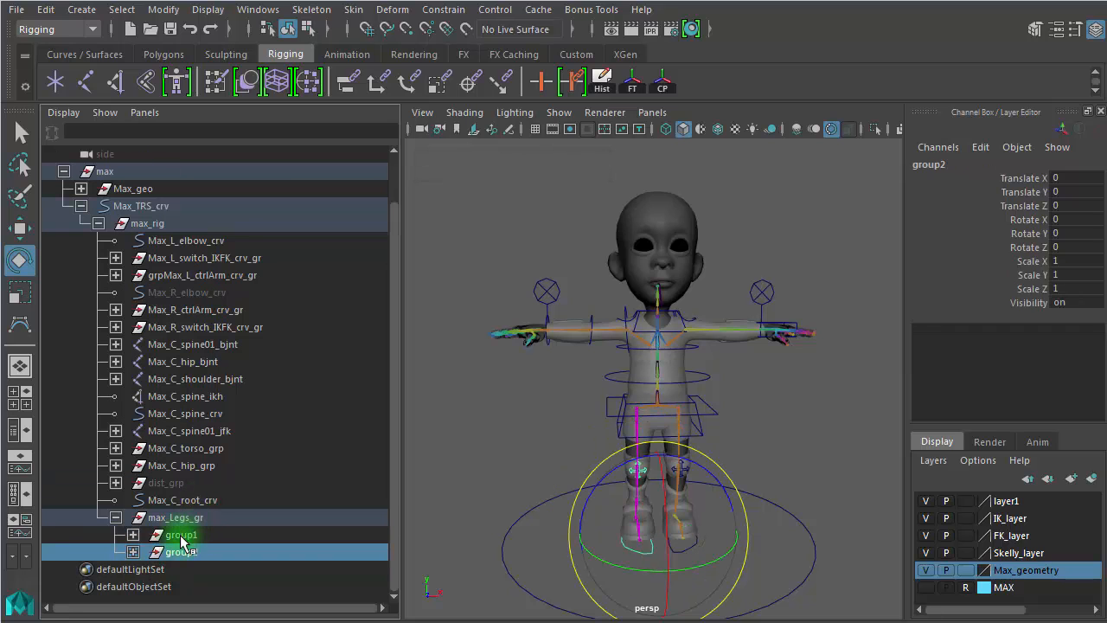
pyautogui.click(115, 517)
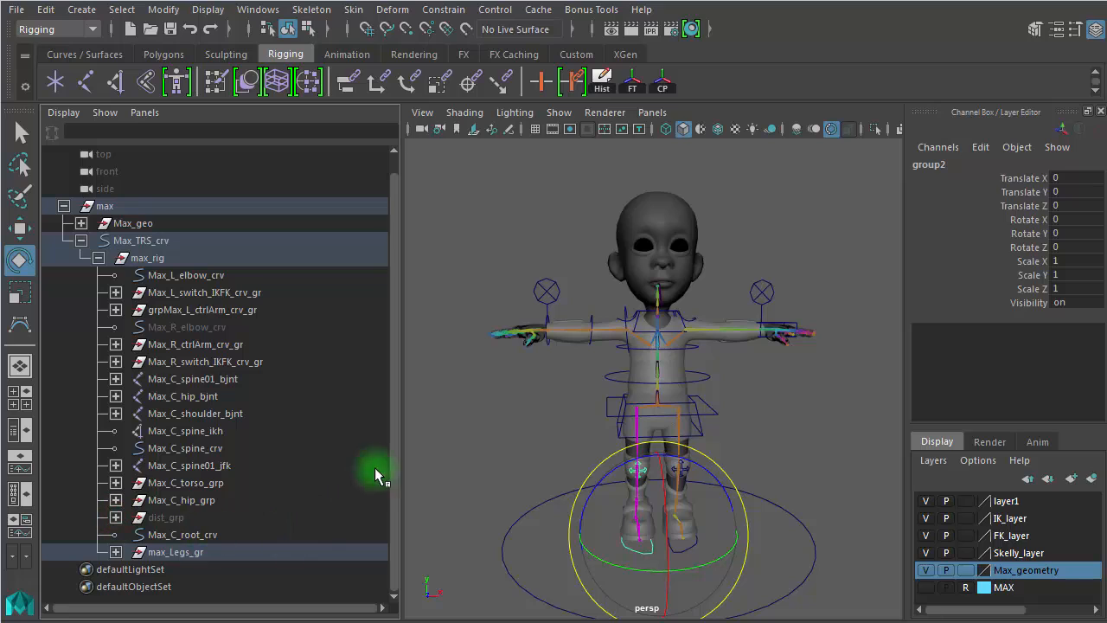
pyautogui.click(392, 438)
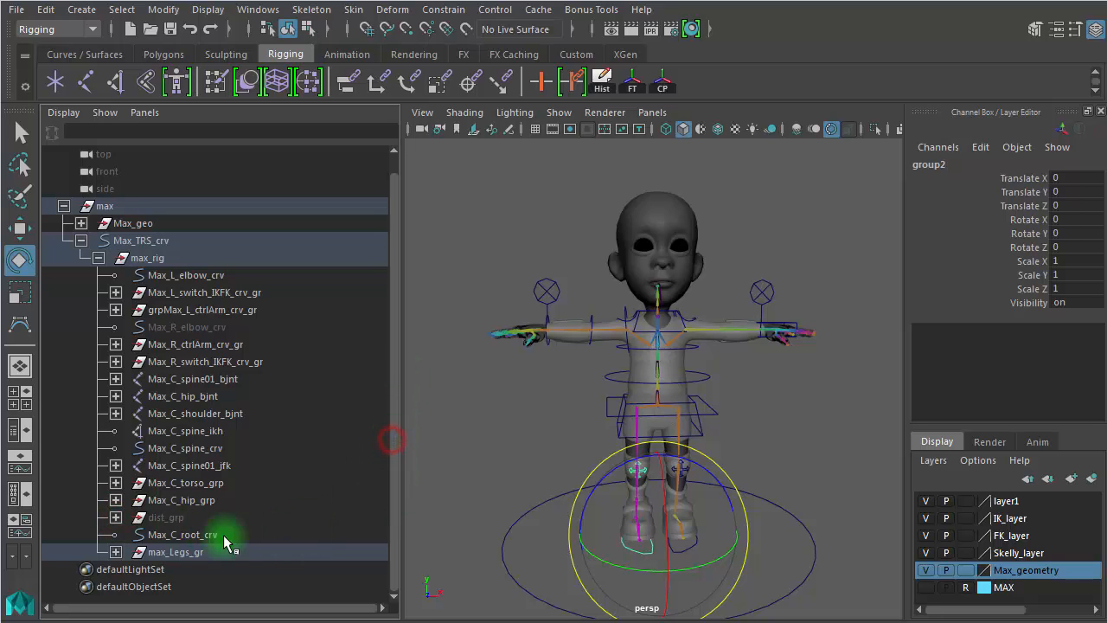
# Expand max_Legs_gr and rename the group holding the left leg nodes to max_L_Leg_gr
pyautogui.click(197, 552)
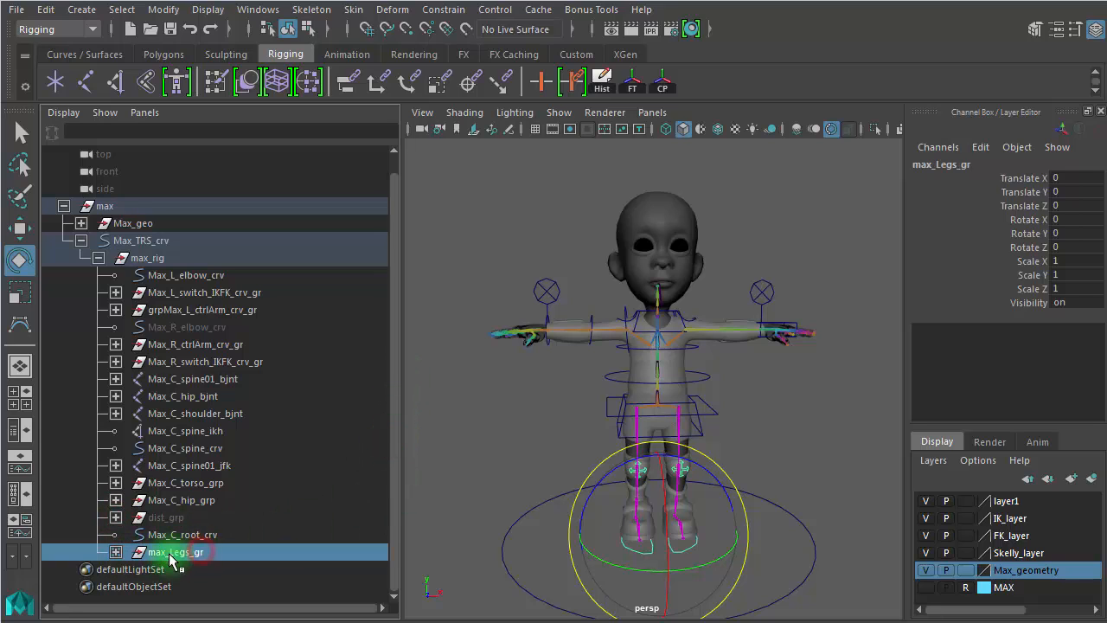
pyautogui.click(115, 552)
pyautogui.click(197, 570)
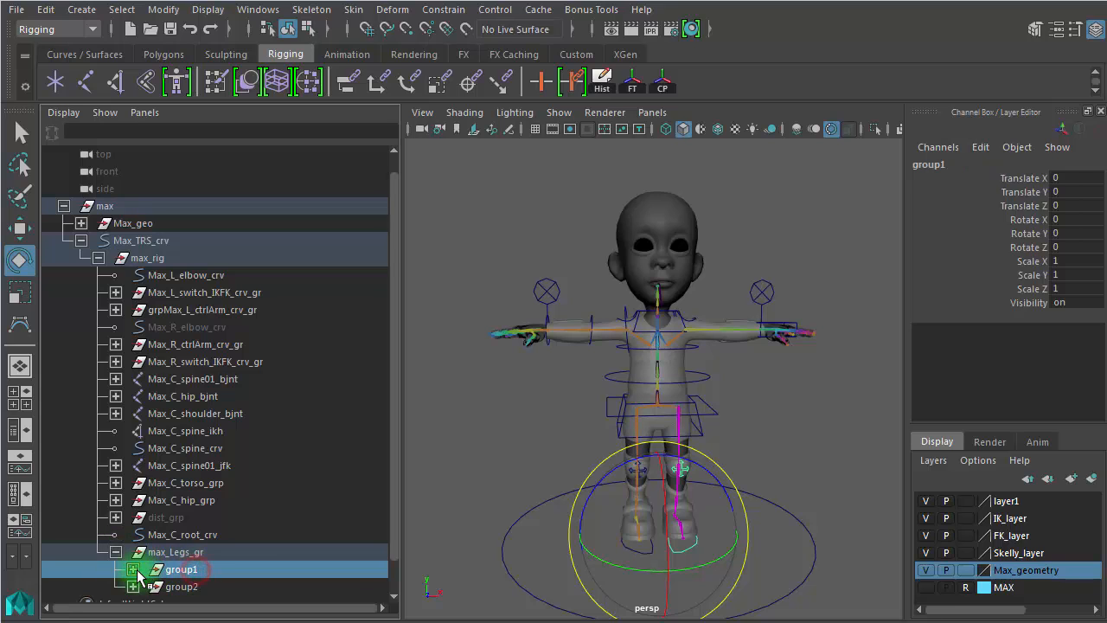
pyautogui.click(134, 569)
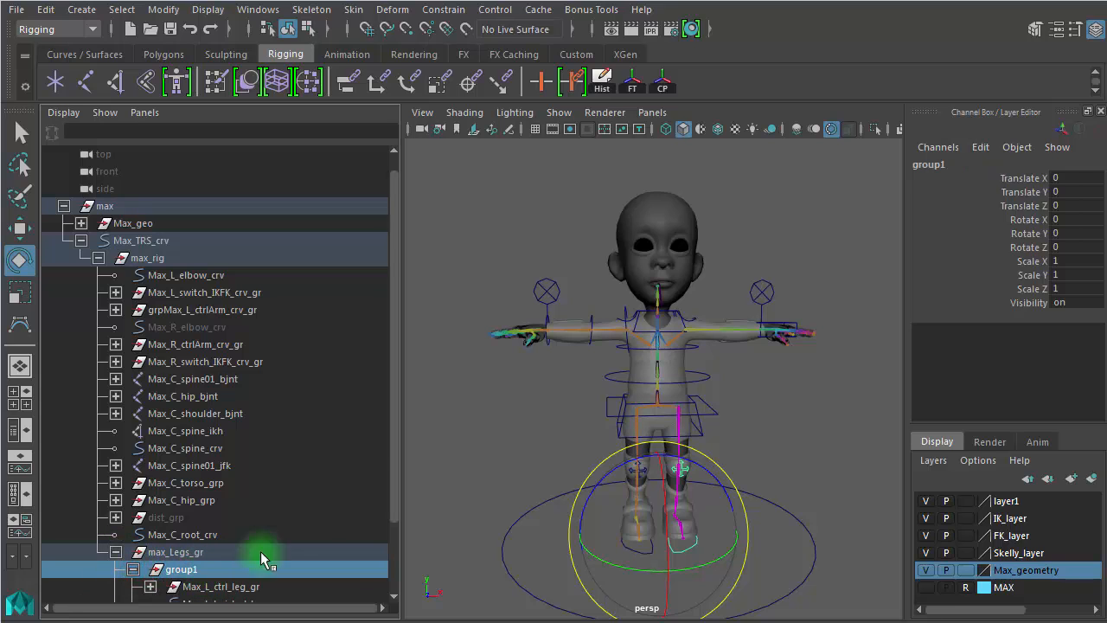
pyautogui.scroll(-5, 397, 458)
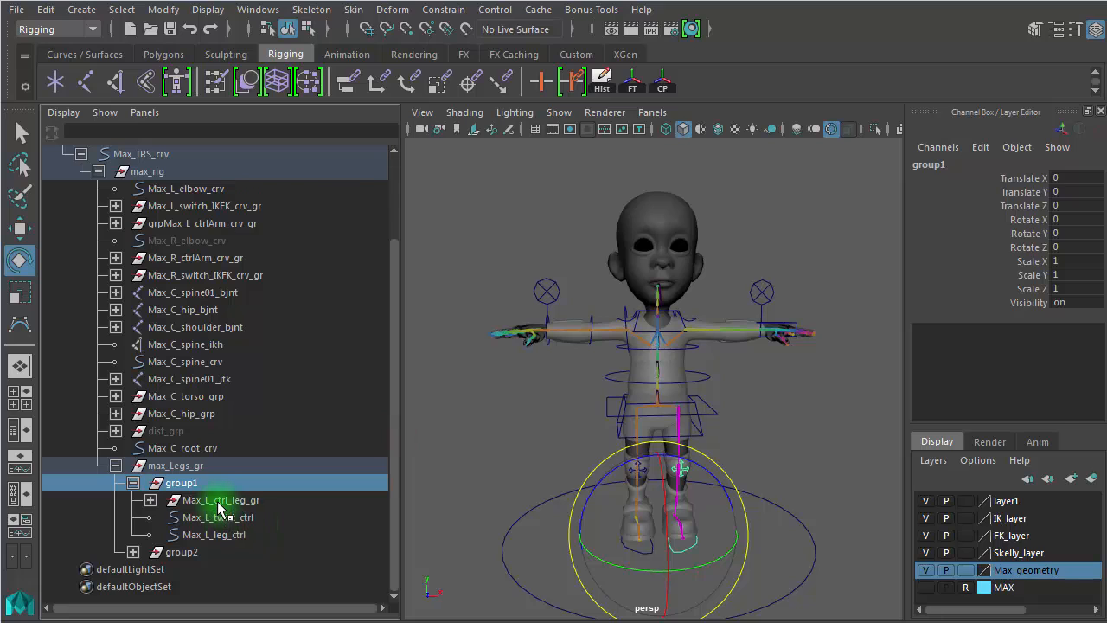
pyautogui.doubleClick(218, 505)
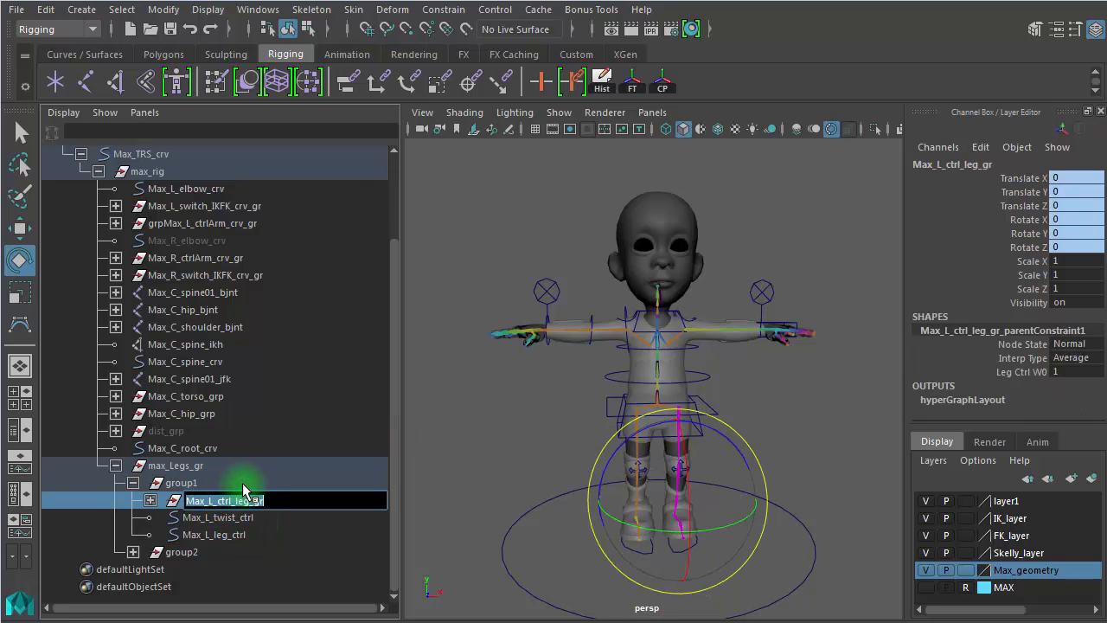
pyautogui.doubleClick(210, 467)
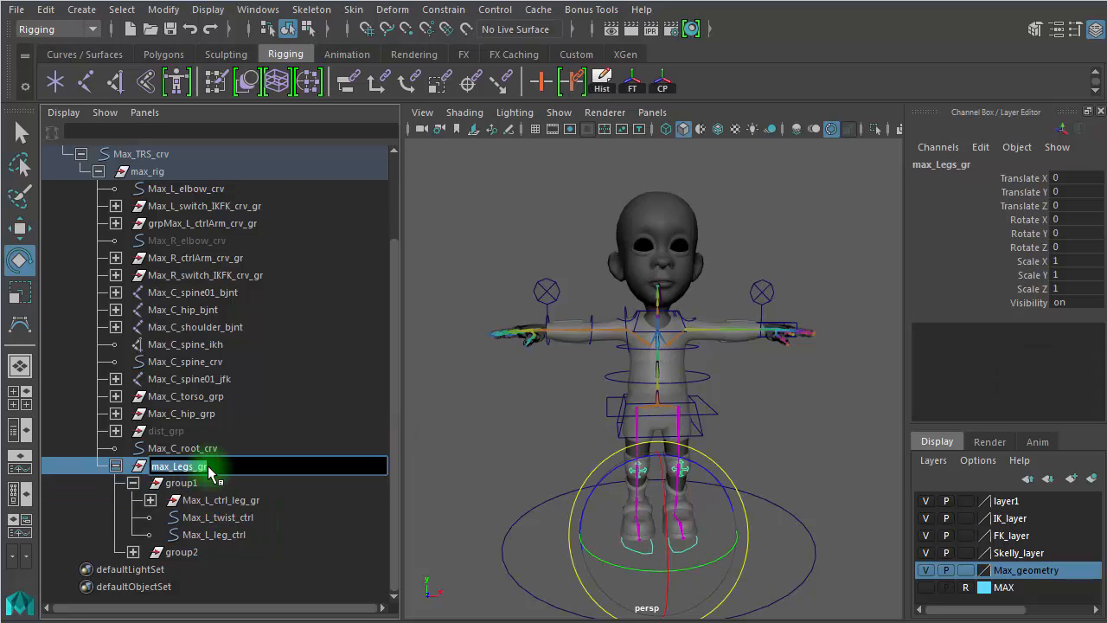
pyautogui.doubleClick(199, 483)
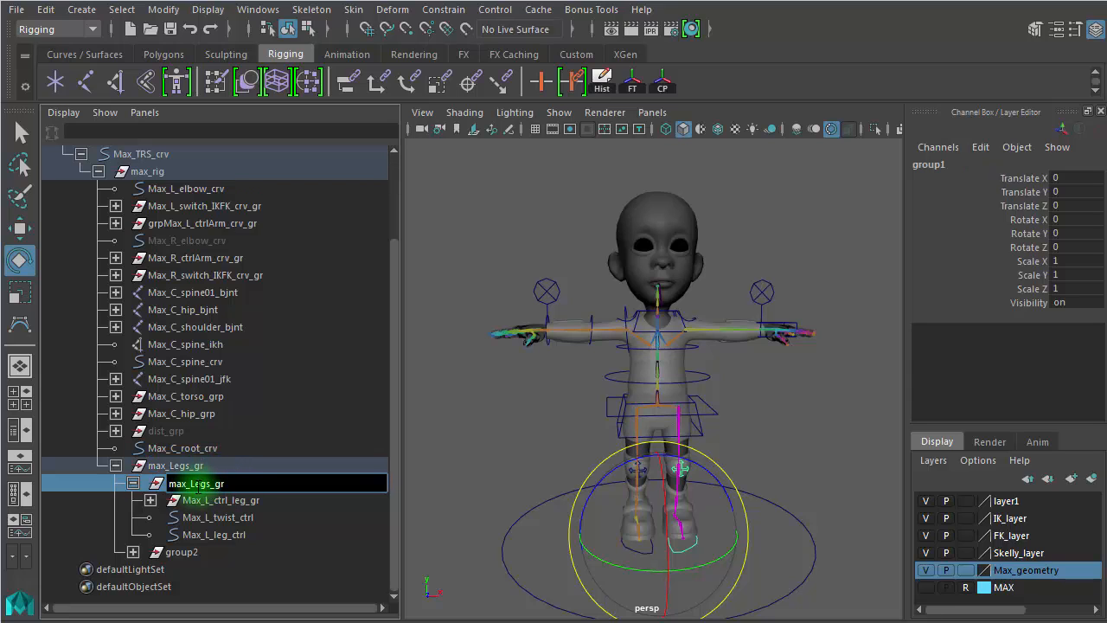
pyautogui.click(192, 484)
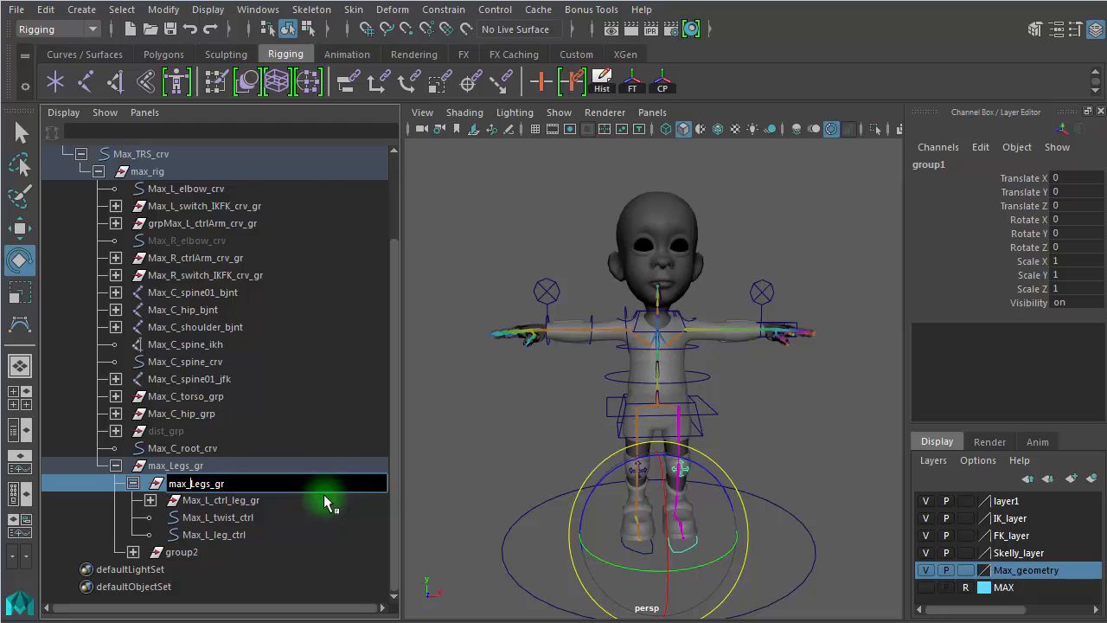
pyautogui.write('L_')
pyautogui.press('BackSpace')
pyautogui.press('Return')
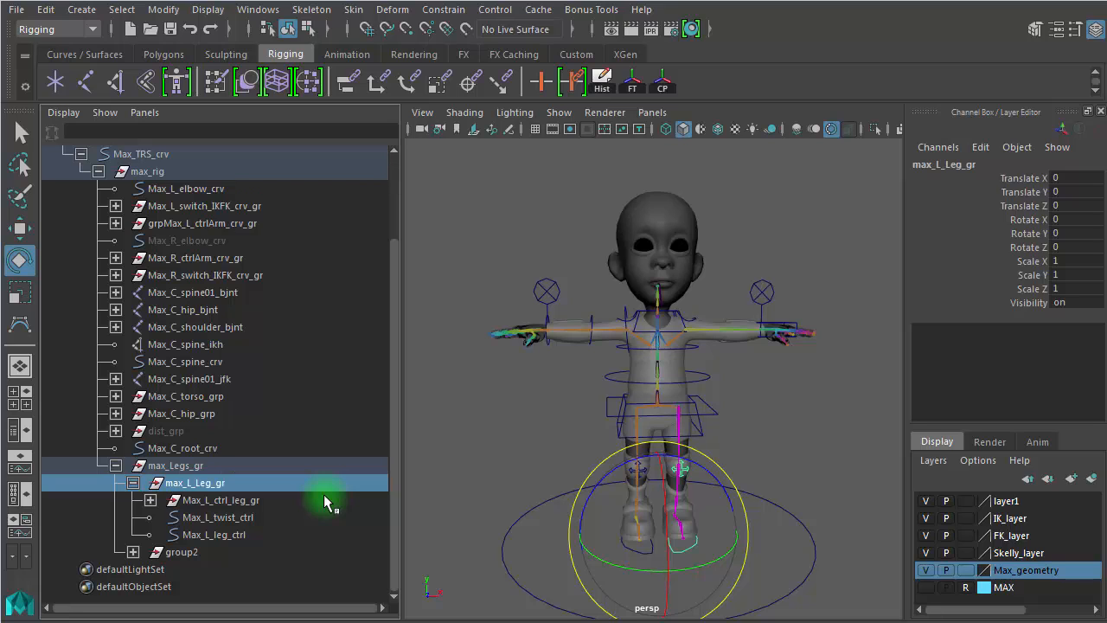
# Rename the group holding the right leg nodes to max_R_Leg_gr, reusing the left group's name
pyautogui.doubleClick(208, 486)
pyautogui.hotkey('ctrl', 'c')
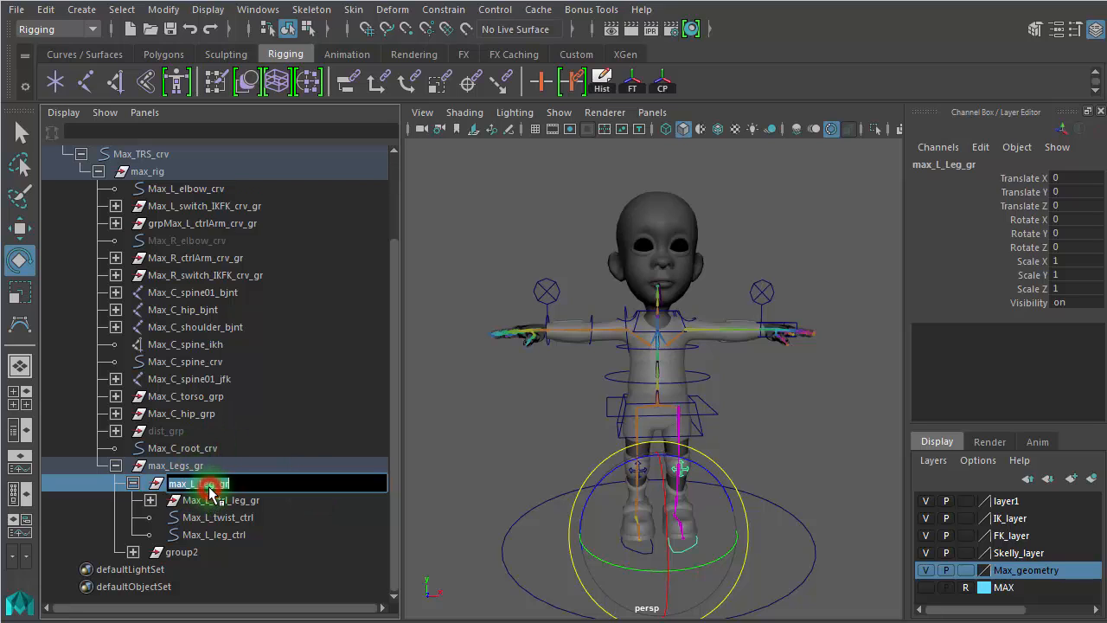
pyautogui.doubleClick(182, 552)
pyautogui.hotkey('ctrl', 'v')
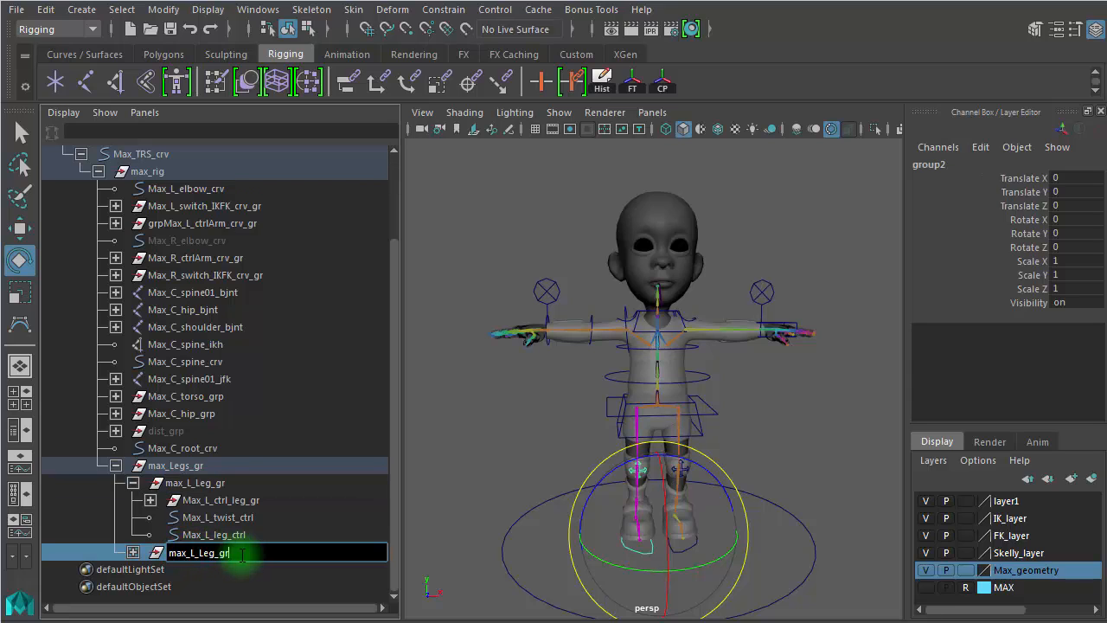
pyautogui.click(194, 552)
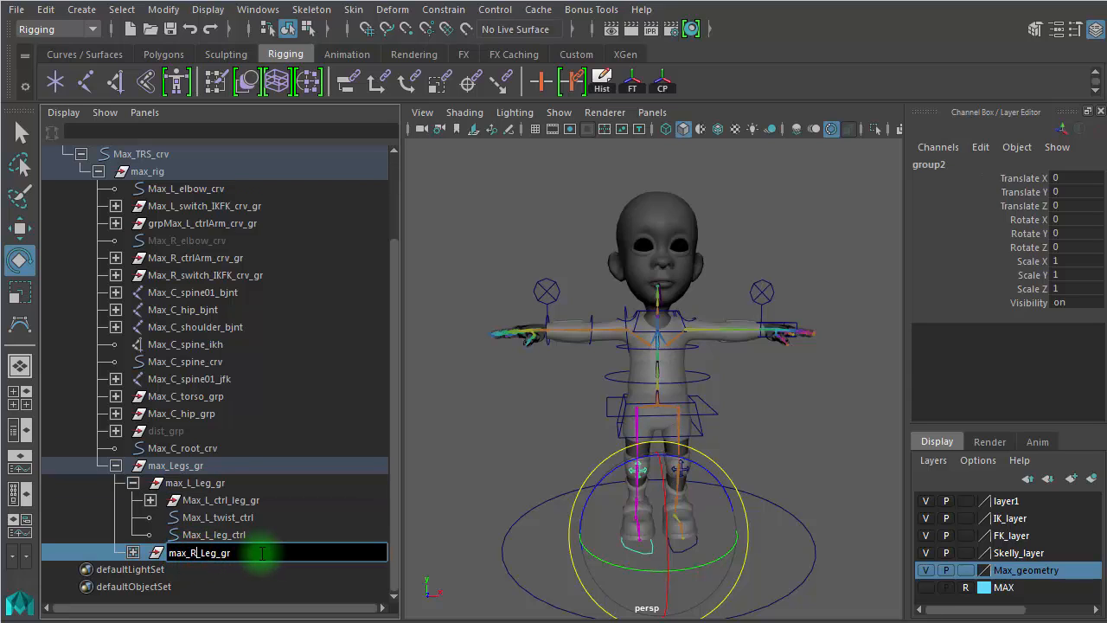
pyautogui.press('Return')
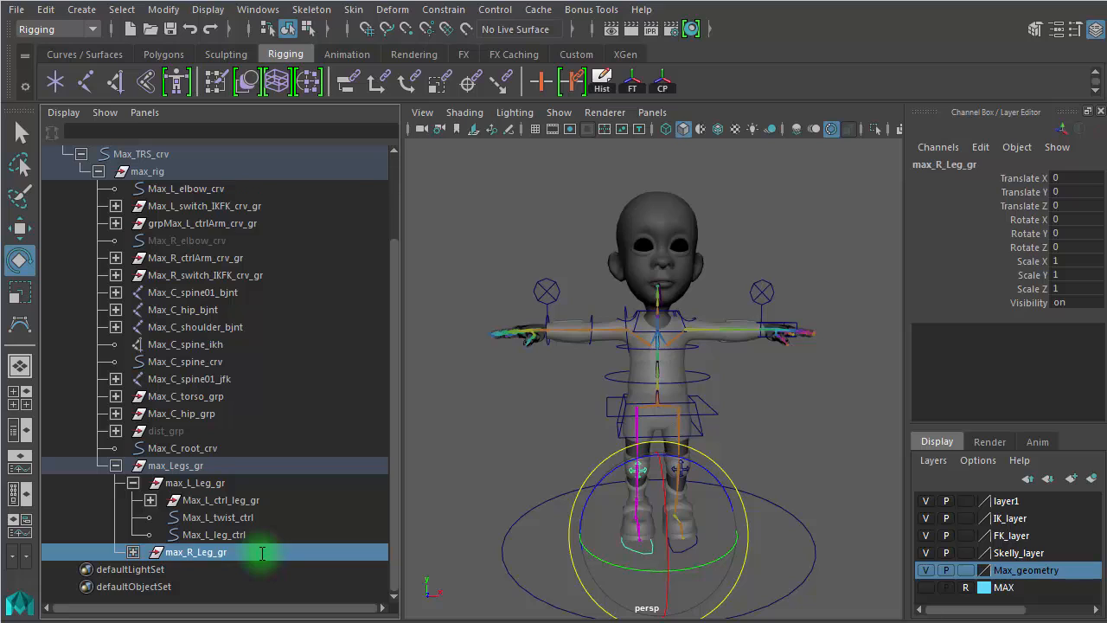
# Collapse max_Legs_gr and move dist_grp into it
pyautogui.click(115, 465)
pyautogui.click(166, 517)
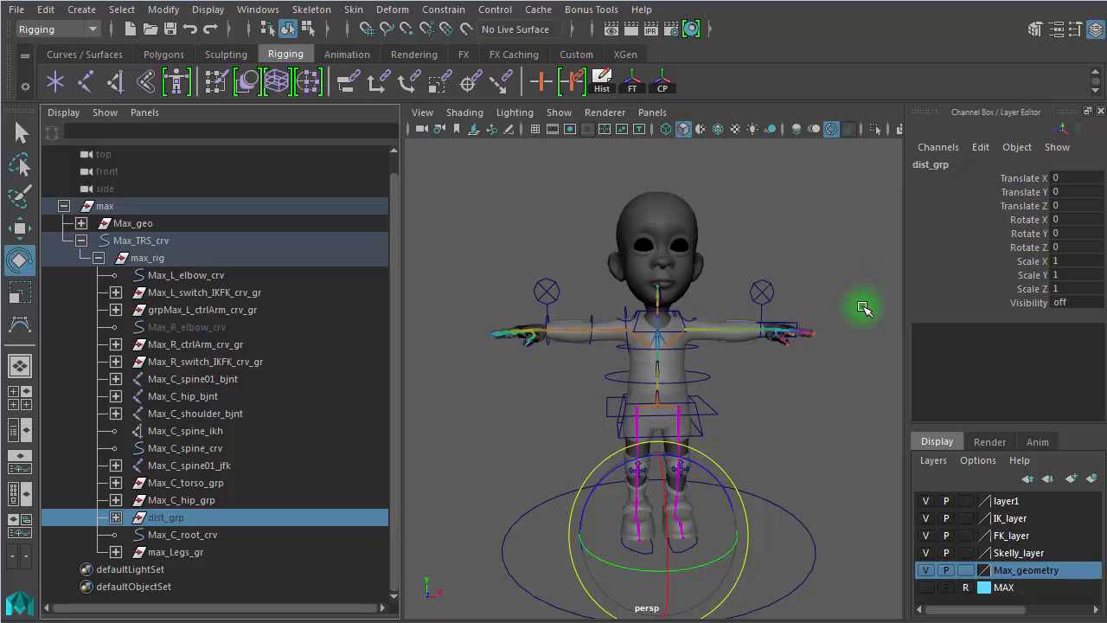
pyautogui.keyDown('alt'); pyautogui.moveTo(783, 425); pyautogui.dragTo(616, 410); pyautogui.keyUp('alt')
pyautogui.keyDown('alt'); pyautogui.moveTo(747, 447); pyautogui.dragTo(785, 325, button='middle'); pyautogui.keyUp('alt')
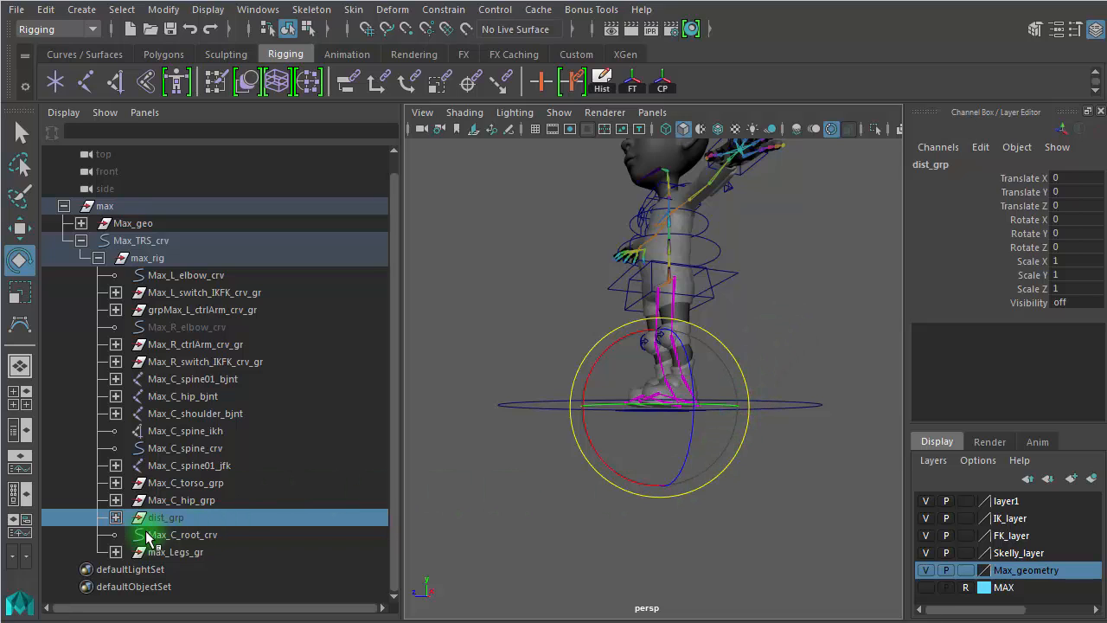
pyautogui.click(137, 520)
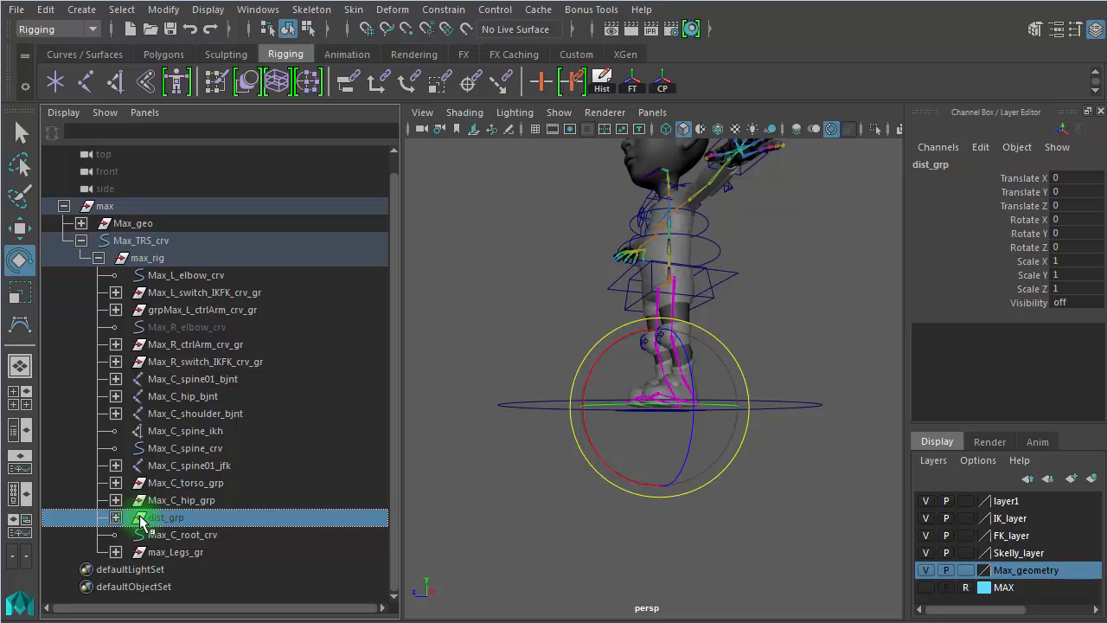
pyautogui.moveTo(146, 522); pyautogui.dragTo(180, 552)
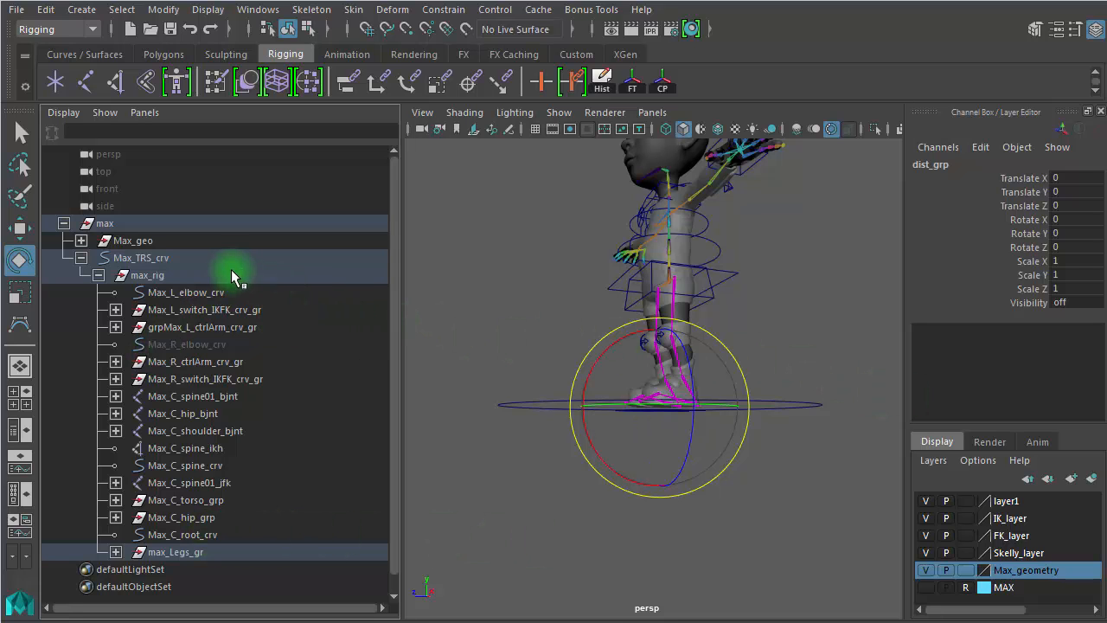
# Group the left and right elbow curves, IKFK switch groups and arm control groups under max_rig together
pyautogui.click(216, 290)
pyautogui.keyDown('alt'); pyautogui.moveTo(765, 364); pyautogui.dragTo(655, 378); pyautogui.keyUp('alt')
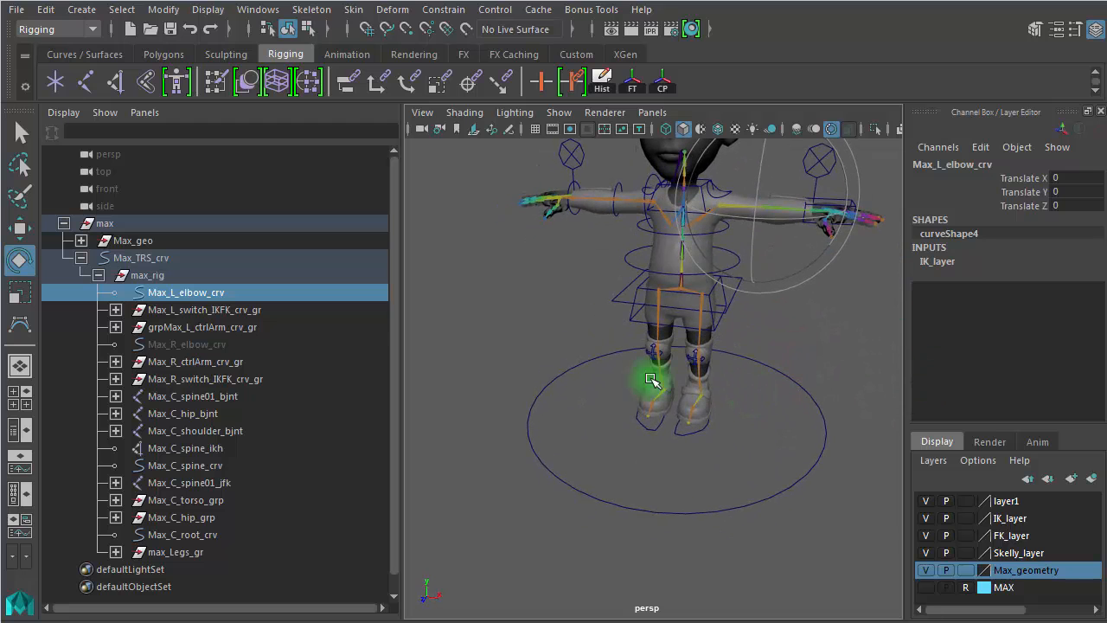
pyautogui.keyDown('ctrl'); pyautogui.click(249, 311); pyautogui.keyUp('ctrl')
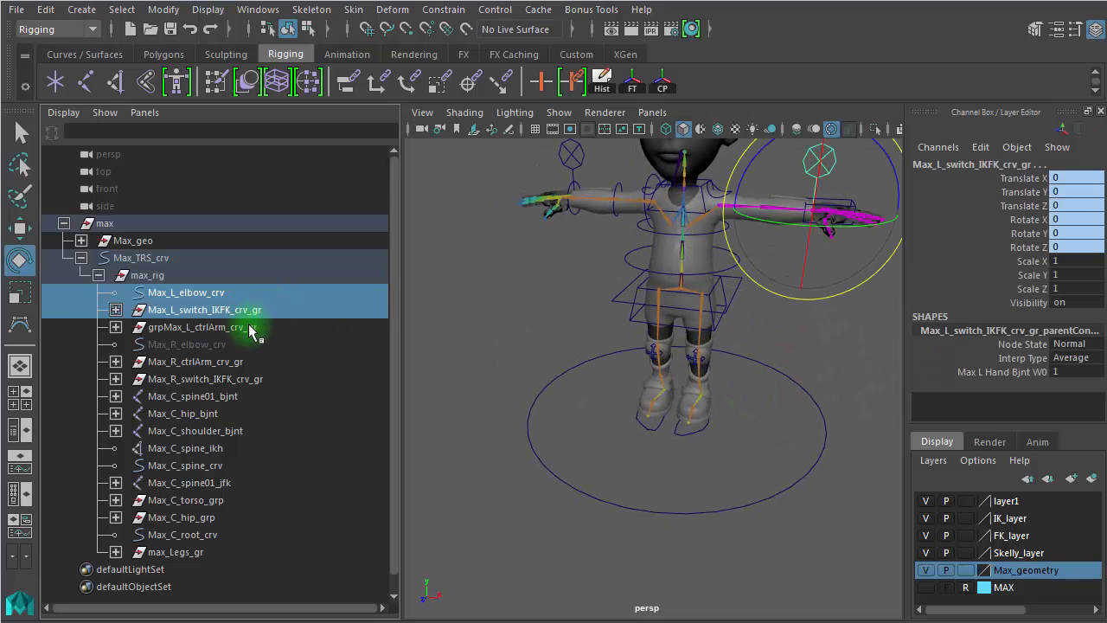
pyautogui.keyDown('ctrl'); pyautogui.click(247, 329); pyautogui.keyUp('ctrl')
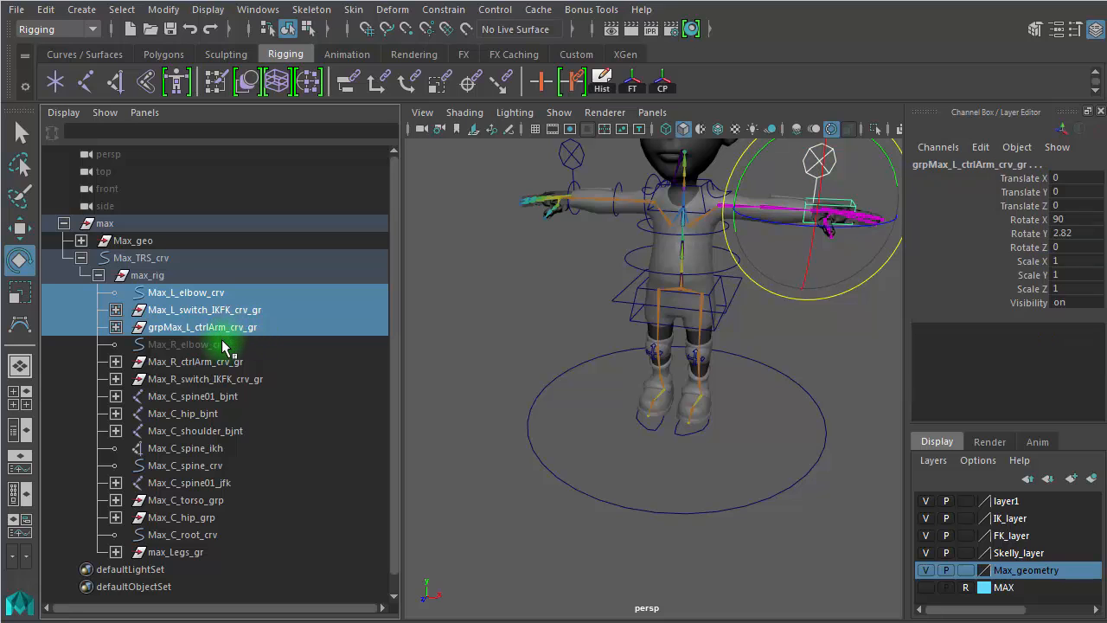
pyautogui.keyDown('ctrl'); pyautogui.click(224, 346); pyautogui.keyUp('ctrl')
pyautogui.keyDown('ctrl'); pyautogui.click(222, 362); pyautogui.keyUp('ctrl')
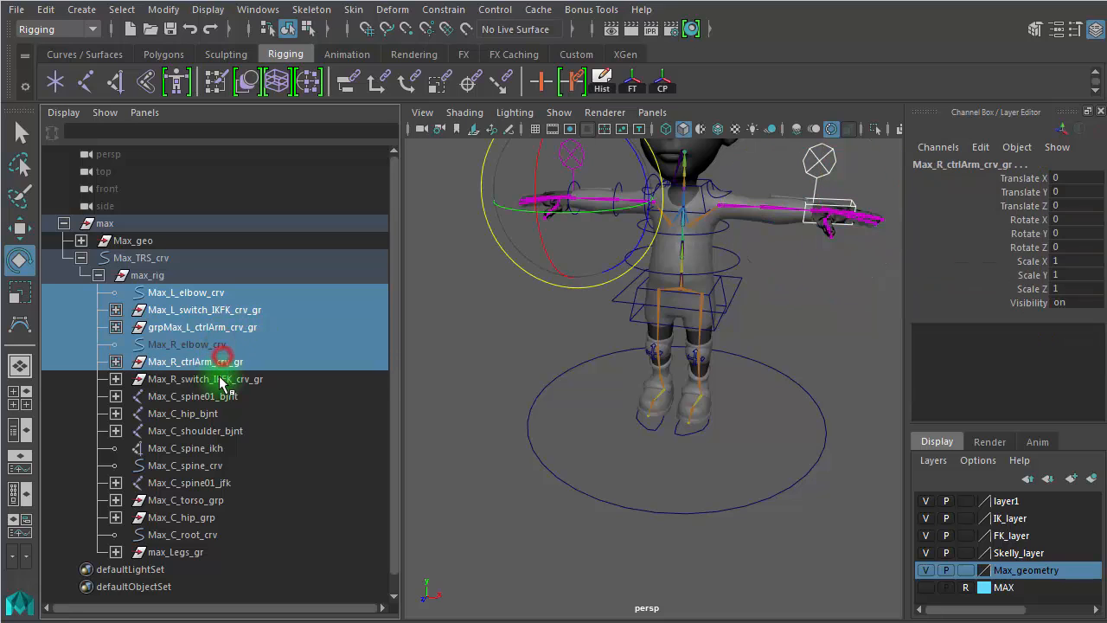
pyautogui.keyDown('ctrl'); pyautogui.click(218, 379); pyautogui.keyUp('ctrl')
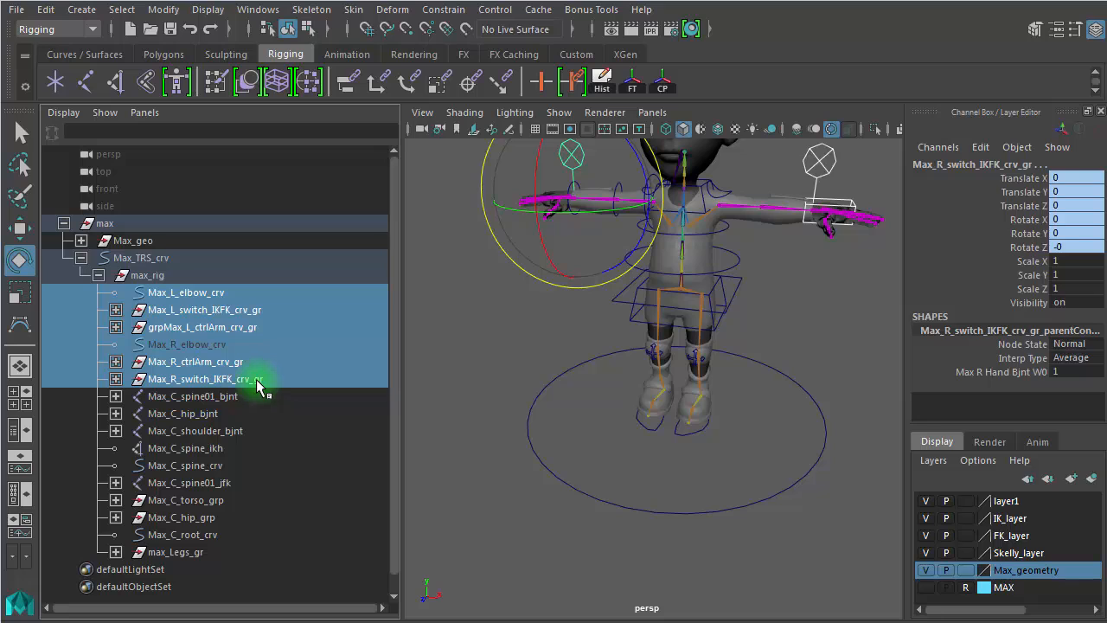
pyautogui.moveTo(257, 379)
pyautogui.mouseDown(button='middle')
pyautogui.moveTo(237, 382)
pyautogui.moveTo(221, 291)
pyautogui.moveTo(219, 301)
pyautogui.moveTo(290, 306)
pyautogui.moveTo(218, 325)
pyautogui.moveTo(259, 341)
pyautogui.moveTo(222, 378)
pyautogui.moveTo(241, 378)
pyautogui.mouseUp(button='middle')
pyautogui.hotkey('ctrl', 'g')
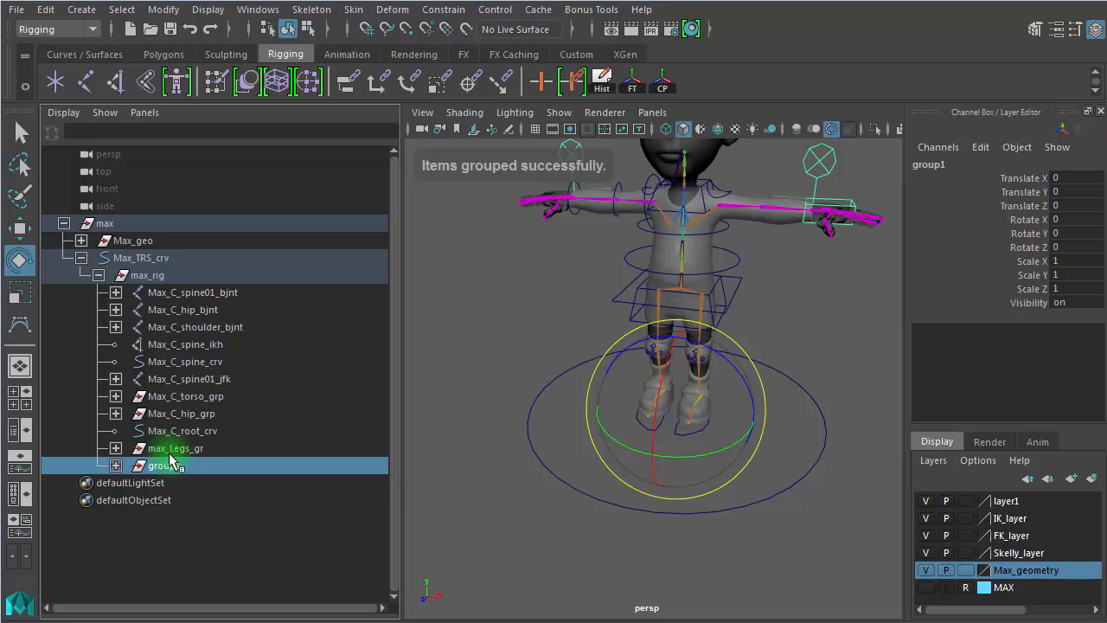
# Rename the new group holding all the arm nodes to max_arms_gr
pyautogui.doubleClick(179, 449)
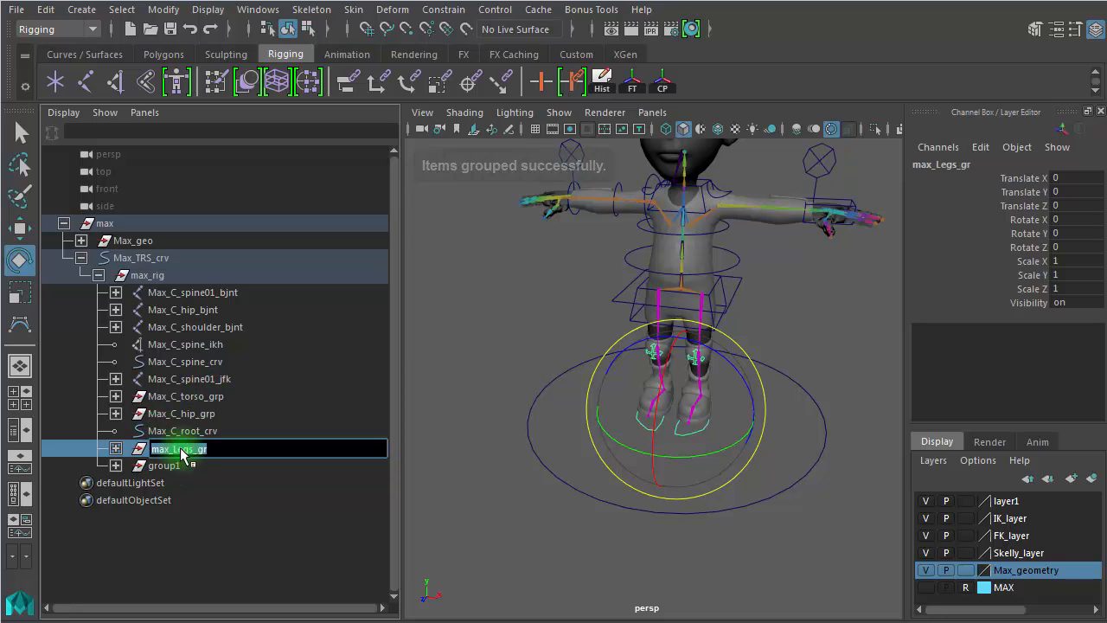
pyautogui.doubleClick(184, 467)
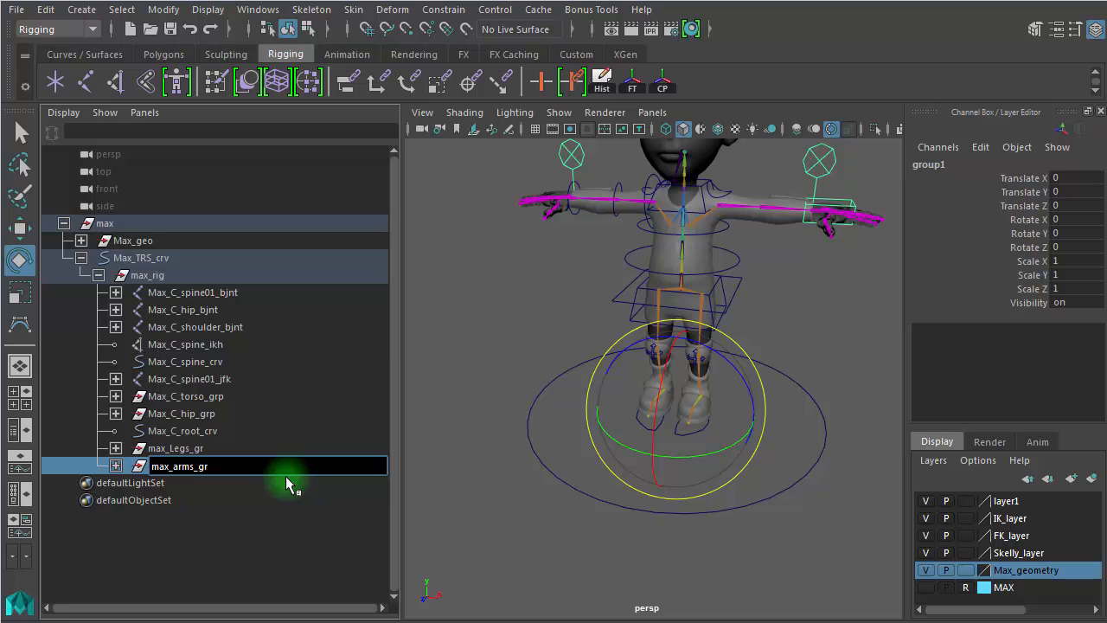
pyautogui.press('Return')
# Expand max_arms_gr and group grpMax_L_ctrlArm_crv_gr, Max_L_switch_IKFK_crv_gr and Max_L_elbow_crv together inside it
pyautogui.click(115, 465)
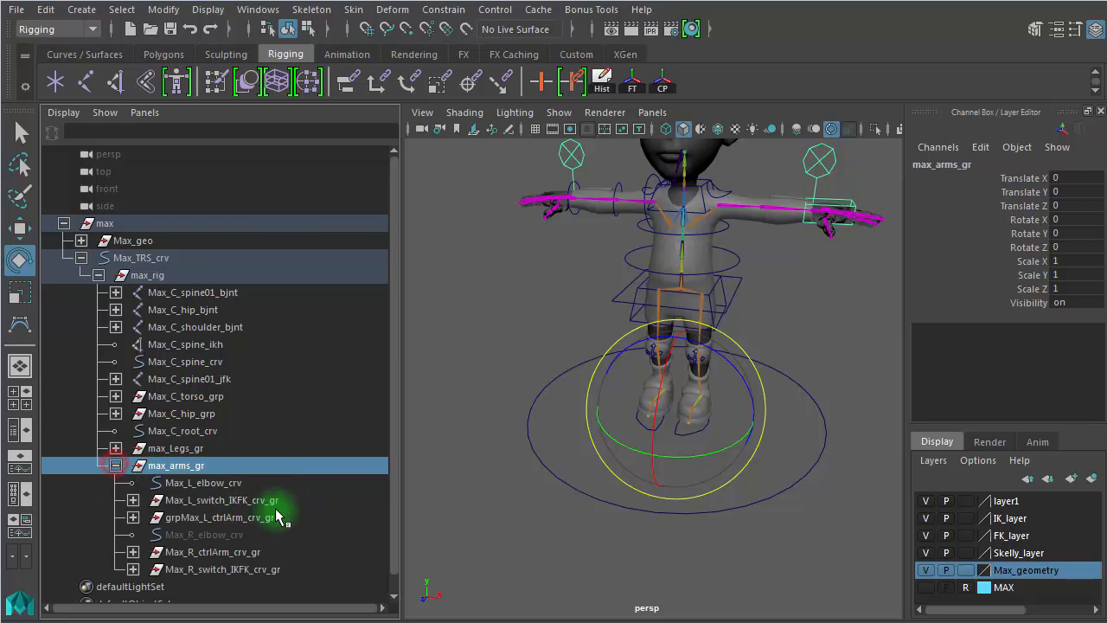
pyautogui.click(263, 518)
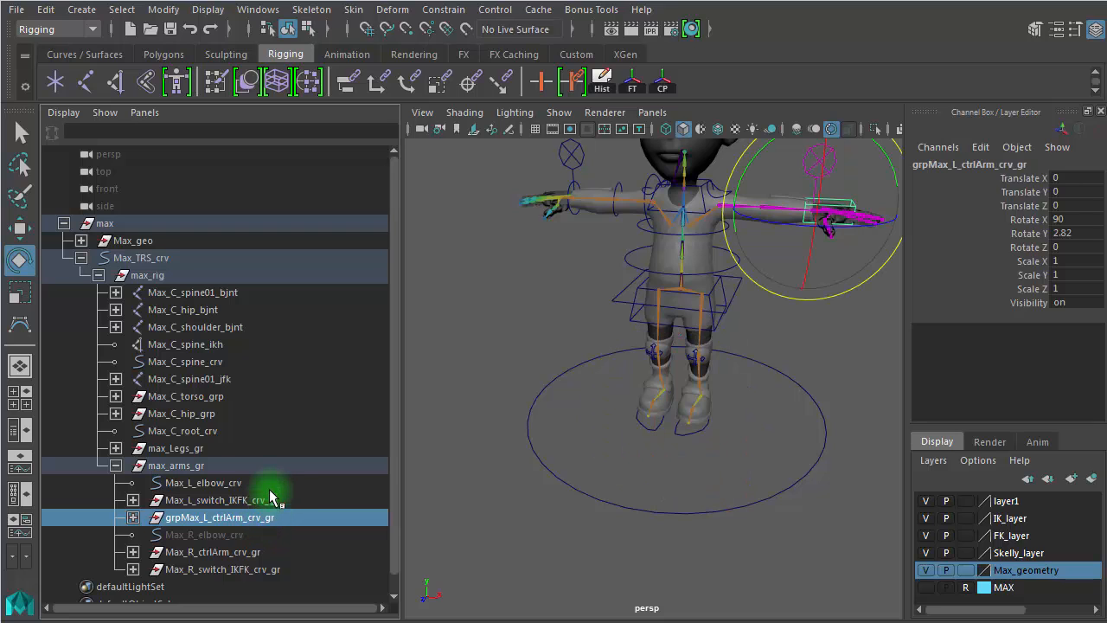
pyautogui.keyDown('ctrl'); pyautogui.click(264, 500); pyautogui.keyUp('ctrl')
pyautogui.keyDown('ctrl'); pyautogui.click(264, 484); pyautogui.keyUp('ctrl')
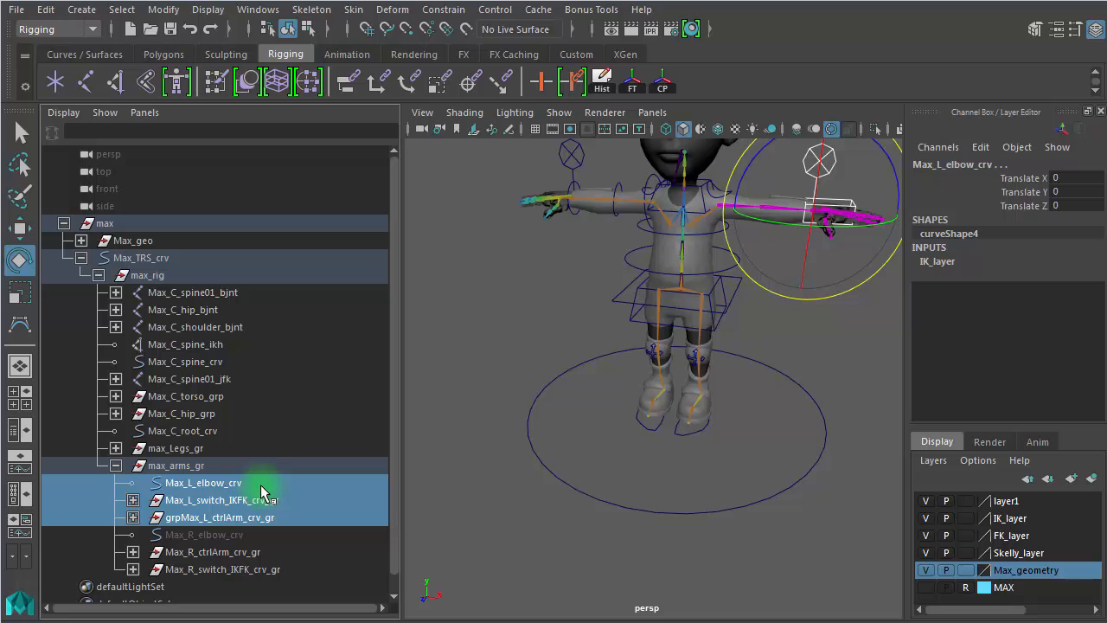
pyautogui.hotkey('ctrl', 'g')
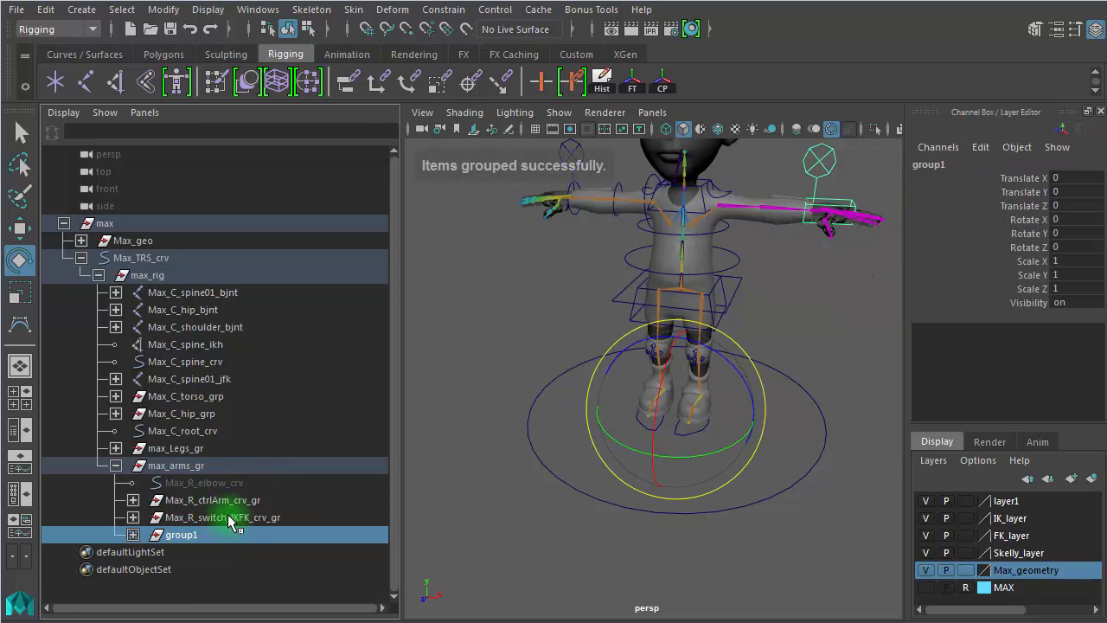
# Rename the group holding the left arm nodes to max_L_arms_gr, reusing the parent group's name
pyautogui.click(213, 516)
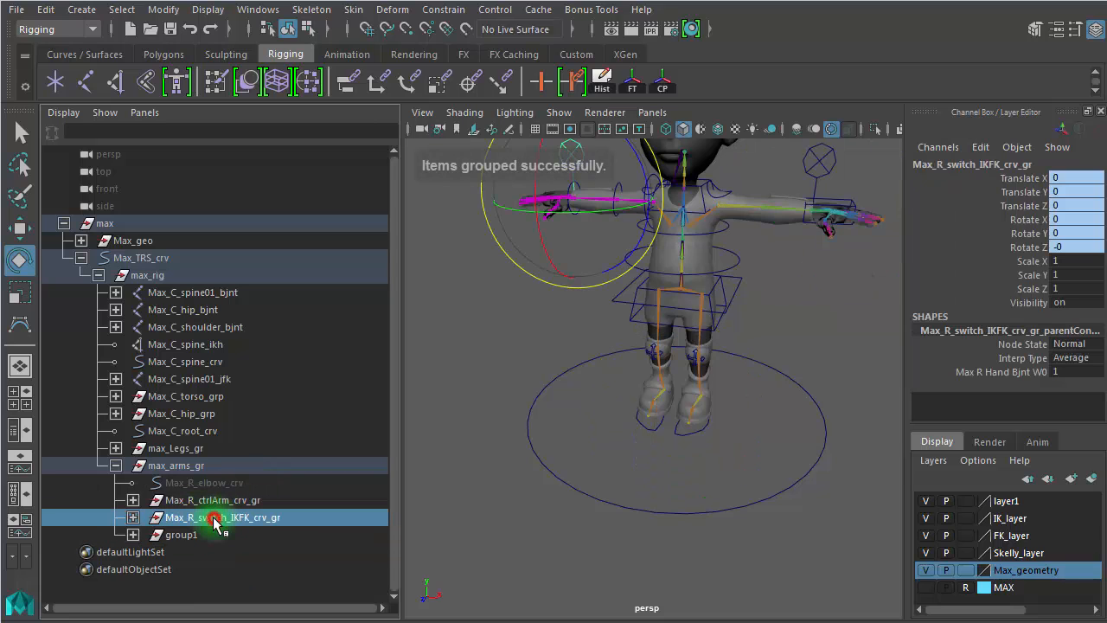
pyautogui.doubleClick(203, 465)
pyautogui.hotkey('ctrl', 'c')
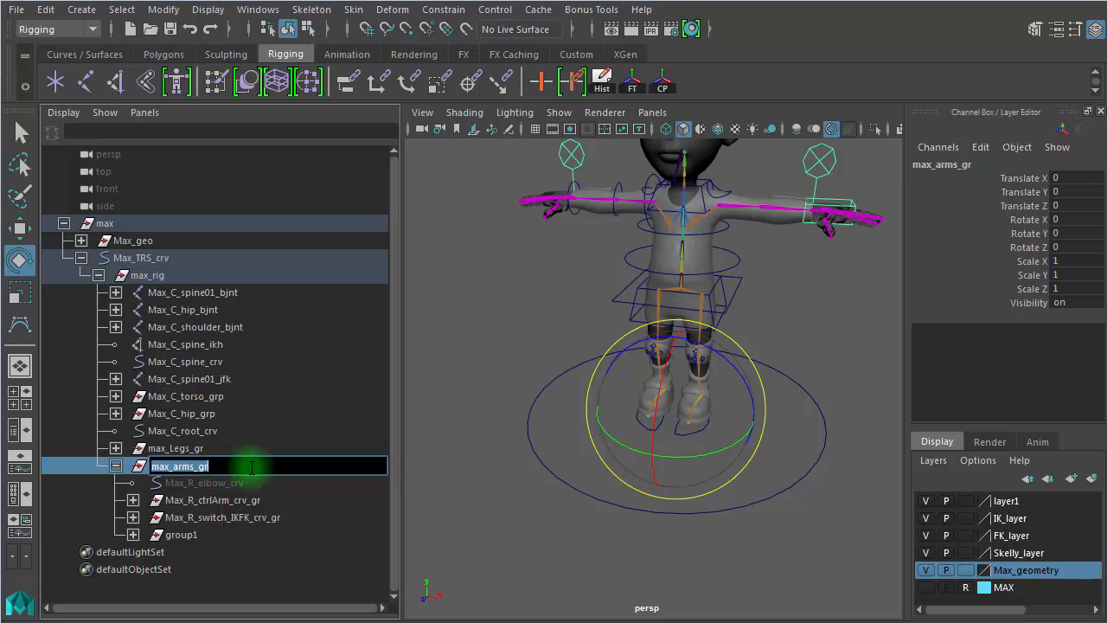
pyautogui.click(216, 534)
pyautogui.doubleClick(212, 534)
pyautogui.hotkey('ctrl', 'v')
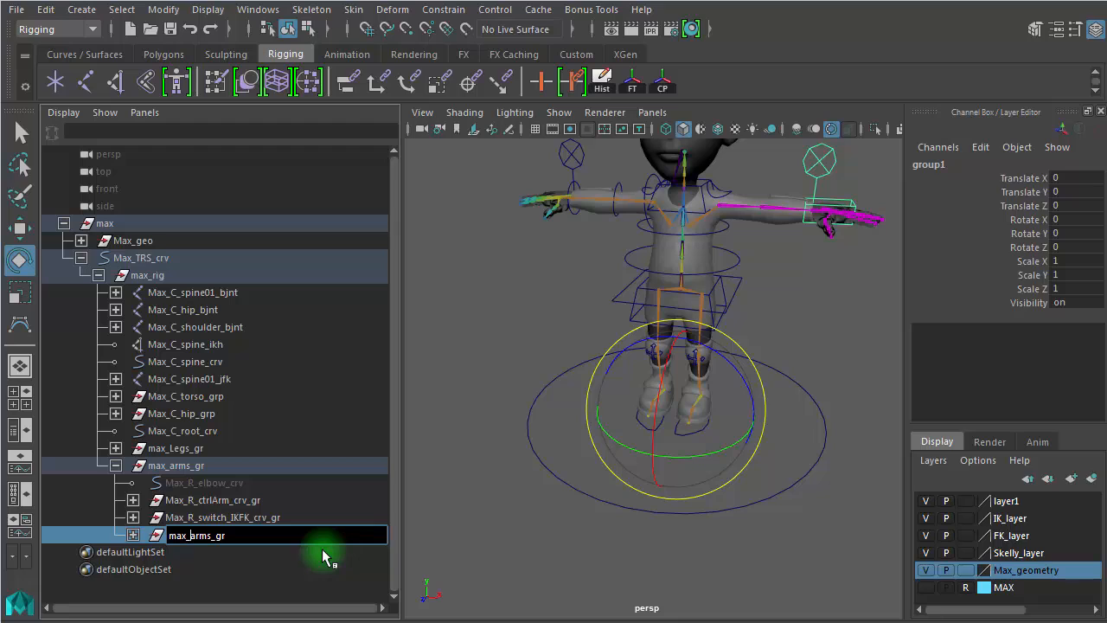
pyautogui.write('L_')
pyautogui.press('Return')
# Copy the left arm group's name, and group Max_R_switch_IKFK_crv_gr, Max_R_ctrlArm_crv_gr and Max_R_elbow_crv together inside max_arms_gr
pyautogui.doubleClick(297, 539)
pyautogui.hotkey('ctrl', 'c')
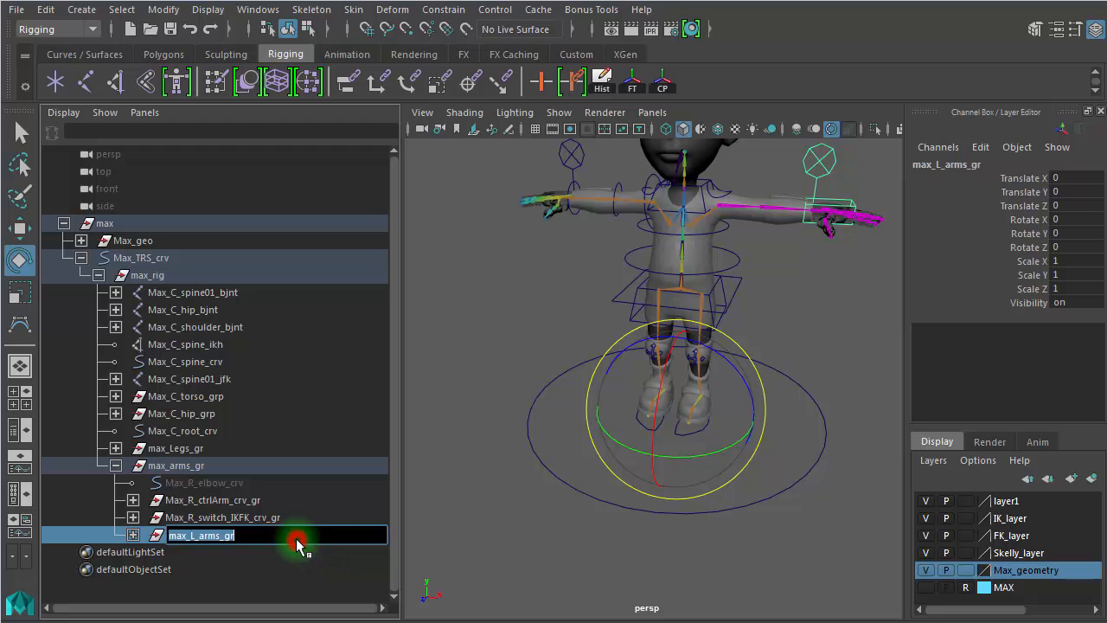
pyautogui.click(223, 517)
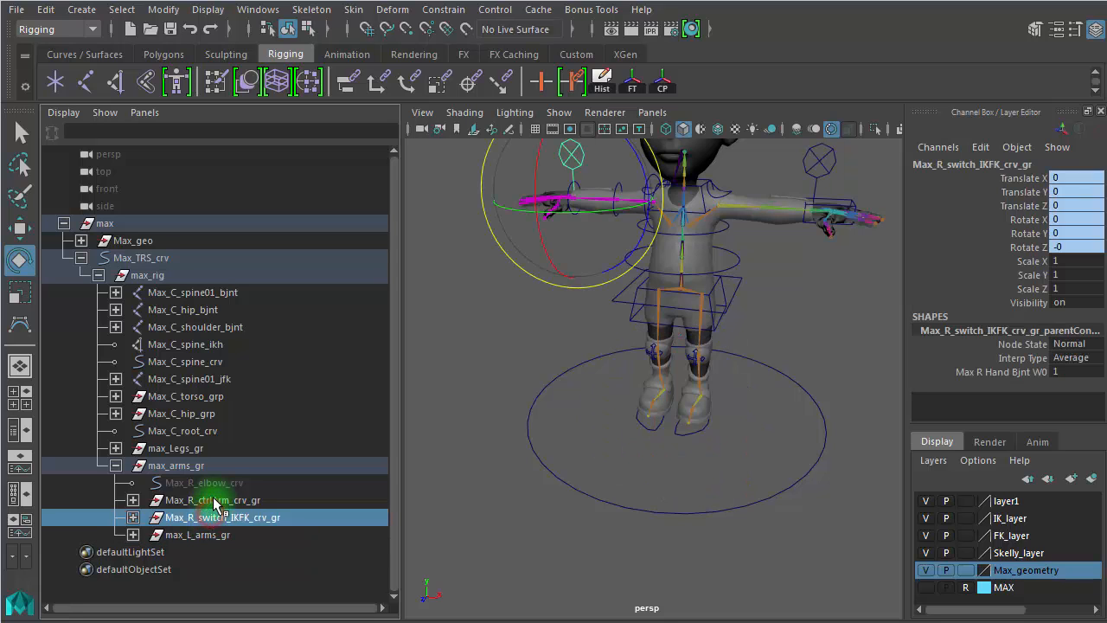
pyautogui.keyDown('ctrl'); pyautogui.click(216, 496); pyautogui.keyUp('ctrl')
pyautogui.keyDown('ctrl'); pyautogui.click(217, 485); pyautogui.keyUp('ctrl')
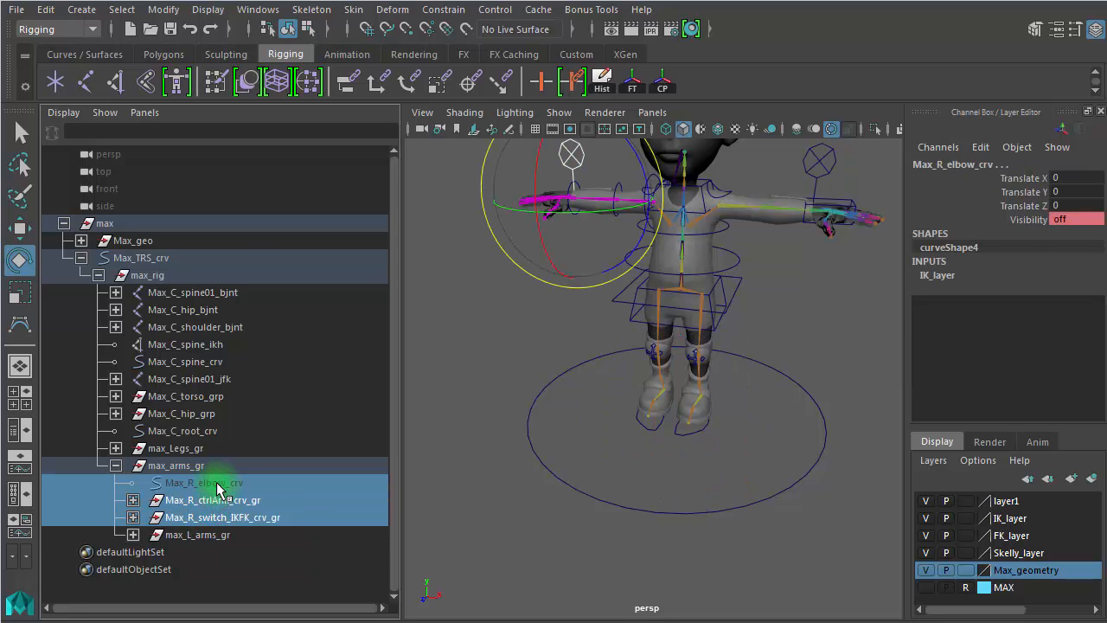
pyautogui.hotkey('ctrl', 'g')
# Rename the group holding the right arm nodes to max_R_arms_gr from the copied name, and collapse max_arms_gr
pyautogui.doubleClick(186, 501)
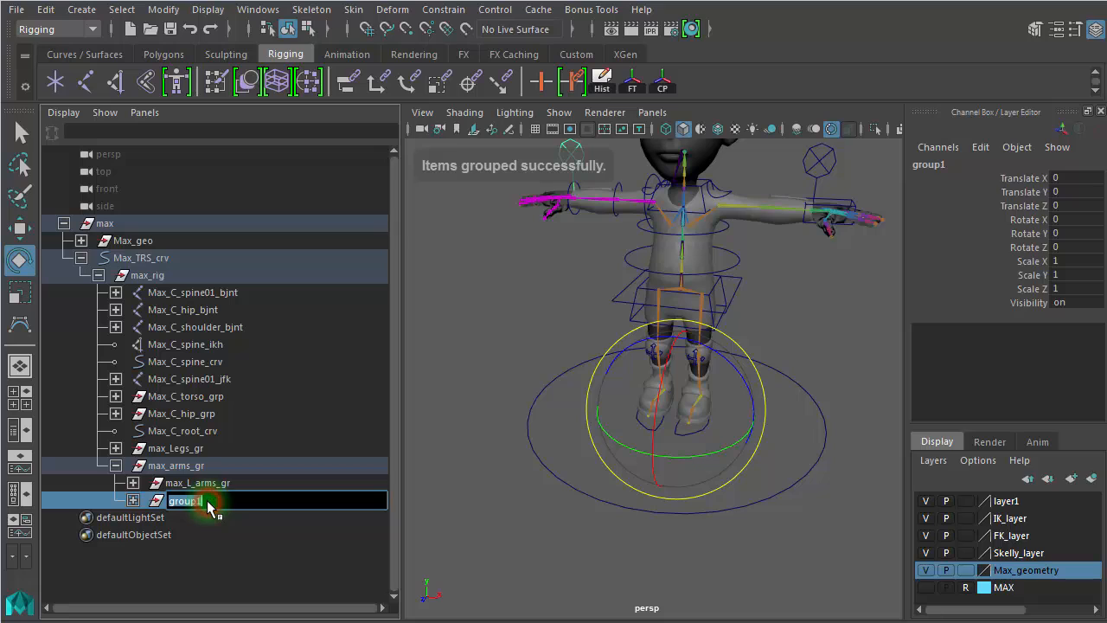
pyautogui.hotkey('ctrl', 'v')
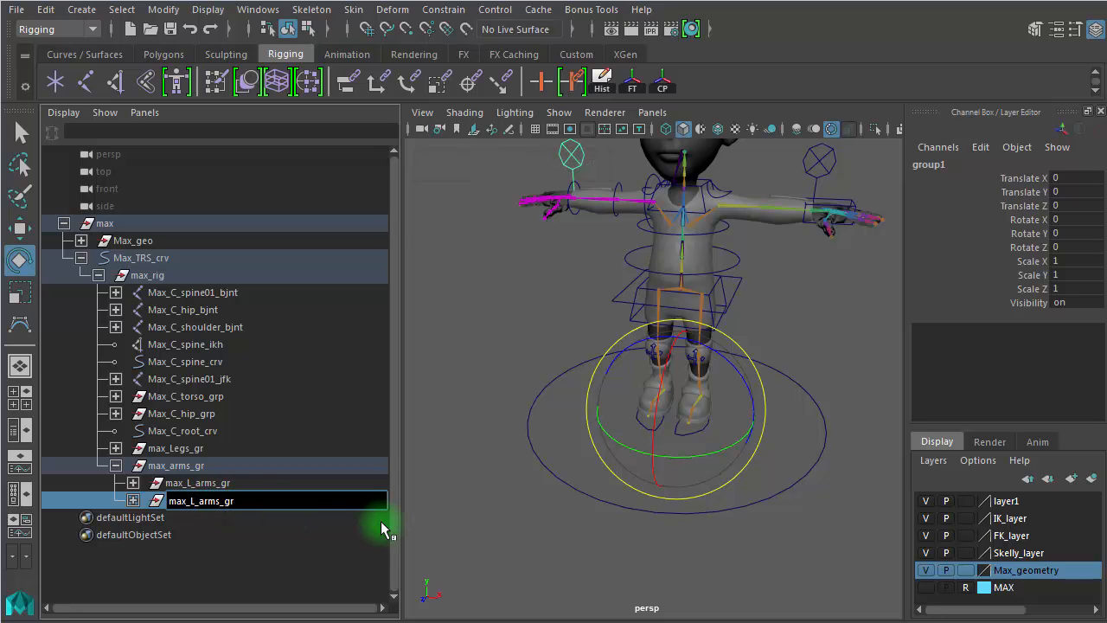
pyautogui.press('BackSpace')
pyautogui.write('R')
pyautogui.press('Return')
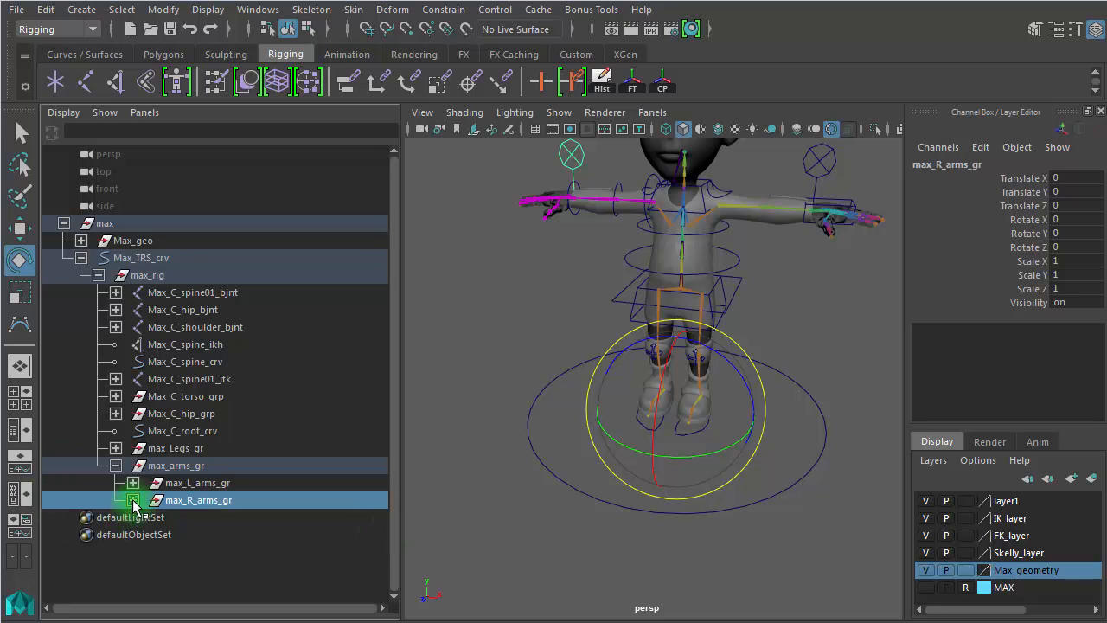
pyautogui.click(116, 465)
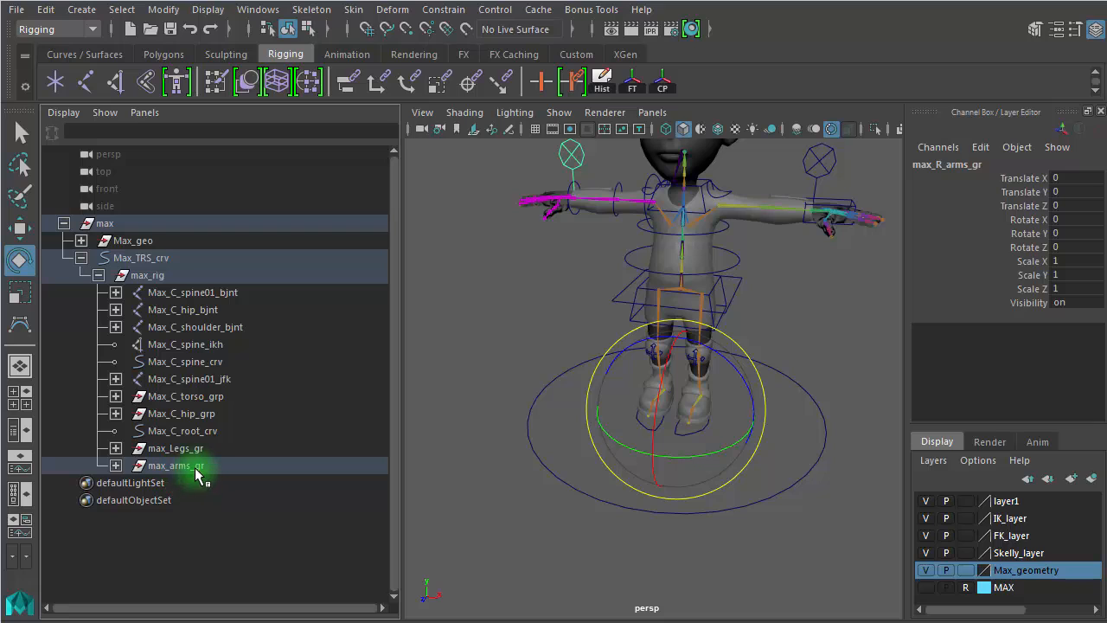
# Examine the contents of max_arms_gr and max_L_arms_gr, and the ungrouped spine, hip, shoulder and root nodes under max_rig
pyautogui.click(197, 467)
pyautogui.click(116, 465)
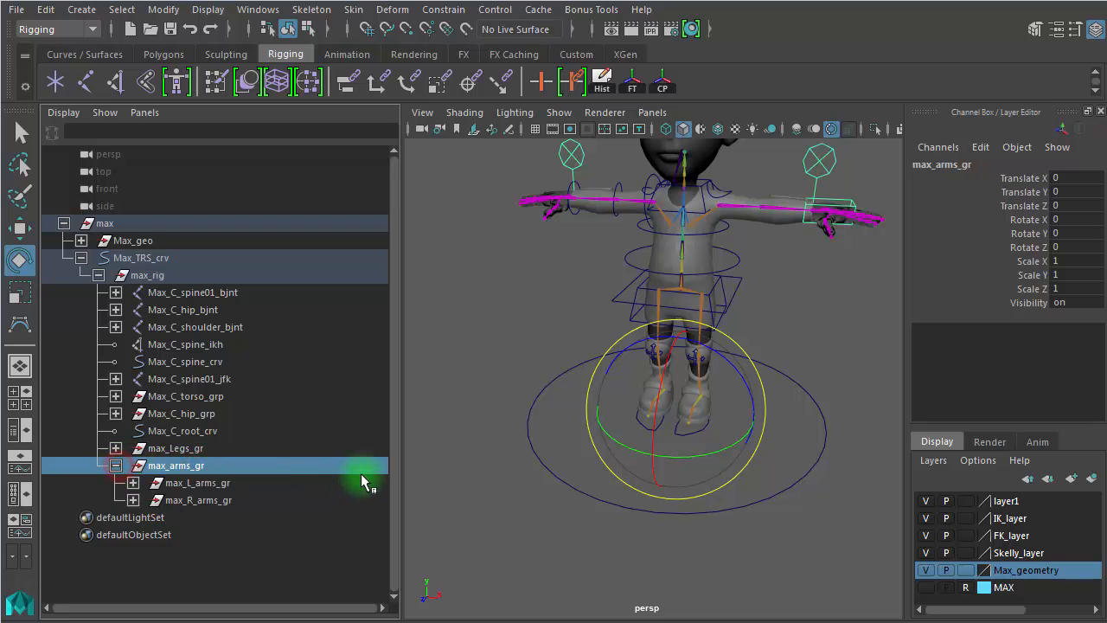
pyautogui.click(134, 483)
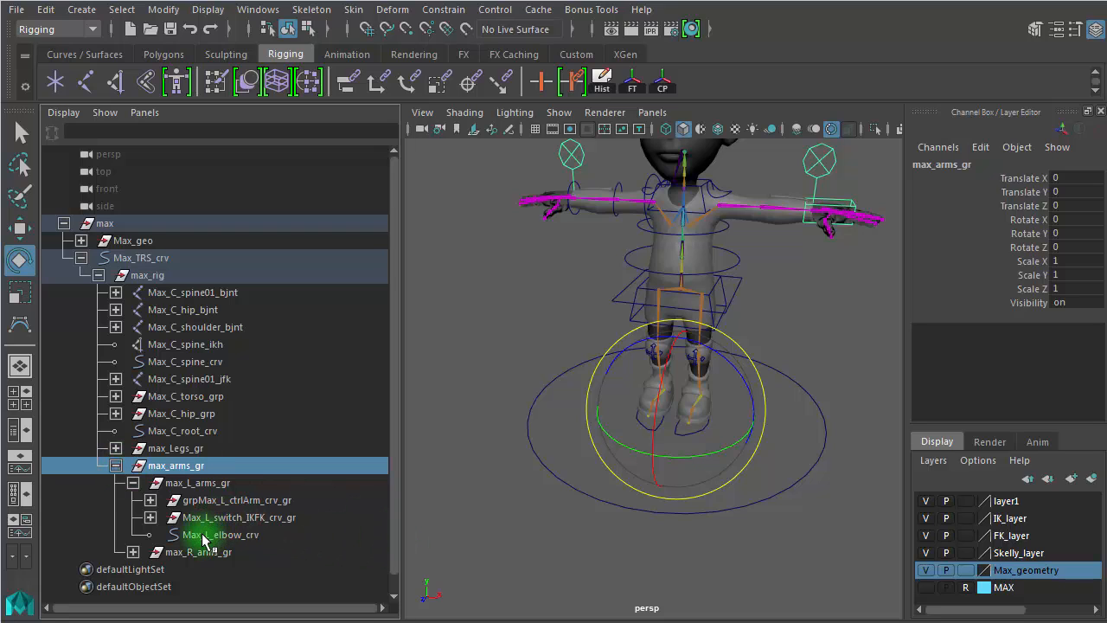
pyautogui.click(133, 483)
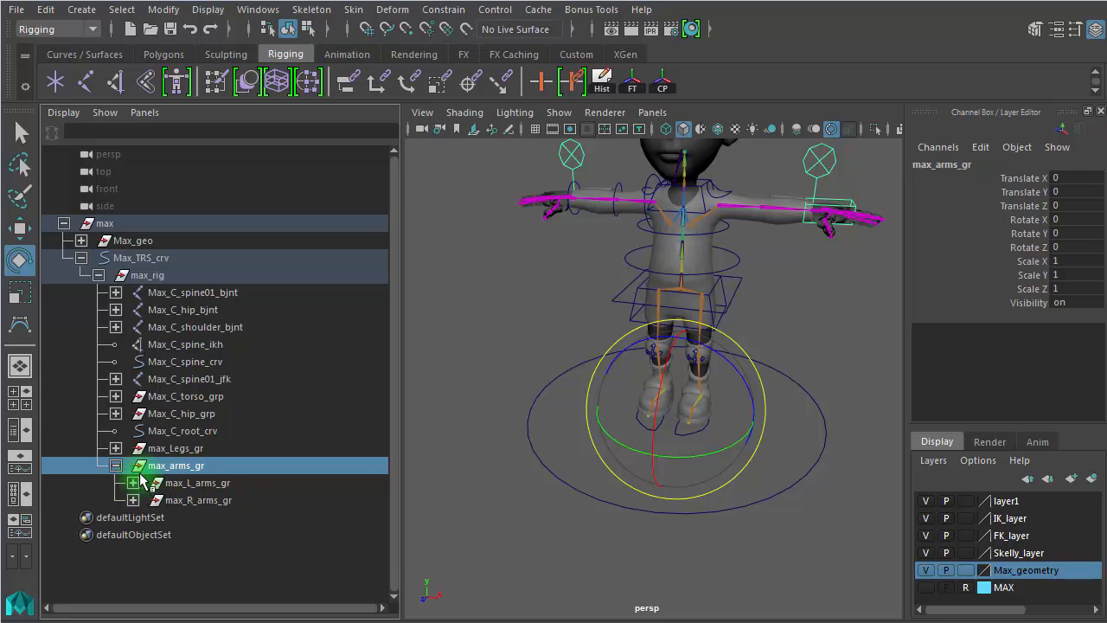
pyautogui.click(194, 343)
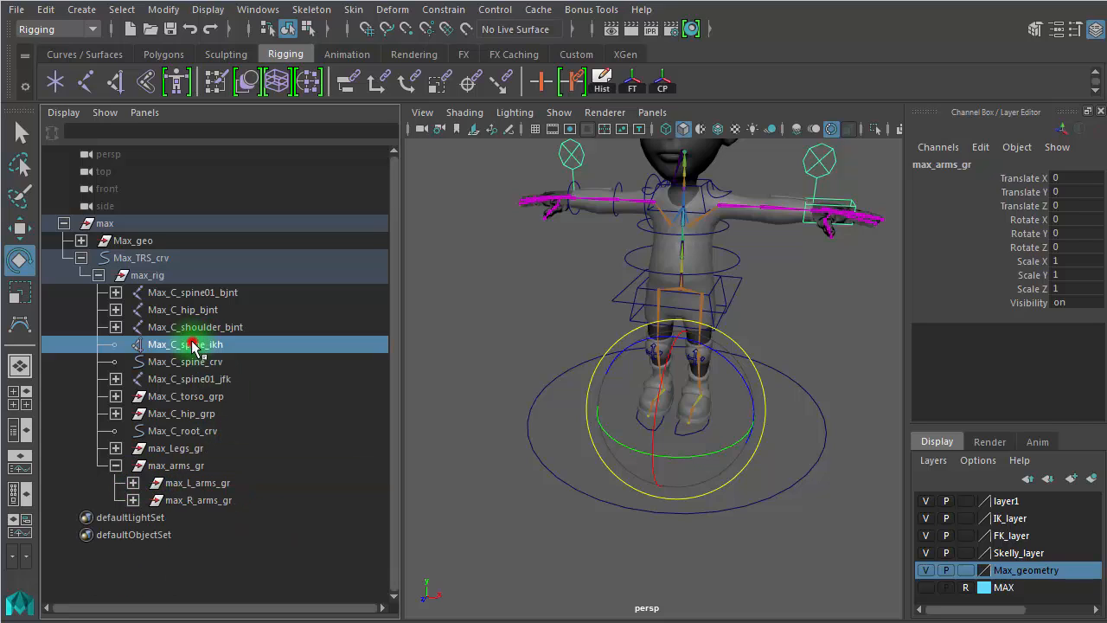
pyautogui.keyDown('shift'); pyautogui.click(209, 293); pyautogui.keyUp('shift')
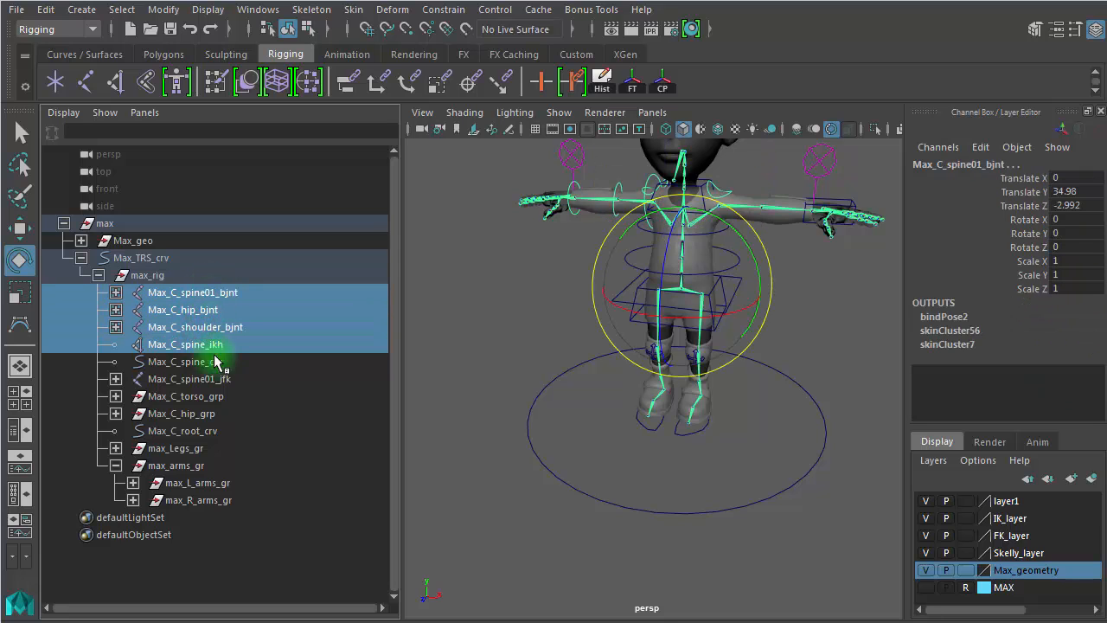
pyautogui.click(208, 430)
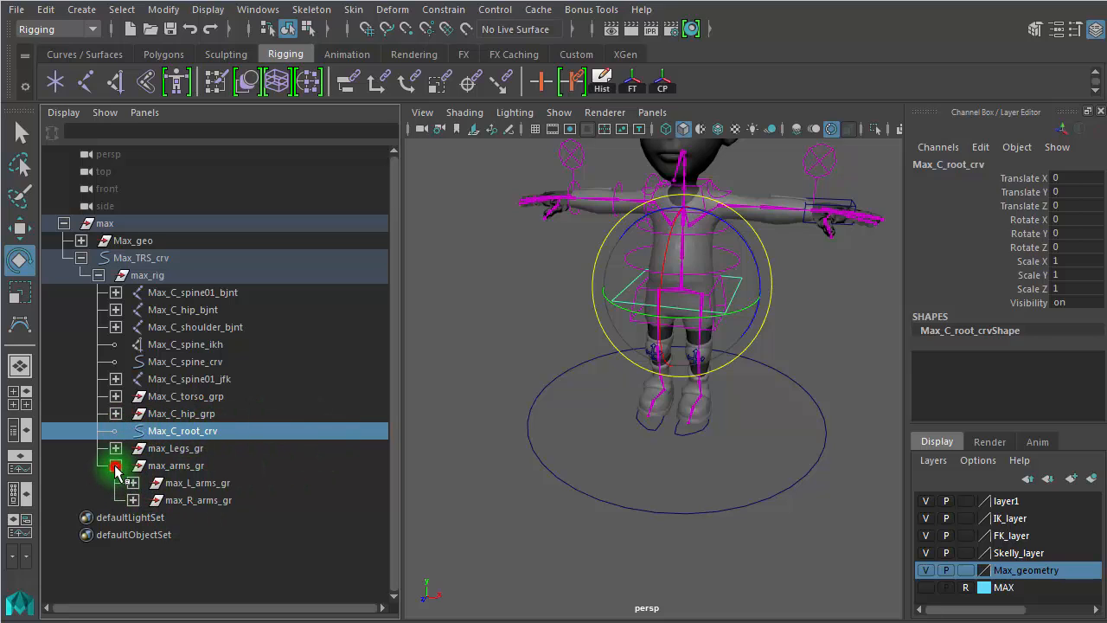
# Check the nodes inside max_L_arms_gr, including Max_L_elbow_crv, and collapse max_arms_gr
pyautogui.click(115, 465)
pyautogui.click(115, 465)
pyautogui.click(133, 483)
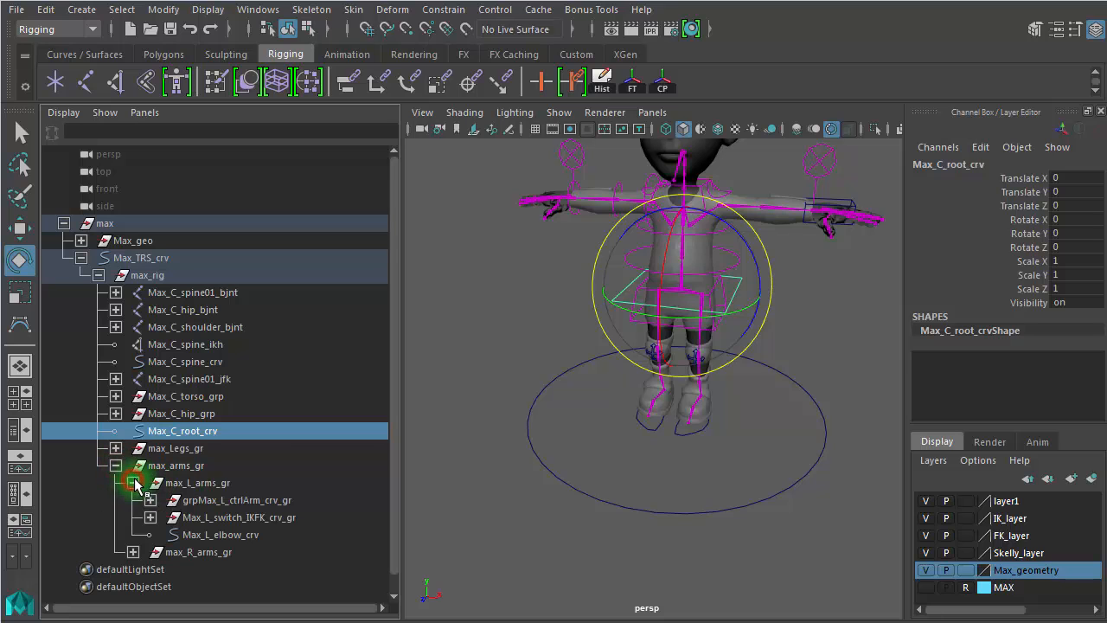
pyautogui.click(246, 534)
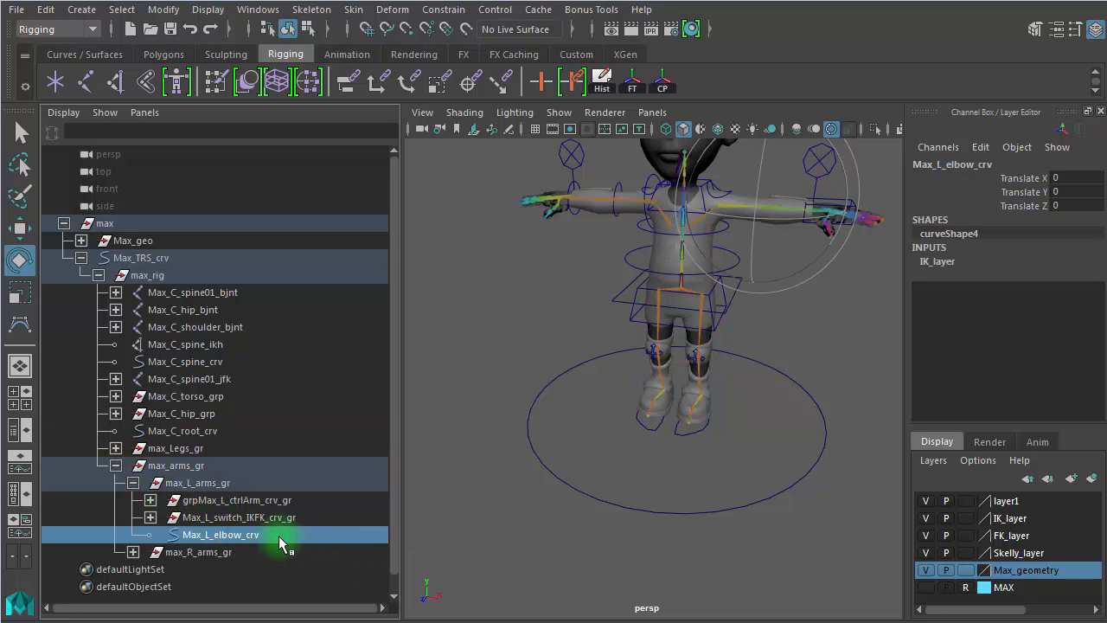
pyautogui.click(183, 468)
pyautogui.click(116, 465)
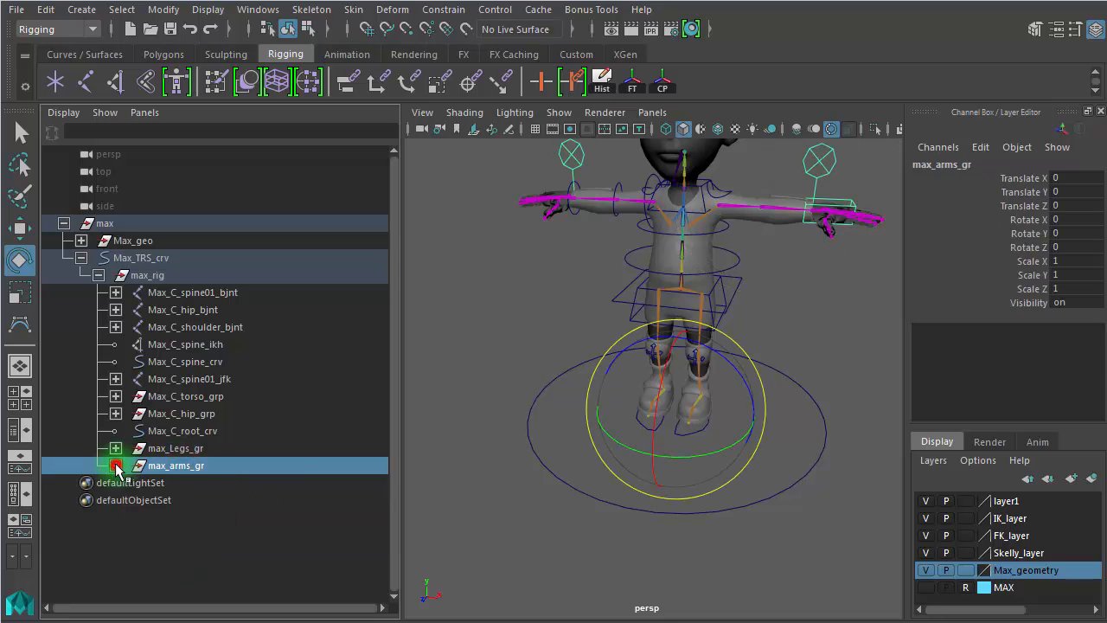
# Examine the ungrouped root, spine, hip, shoulder and torso nodes under max_rig to see which body parts they control
pyautogui.click(201, 431)
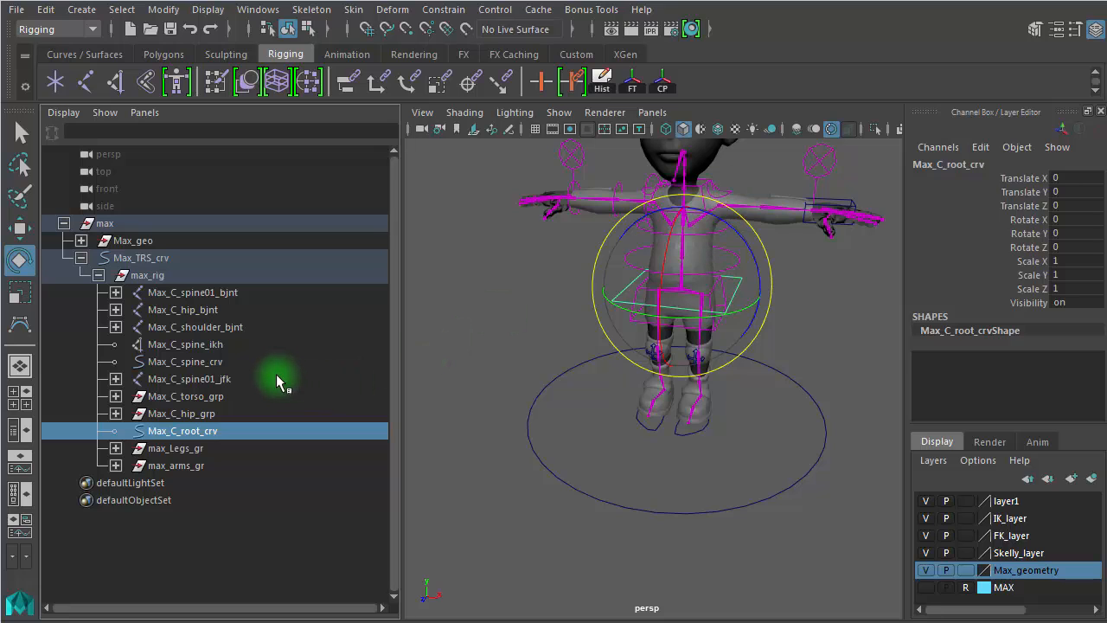
pyautogui.click(257, 293)
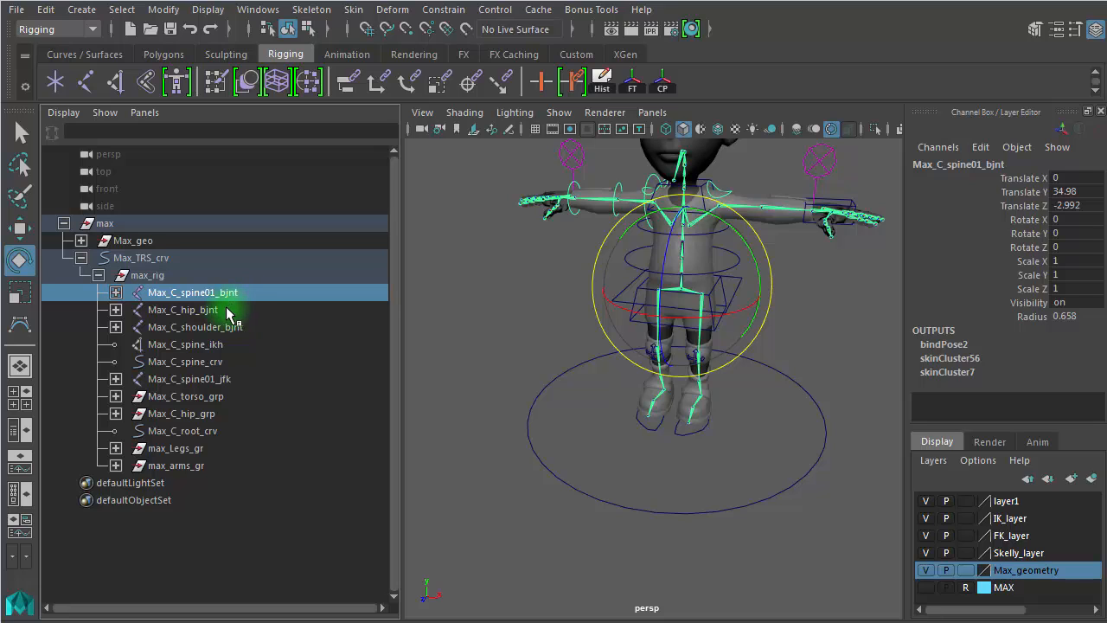
pyautogui.click(229, 312)
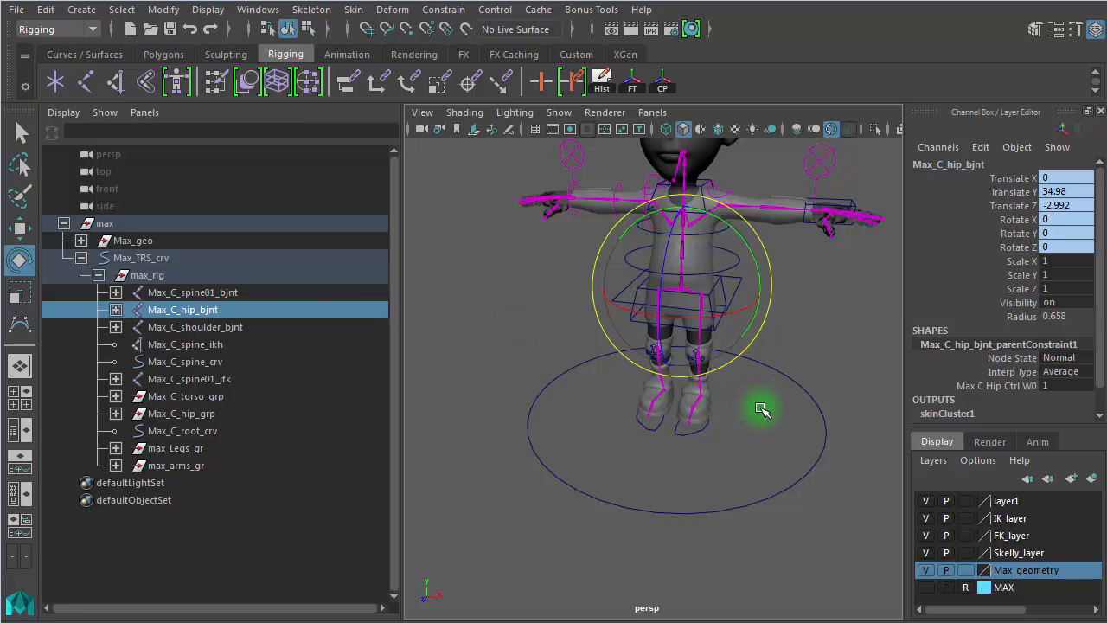
pyautogui.keyDown('alt'); pyautogui.moveTo(631, 545); pyautogui.dragTo(739, 506, button='right'); pyautogui.keyUp('alt')
pyautogui.keyDown('alt'); pyautogui.moveTo(740, 468); pyautogui.dragTo(708, 546, button='middle'); pyautogui.keyUp('alt')
pyautogui.keyDown('alt'); pyautogui.moveTo(708, 546); pyautogui.dragTo(736, 519); pyautogui.keyUp('alt')
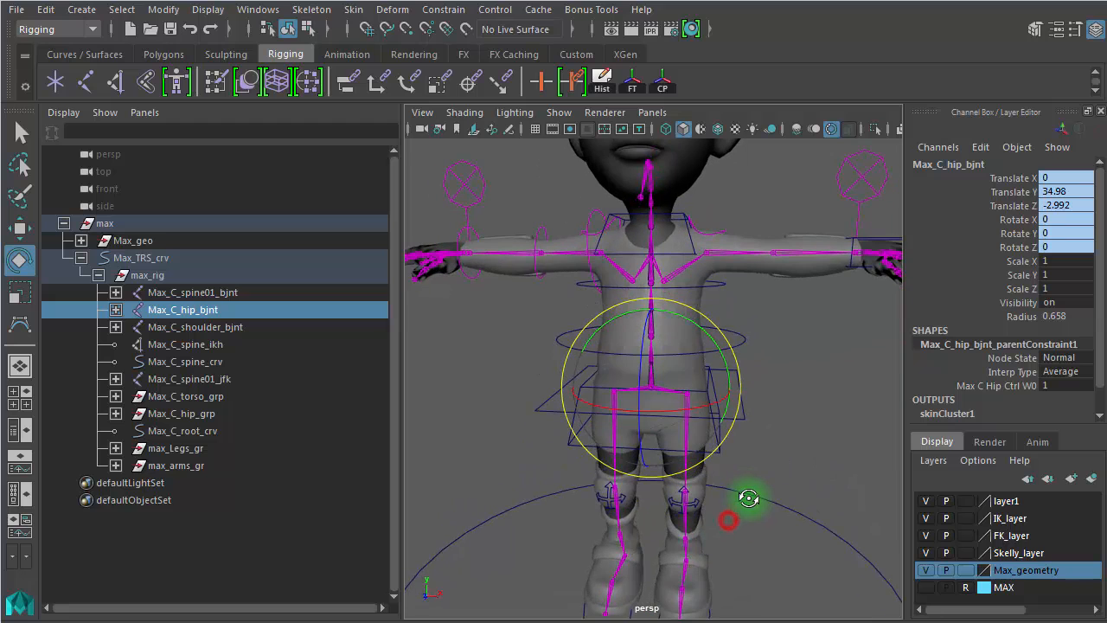
pyautogui.click(244, 334)
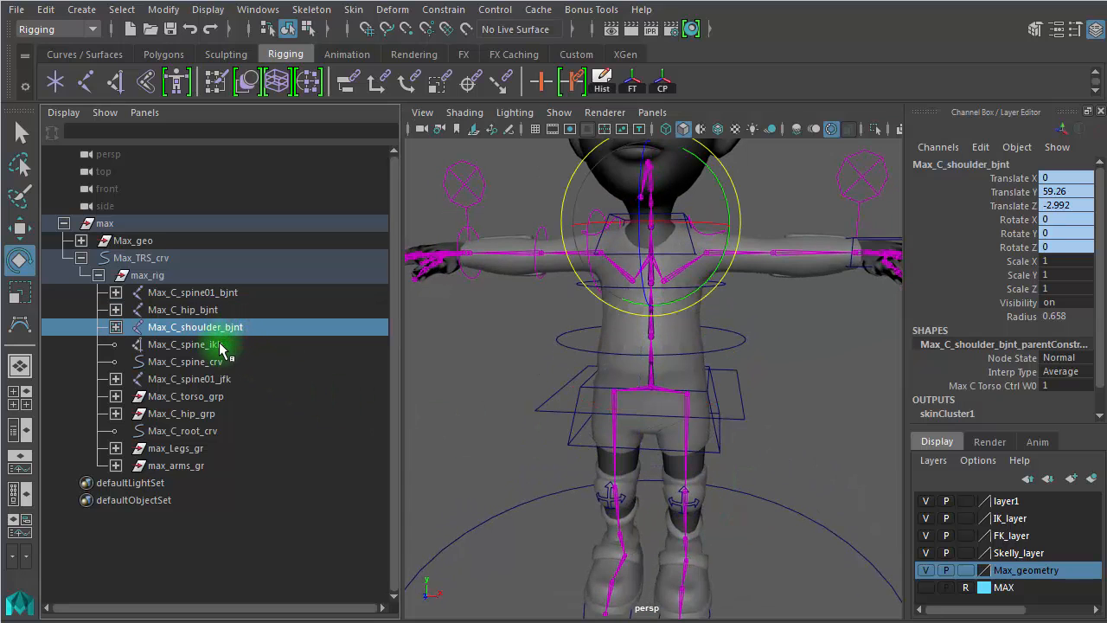
pyautogui.click(239, 346)
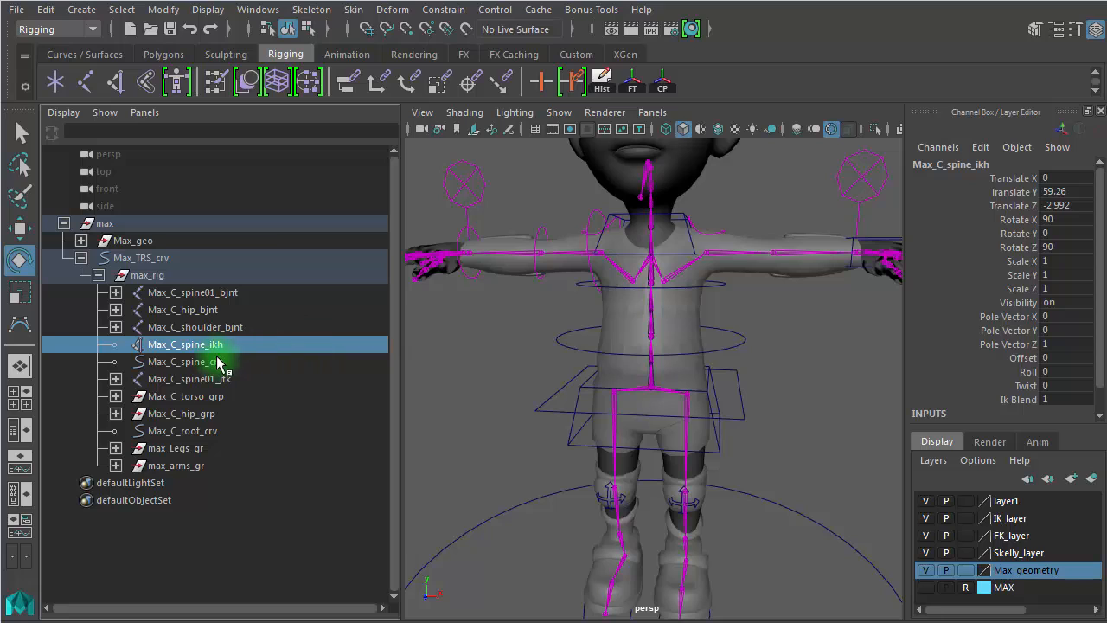
pyautogui.click(220, 362)
pyautogui.click(233, 381)
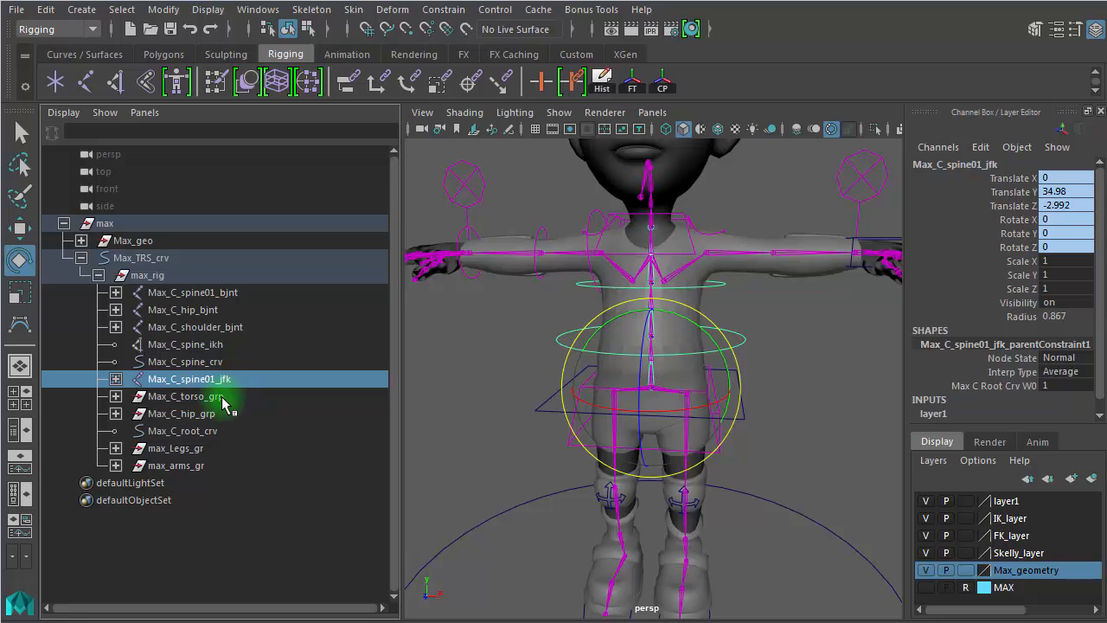
pyautogui.click(221, 396)
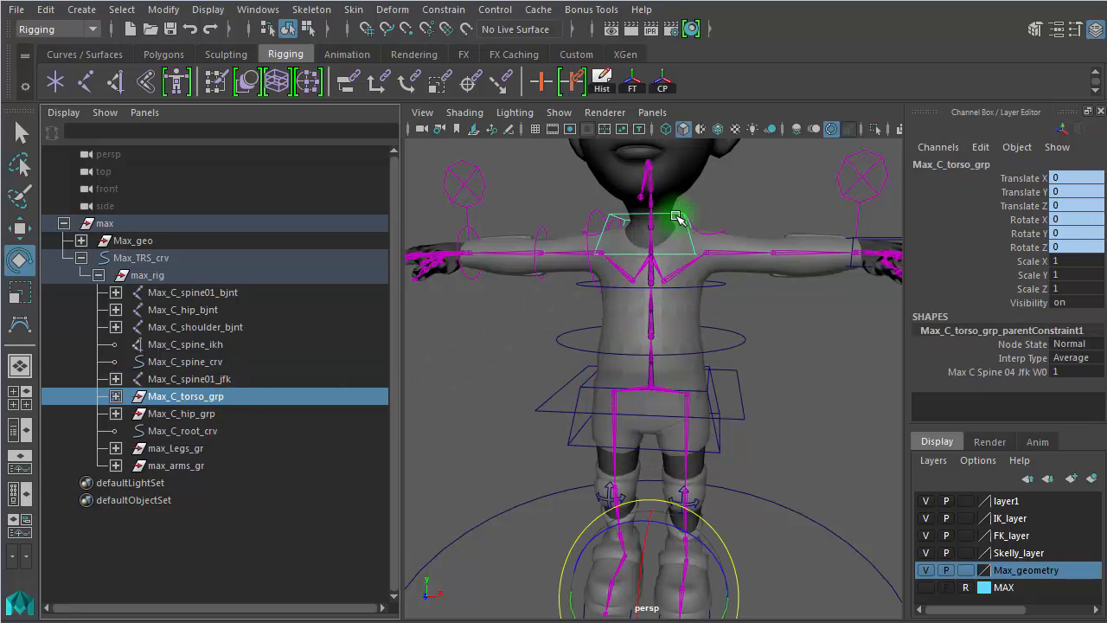
# Group the nodes from Max_C_spine01_bjnt through Max_C_hip_grp together inside max_rig, leaving Max_C_root_crv out
pyautogui.click(215, 415)
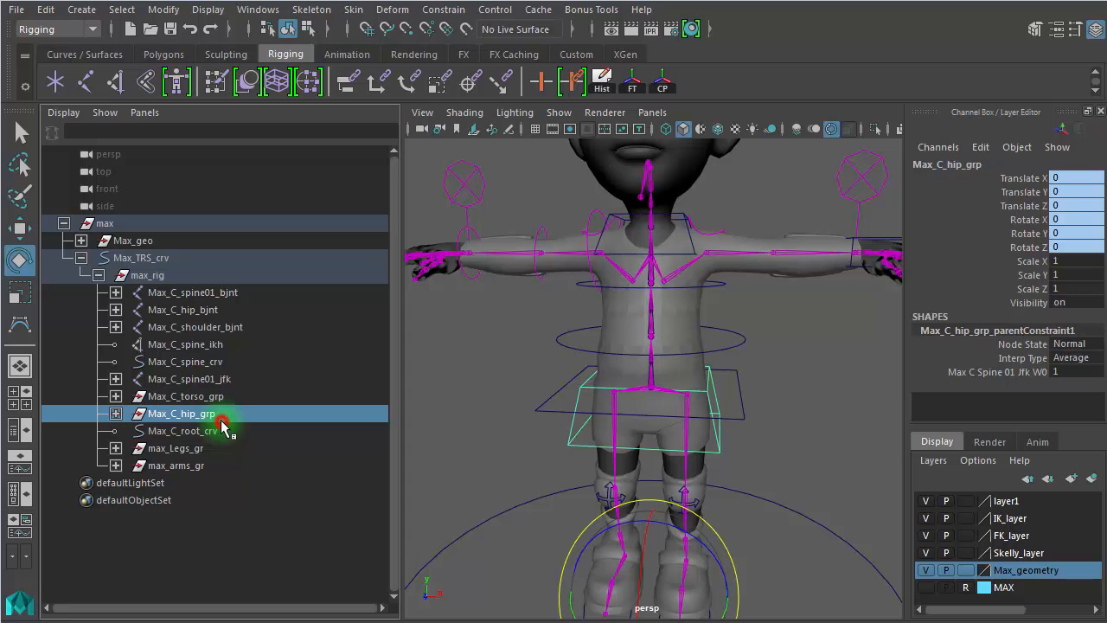
pyautogui.keyDown('shift'); pyautogui.click(254, 297); pyautogui.keyUp('shift')
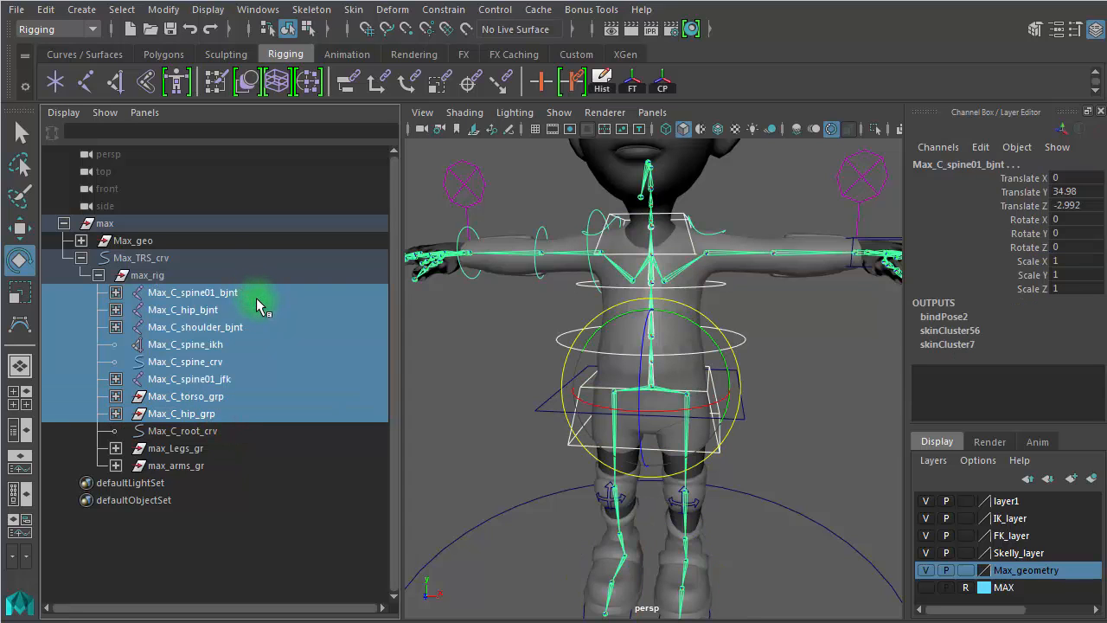
pyautogui.hotkey('ctrl', 'g')
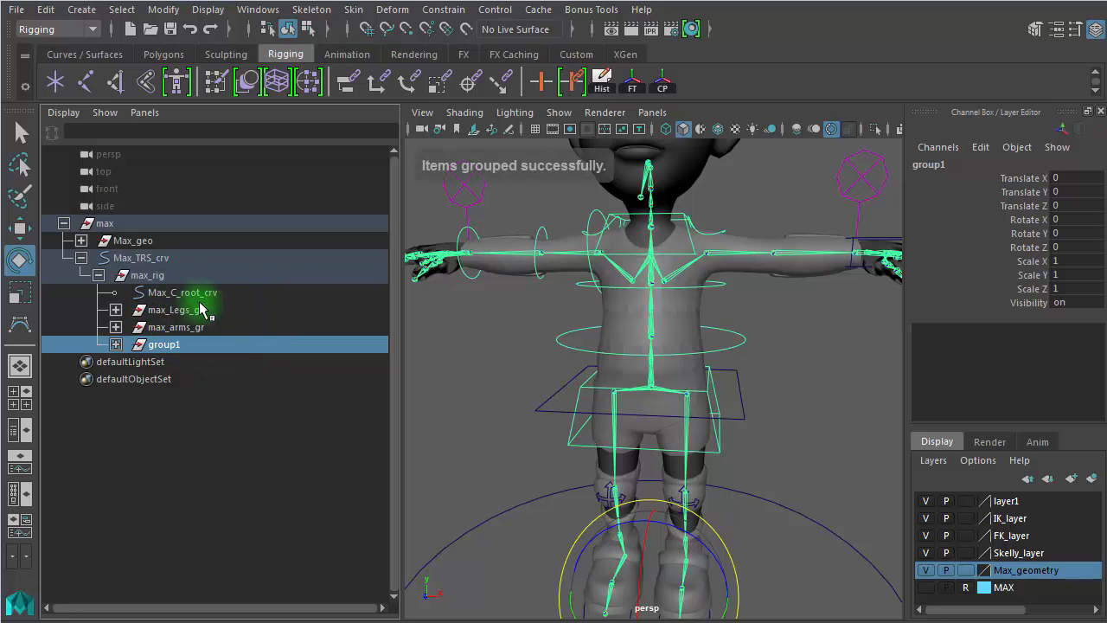
# Rename the new group of spine, hip and torso nodes to max_back_gr, based on the copied max_arms_gr name
pyautogui.click(178, 327)
pyautogui.doubleClick(177, 327)
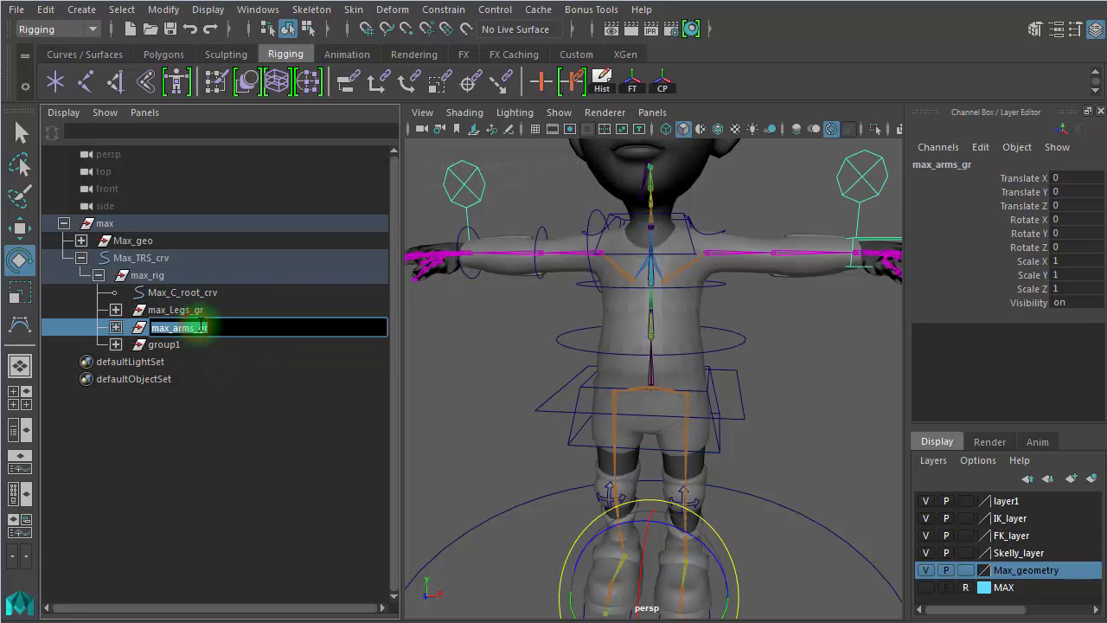
pyautogui.hotkey('ctrl', 'c')
pyautogui.doubleClick(182, 347)
pyautogui.hotkey('ctrl', 'v')
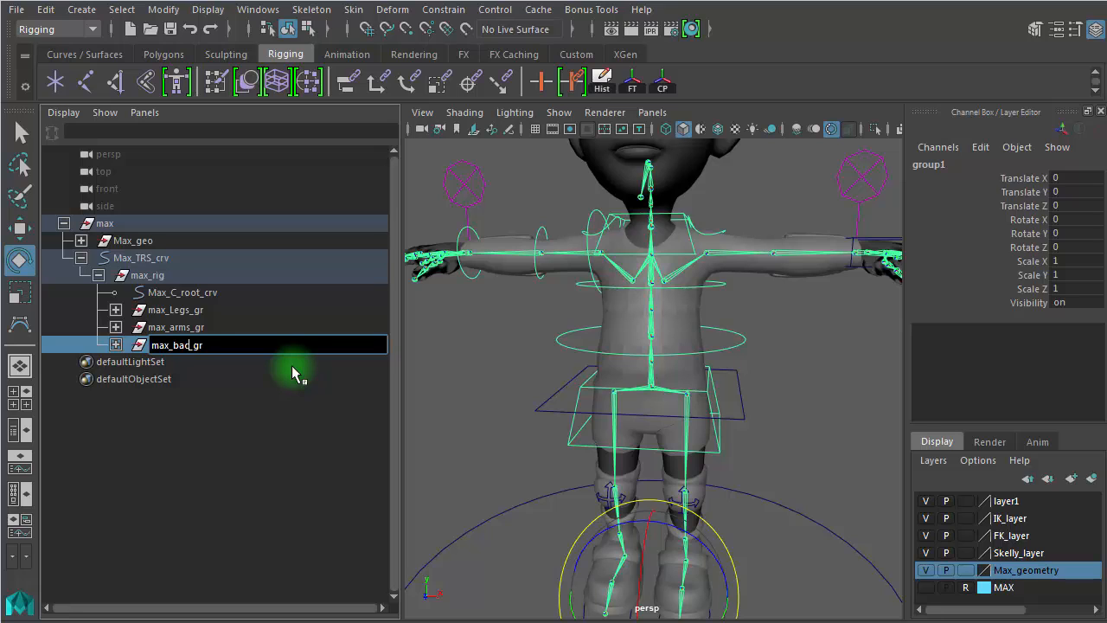
pyautogui.press('Return')
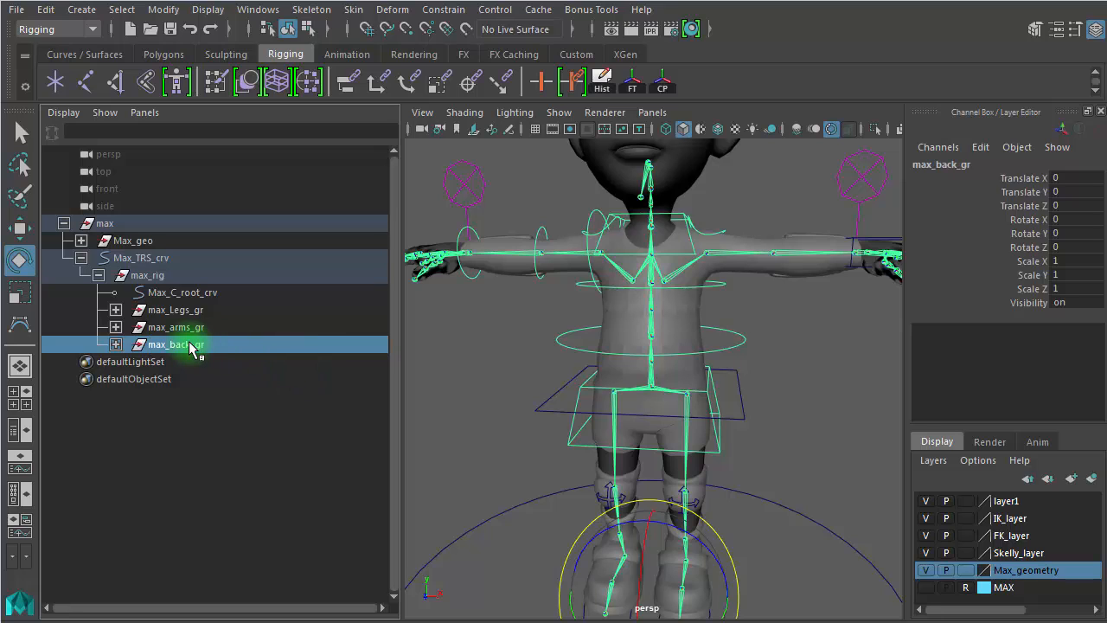
# Test the Max_C_root_crv control by rotating it about Z, and undo the rotation
pyautogui.click(194, 297)
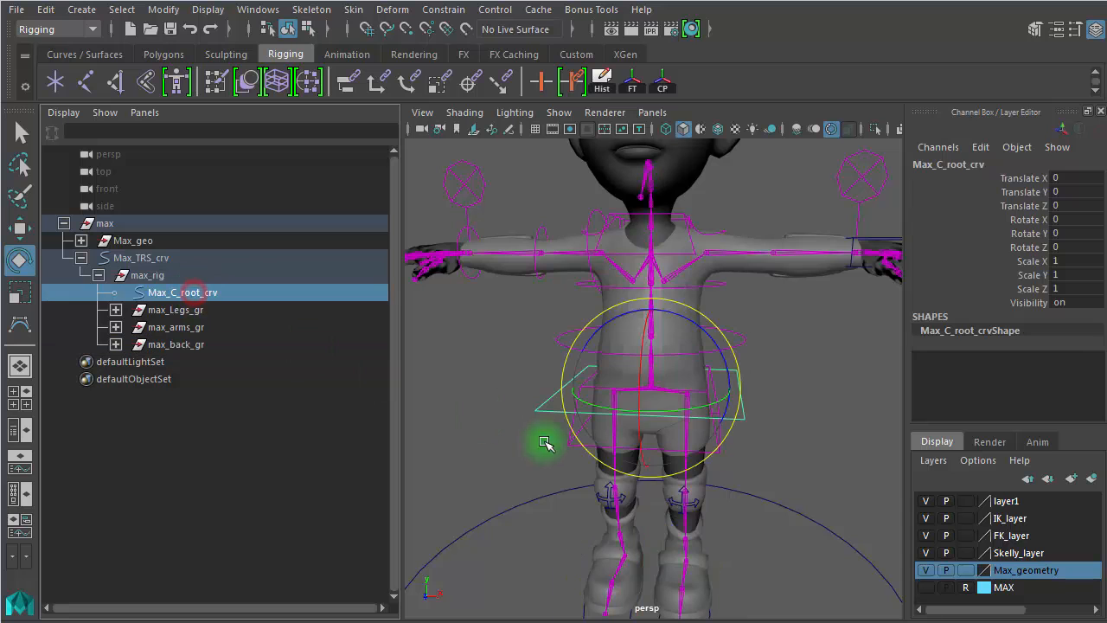
pyautogui.keyDown('alt'); pyautogui.moveTo(787, 424); pyautogui.dragTo(682, 349); pyautogui.keyUp('alt')
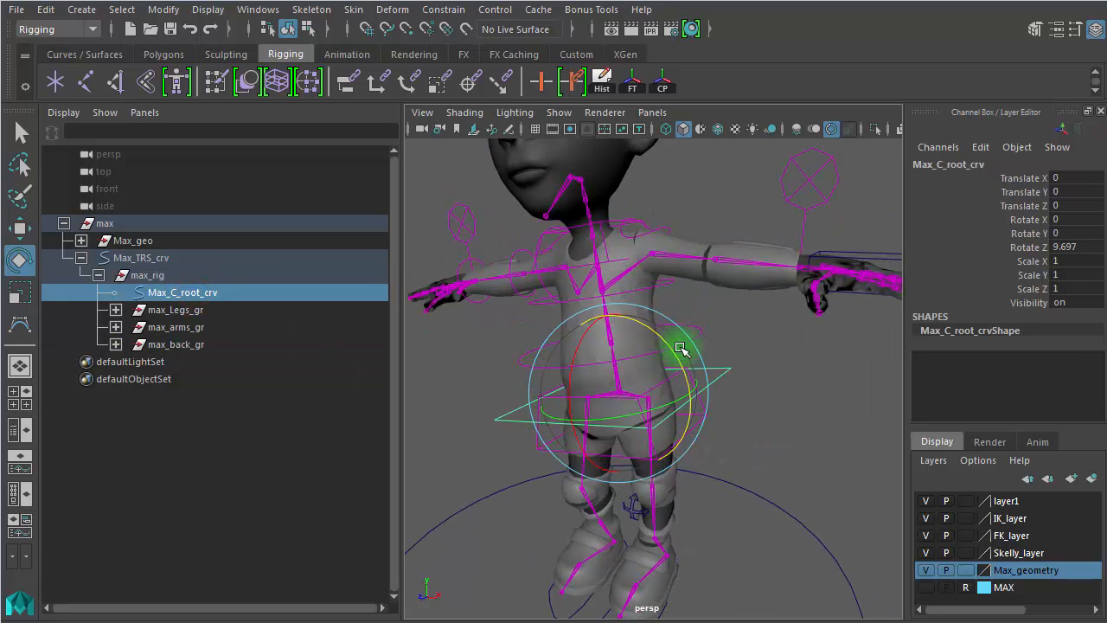
pyautogui.hotkey('ctrl', 'z')
# Check the nodes inside max_back_gr, including Max_C_spine_ikh, and collapse the group
pyautogui.click(186, 344)
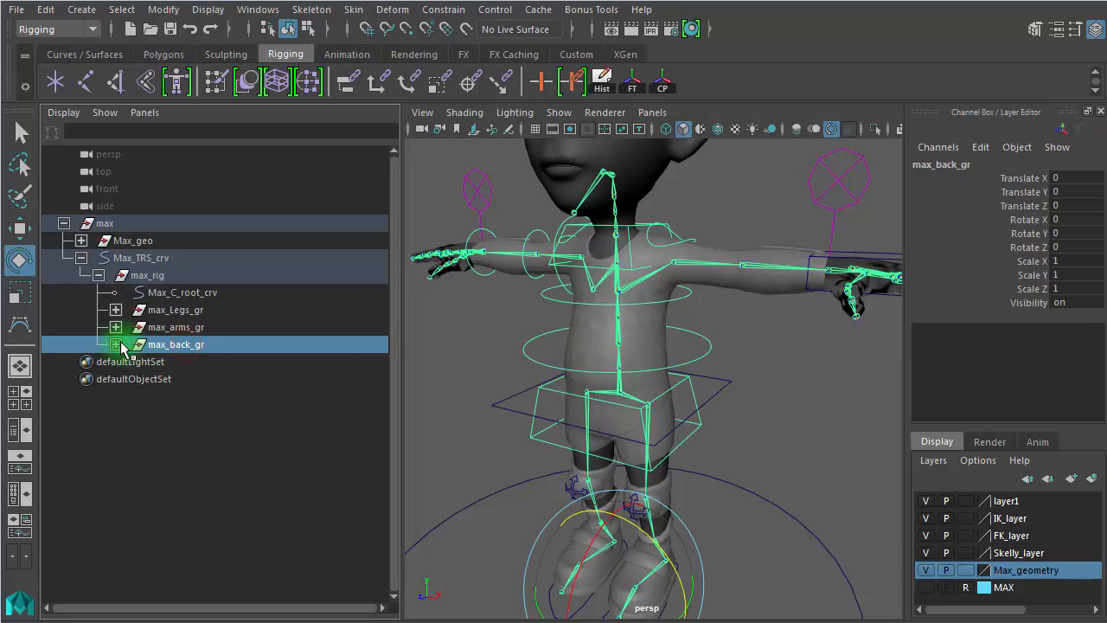
pyautogui.click(115, 344)
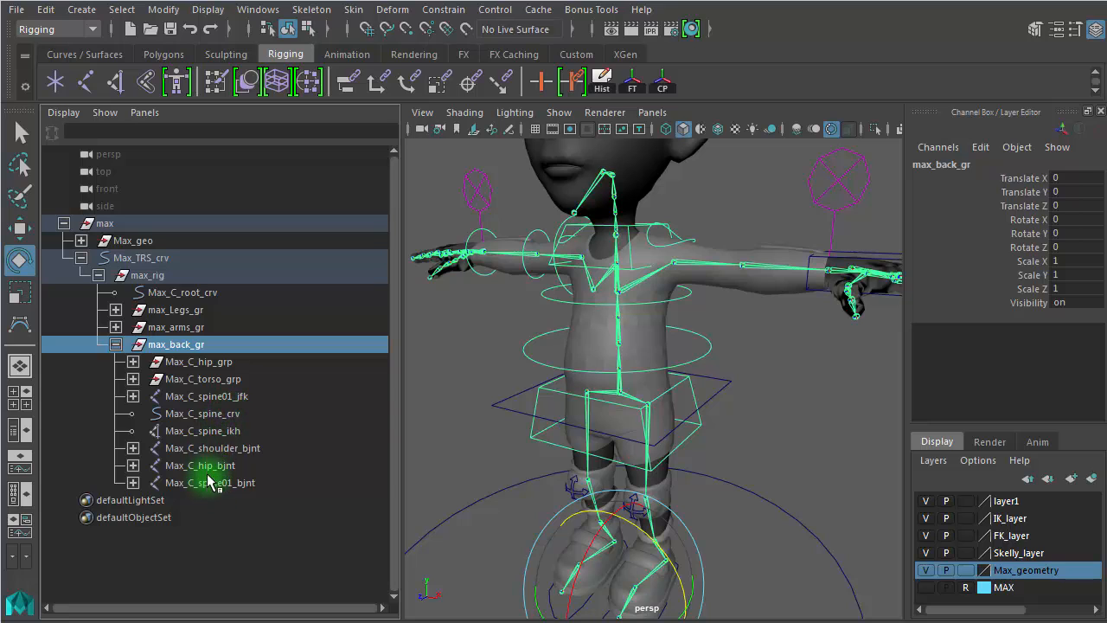
pyautogui.click(236, 430)
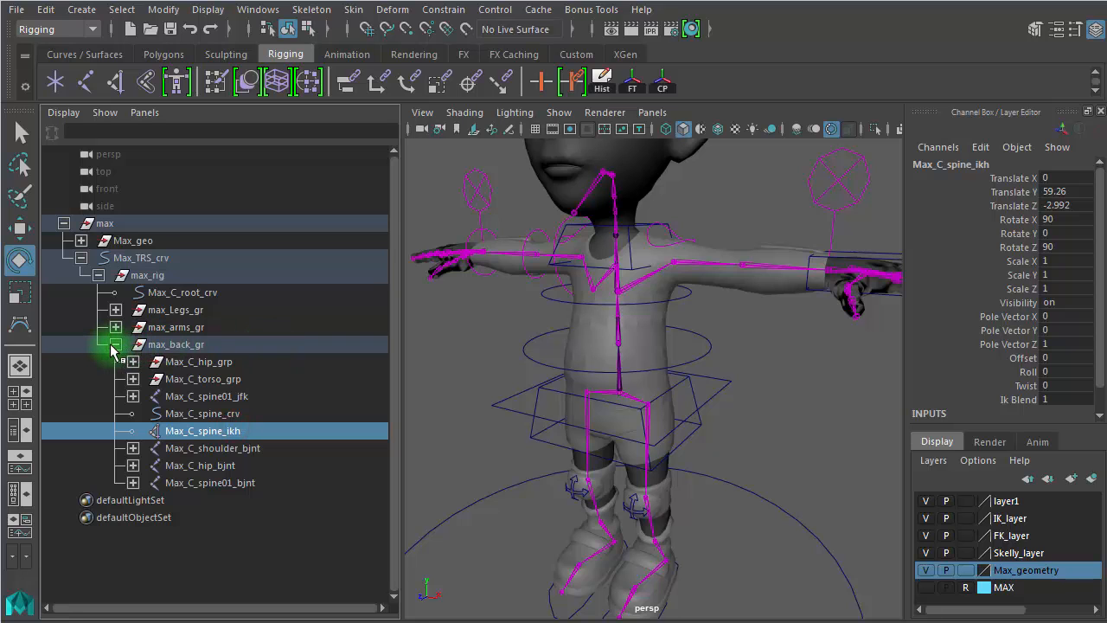
pyautogui.click(115, 346)
# Review the top-level hierarchy of max, checking what Max_geo and Max_TRS_crv each contain
pyautogui.click(63, 224)
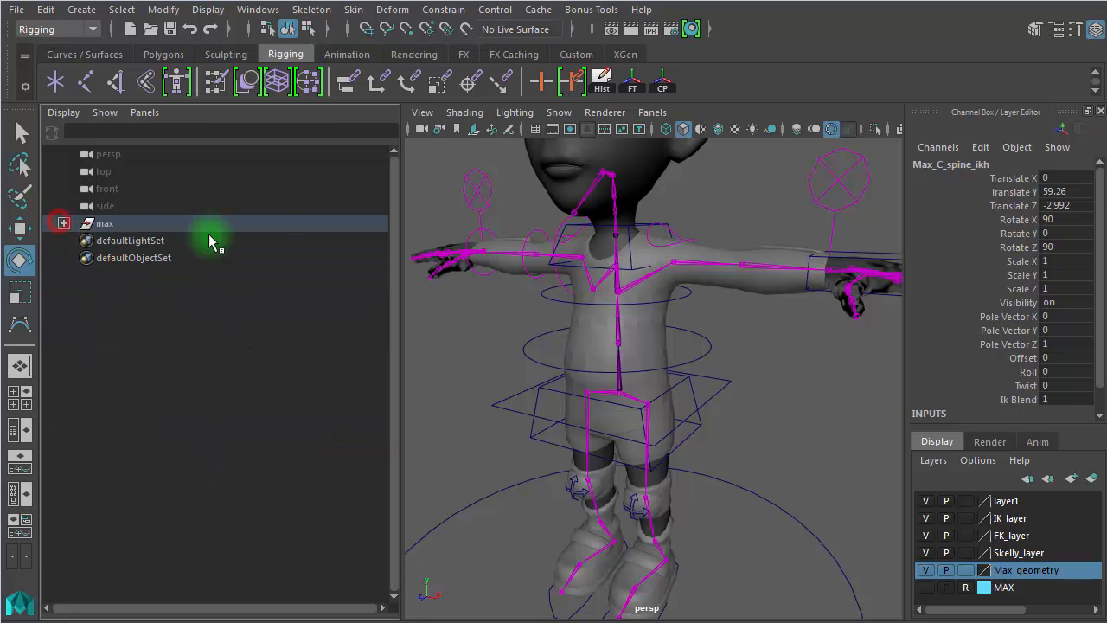
pyautogui.click(246, 228)
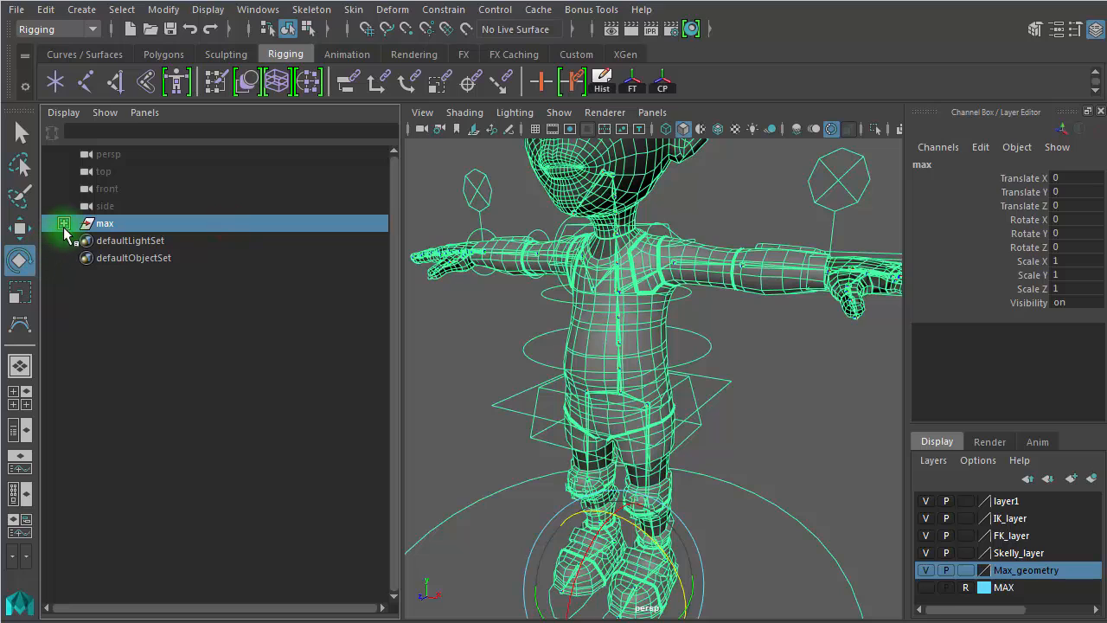
pyautogui.click(63, 223)
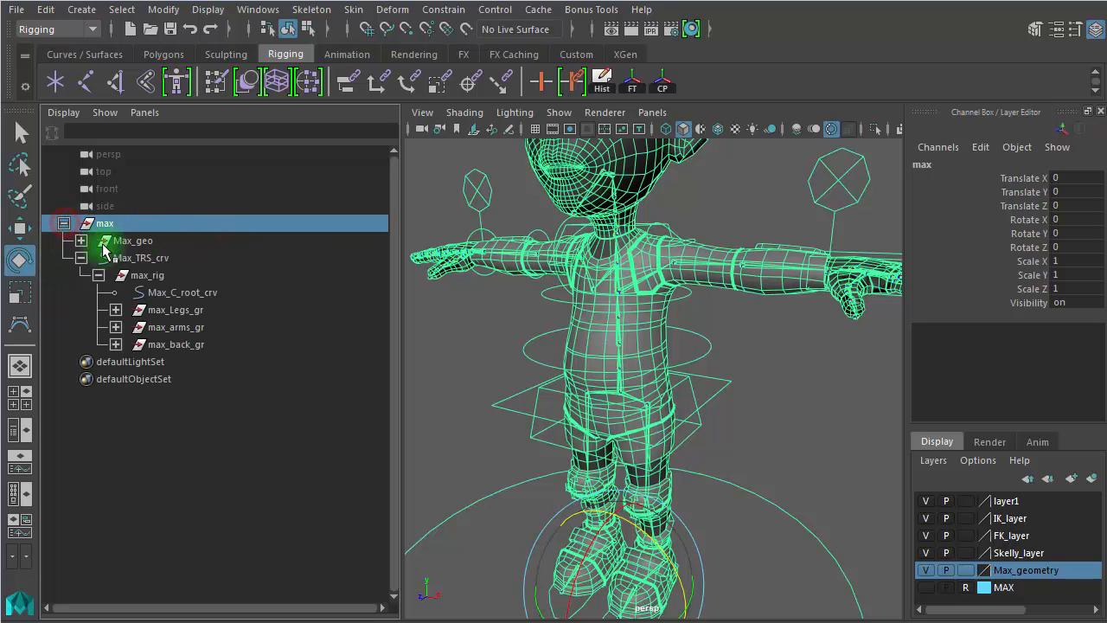
pyautogui.click(80, 258)
pyautogui.click(170, 241)
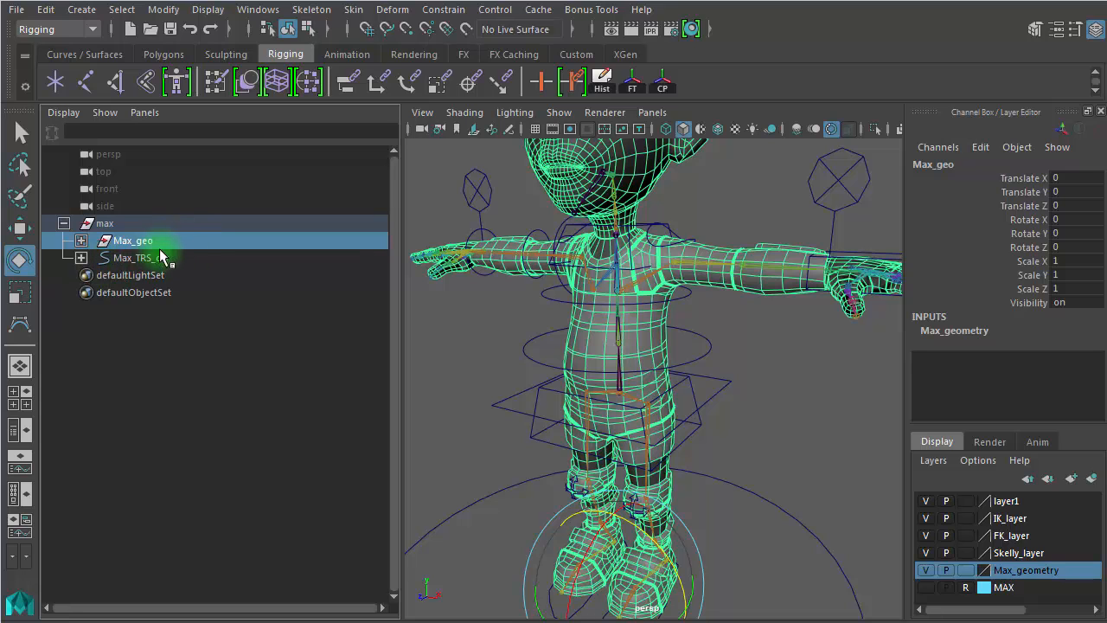
pyautogui.click(163, 257)
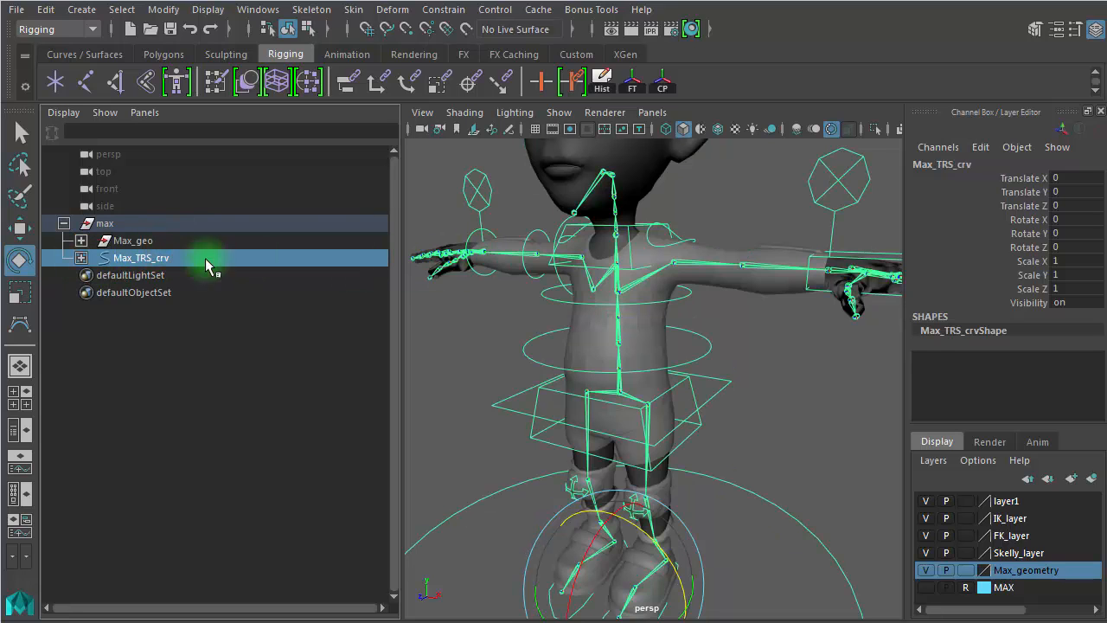
pyautogui.click(83, 258)
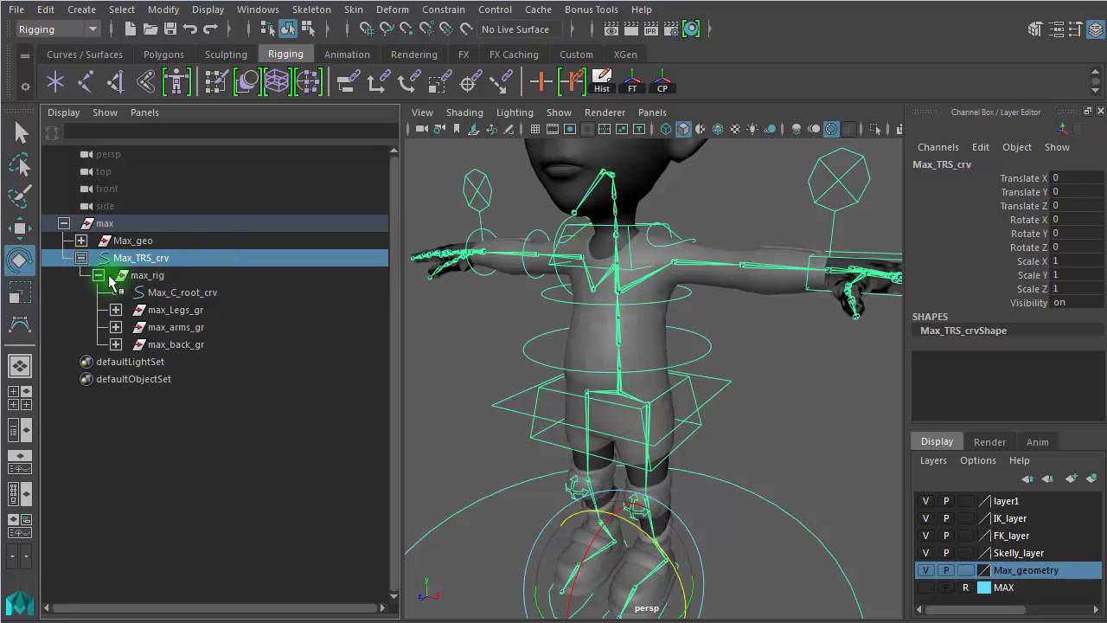
# Move Max_C_root_crv, max_Legs_gr, max_arms_gr and max_back_gr directly under Max_TRS_crv, and delete the emptied max_rig group
pyautogui.click(166, 277)
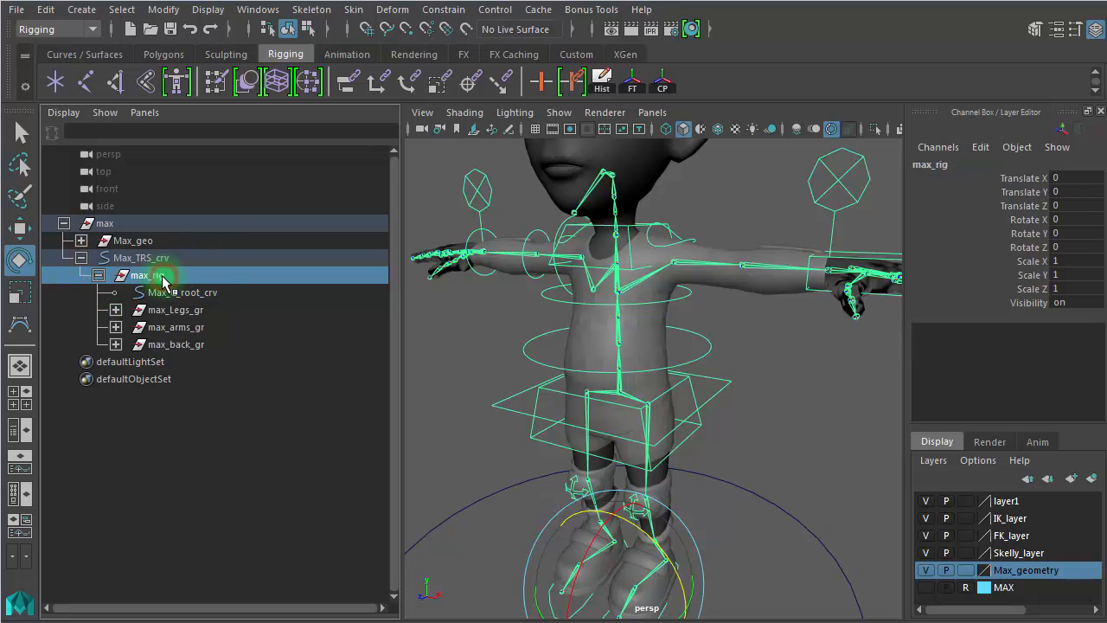
pyautogui.moveTo(165, 296); pyautogui.dragTo(178, 347)
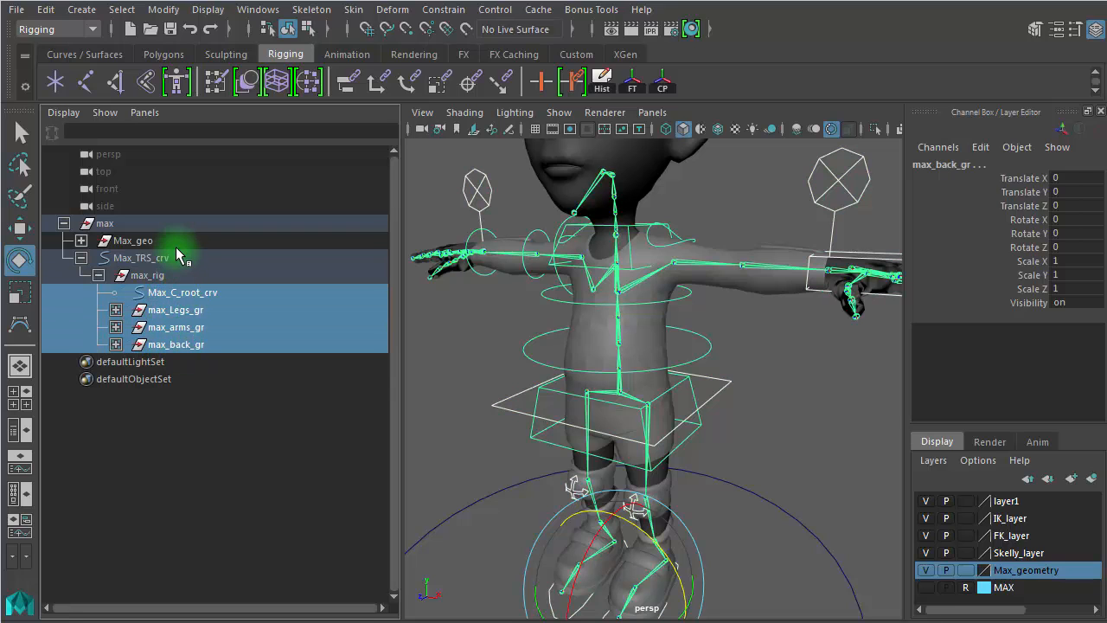
pyautogui.moveTo(176, 291); pyautogui.dragTo(173, 257, button='middle')
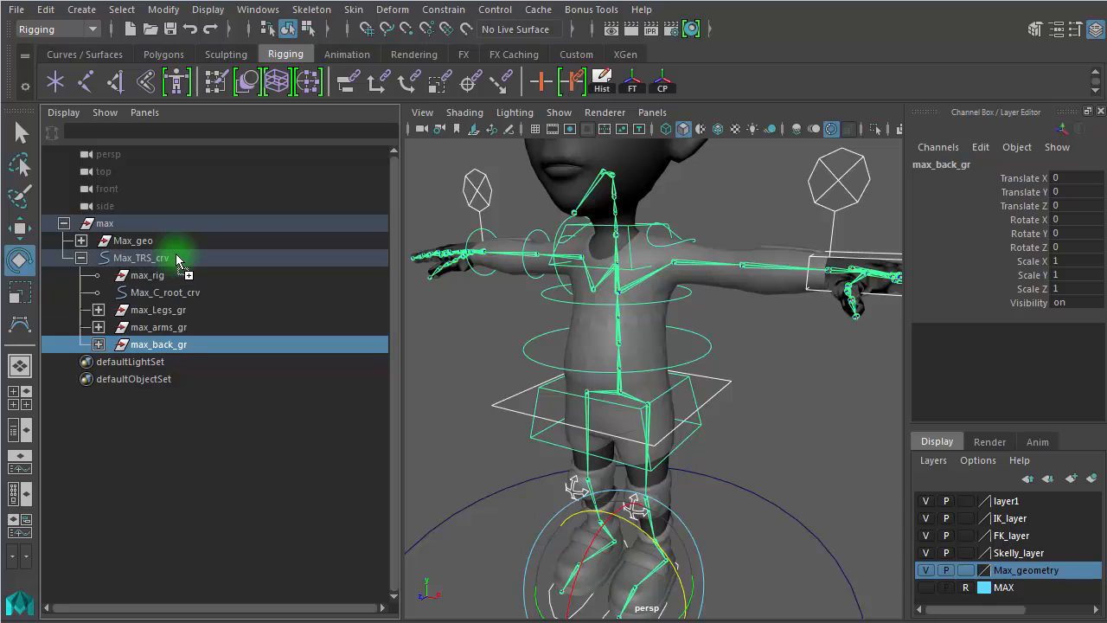
pyautogui.click(166, 275)
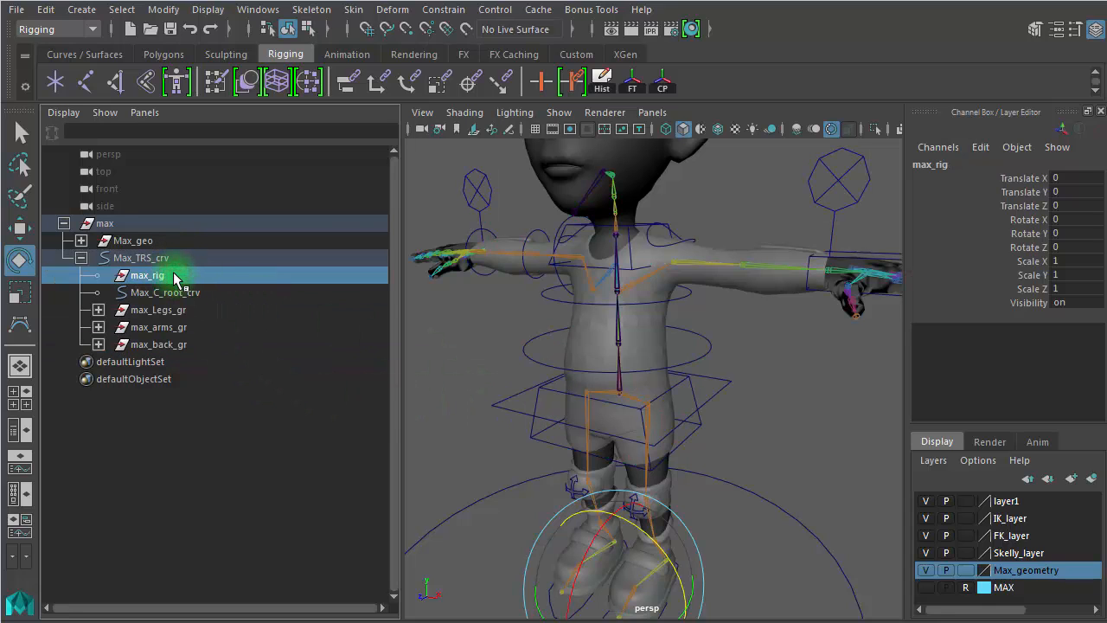
pyautogui.press('Delete')
# Move, rotate and slightly scale Max_TRS_crv to test whether the whole character follows the main control
pyautogui.click(145, 257)
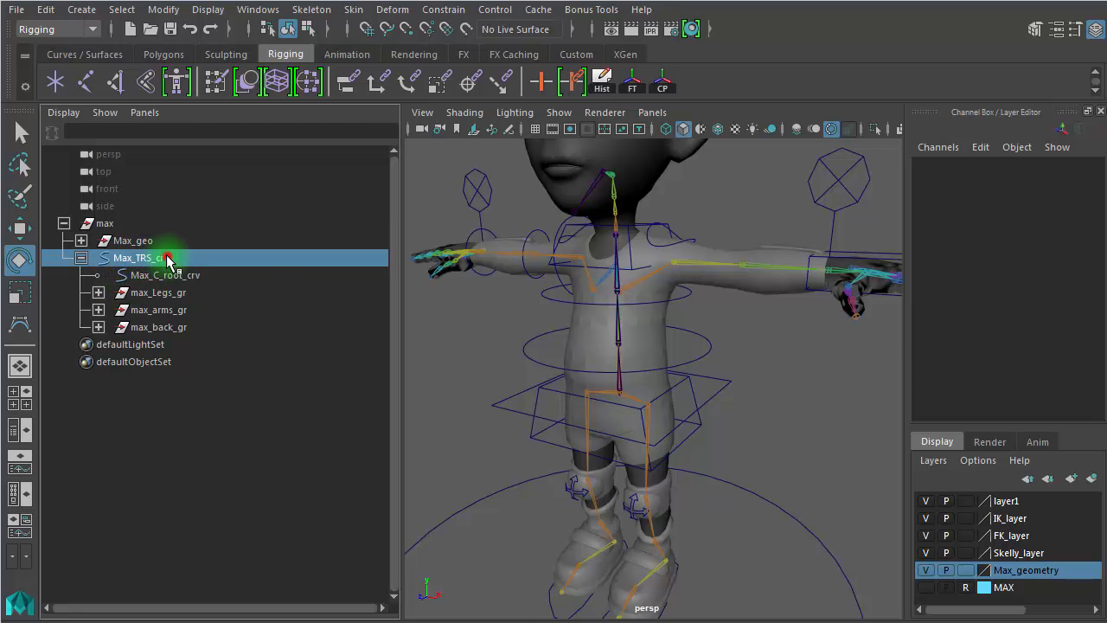
pyautogui.keyDown('alt'); pyautogui.moveTo(756, 447); pyautogui.dragTo(563, 431, button='right'); pyautogui.keyUp('alt')
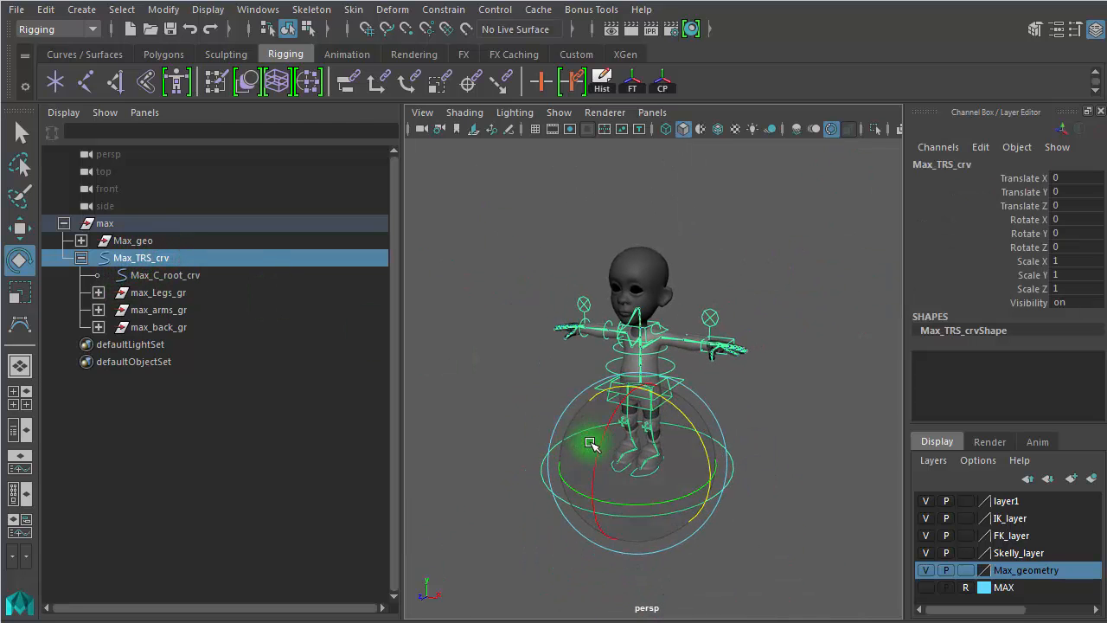
pyautogui.press('w')
pyautogui.moveTo(638, 458); pyautogui.dragTo(631, 425)
pyautogui.press('r')
pyautogui.press('e')
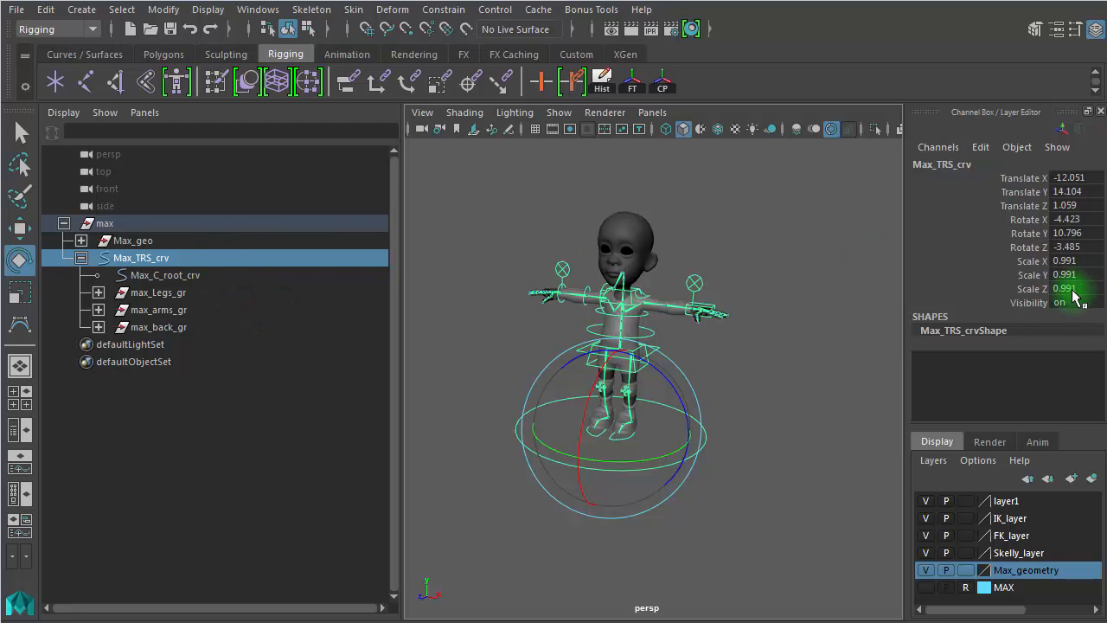
# Reset Max_TRS_crv's scale values to 1 and its translation and rotation values to 0
pyautogui.moveTo(1072, 296); pyautogui.dragTo(1073, 185)
pyautogui.write('1')
pyautogui.press('Return')
pyautogui.press('Return')
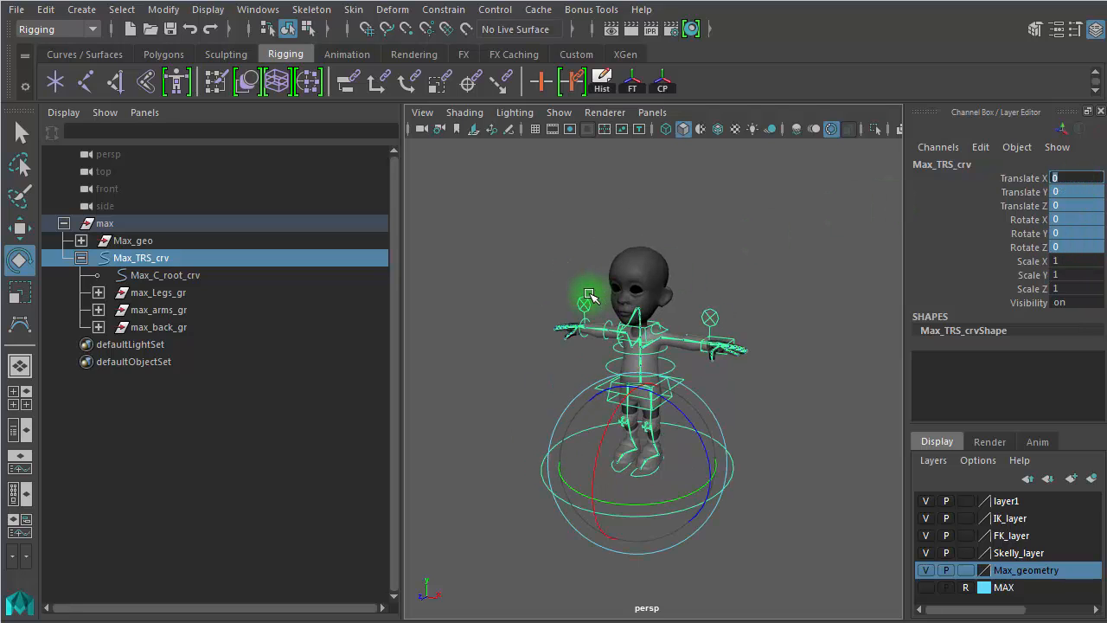
# Inspect which rig parts Max_C_root_crv, max_Legs_gr, max_arms_gr and max_back_gr each control by selecting them one at a time
pyautogui.click(161, 275)
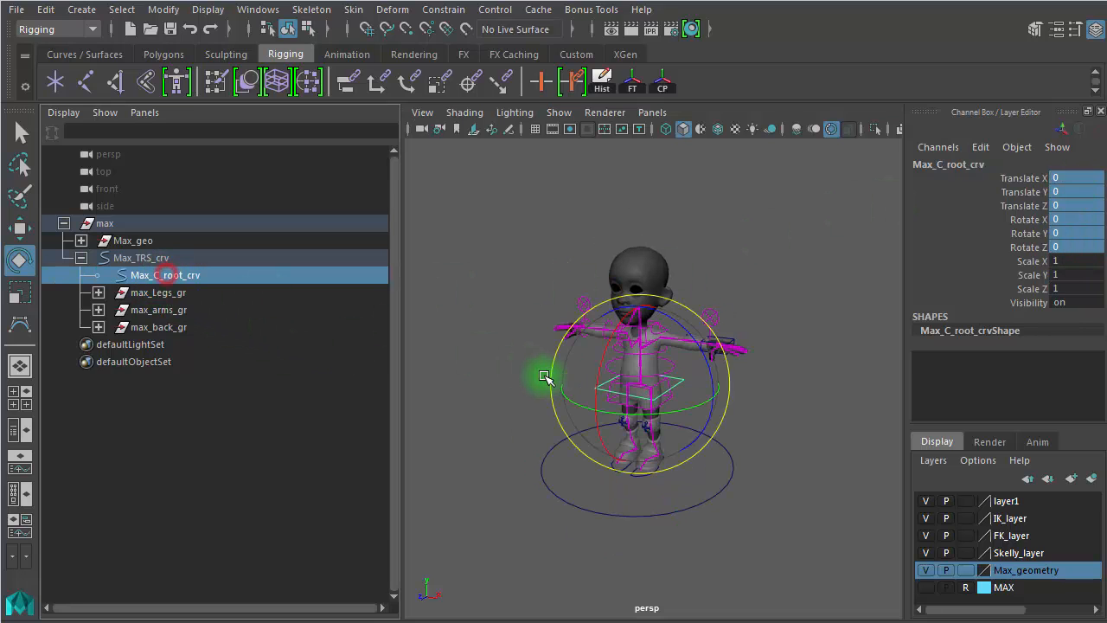
pyautogui.click(166, 295)
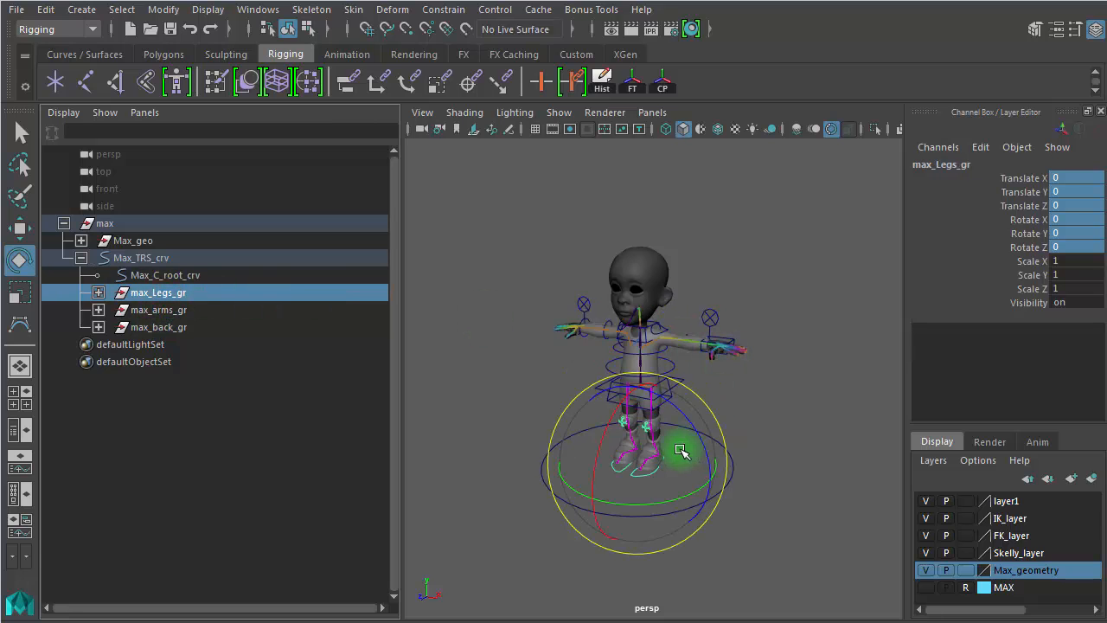
pyautogui.click(165, 309)
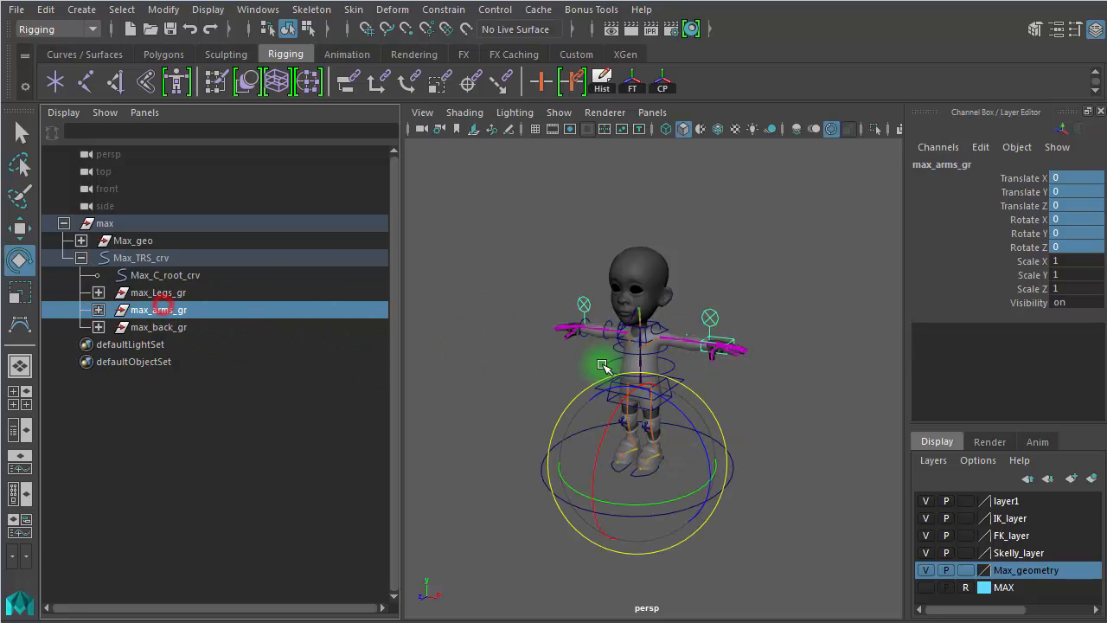
pyautogui.click(180, 328)
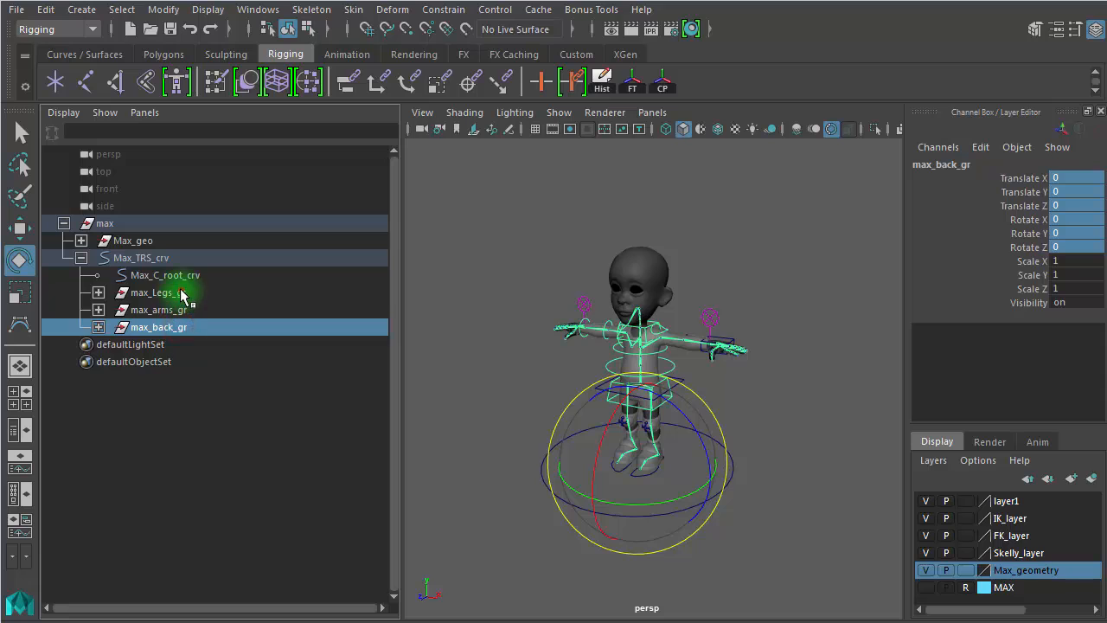
# Move Max_L_dist_grp into max_L_Leg_gr and Max_R_dist_grp into max_R_Leg_gr, and delete the emptied dist_grp
pyautogui.click(178, 292)
pyautogui.click(98, 292)
pyautogui.click(178, 345)
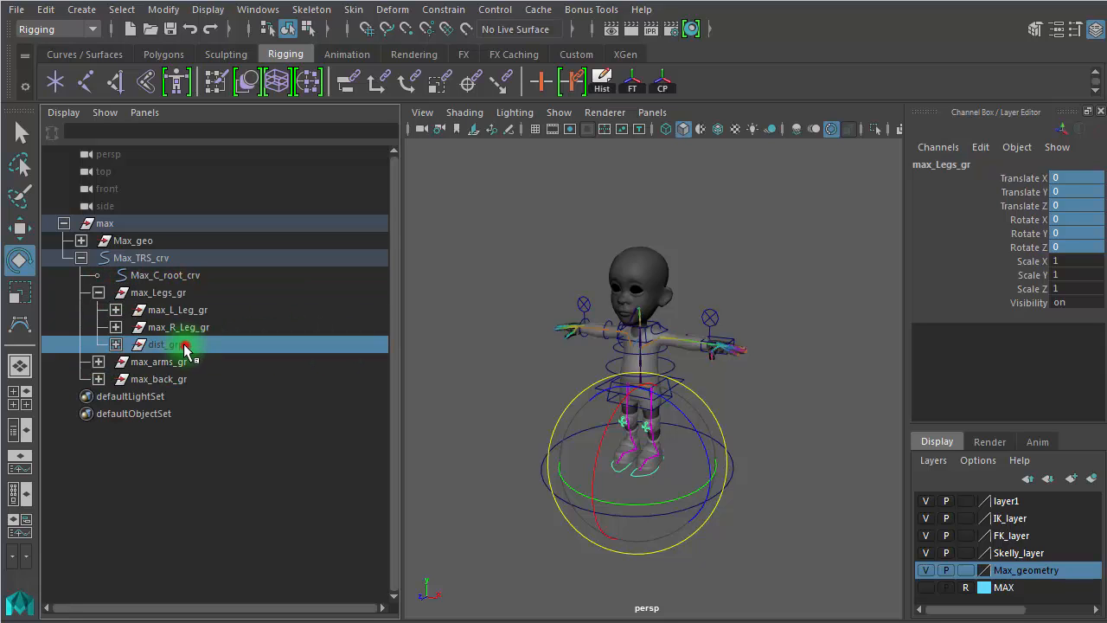
pyautogui.click(116, 344)
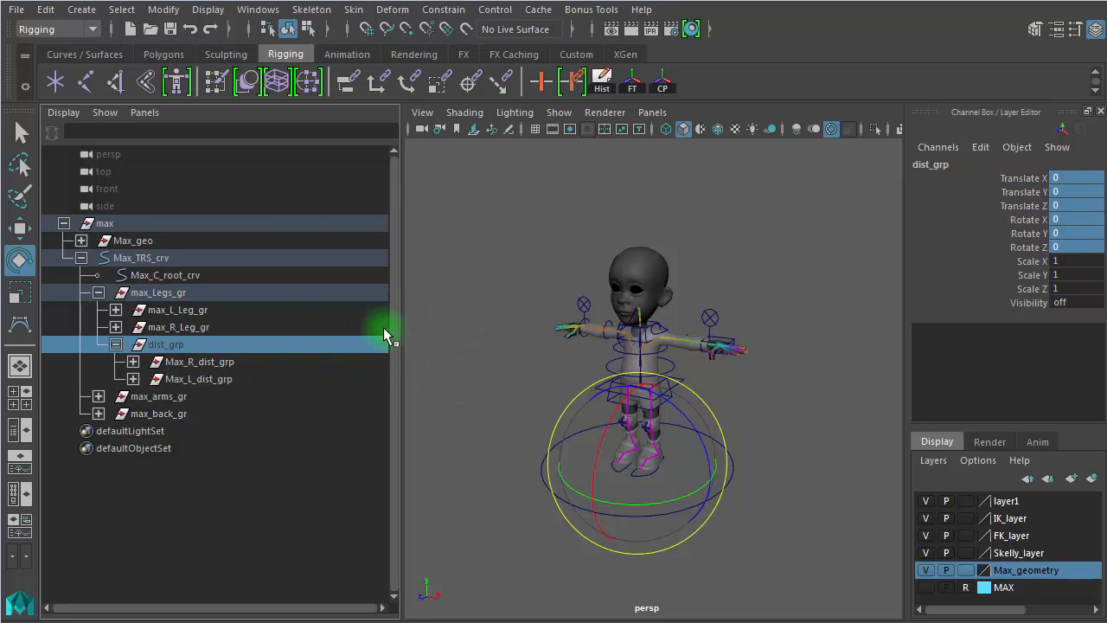
pyautogui.click(202, 381)
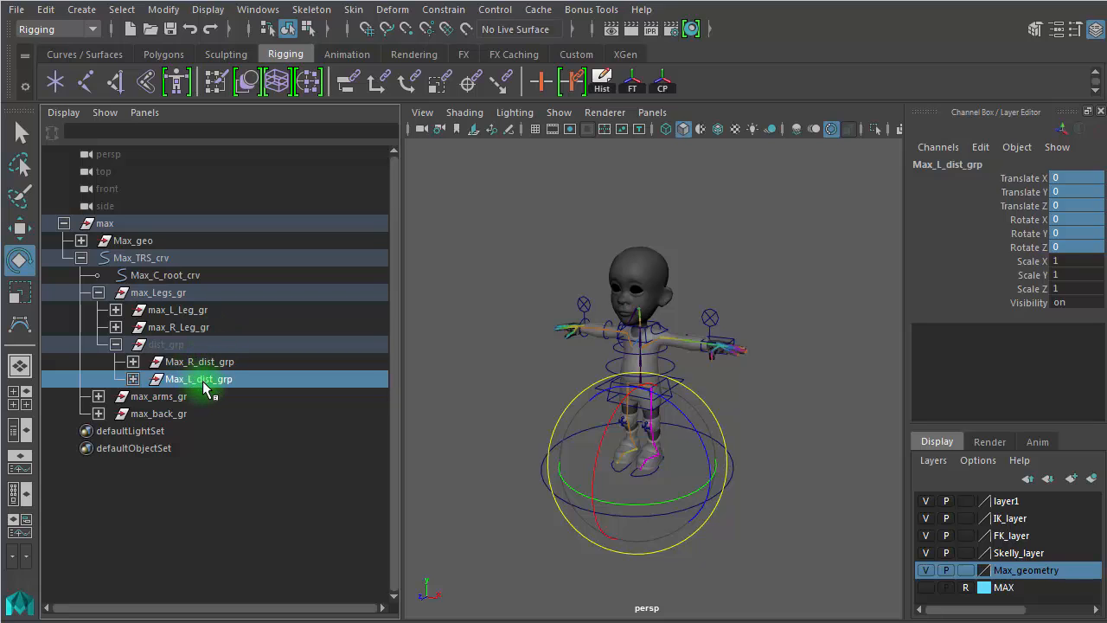
pyautogui.moveTo(205, 385); pyautogui.dragTo(208, 309)
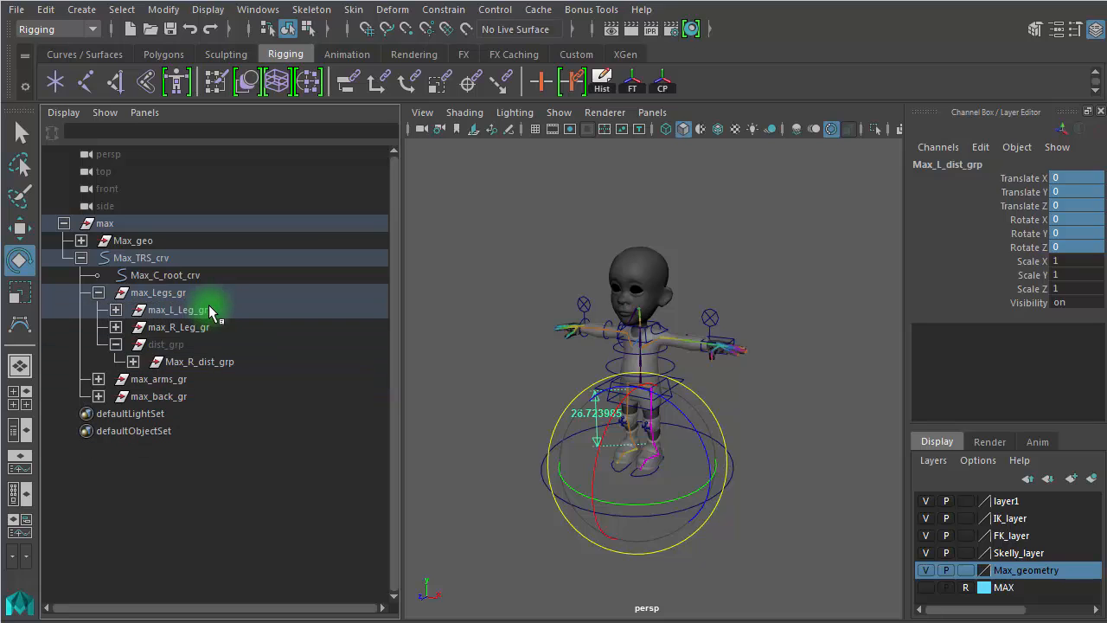
pyautogui.click(212, 364)
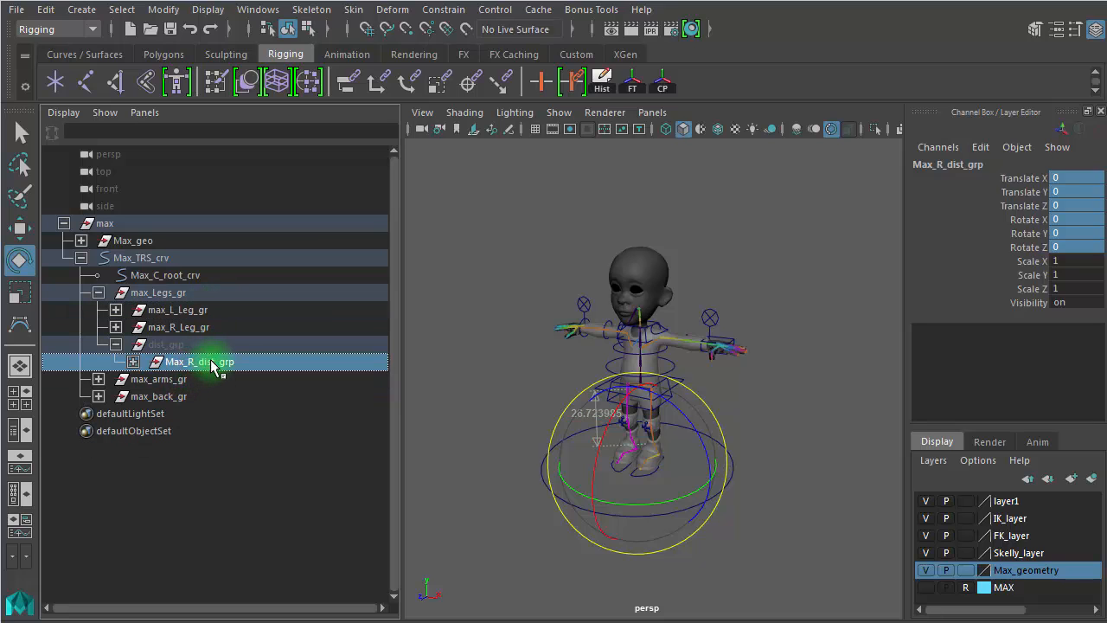
pyautogui.moveTo(212, 366); pyautogui.dragTo(216, 329)
pyautogui.click(175, 345)
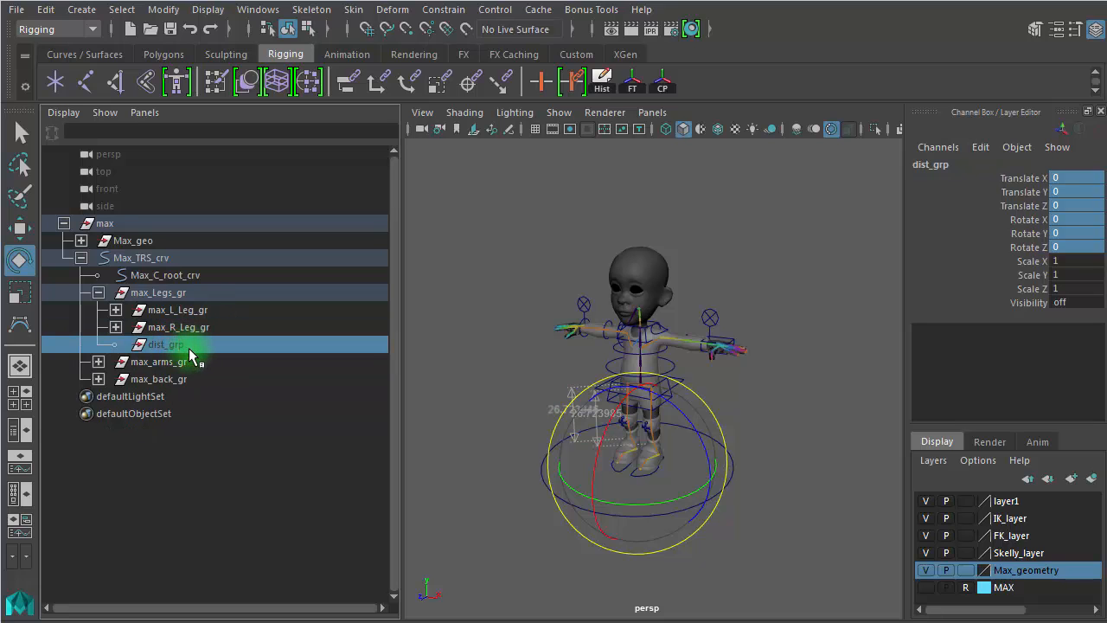
pyautogui.press('Delete')
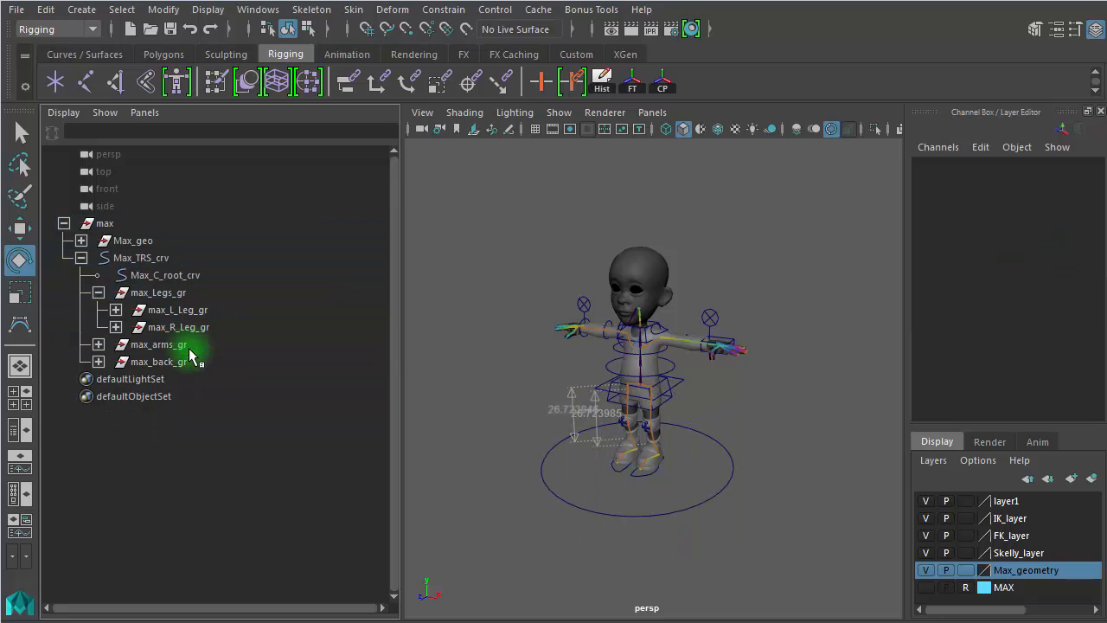
# Rename locator3, inside Max_R_dist_grp of max_R_Leg_gr, as Max_R_Leg_locA
pyautogui.click(115, 327)
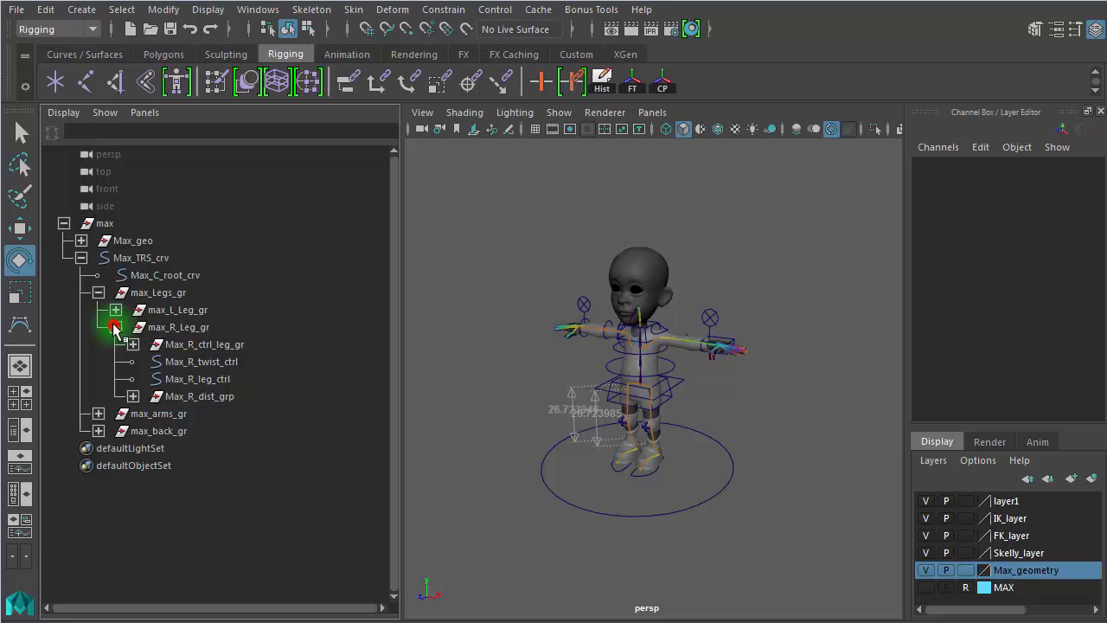
pyautogui.click(199, 396)
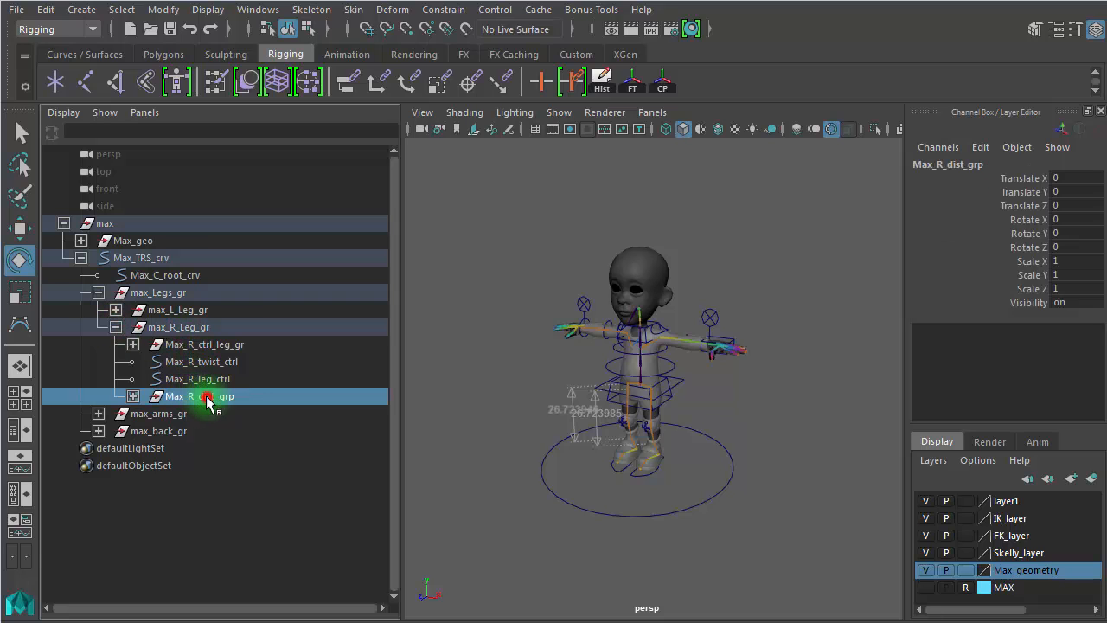
pyautogui.click(134, 397)
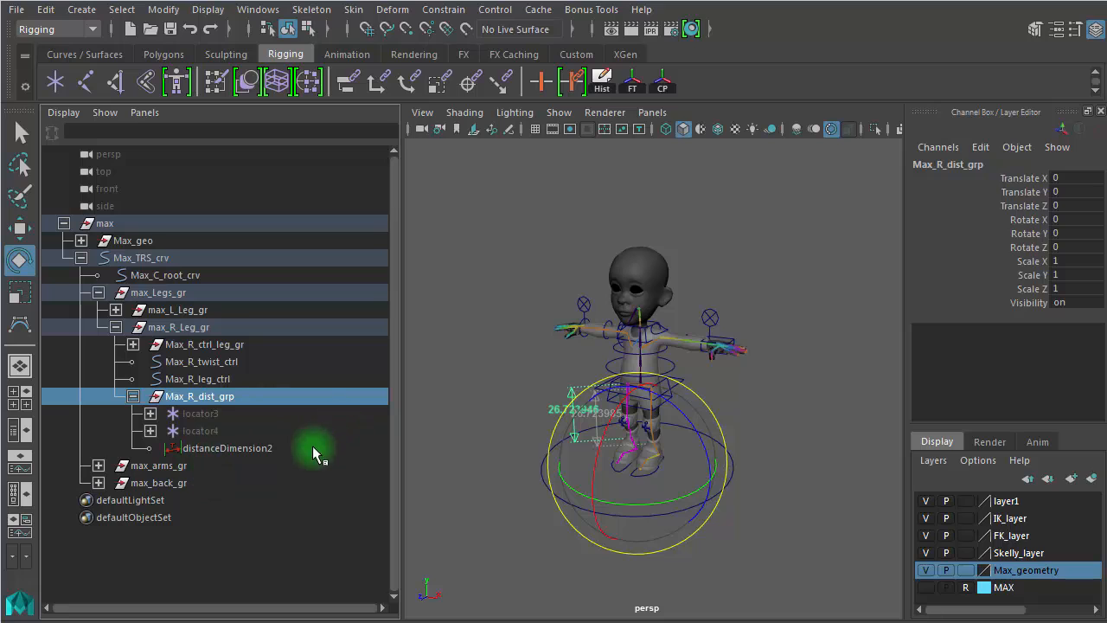
pyautogui.click(134, 396)
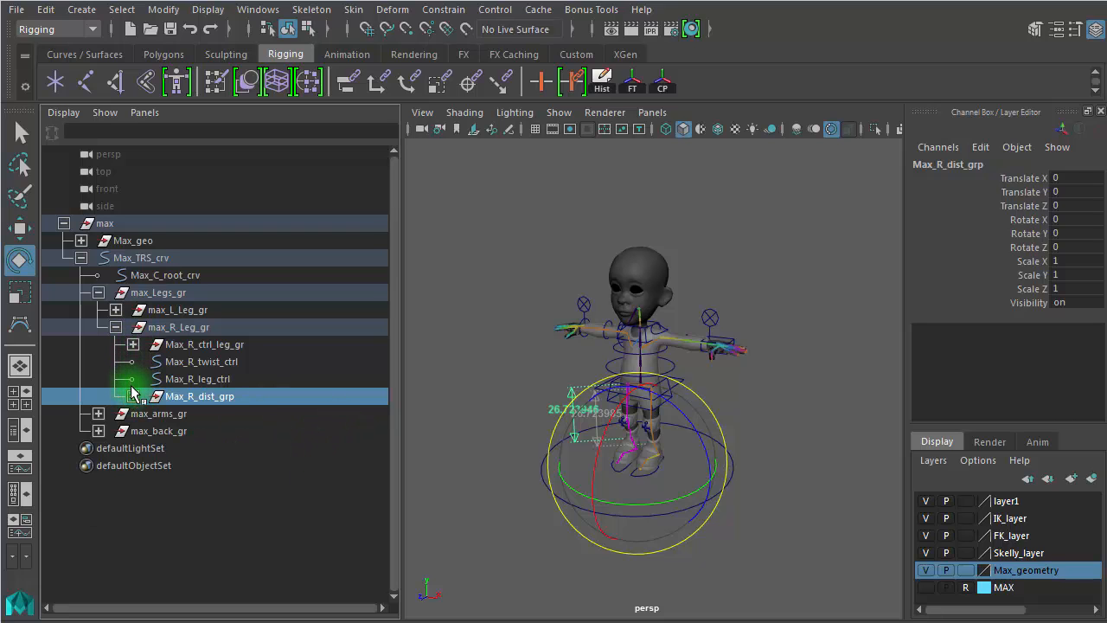
pyautogui.click(134, 396)
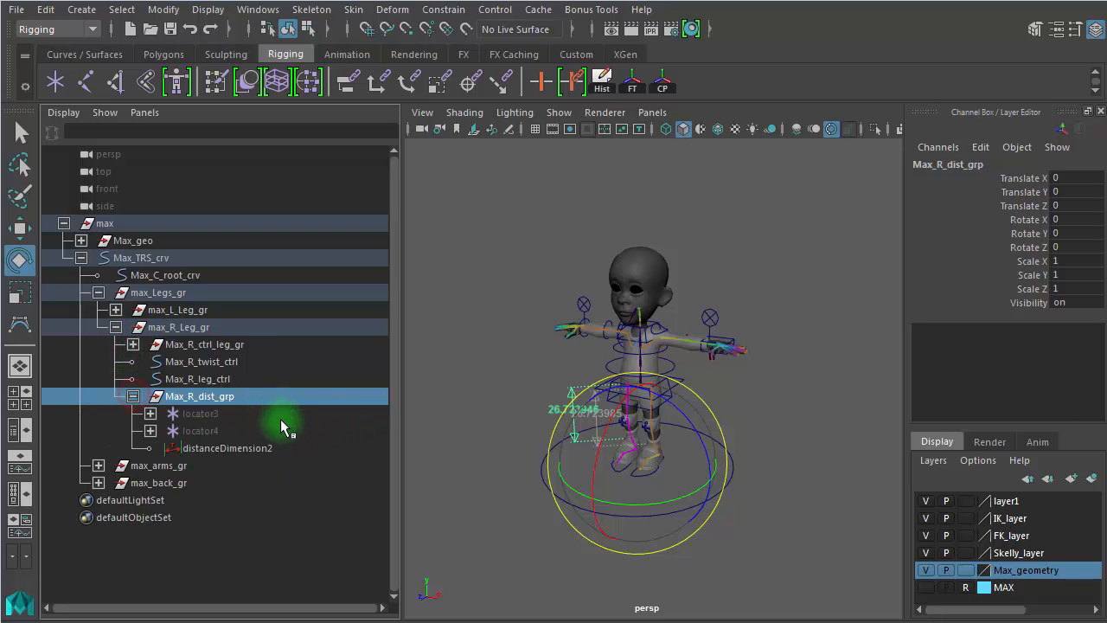
pyautogui.click(225, 414)
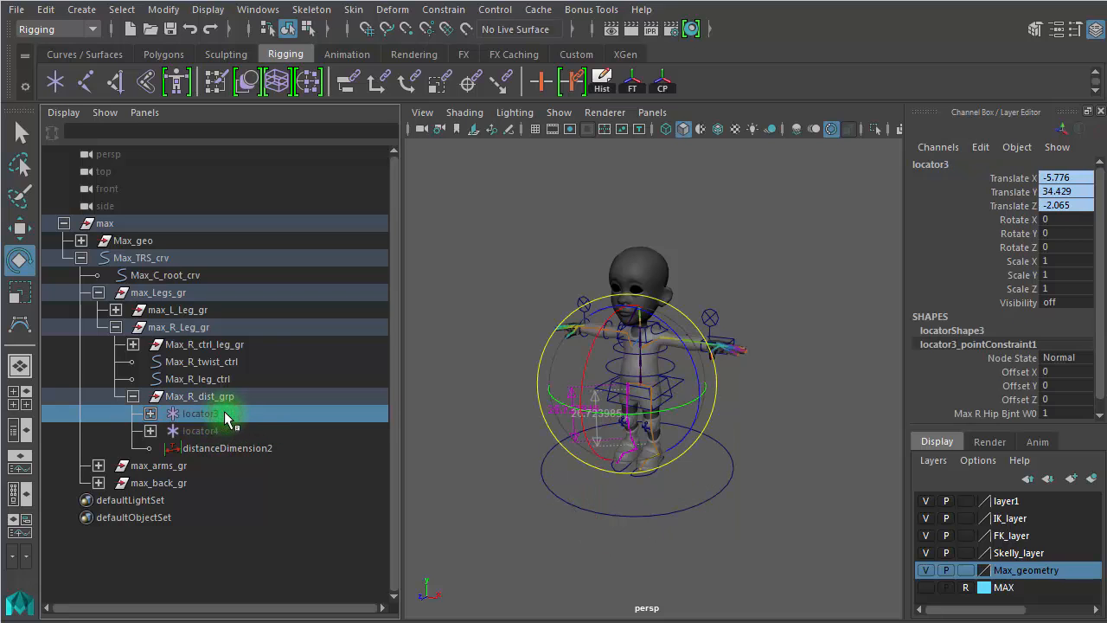
pyautogui.doubleClick(223, 396)
pyautogui.hotkey('ctrl', 'c')
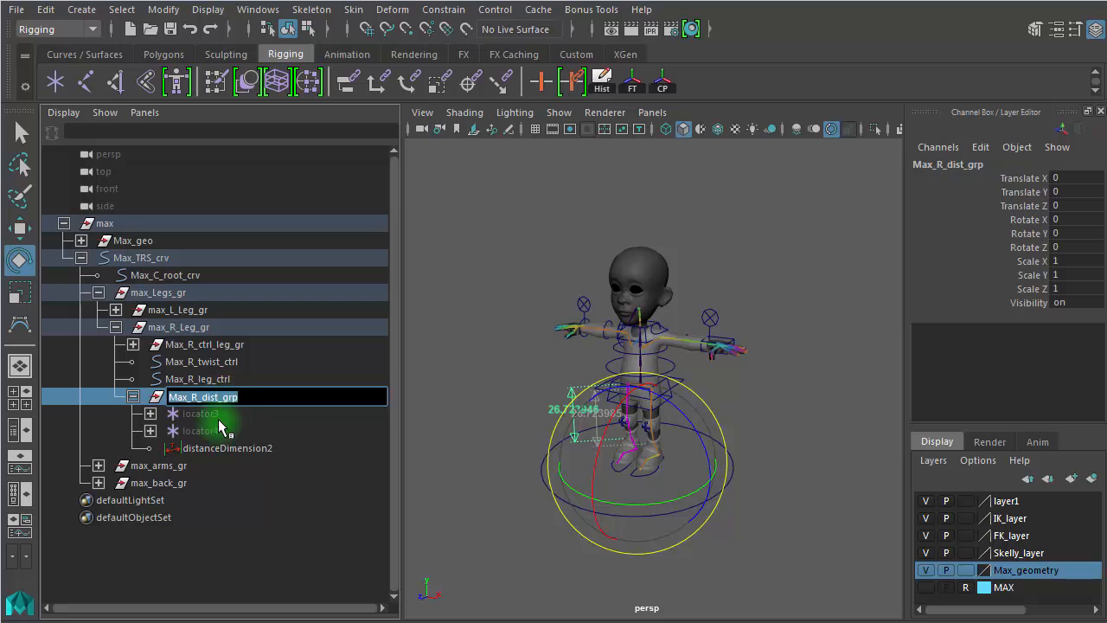
pyautogui.click(218, 418)
pyautogui.doubleClick(211, 415)
pyautogui.hotkey('ctrl', 'v')
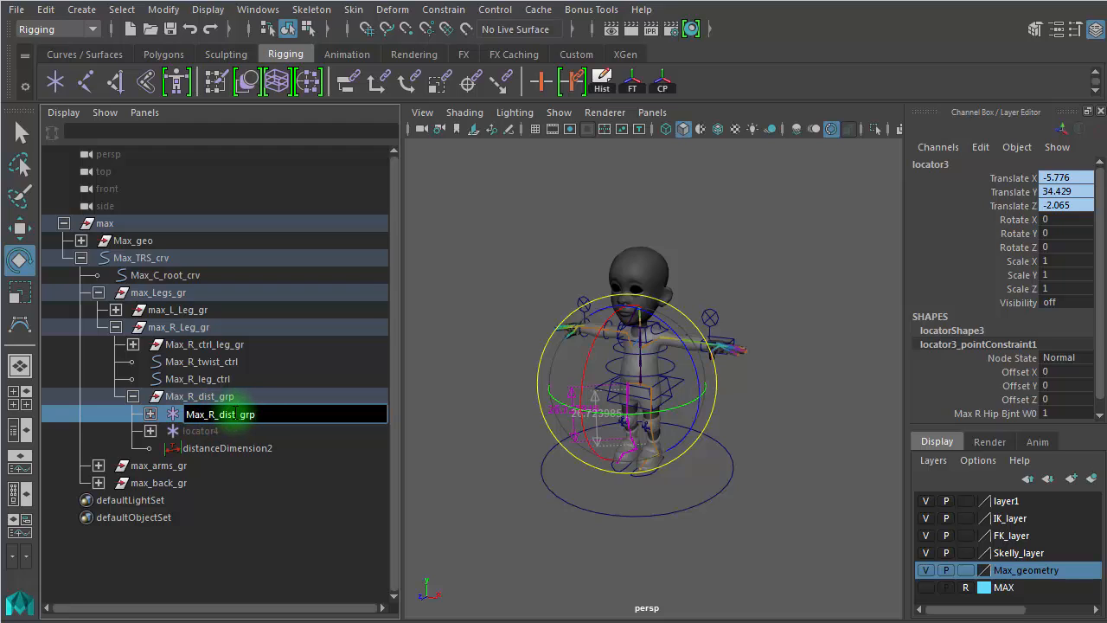
pyautogui.click(234, 414)
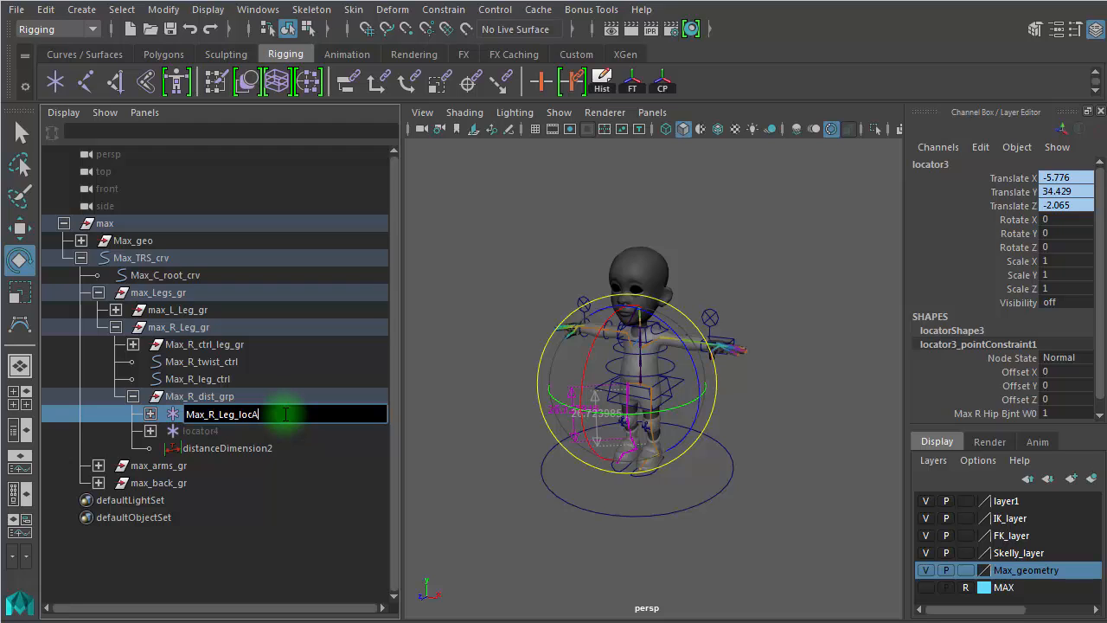
pyautogui.press('Return')
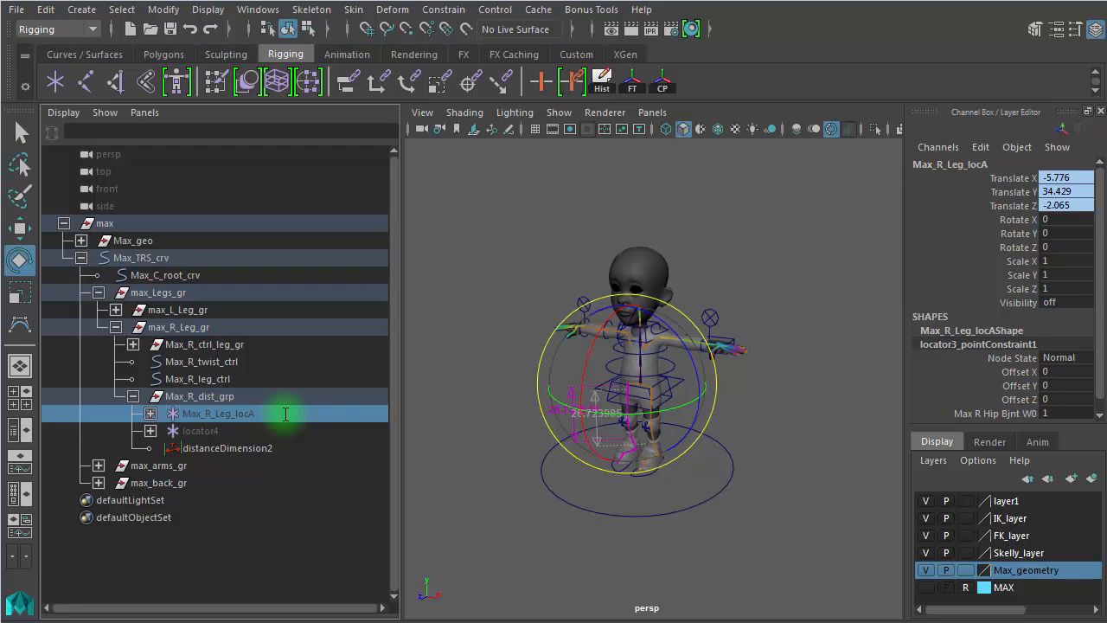
# Try turning on the visibility of Max_R_Leg_locA and locator4 to inspect them at the right leg, and hide both again
pyautogui.click(207, 430)
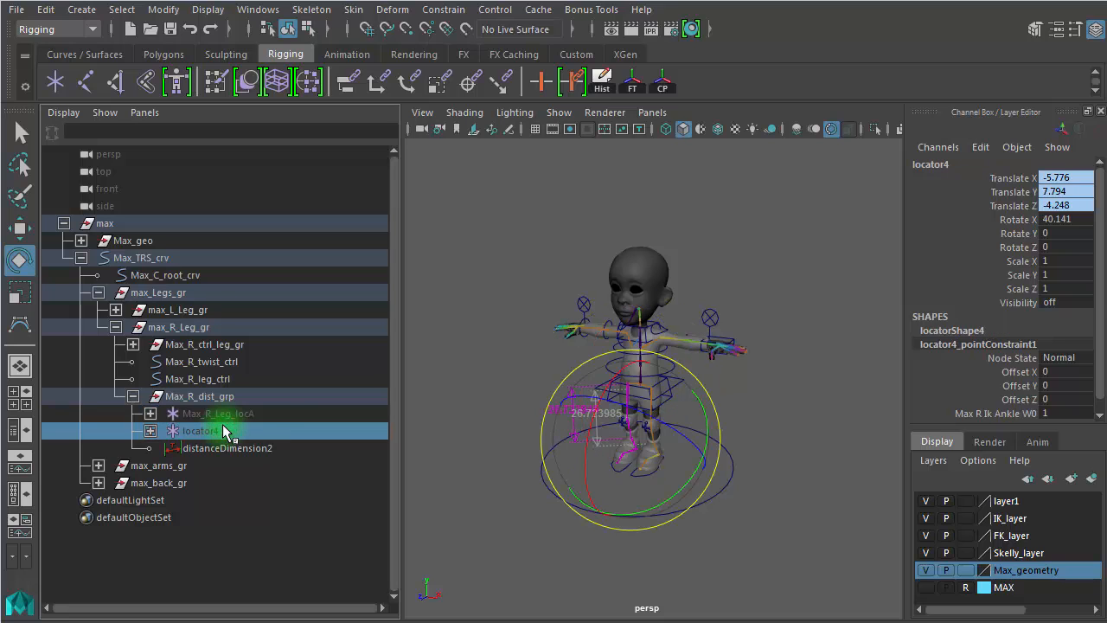
pyautogui.keyDown('ctrl'); pyautogui.click(265, 407); pyautogui.keyUp('ctrl')
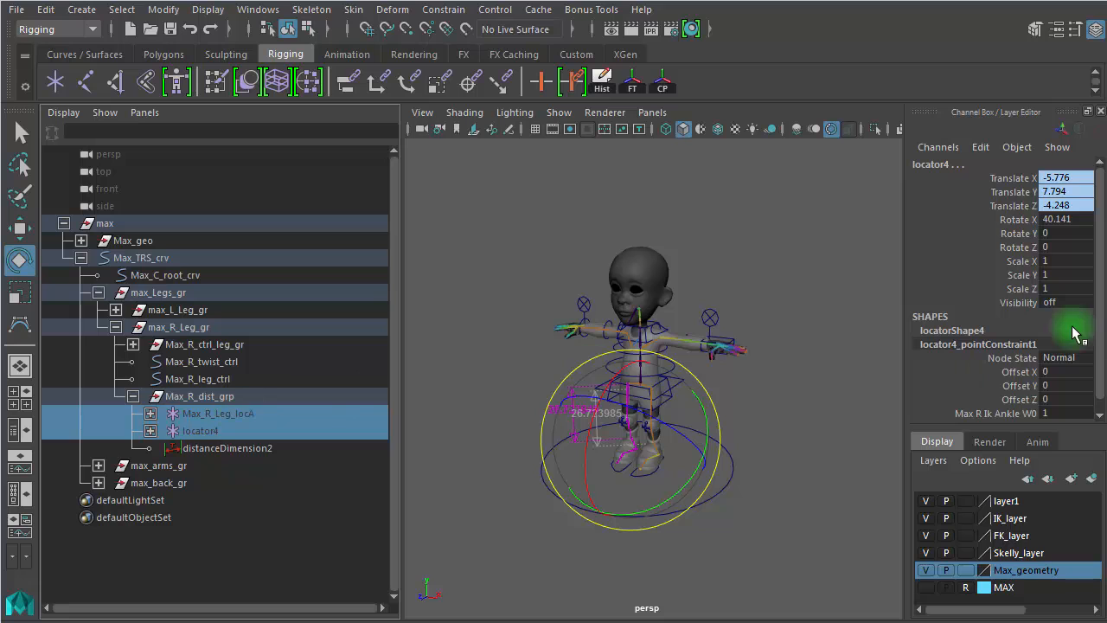
pyautogui.click(1065, 302)
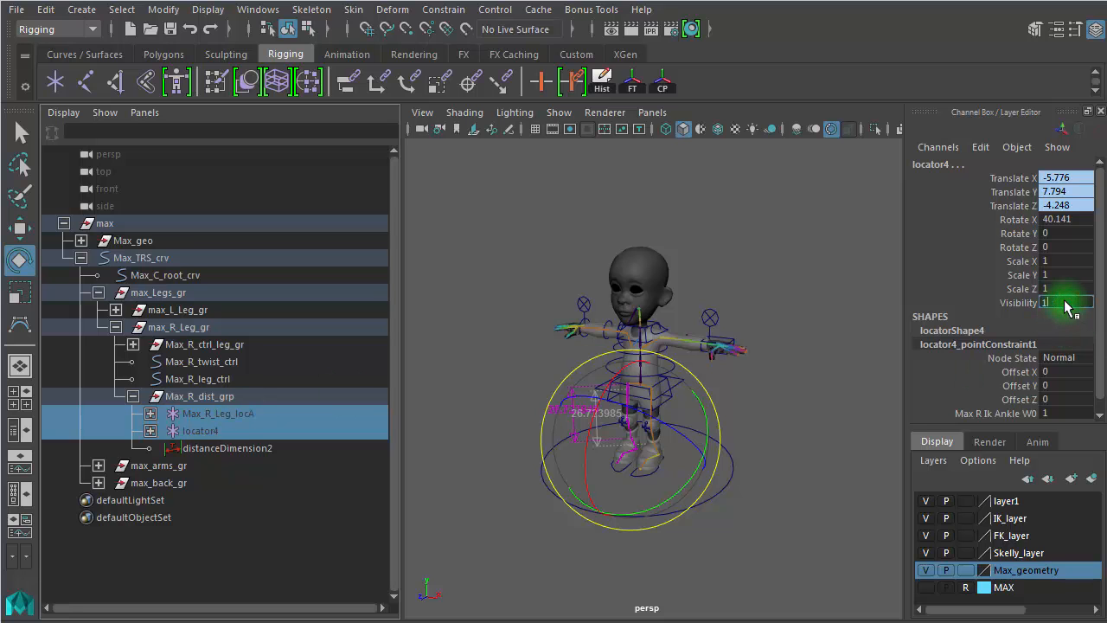
pyautogui.keyDown('alt'); pyautogui.moveTo(599, 491); pyautogui.dragTo(994, 443, button='right'); pyautogui.keyUp('alt')
pyautogui.keyDown('alt'); pyautogui.moveTo(655, 413); pyautogui.dragTo(665, 351, button='middle'); pyautogui.keyUp('alt')
pyautogui.keyDown('alt'); pyautogui.moveTo(665, 351); pyautogui.dragTo(638, 328); pyautogui.keyUp('alt')
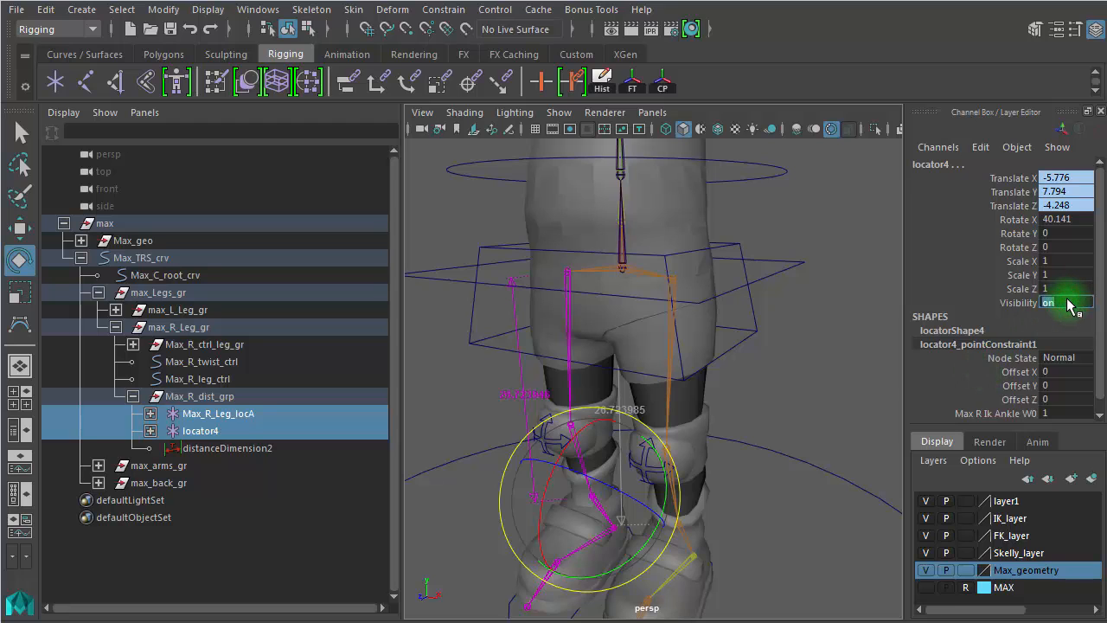
pyautogui.click(803, 387)
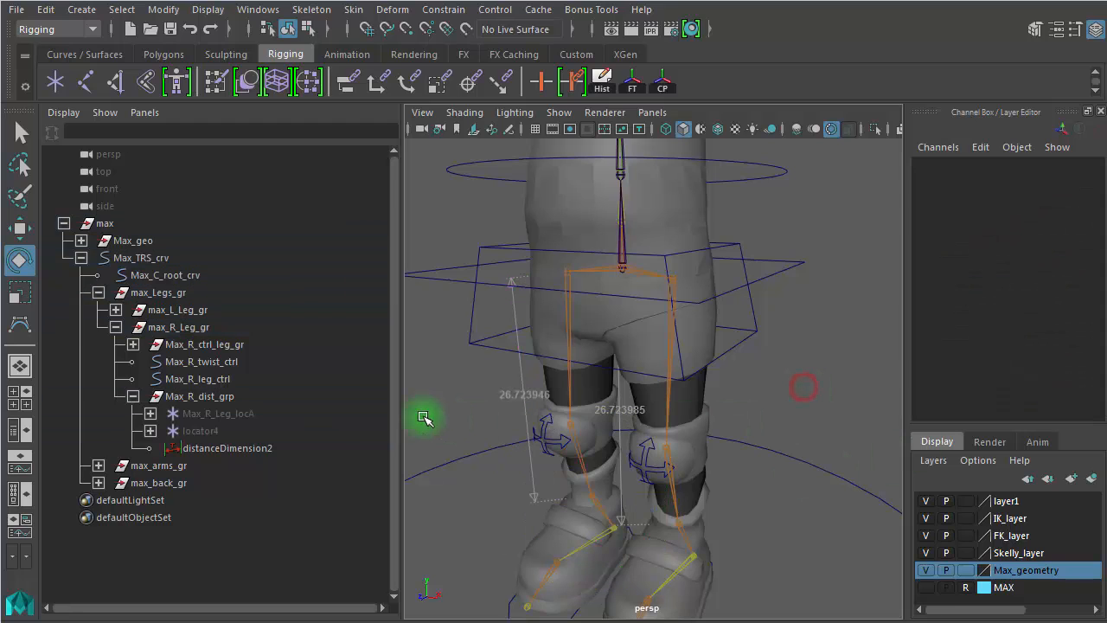
# Hide the leg distance measurements by setting the visibility of Max_R_dist_grp and Max_L_dist_grp to off
pyautogui.click(205, 398)
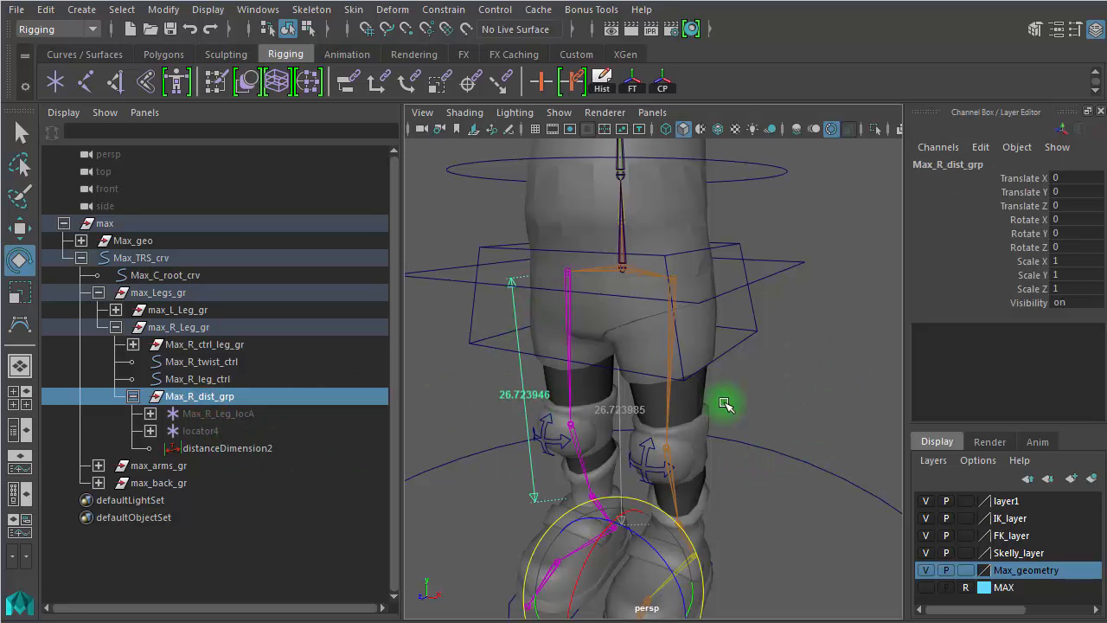
pyautogui.keyDown('alt'); pyautogui.moveTo(791, 370); pyautogui.dragTo(610, 368, button='right'); pyautogui.keyUp('alt')
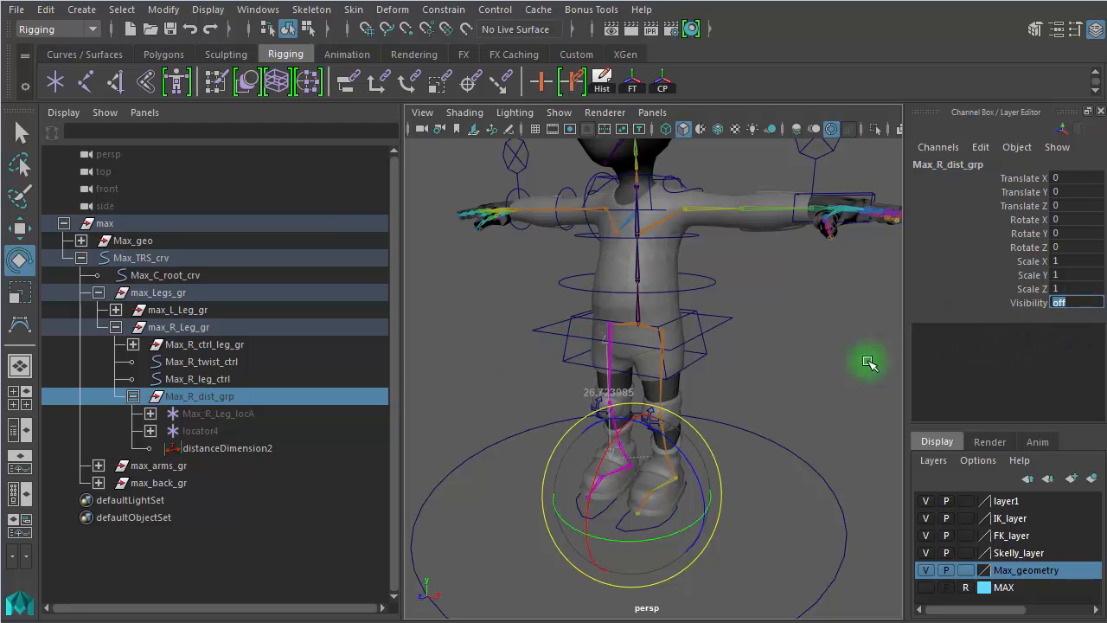
pyautogui.keyDown('alt'); pyautogui.moveTo(759, 389); pyautogui.dragTo(896, 402); pyautogui.keyUp('alt')
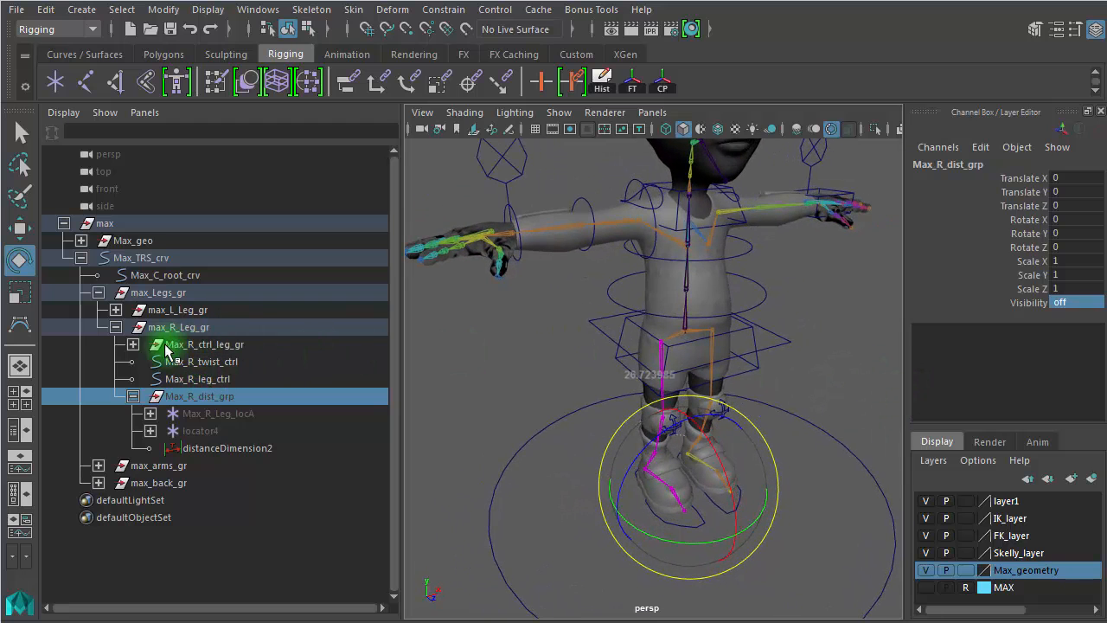
pyautogui.click(116, 327)
pyautogui.click(116, 311)
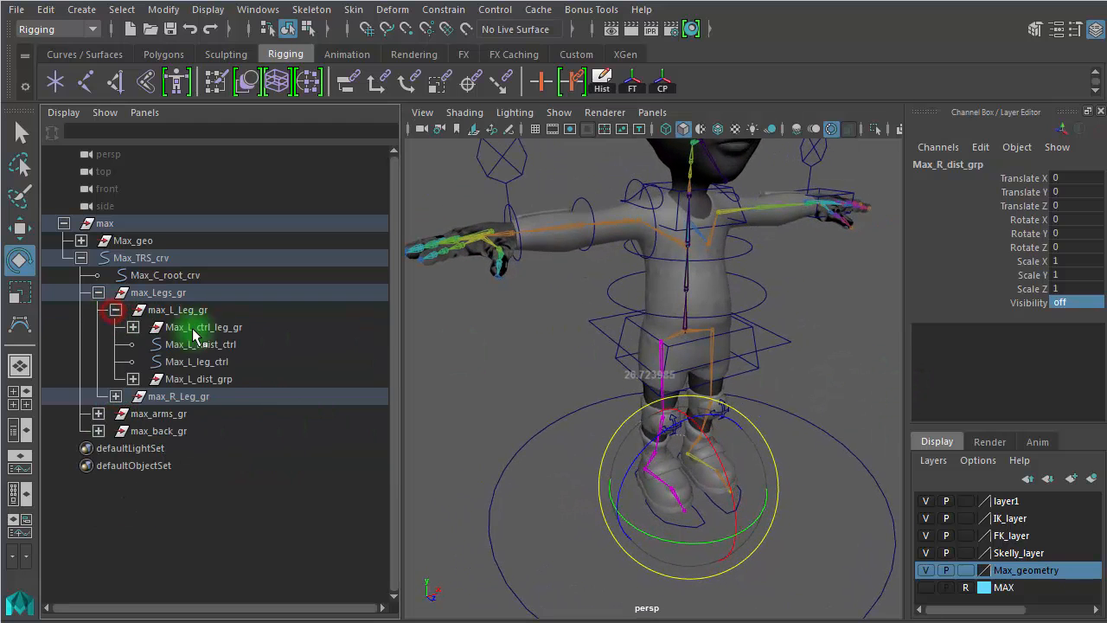
pyautogui.click(213, 379)
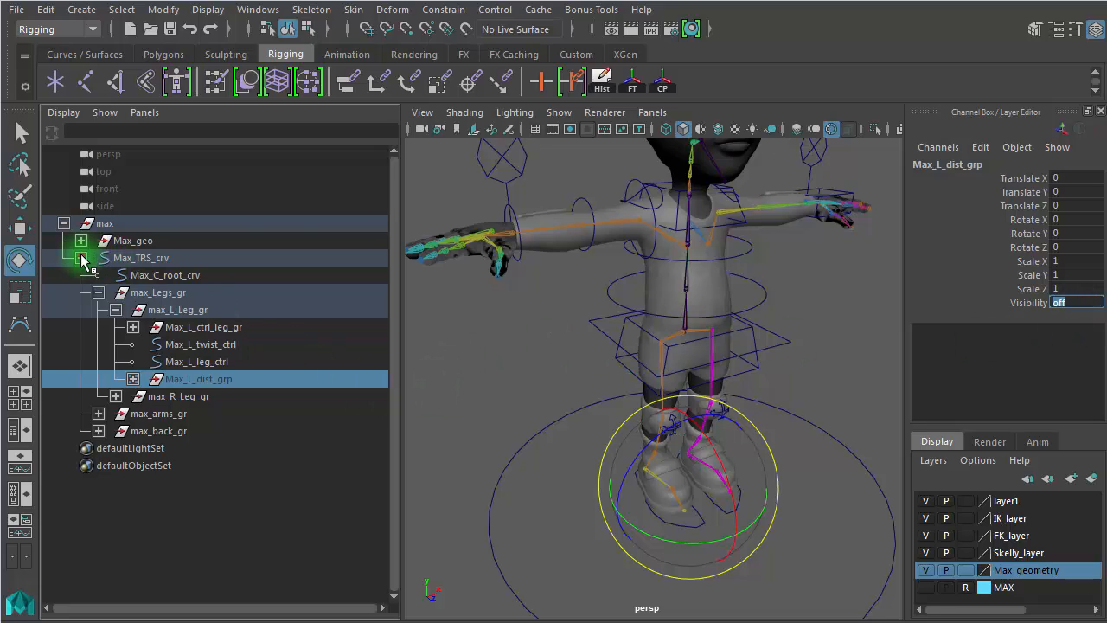
# Collapse the hierarchy to the single max group and view the whole character with nothing selected
pyautogui.click(81, 258)
pyautogui.click(63, 223)
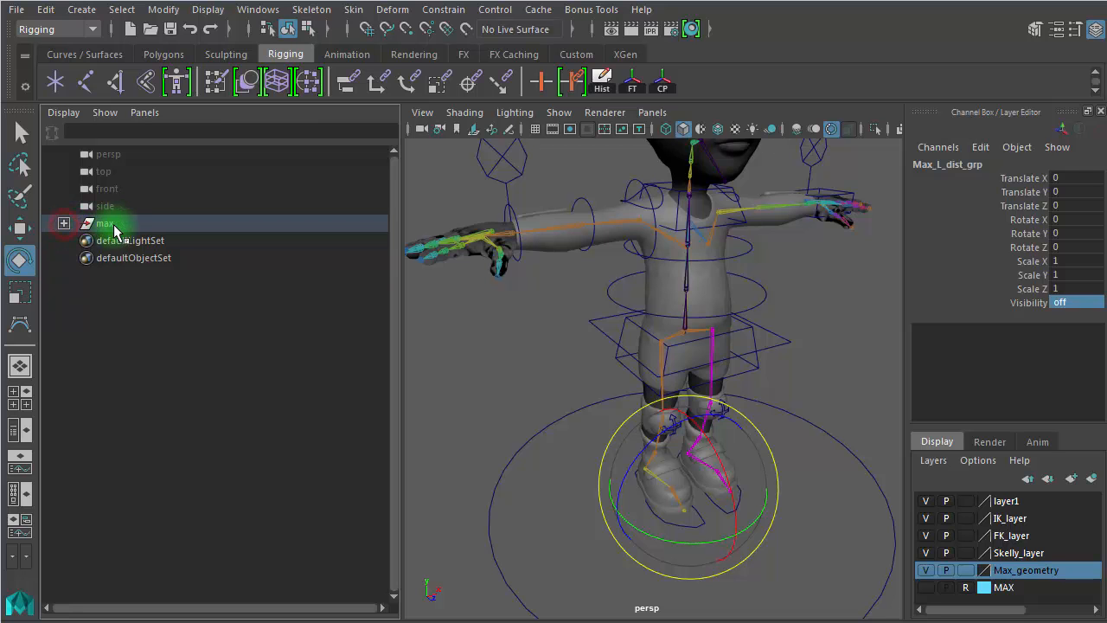
pyautogui.click(112, 224)
pyautogui.click(844, 386)
pyautogui.keyDown('alt'); pyautogui.moveTo(803, 522); pyautogui.dragTo(799, 470); pyautogui.keyUp('alt')
pyautogui.keyDown('alt'); pyautogui.moveTo(799, 469); pyautogui.dragTo(648, 425, button='right'); pyautogui.keyUp('alt')
pyautogui.keyDown('alt'); pyautogui.moveTo(648, 425); pyautogui.dragTo(661, 496, button='middle'); pyautogui.keyUp('alt')
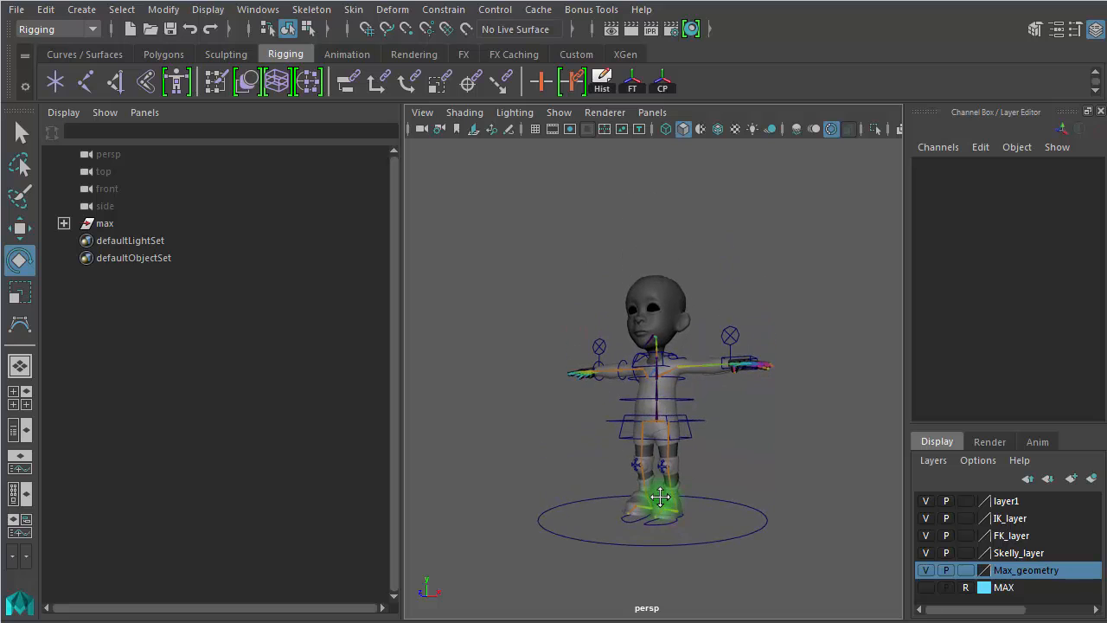
pyautogui.keyDown('alt'); pyautogui.moveTo(661, 497); pyautogui.dragTo(707, 520); pyautogui.keyUp('alt')
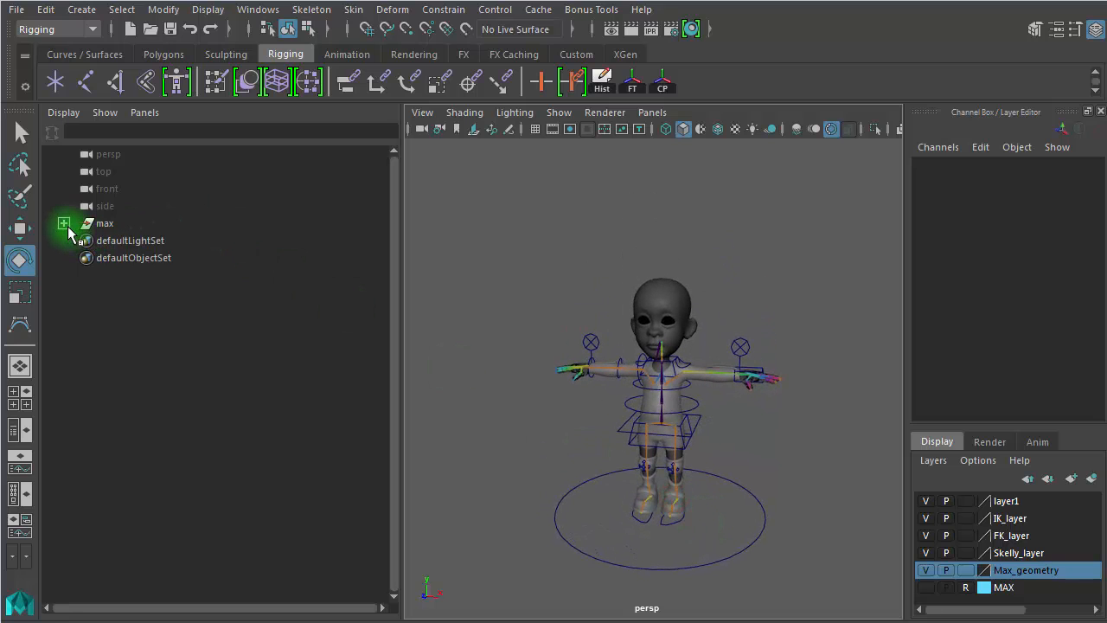
# Check the two nodes inside max, Max_geo and Max_TRS_crv, and collapse the group with nothing left selected
pyautogui.click(63, 224)
pyautogui.click(108, 240)
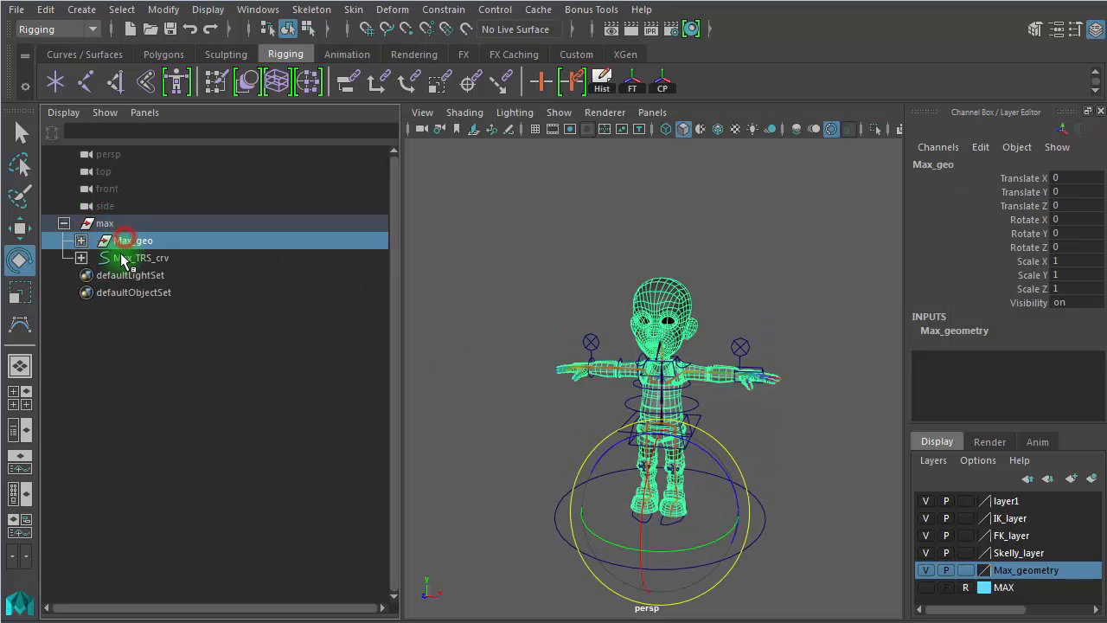
pyautogui.click(121, 257)
pyautogui.click(63, 223)
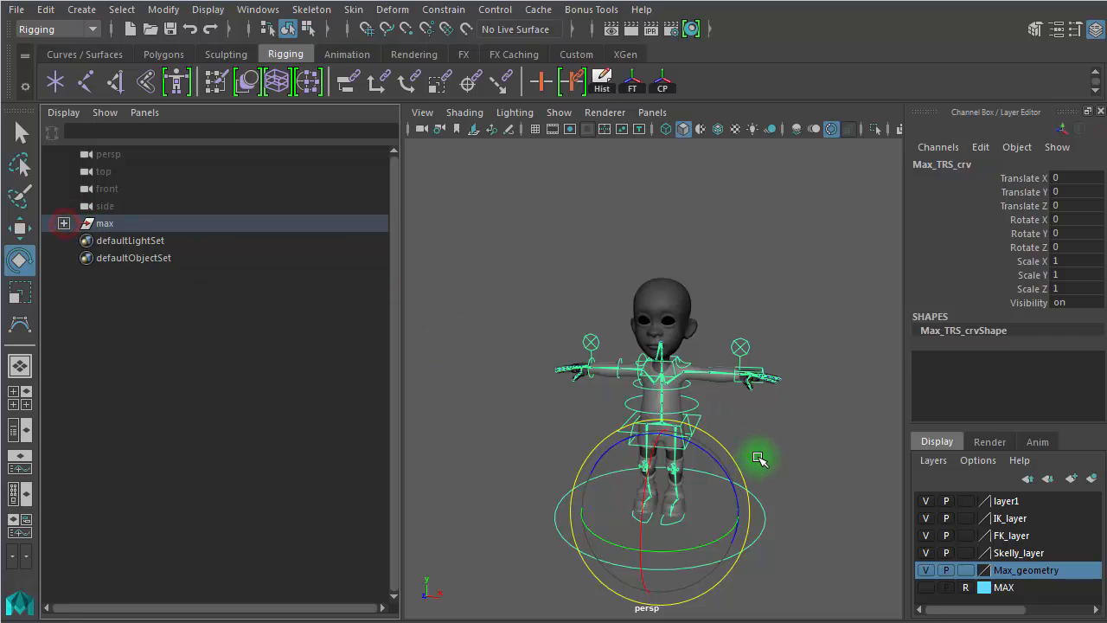
pyautogui.click(785, 451)
pyautogui.keyDown('alt'); pyautogui.moveTo(628, 509); pyautogui.dragTo(664, 494, button='right'); pyautogui.keyUp('alt')
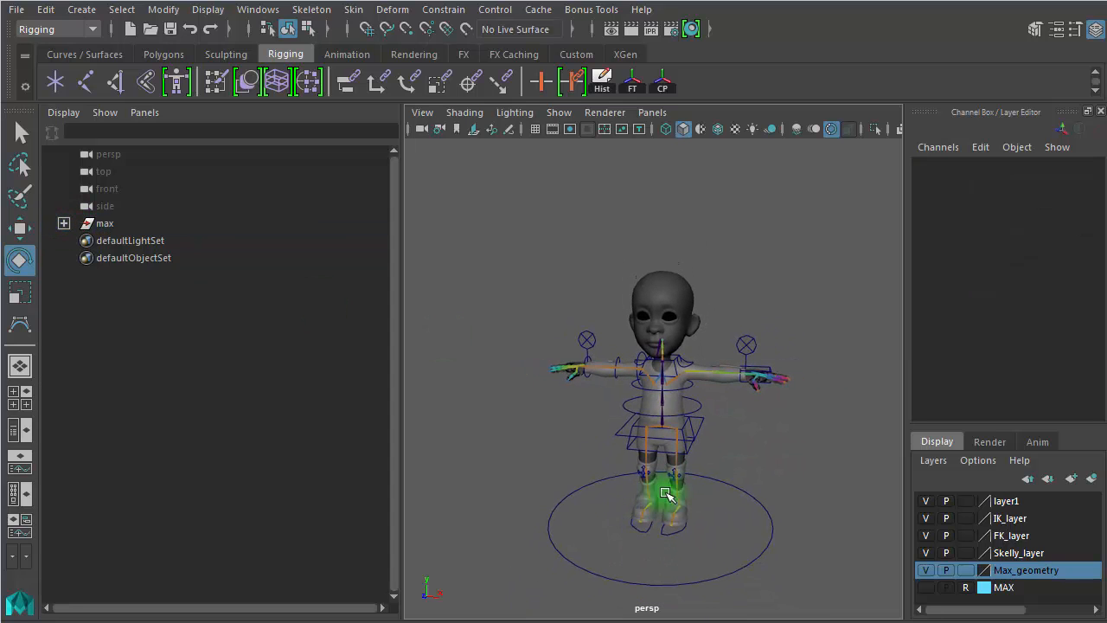